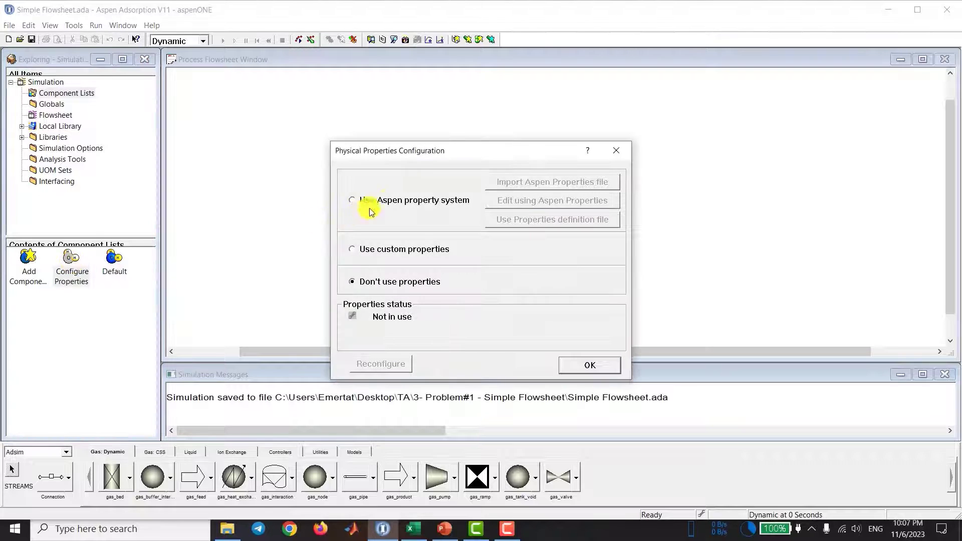
Step: Edit the Aspen property system in Aspen Properties and add CH4 and CO2 as components
{"action": "left_click", "coordinate": [595, 202]}
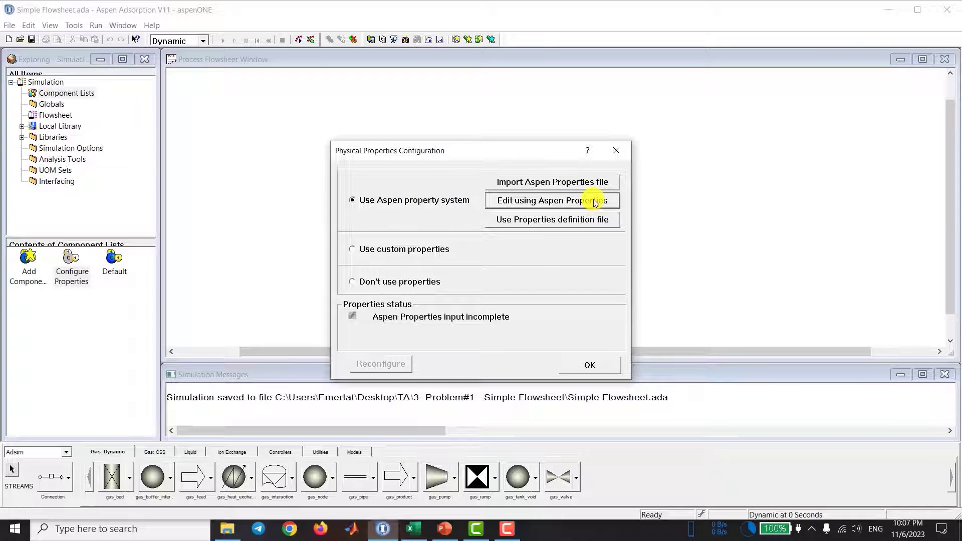
{"action": "type", "text": "CH4"}
{"action": "key", "text": "Return"}
{"action": "type", "text": "CO2"}
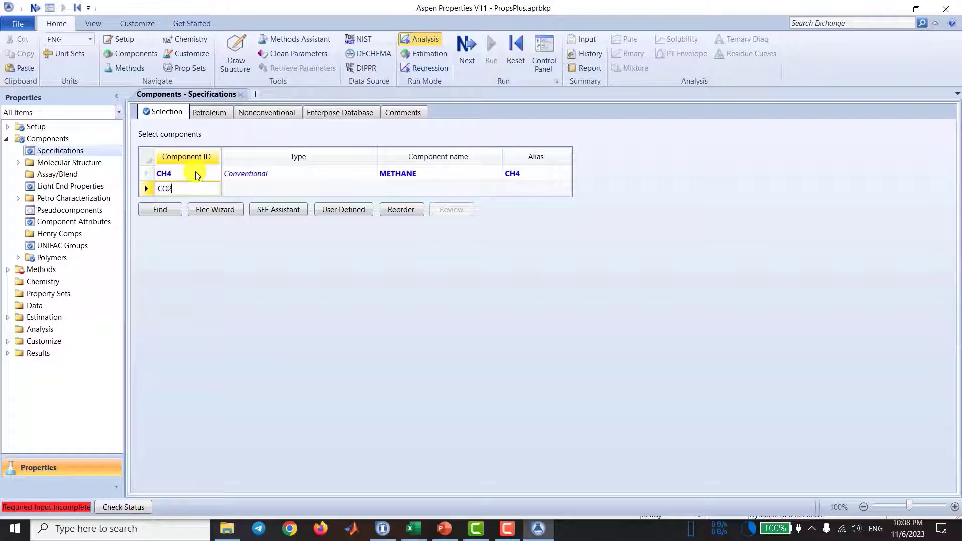
{"action": "key", "text": "Return"}
Step: Go on to the property method specifications and set the base method to IDEAL
{"action": "key", "text": "F4"}
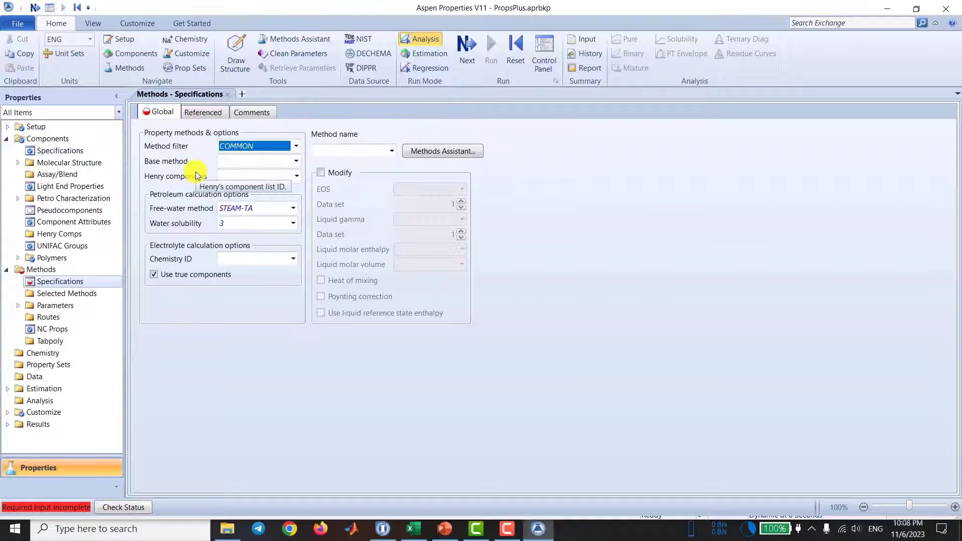
{"action": "left_click", "coordinate": [275, 161]}
{"action": "type", "text": "IDEAL"}
{"action": "key", "text": "Return"}
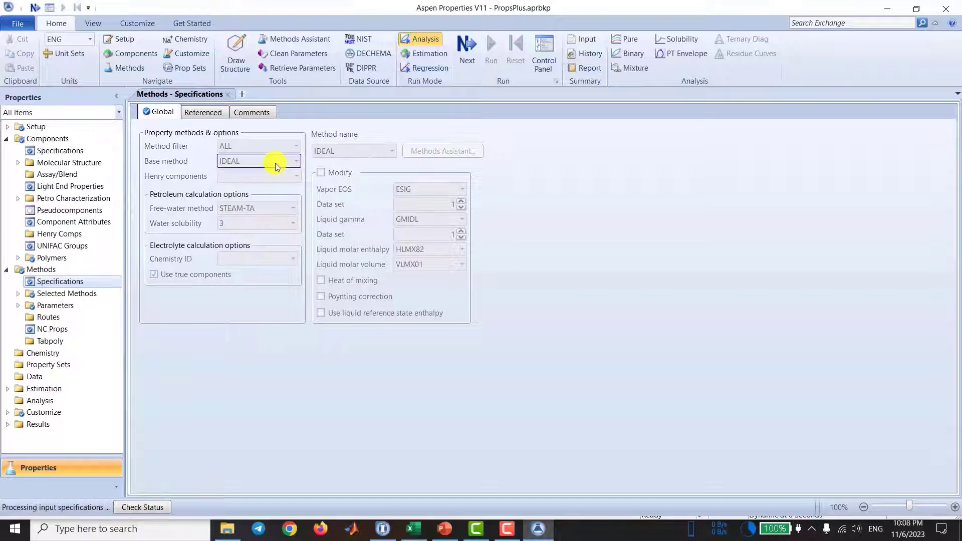
Step: Close Aspen Properties, saving the changes to PropsPlus.aprbkp, and accept the physical properties configuration
{"action": "left_click", "coordinate": [948, 11]}
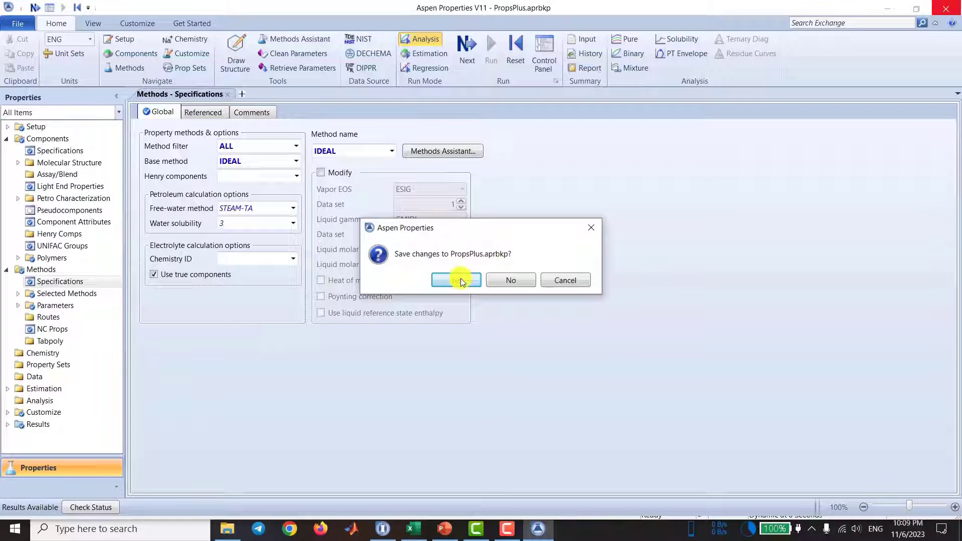
{"action": "left_click", "coordinate": [456, 279]}
{"action": "left_click", "coordinate": [457, 298]}
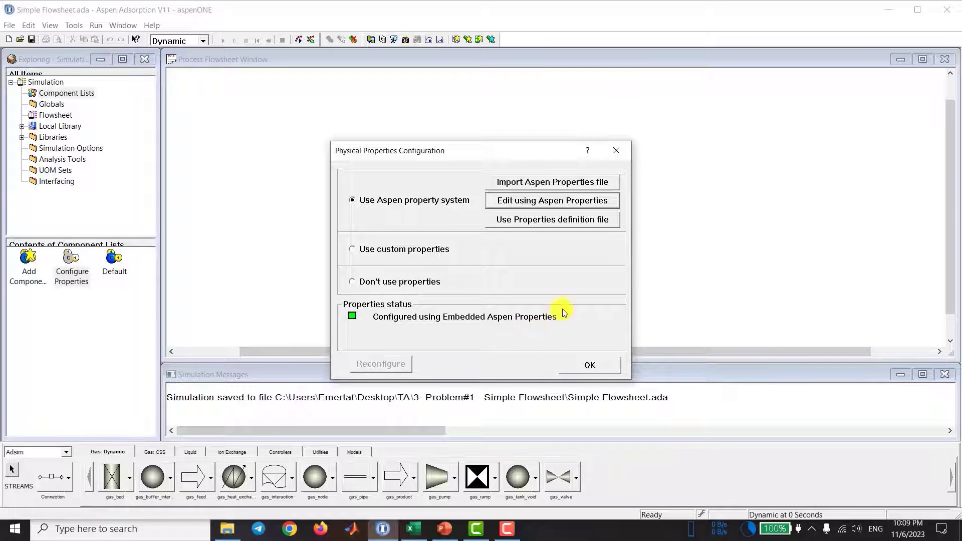
{"action": "left_click", "coordinate": [581, 365]}
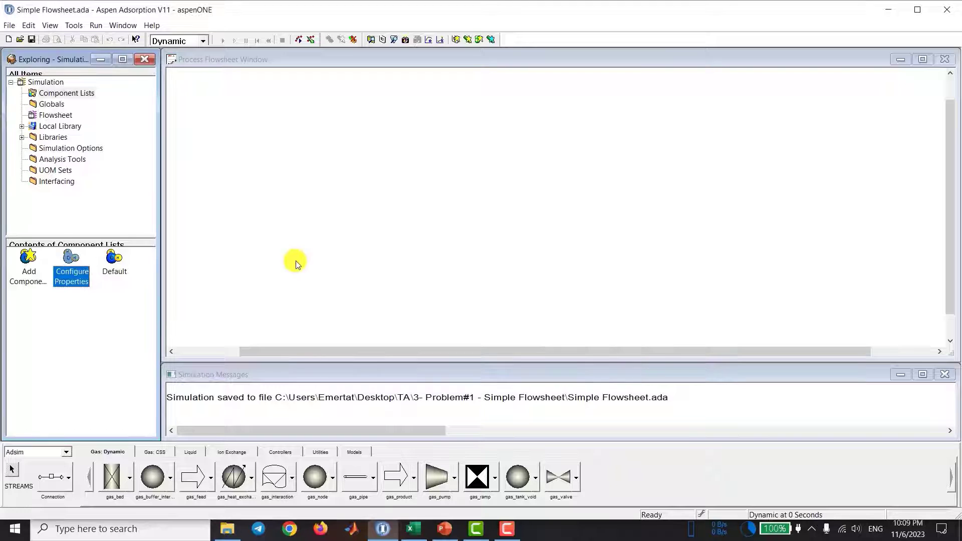
Step: Add CH4 and CO2 from the available components to the Default component list
{"action": "double_click", "coordinate": [118, 264]}
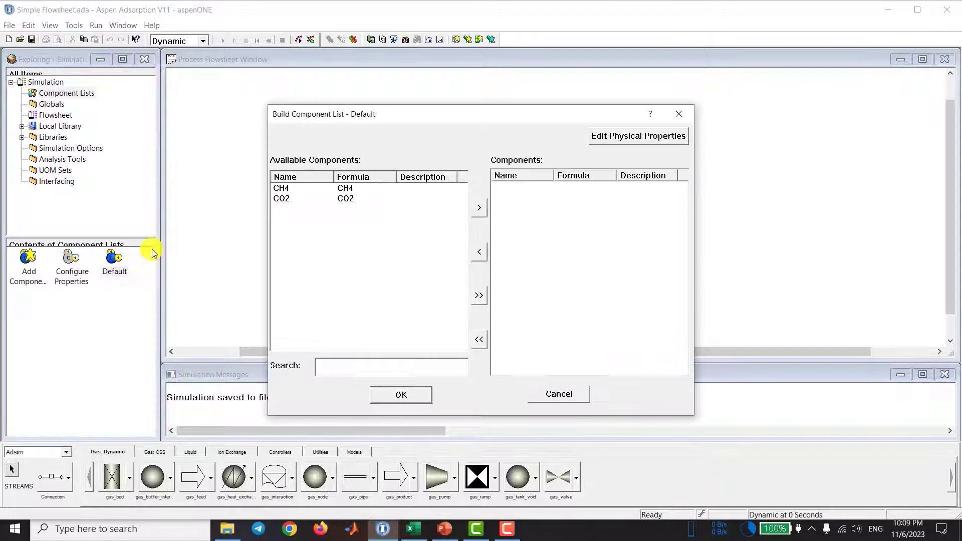
{"action": "double_click", "coordinate": [280, 188]}
{"action": "double_click", "coordinate": [281, 189]}
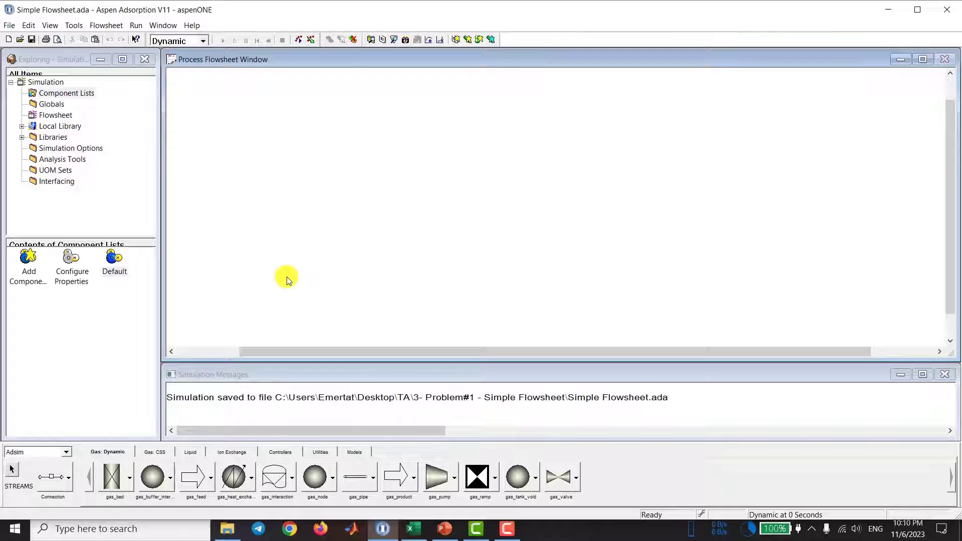
Step: Place a gas_feed block, a gas_product block above and beyond it, and a gas_bed block between them on the flowsheet
{"action": "left_click", "coordinate": [192, 477]}
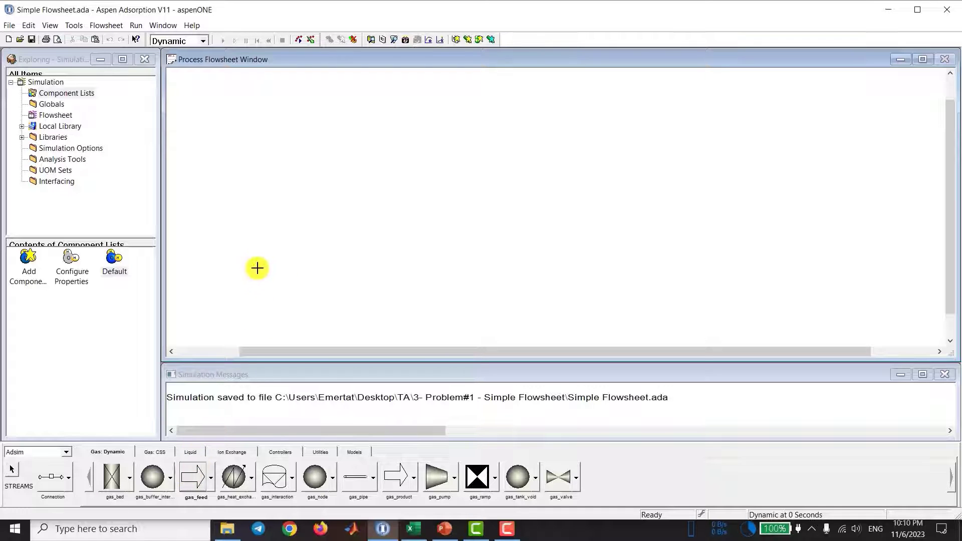
{"action": "left_click", "coordinate": [258, 267]}
{"action": "left_click", "coordinate": [398, 471]}
{"action": "left_click", "coordinate": [409, 146]}
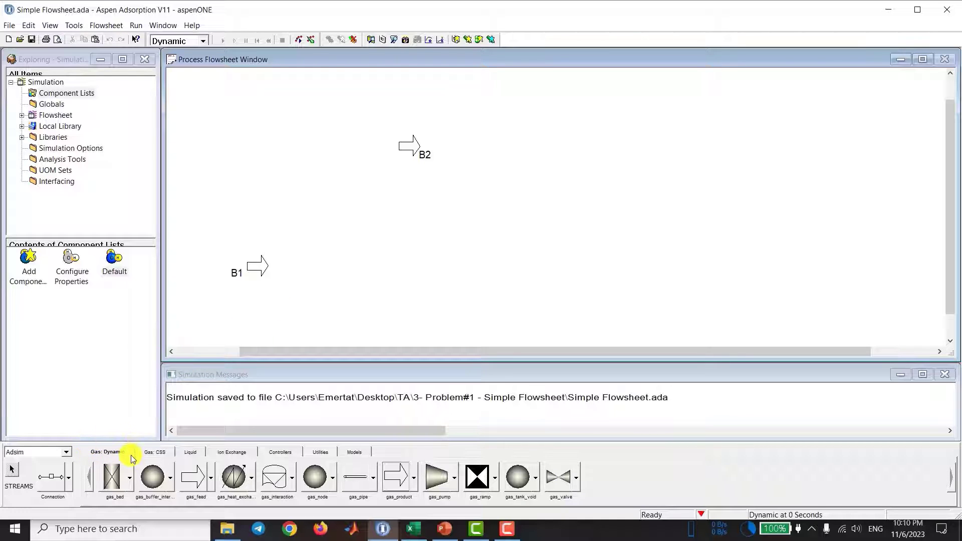
{"action": "left_click", "coordinate": [114, 483]}
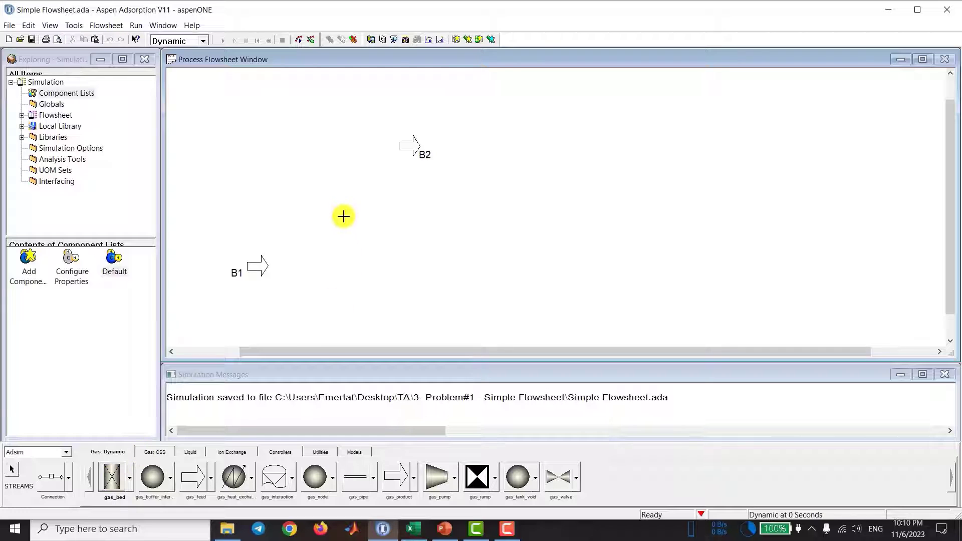
{"action": "left_click", "coordinate": [335, 196]}
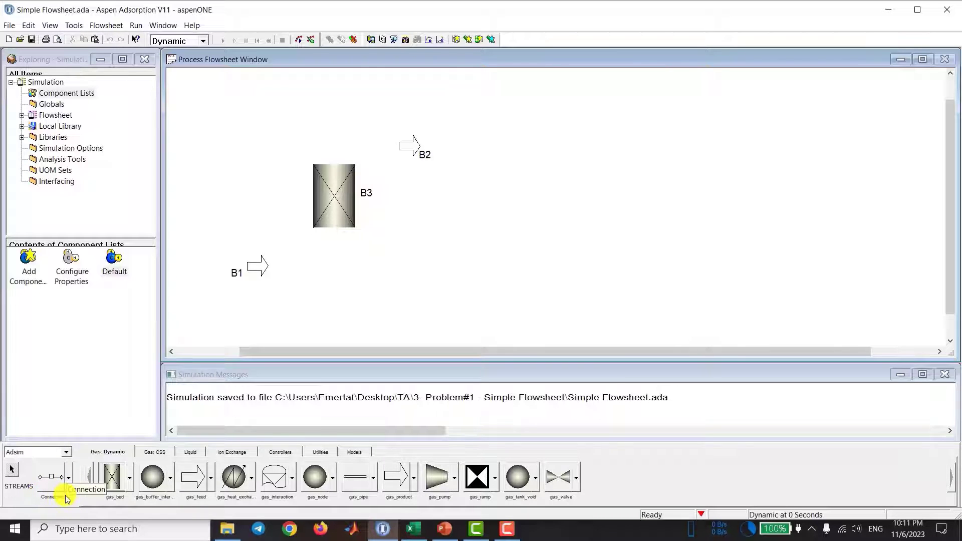
Step: Connect the feed to the bed's lower port and the bed's upper port to the product with gas_Material_Connection streams
{"action": "left_click", "coordinate": [48, 476]}
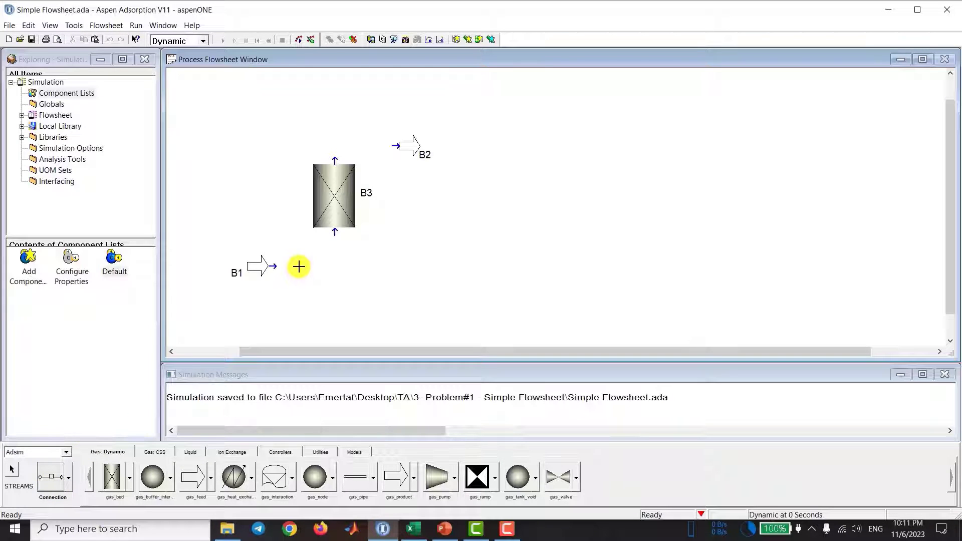
{"action": "key", "text": "Escape"}
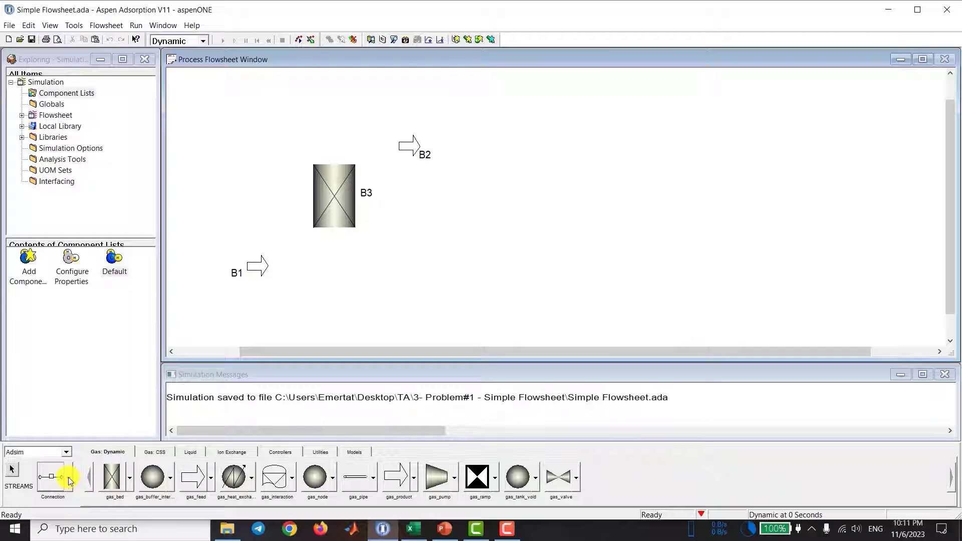
{"action": "left_click", "coordinate": [69, 480]}
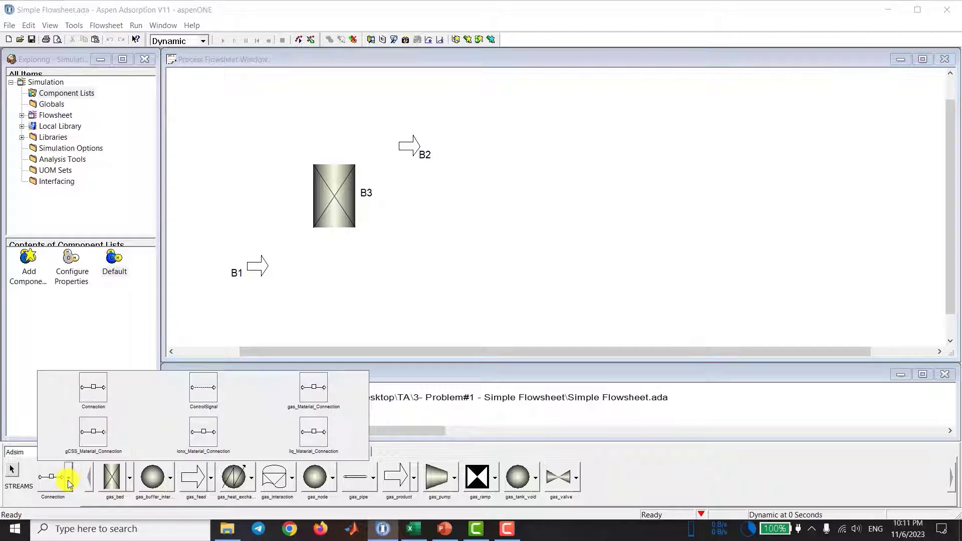
{"action": "left_click", "coordinate": [315, 390]}
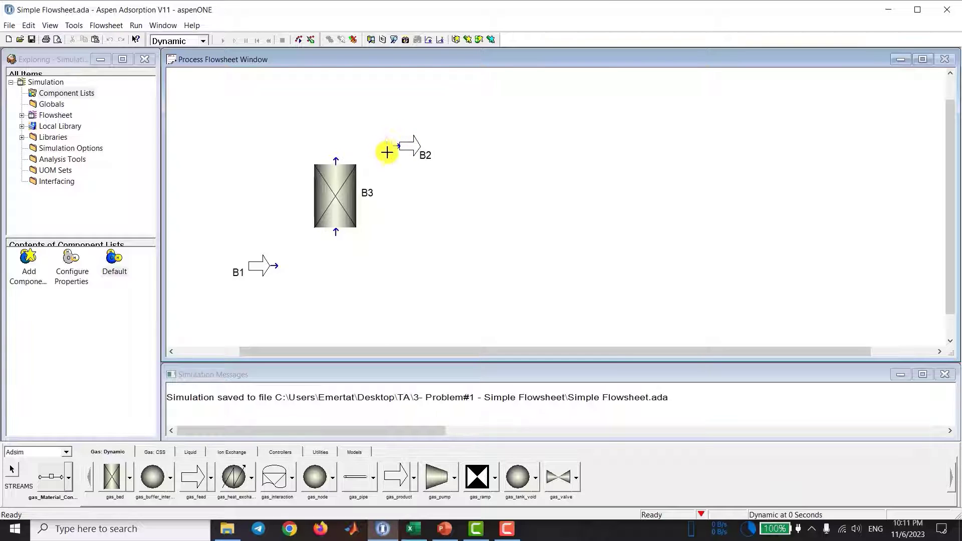
{"action": "left_click", "coordinate": [275, 266]}
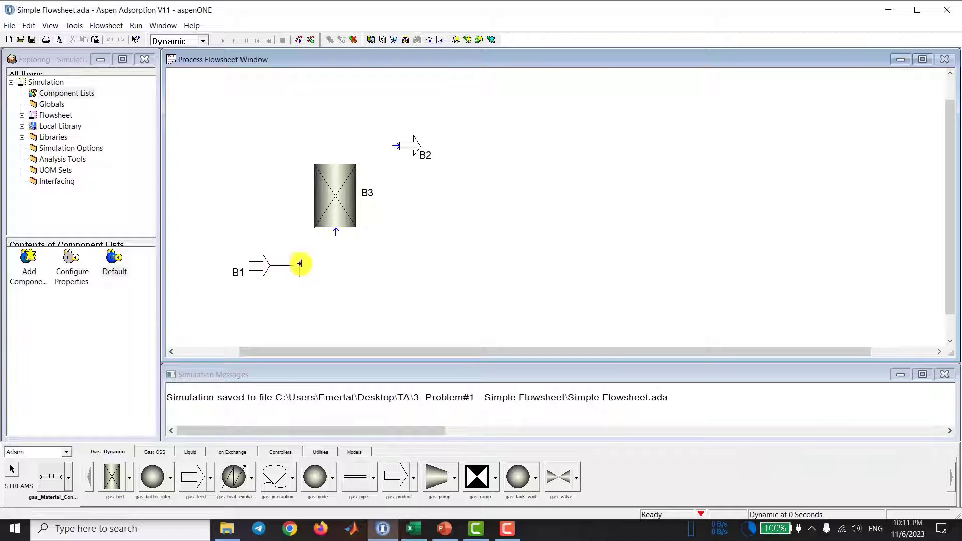
{"action": "left_click", "coordinate": [336, 231]}
{"action": "left_click", "coordinate": [336, 161]}
{"action": "left_click", "coordinate": [389, 145]}
Step: Move the feed block's label below its arrow and rename the block as Feed
{"action": "left_click_drag", "start_coordinate": [238, 272], "coordinate": [232, 288]}
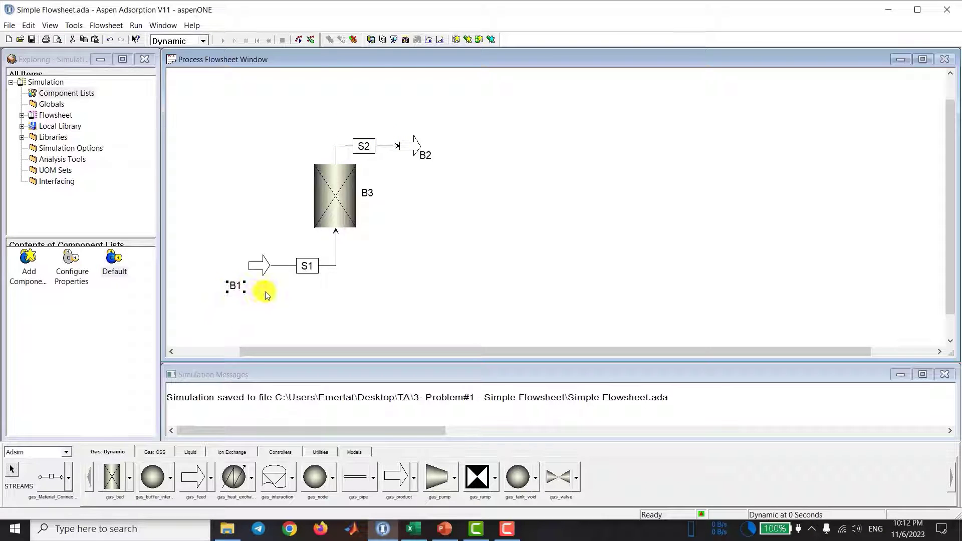
{"action": "key", "text": "ctrl+m"}
{"action": "type", "text": "Feed"}
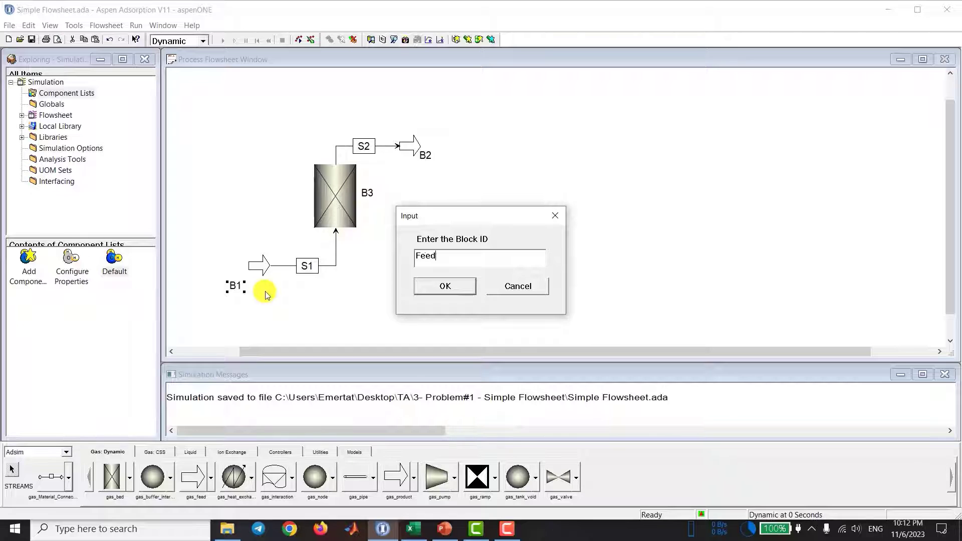
{"action": "key", "text": "Return"}
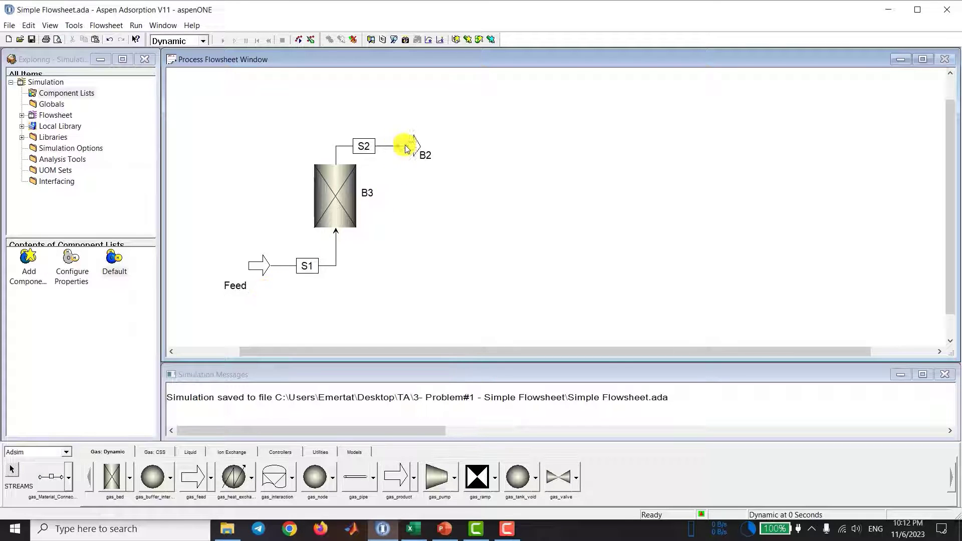
Step: Shift the labels of the product and bed blocks slightly away and rename the blocks as Product and Bed
{"action": "left_click_drag", "start_coordinate": [430, 155], "coordinate": [450, 157]}
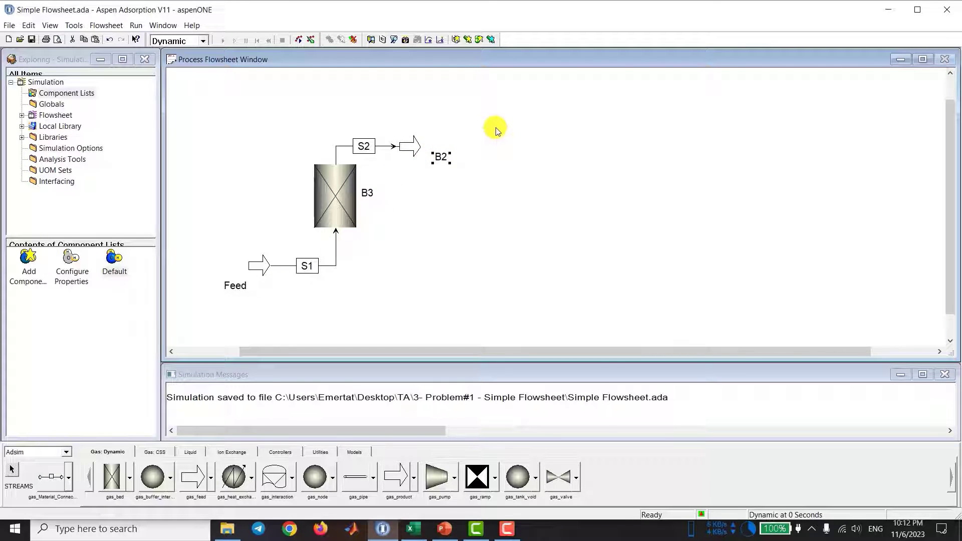
{"action": "key", "text": "ctrl+m"}
{"action": "type", "text": "Product"}
{"action": "key", "text": "Return"}
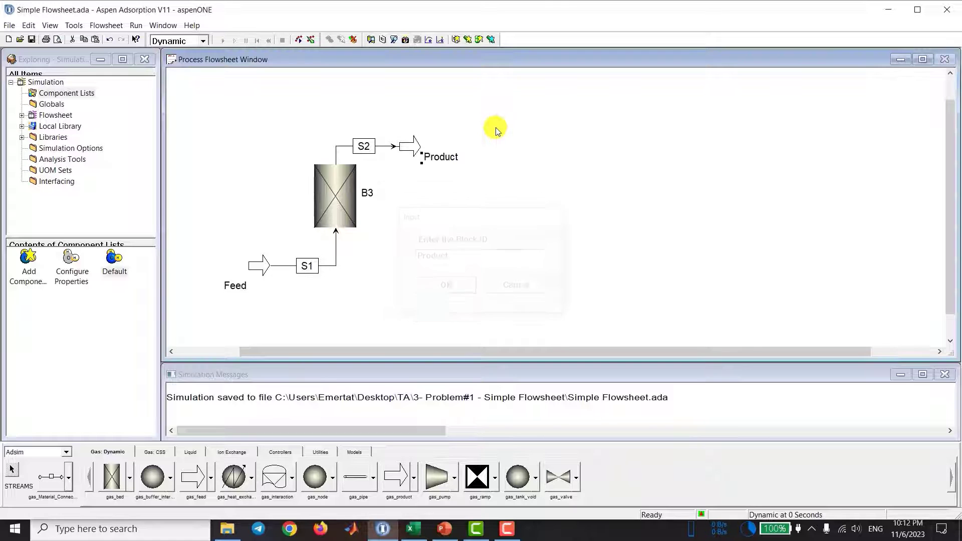
{"action": "left_click_drag", "start_coordinate": [367, 193], "coordinate": [371, 195]}
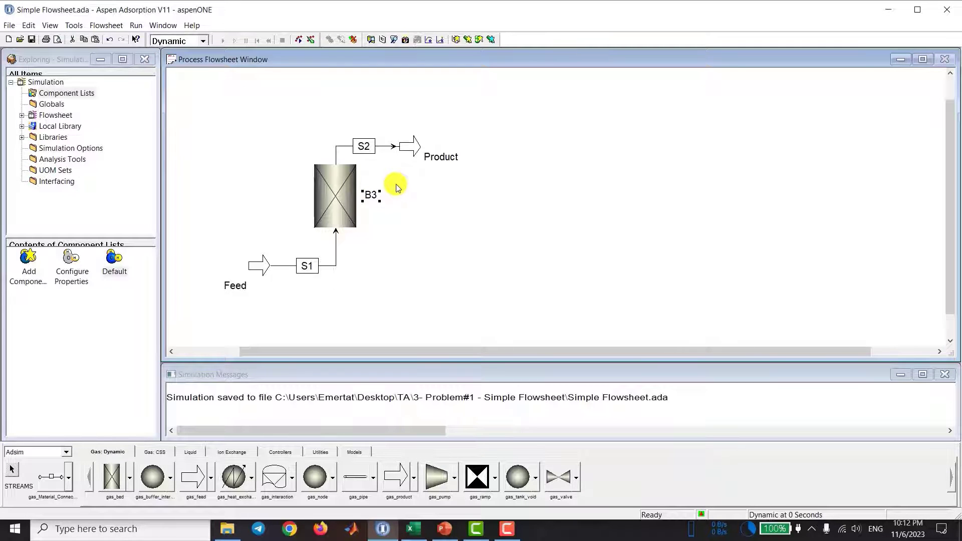
{"action": "key", "text": "ctrl+m"}
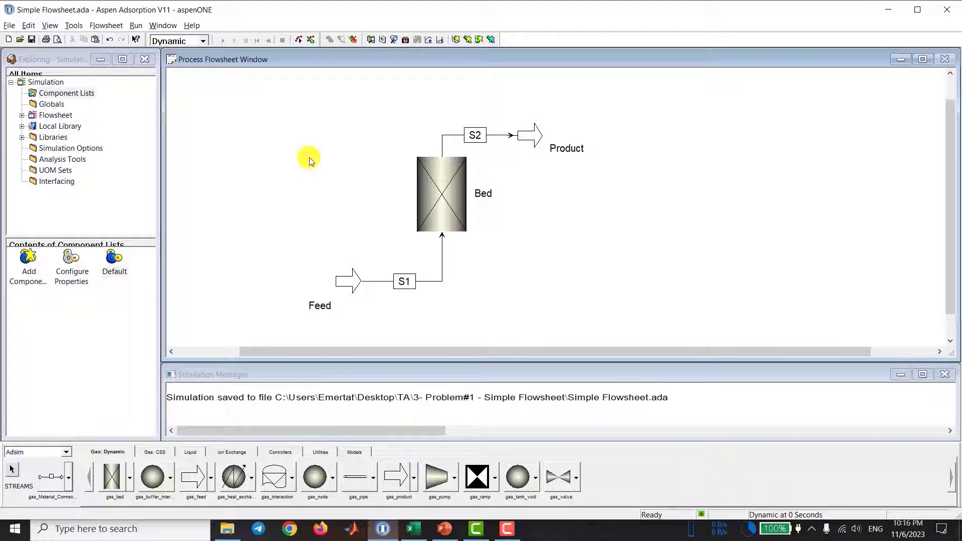
{"action": "scroll", "coordinate": [306, 164], "scroll_direction": "up", "scroll_amount": 1}
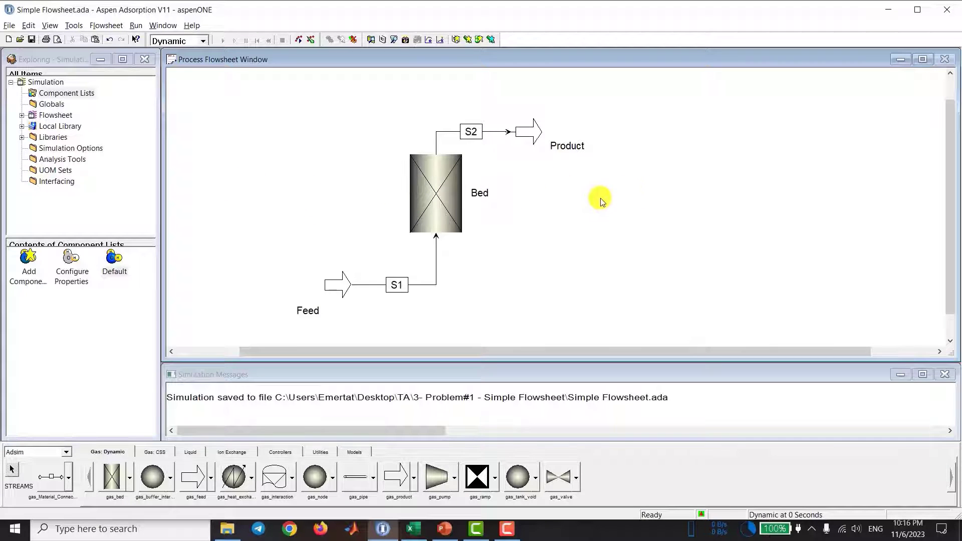
{"action": "key", "text": "Right"}
{"action": "key", "text": "Right"}
{"action": "key", "text": "Right"}
{"action": "key", "text": "Right"}
{"action": "key", "text": "Right"}
{"action": "key", "text": "Right"}
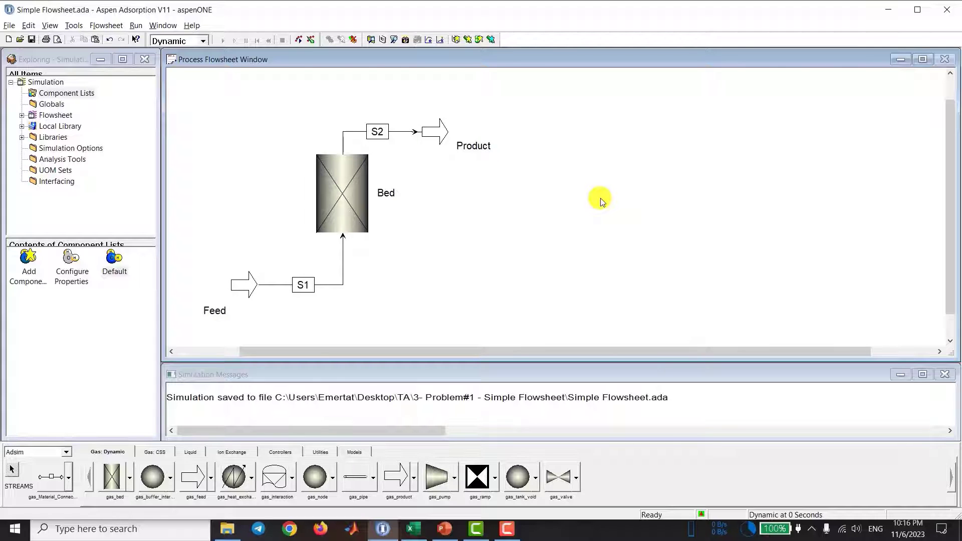
{"action": "key", "text": "Right"}
{"action": "key", "text": "Right"}
{"action": "key", "text": "Right"}
{"action": "key", "text": "Right"}
{"action": "key", "text": "Right"}
{"action": "key", "text": "Right"}
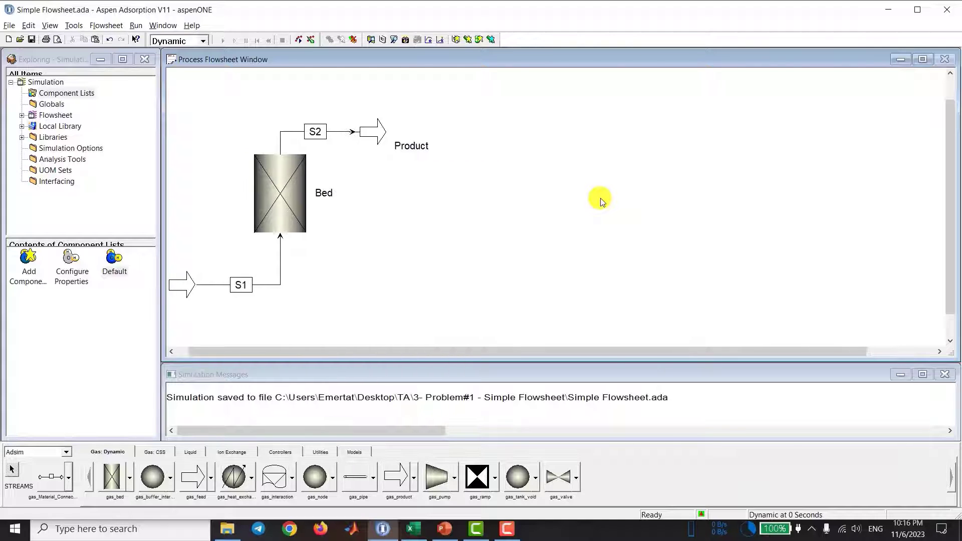
{"action": "key", "text": "Left"}
{"action": "key", "text": "Left"}
{"action": "key", "text": "Left"}
{"action": "key", "text": "Left"}
{"action": "key", "text": "Left"}
{"action": "key", "text": "Left"}
{"action": "key", "text": "Left"}
{"action": "key", "text": "Left"}
{"action": "key", "text": "Left"}
{"action": "key", "text": "Left"}
{"action": "key", "text": "Left"}
{"action": "key", "text": "Left"}
{"action": "key", "text": "Left"}
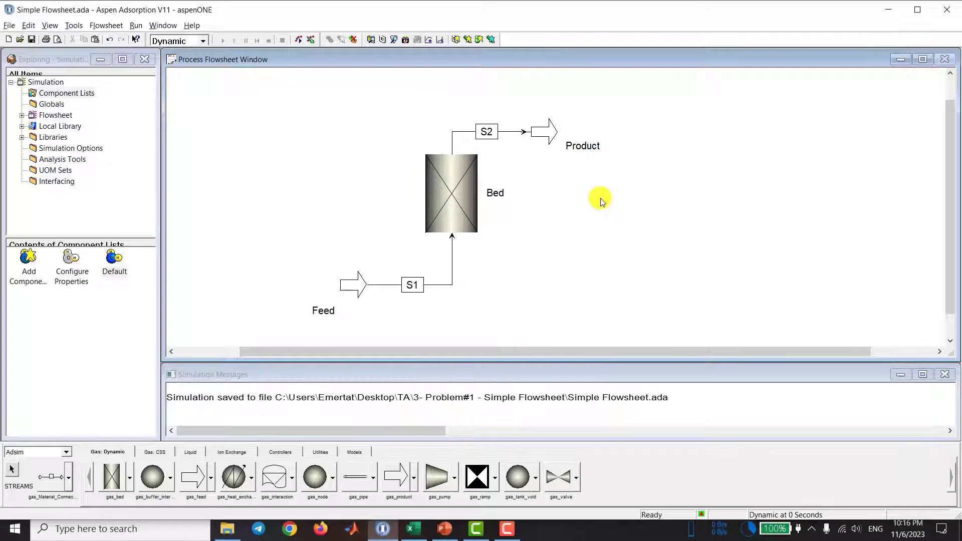
{"action": "scroll", "coordinate": [601, 200], "scroll_direction": "left", "scroll_amount": 6}
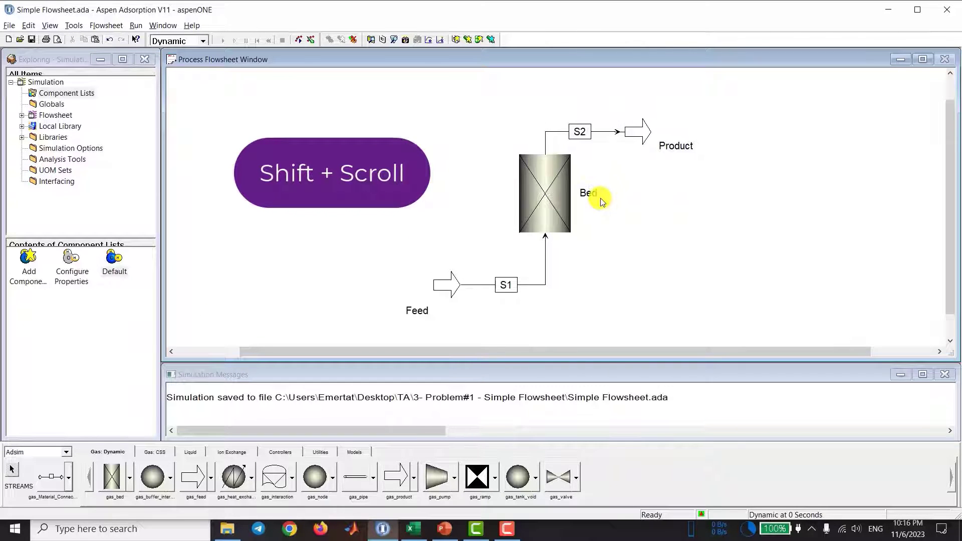
{"action": "scroll", "coordinate": [602, 200], "scroll_direction": "left", "scroll_amount": 3}
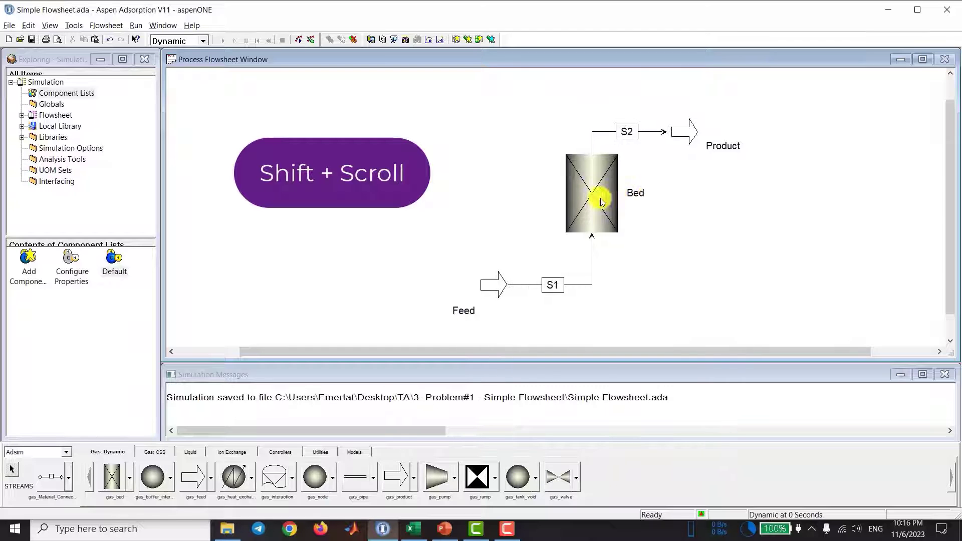
{"action": "scroll", "coordinate": [602, 200], "scroll_direction": "right", "scroll_amount": 8}
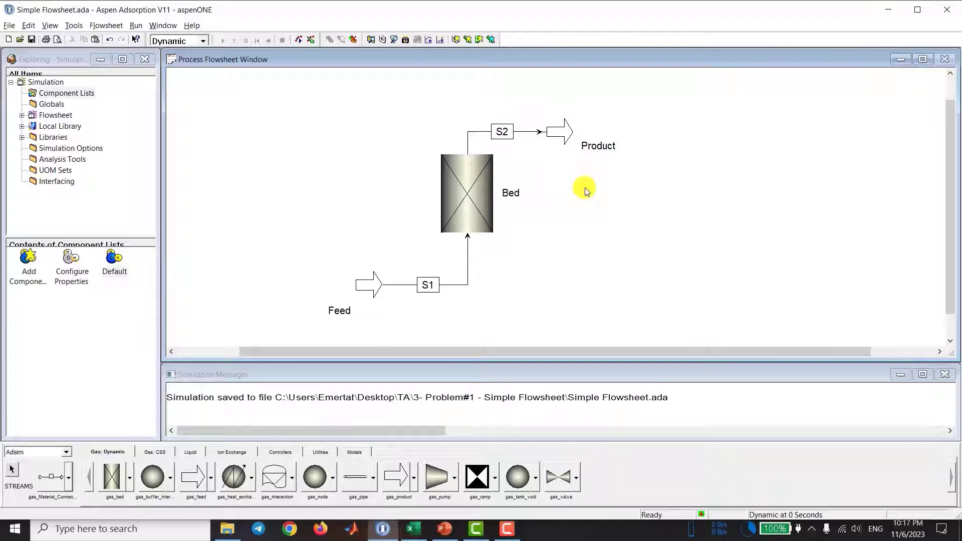
{"action": "scroll", "coordinate": [588, 225], "scroll_direction": "up", "scroll_amount": 1}
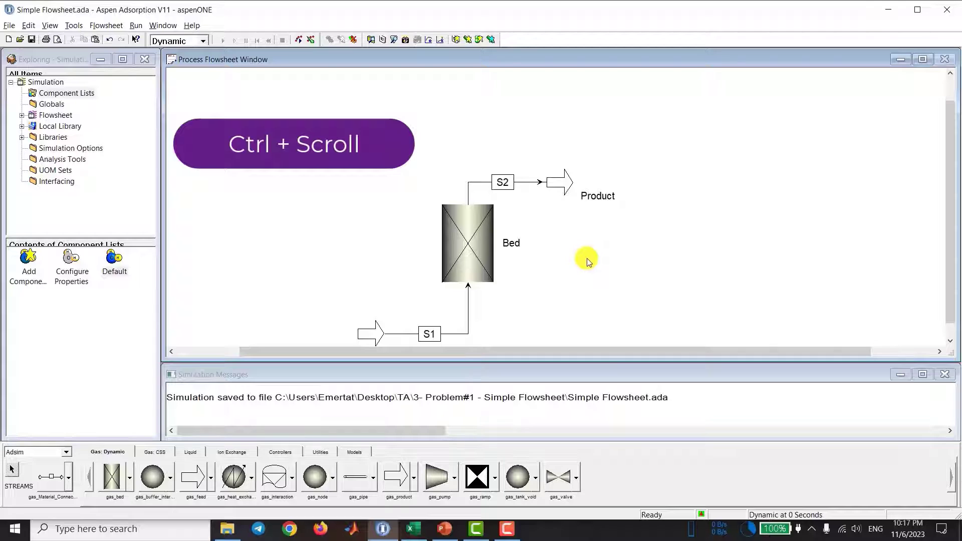
{"action": "scroll", "coordinate": [587, 259], "scroll_direction": "up", "scroll_amount": 2}
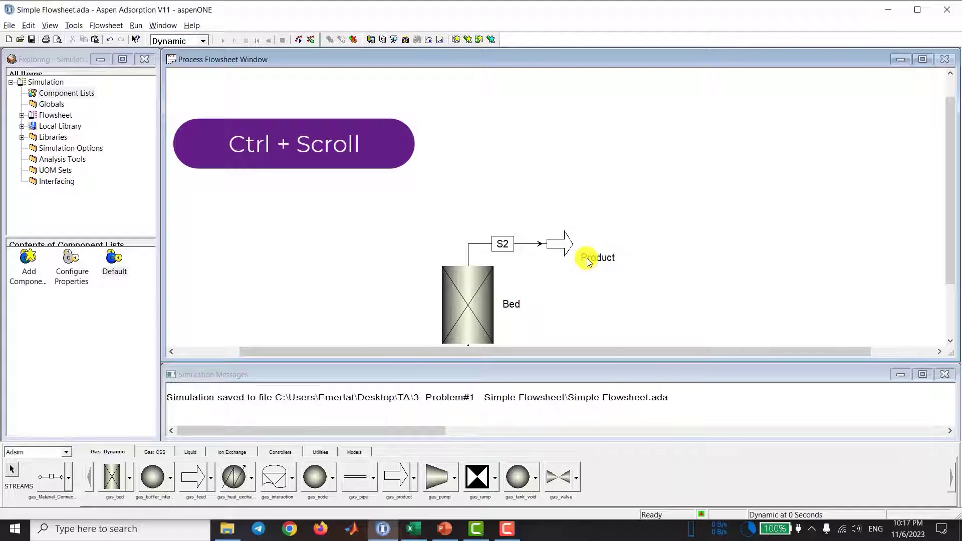
{"action": "scroll", "coordinate": [587, 259], "scroll_direction": "down", "scroll_amount": 2}
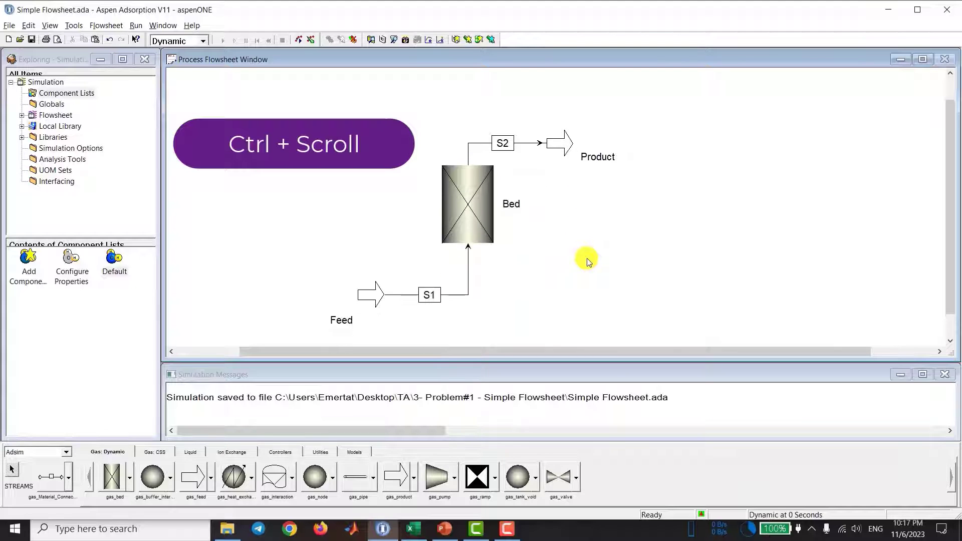
{"action": "scroll", "coordinate": [586, 258], "scroll_direction": "up", "scroll_amount": 2}
{"action": "scroll", "coordinate": [585, 257], "scroll_direction": "down", "scroll_amount": 2}
{"action": "scroll", "coordinate": [586, 257], "scroll_direction": "down", "scroll_amount": 2}
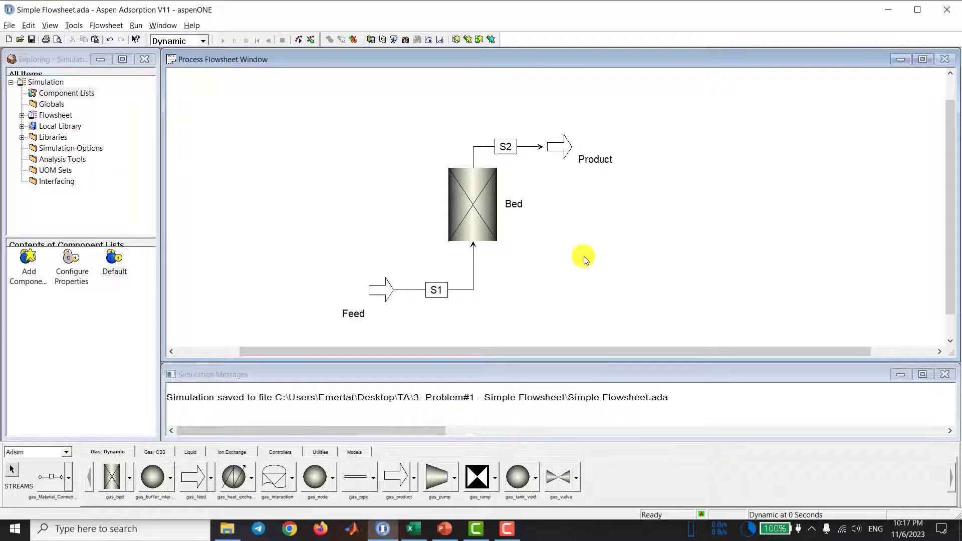
{"action": "scroll", "coordinate": [585, 258], "scroll_direction": "up", "scroll_amount": 1}
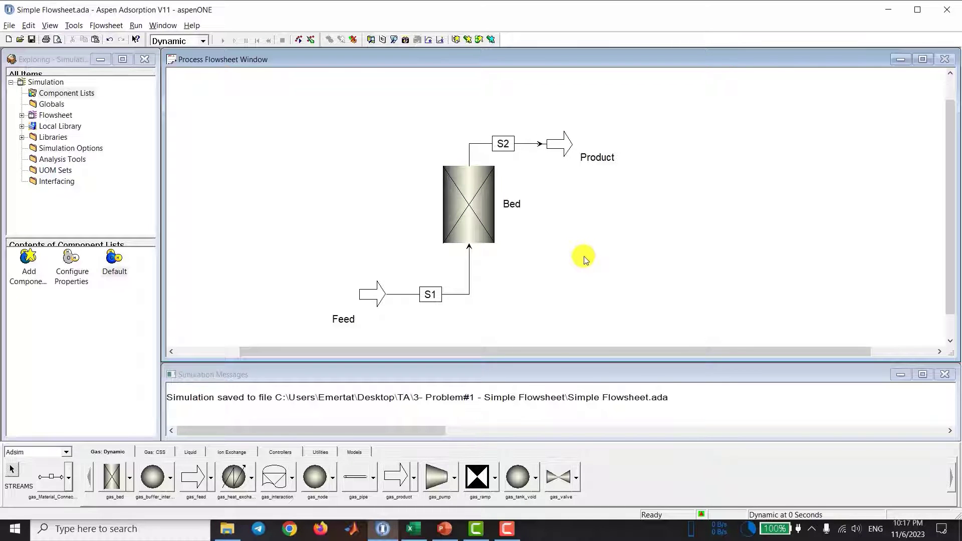
{"action": "scroll", "coordinate": [585, 258], "scroll_direction": "up", "scroll_amount": 1}
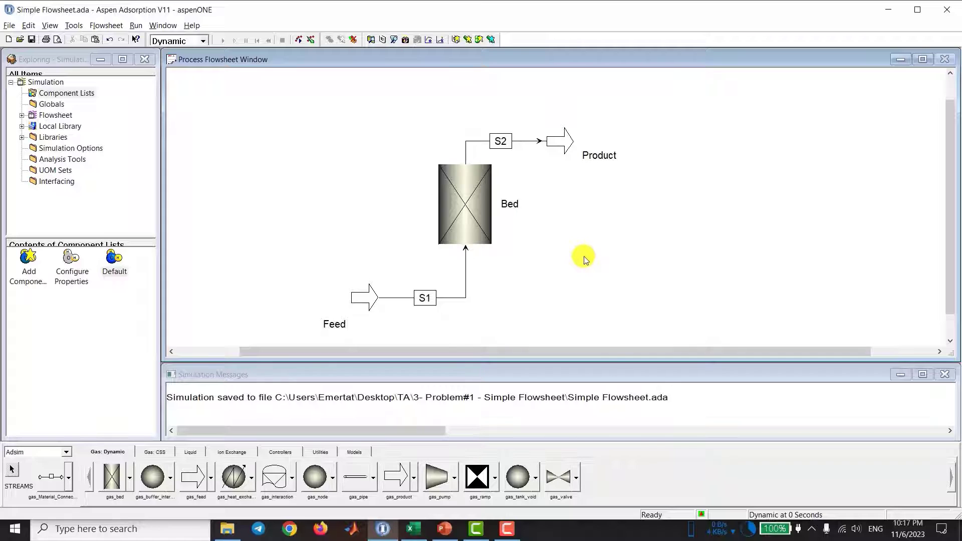
{"action": "scroll", "coordinate": [579, 209], "scroll_direction": "down", "scroll_amount": 1}
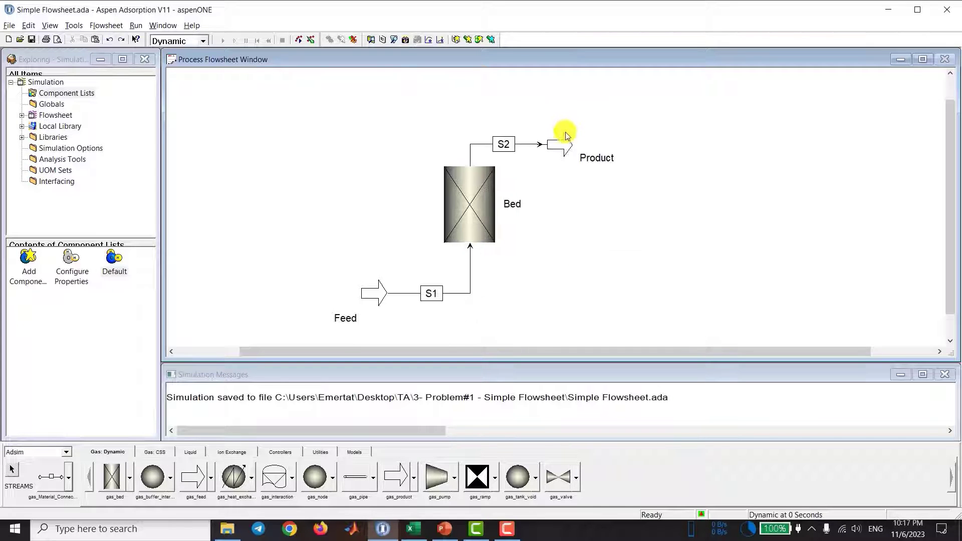
Step: Move the Product block up and farther from the bed, and the Feed block down and farther out on the other side
{"action": "left_click_drag", "start_coordinate": [558, 144], "coordinate": [606, 88]}
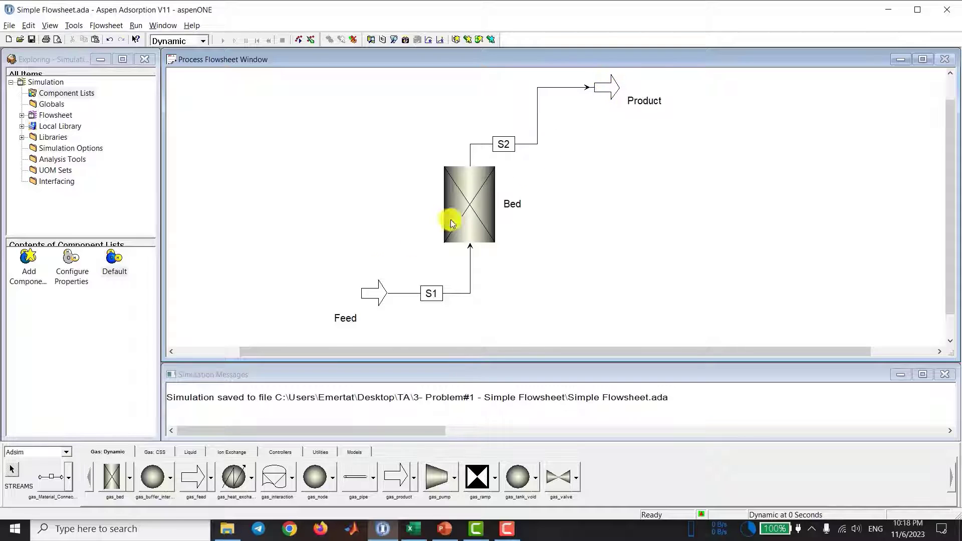
{"action": "left_click", "coordinate": [374, 292]}
{"action": "left_click_drag", "start_coordinate": [349, 308], "coordinate": [315, 334]}
{"action": "scroll", "coordinate": [316, 278], "scroll_direction": "down", "scroll_amount": 1}
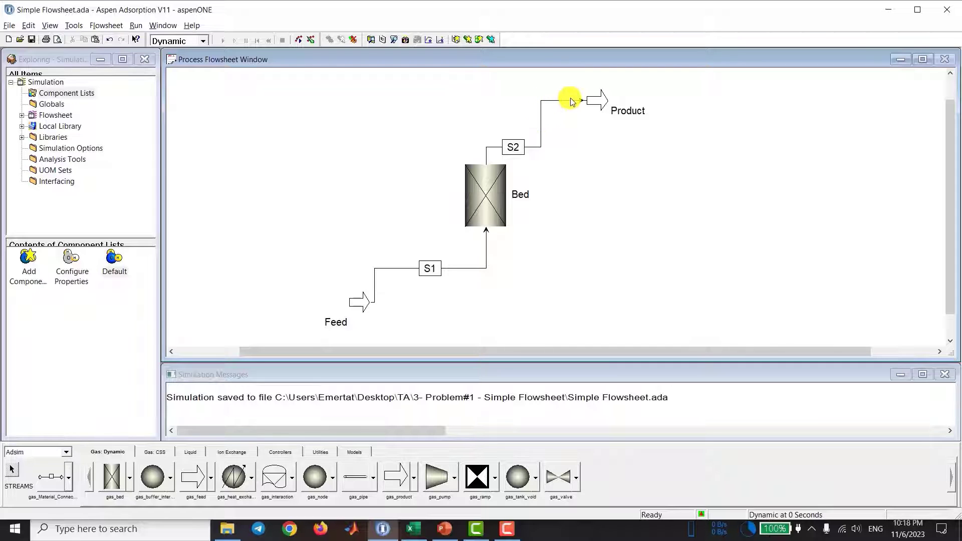
Step: Reroute streams S2 and S1 so each runs between its block and the bed with a single bend
{"action": "left_click_drag", "start_coordinate": [700, 191], "coordinate": [412, 78]}
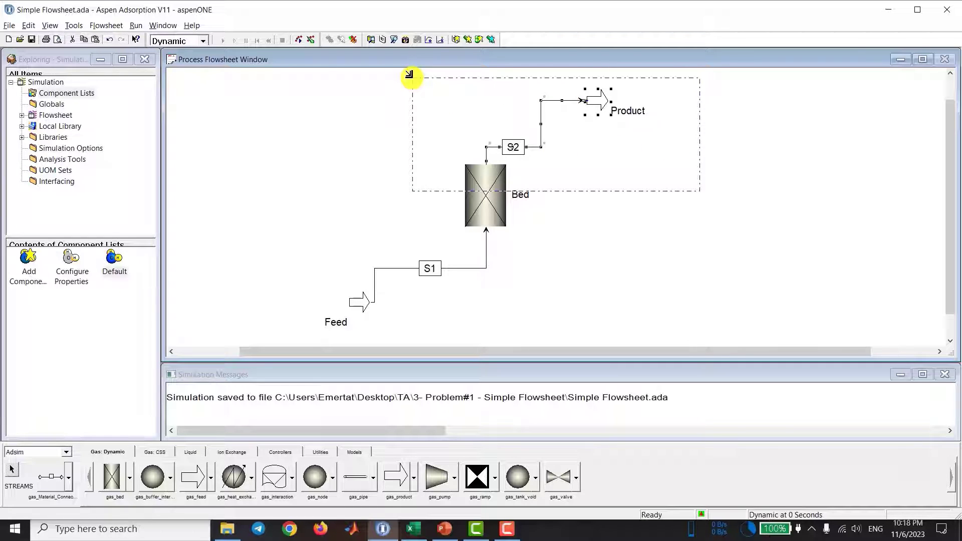
{"action": "key", "text": "ctrl+j"}
{"action": "left_click", "coordinate": [442, 79]}
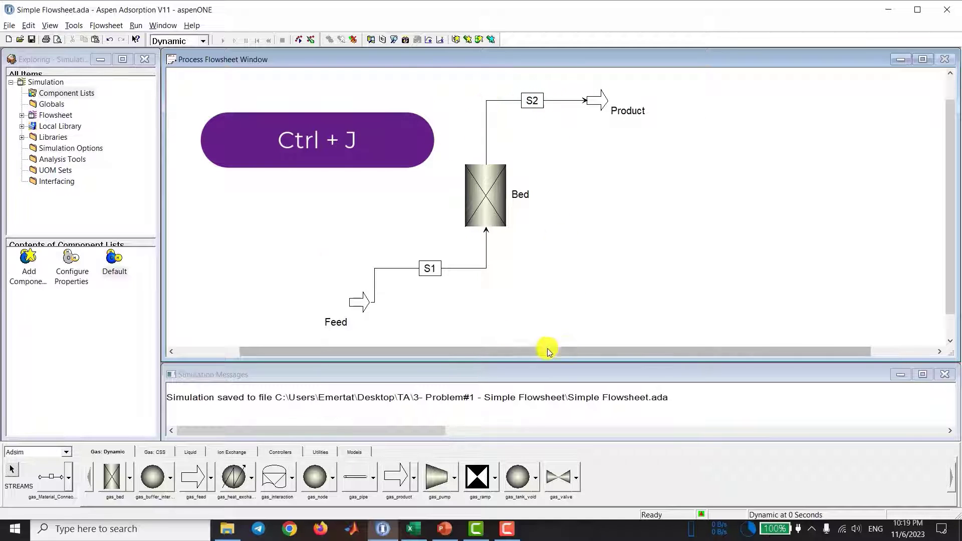
{"action": "left_click_drag", "start_coordinate": [252, 192], "coordinate": [536, 330]}
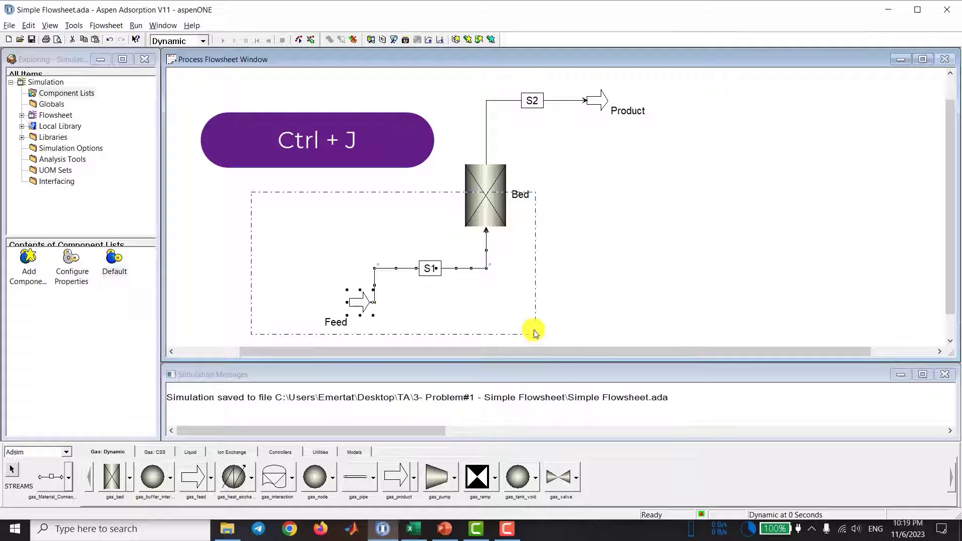
{"action": "key", "text": "ctrl+j"}
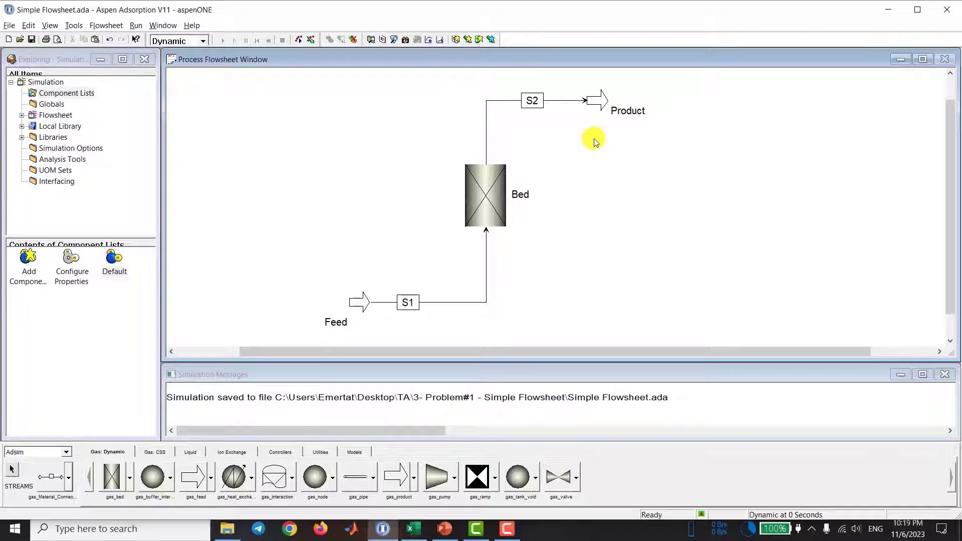
{"action": "left_click_drag", "start_coordinate": [949, 172], "coordinate": [950, 174]}
{"action": "scroll", "coordinate": [627, 203], "scroll_direction": "up", "scroll_amount": 1}
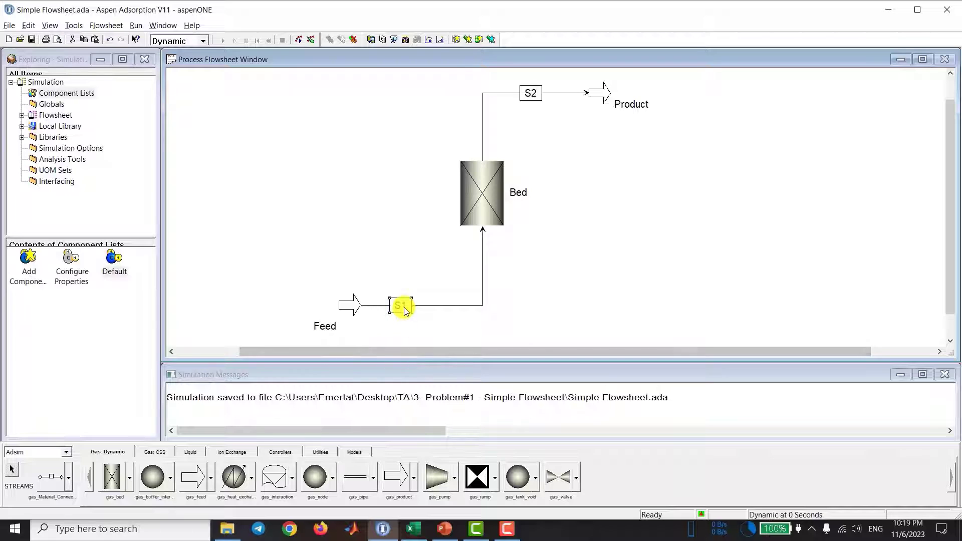
{"action": "left_click", "coordinate": [529, 94]}
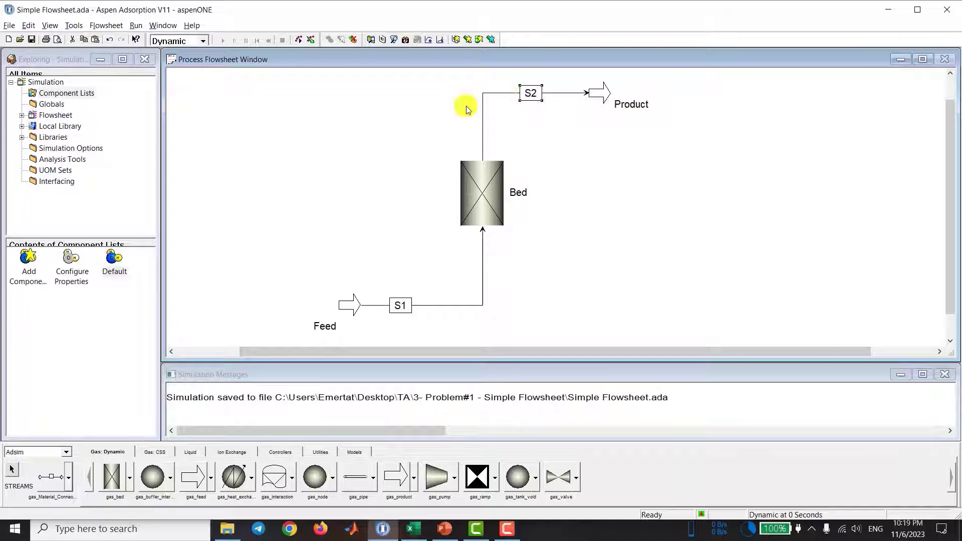
{"action": "left_click", "coordinate": [407, 309]}
{"action": "left_click", "coordinate": [414, 269]}
{"action": "scroll", "coordinate": [414, 269], "scroll_direction": "up", "scroll_amount": 1}
{"action": "scroll", "coordinate": [414, 269], "scroll_direction": "down", "scroll_amount": 1}
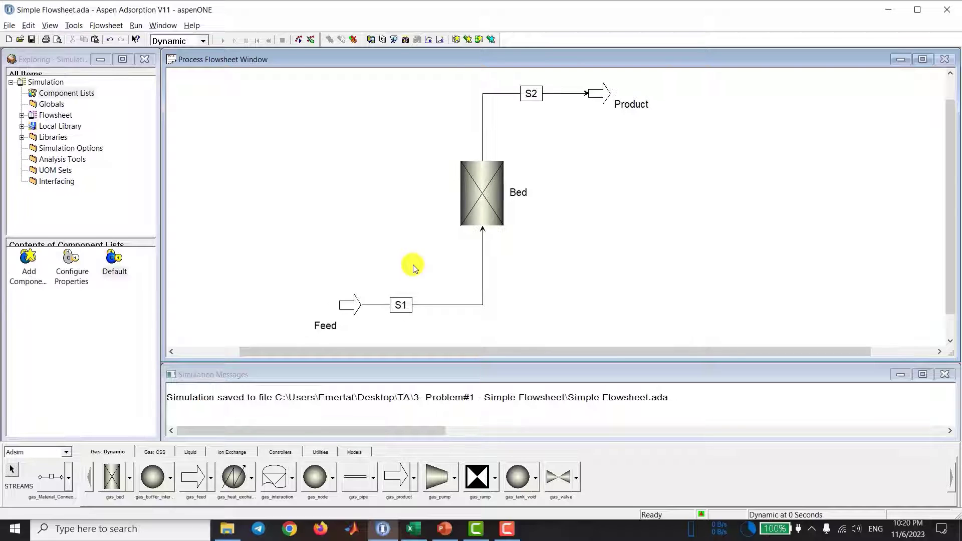
{"action": "scroll", "coordinate": [530, 119], "scroll_direction": "down", "scroll_amount": 1}
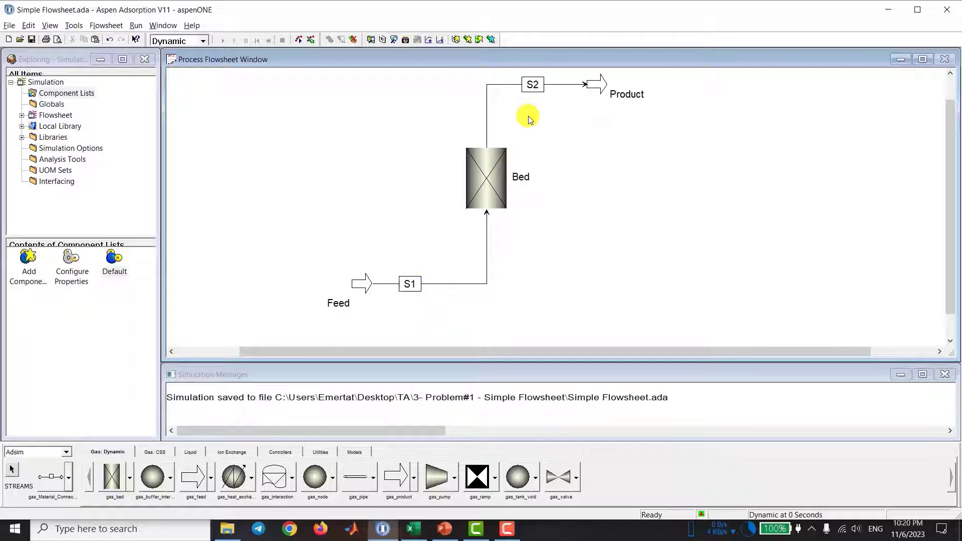
Step: Hide the name labels of streams S2 and S1 on the flowsheet
{"action": "left_click", "coordinate": [528, 88]}
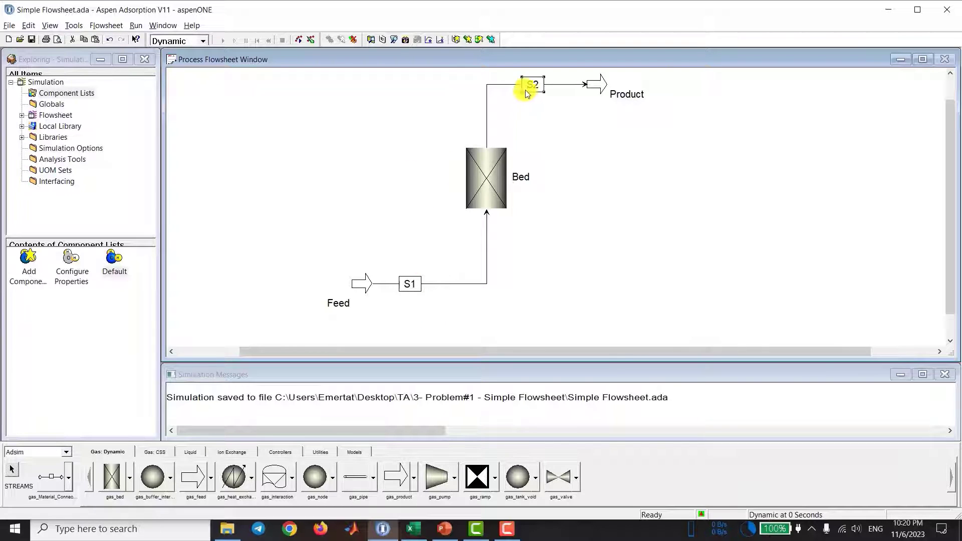
{"action": "key", "text": "ctrl+h"}
{"action": "left_click", "coordinate": [409, 285]}
{"action": "key", "text": "ctrl+h"}
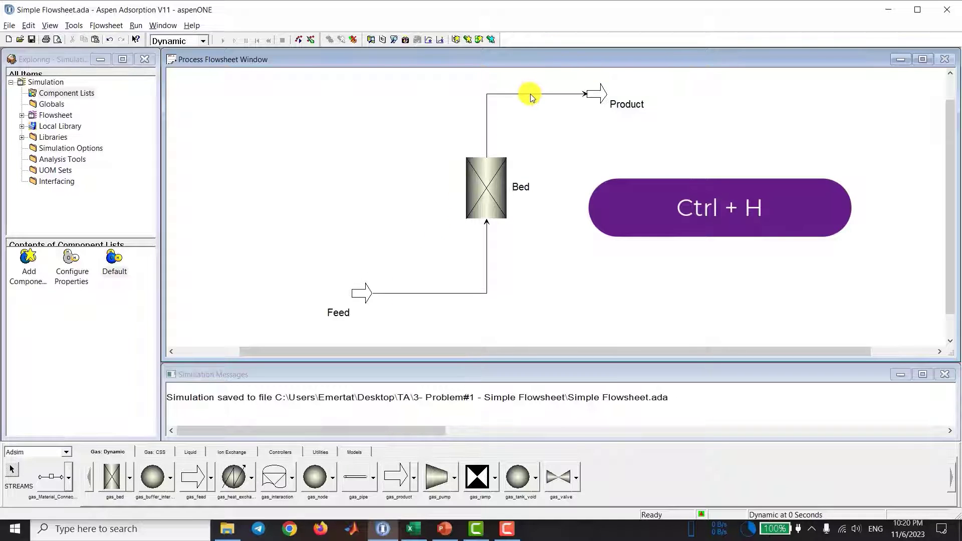
Step: Show the hidden name labels of streams S2 and S1 again
{"action": "left_click", "coordinate": [531, 95]}
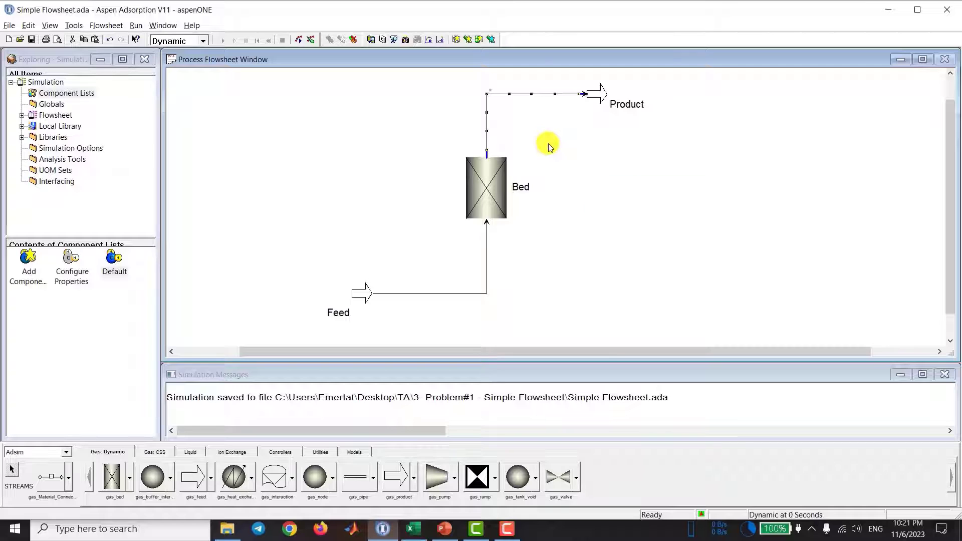
{"action": "key", "text": "ctrl+h"}
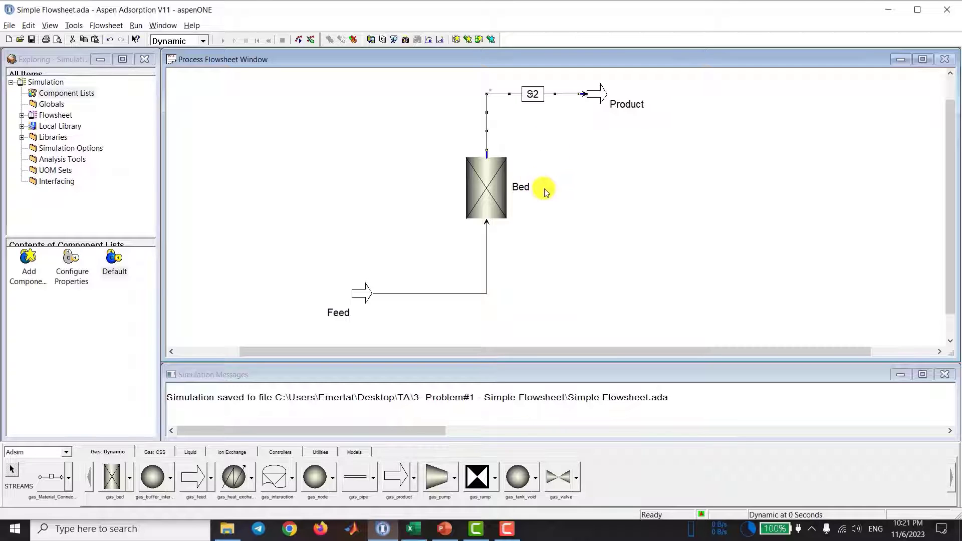
{"action": "left_click", "coordinate": [436, 294]}
{"action": "key", "text": "ctrl+h"}
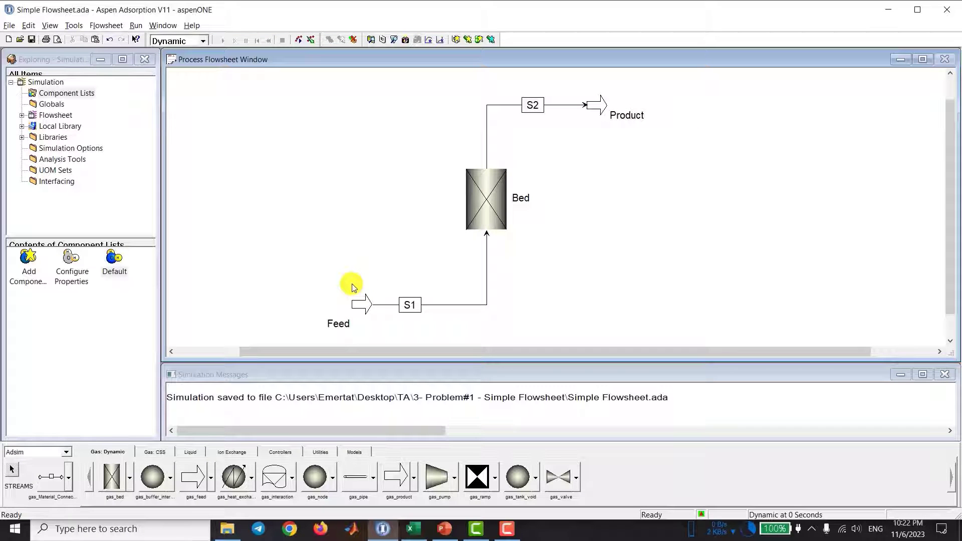
Step: Open the Feed block's specification table and set the flowrate F to 8e-7 kmol/s
{"action": "left_click", "coordinate": [357, 294]}
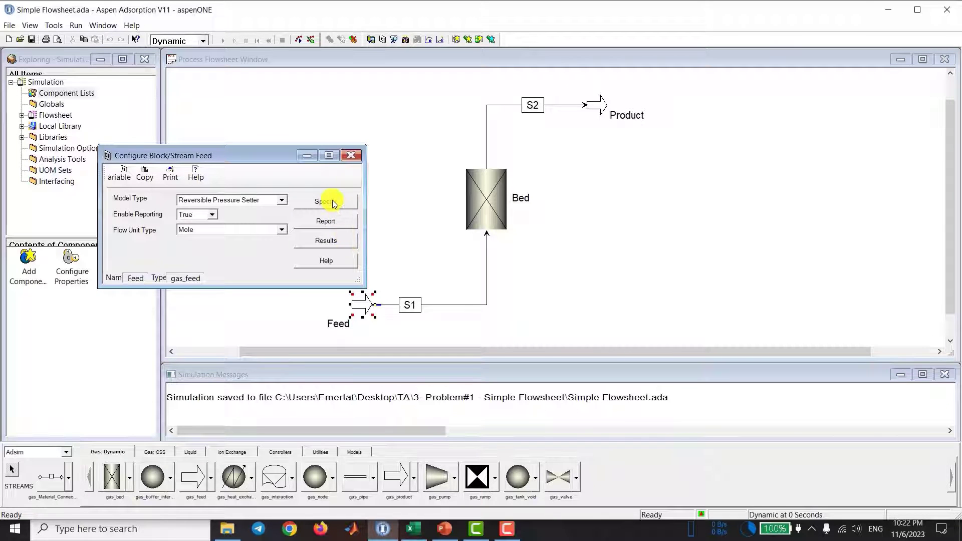
{"action": "left_click", "coordinate": [343, 204]}
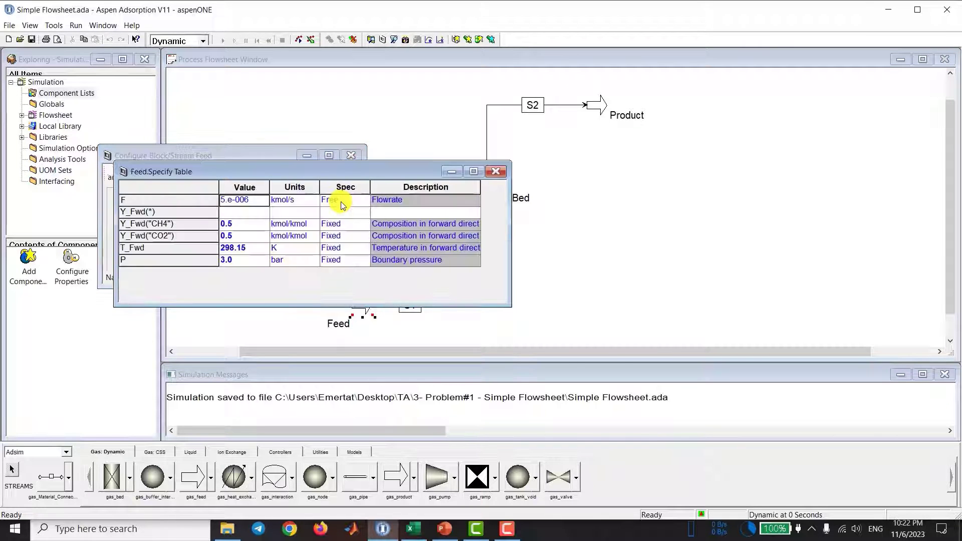
{"action": "left_click", "coordinate": [521, 239]}
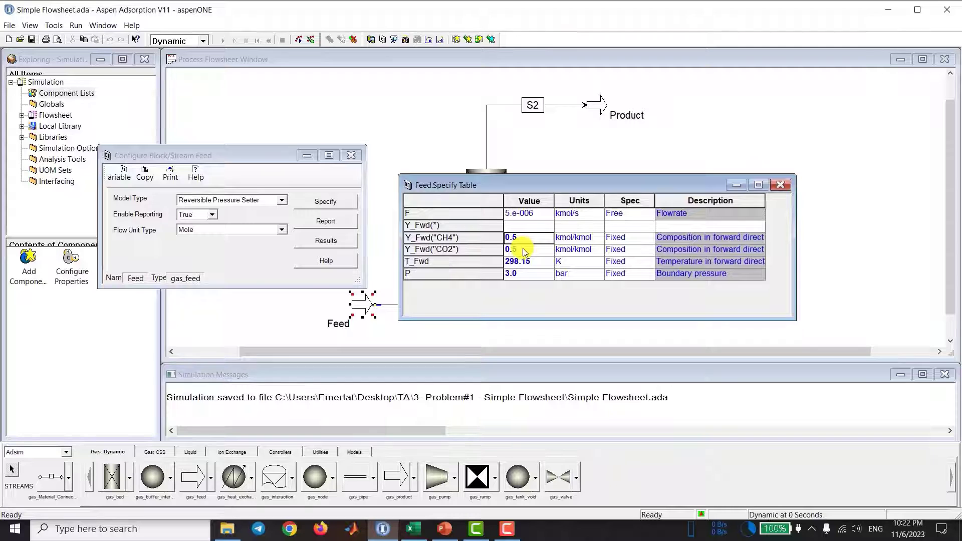
{"action": "left_click", "coordinate": [531, 214]}
{"action": "type", "text": "8e-7"}
{"action": "key", "text": "Tab"}
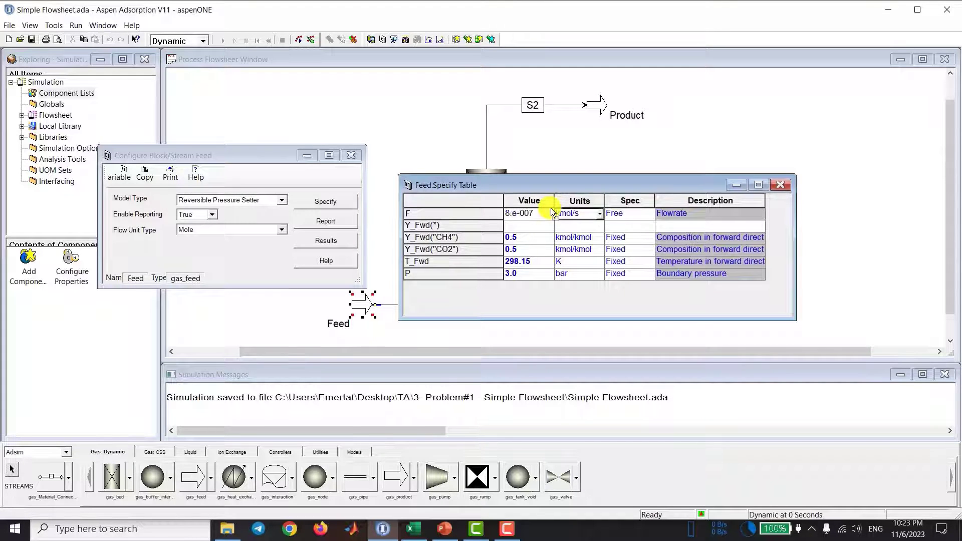
{"action": "left_click", "coordinate": [580, 216]}
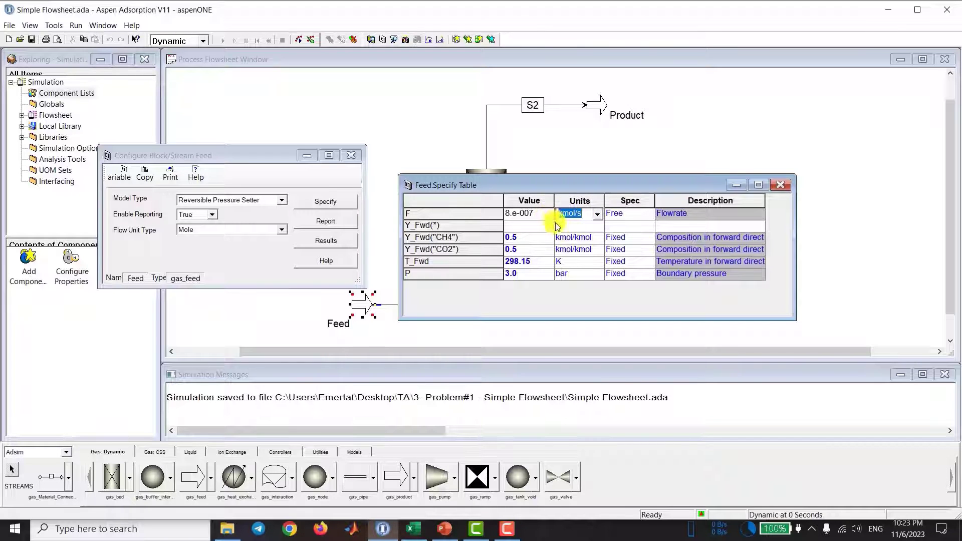
Step: Set the feed's forward composition to 0.62 for CH4 and 0.38 for CO2
{"action": "left_click", "coordinate": [525, 237]}
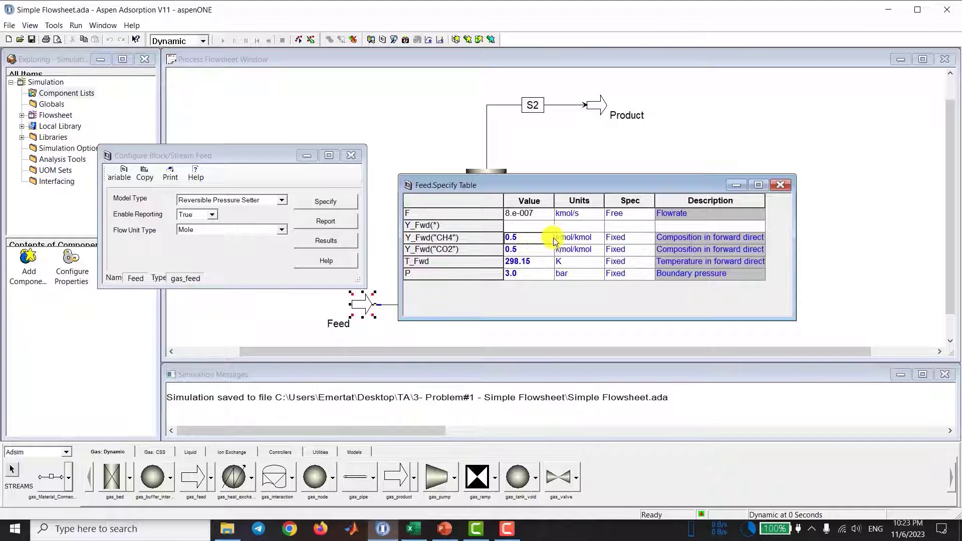
{"action": "type", "text": "0.62"}
{"action": "key", "text": "Tab"}
{"action": "key", "text": "Left"}
{"action": "key", "text": "Down"}
{"action": "type", "text": "0.38"}
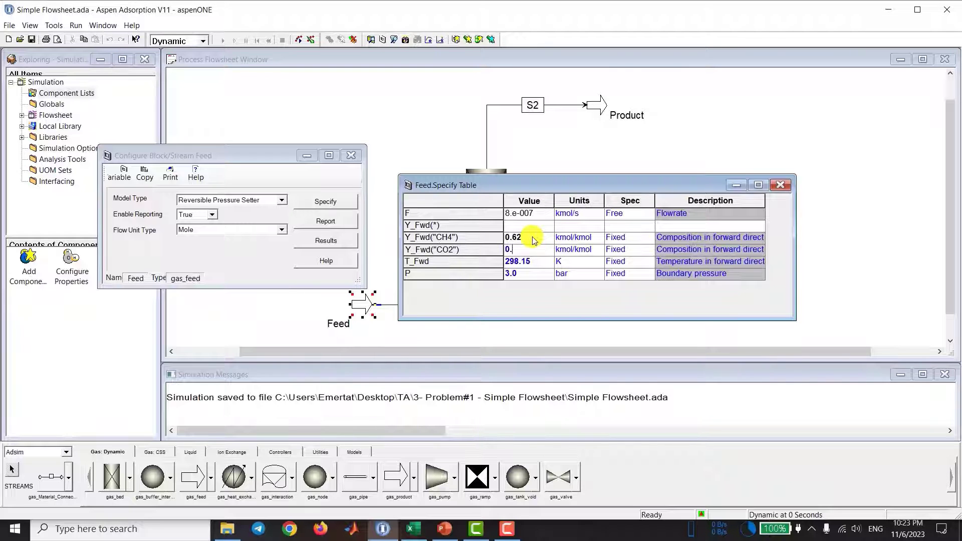
{"action": "key", "text": "Tab"}
Step: Set the feed's forward temperature to 298.0 K and its boundary pressure to 10.0 bar
{"action": "key", "text": "Left"}
{"action": "key", "text": "Down"}
{"action": "type", "text": "298.0"}
{"action": "key", "text": "Tab"}
{"action": "key", "text": "Down"}
{"action": "key", "text": "Left"}
{"action": "type", "text": "10.0"}
{"action": "key", "text": "Tab"}
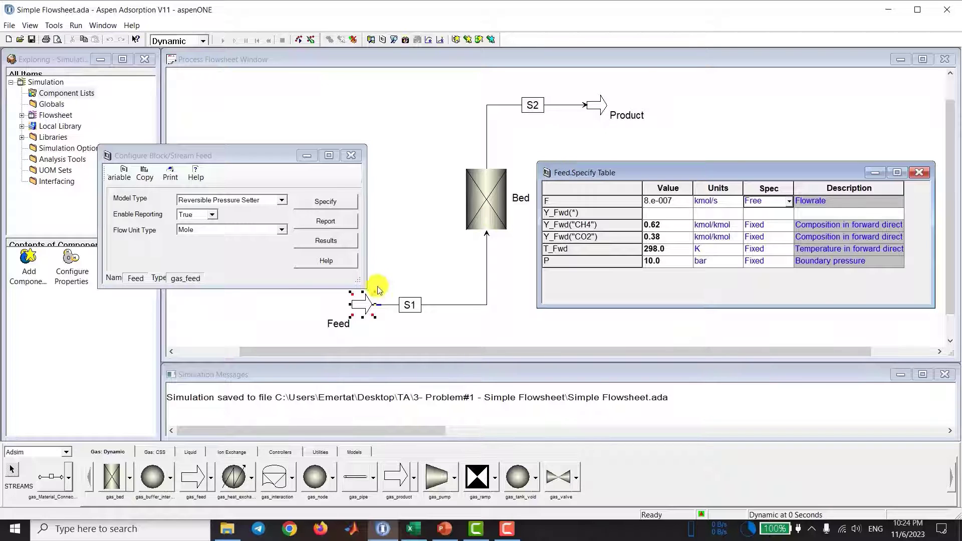
Step: Change the feed flowrate's specification to Fixed and close the Feed block's windows
{"action": "left_click", "coordinate": [789, 203]}
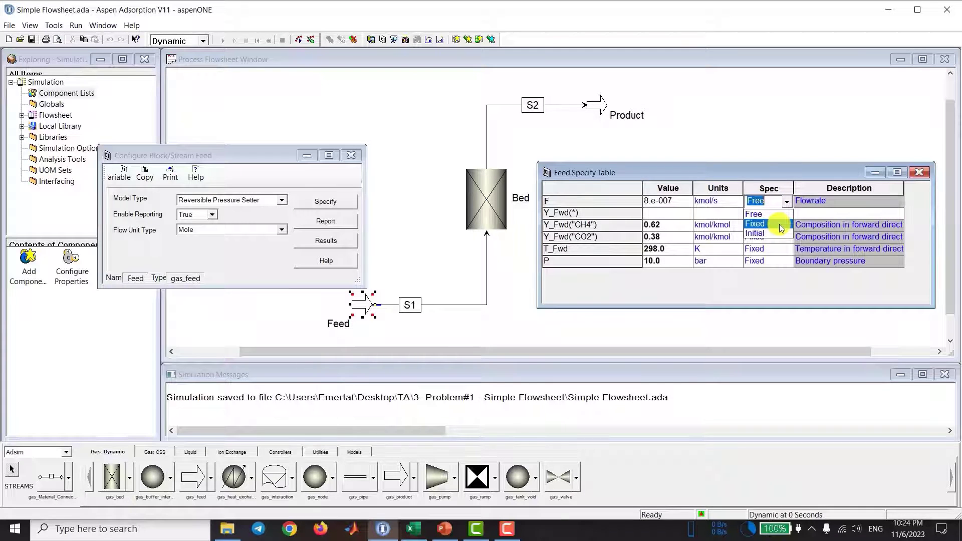
{"action": "left_click", "coordinate": [779, 224]}
{"action": "left_click", "coordinate": [915, 176]}
{"action": "left_click", "coordinate": [580, 146]}
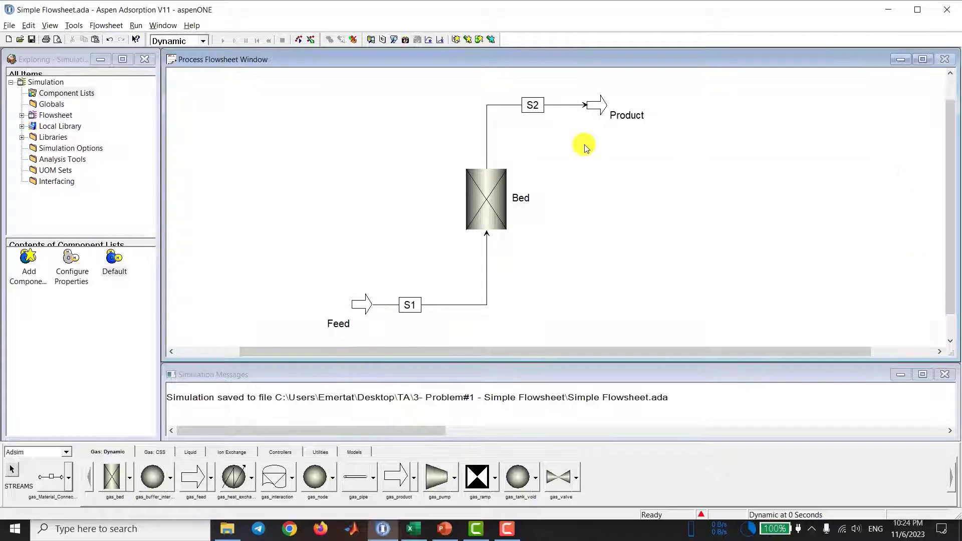
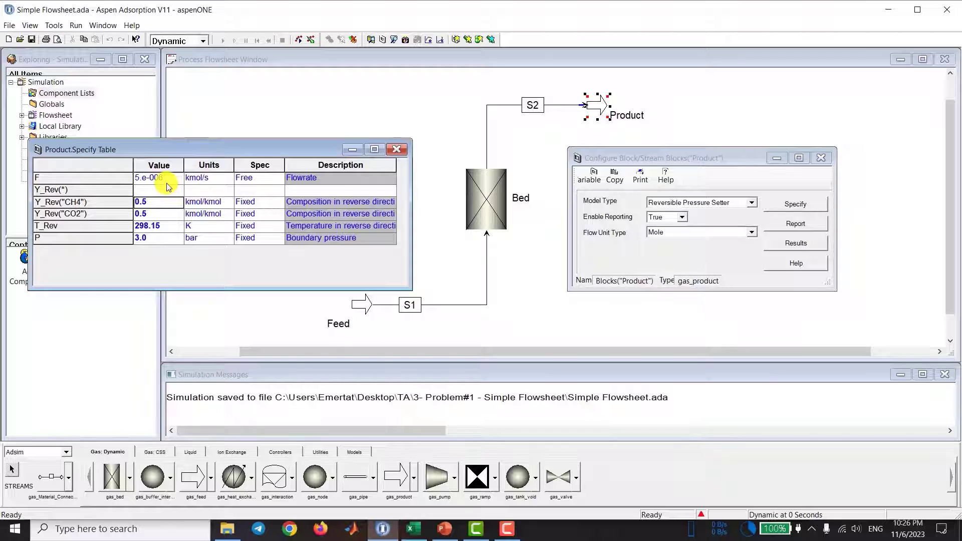
Step: Change the specification of the Product block's boundary pressure P to Free
{"action": "left_click", "coordinate": [168, 181]}
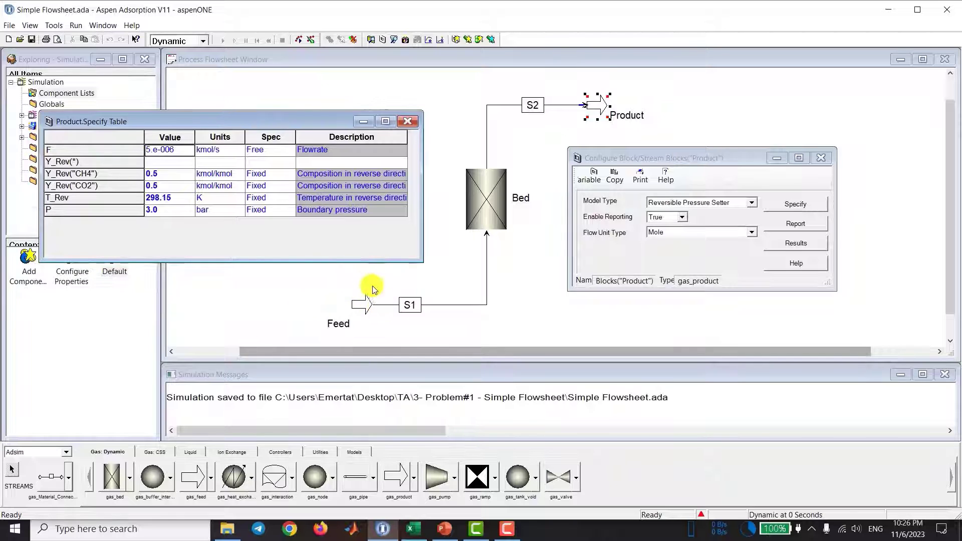
{"action": "left_click", "coordinate": [268, 212]}
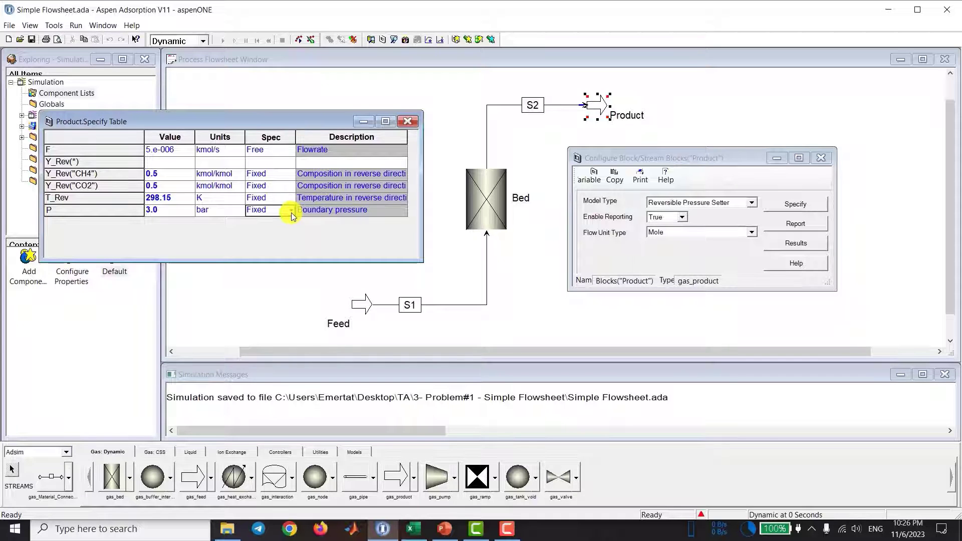
{"action": "left_click", "coordinate": [291, 213]}
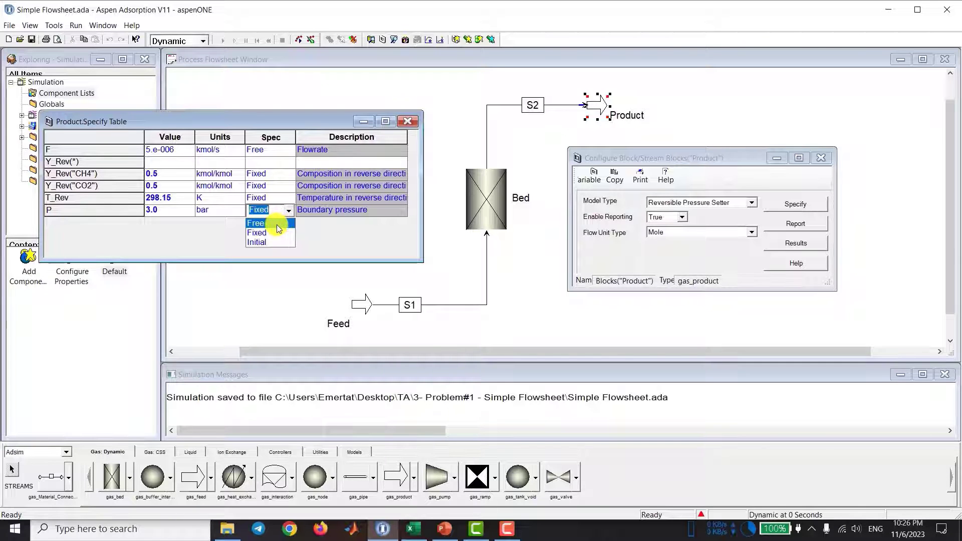
{"action": "left_click", "coordinate": [277, 224]}
{"action": "left_click", "coordinate": [270, 196]}
{"action": "left_click", "coordinate": [279, 212]}
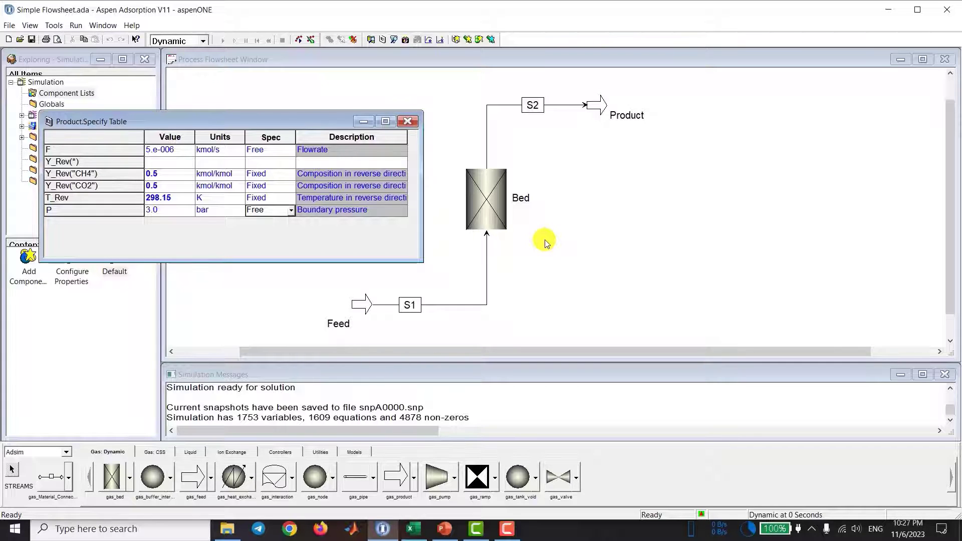
Step: Set the Product block's boundary pressure to 9.99 bar
{"action": "left_click", "coordinate": [180, 174]}
{"action": "left_click", "coordinate": [182, 187]}
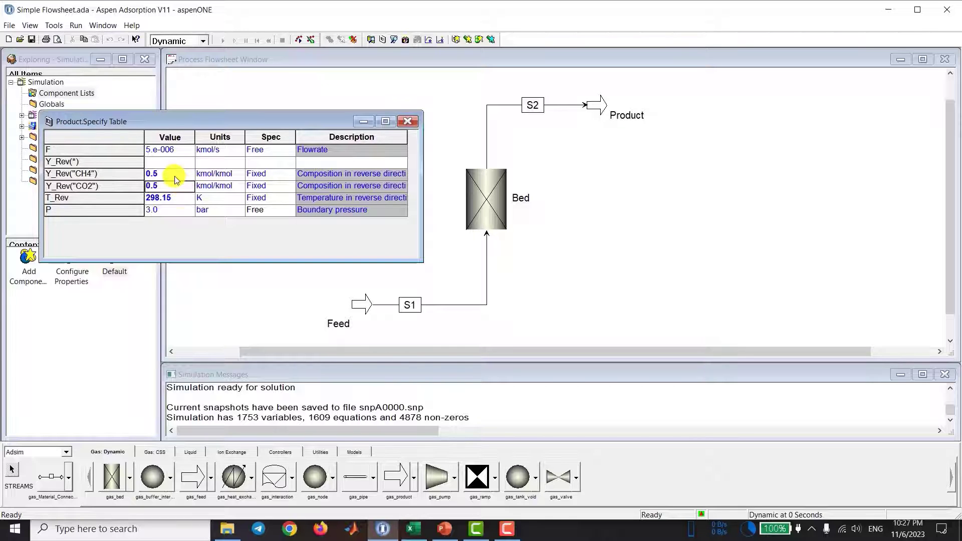
{"action": "left_click", "coordinate": [181, 211]}
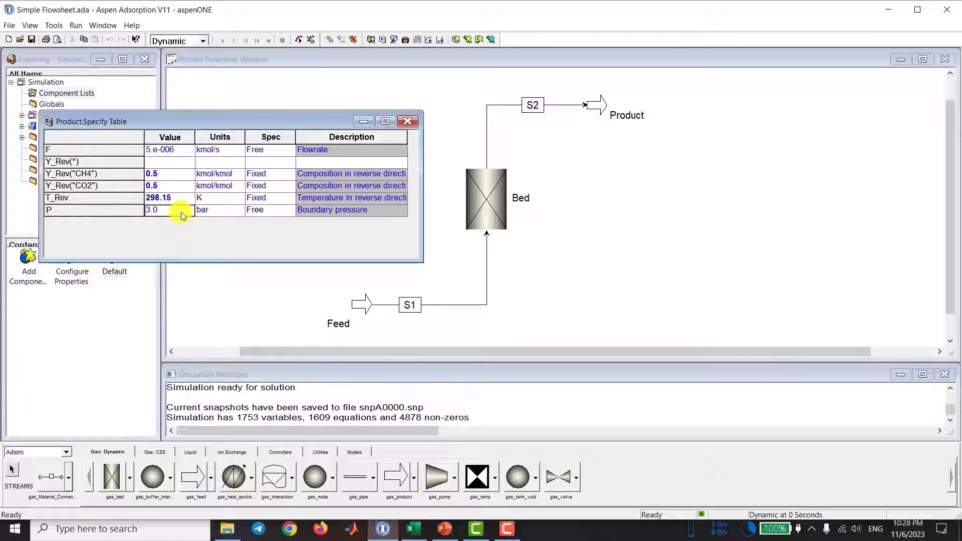
{"action": "type", "text": "9.9"}
{"action": "key", "text": "Return"}
{"action": "type", "text": "9"}
{"action": "left_click", "coordinate": [180, 203]}
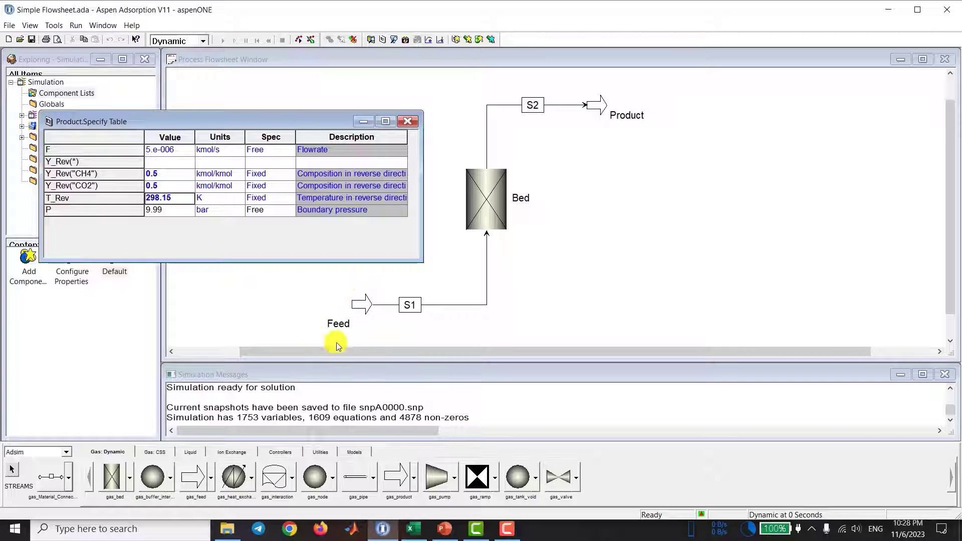
{"action": "left_click", "coordinate": [175, 213]}
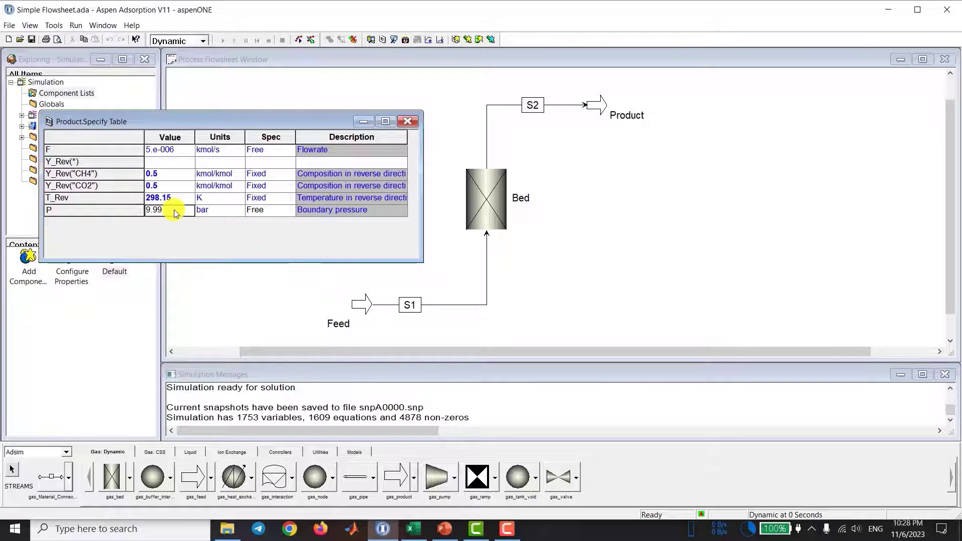
{"action": "left_click", "coordinate": [186, 203]}
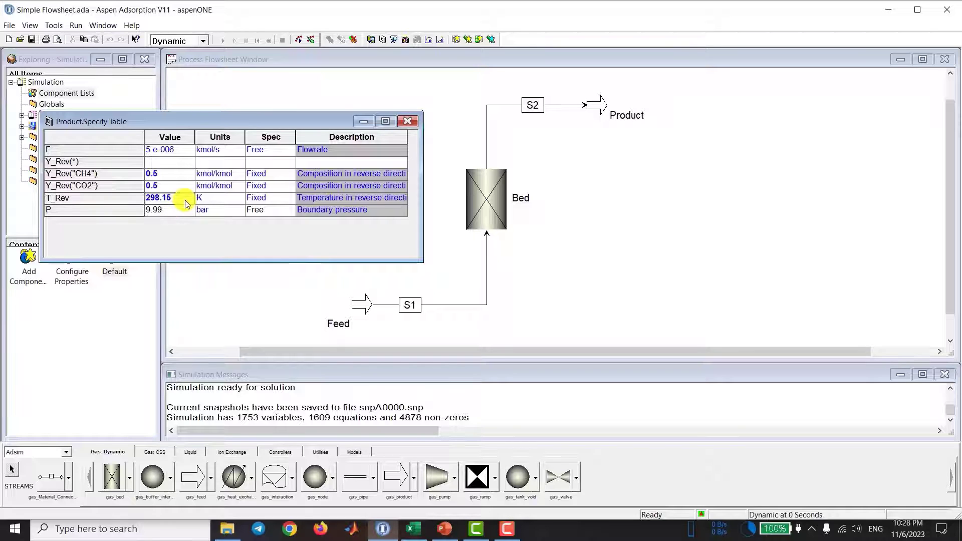
Step: Set the Product block's reverse composition to 1.0 for CH4 and 0.0 for CO2
{"action": "left_click", "coordinate": [178, 174]}
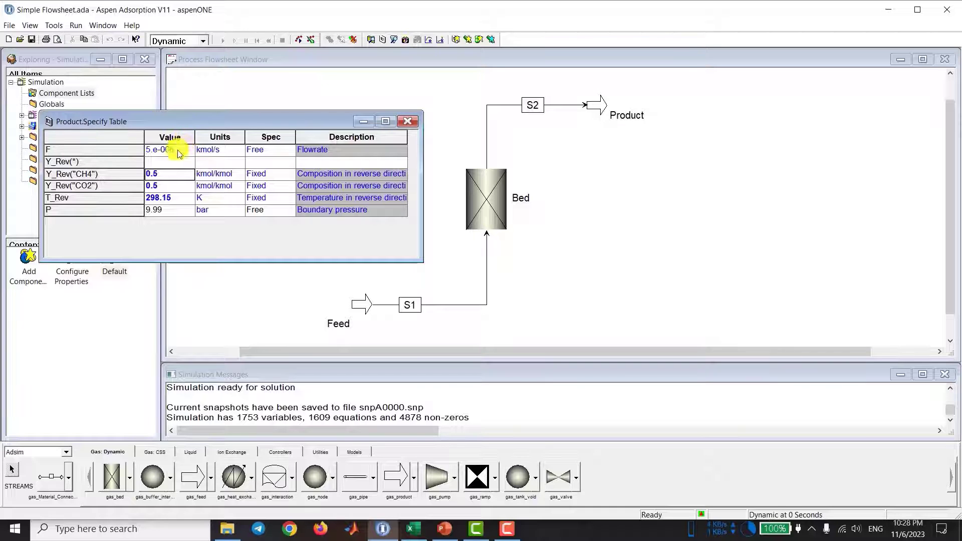
{"action": "left_click", "coordinate": [166, 185]}
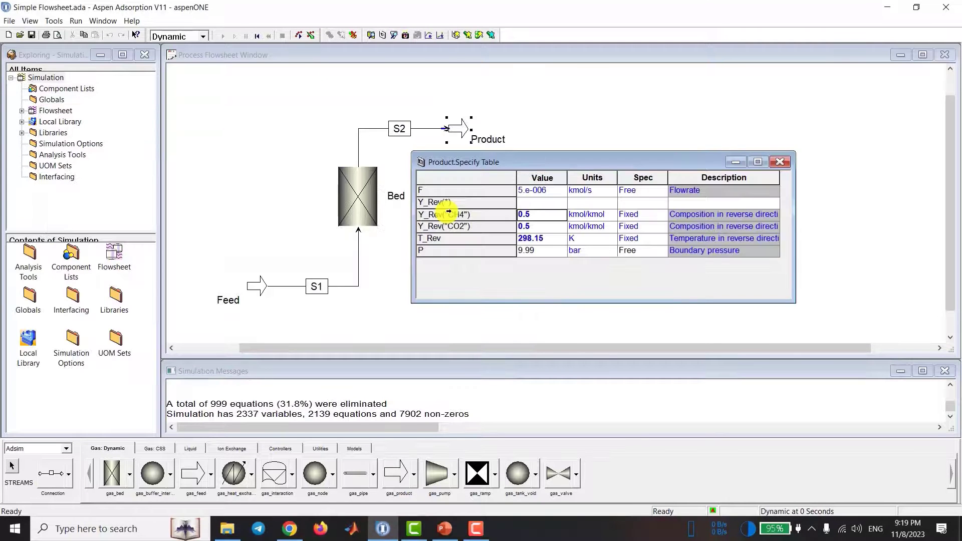
{"action": "left_click", "coordinate": [534, 216]}
{"action": "type", "text": "1.0"}
{"action": "left_click", "coordinate": [547, 228]}
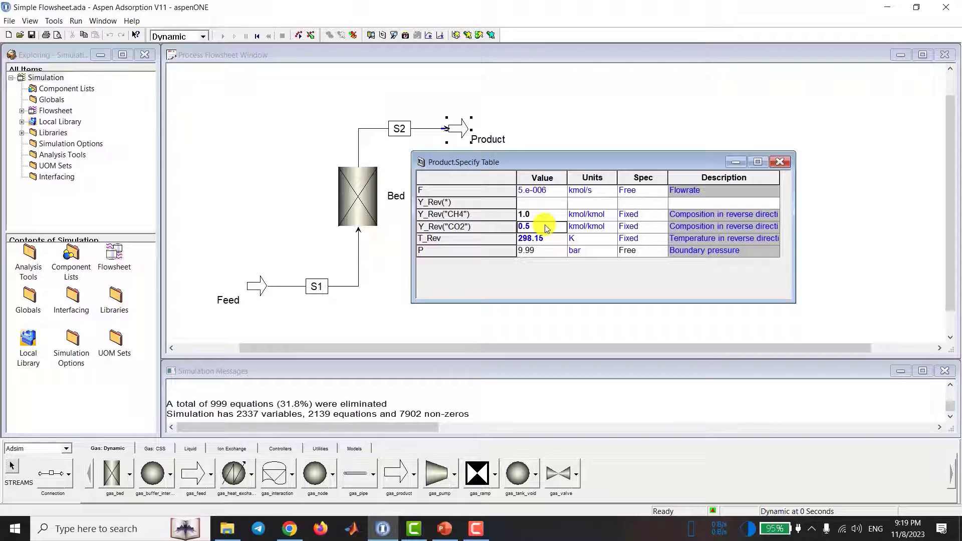
{"action": "type", "text": "0.0"}
{"action": "left_click", "coordinate": [546, 214]}
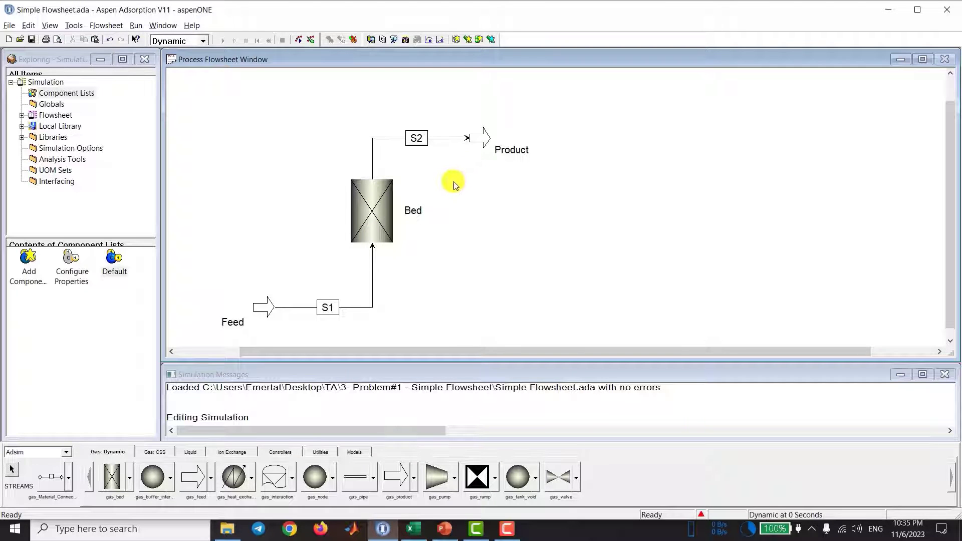
Step: Open the configuration of the Bed block and of its adsorbent layer, keeping the two forms side by side
{"action": "left_click", "coordinate": [383, 209]}
{"action": "left_click", "coordinate": [427, 192]}
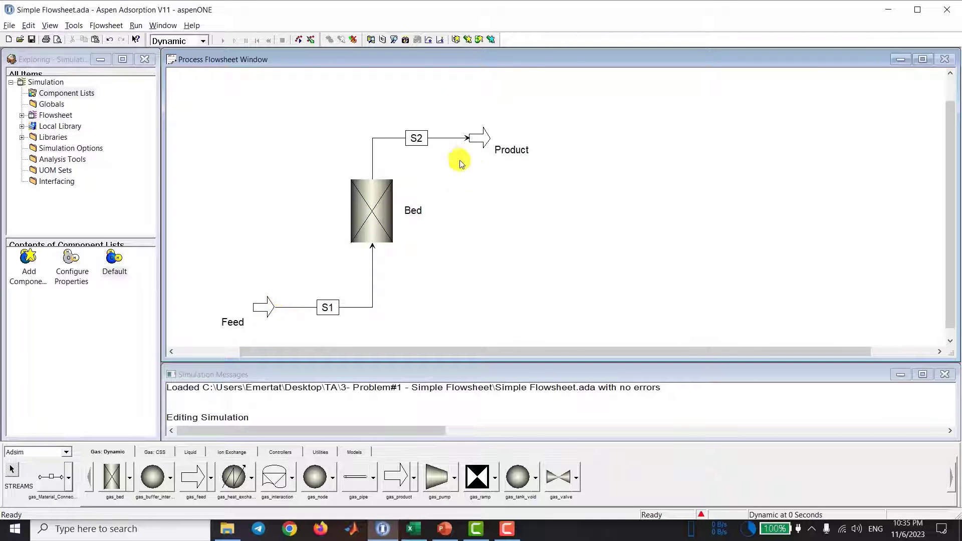
{"action": "double_click", "coordinate": [380, 198]}
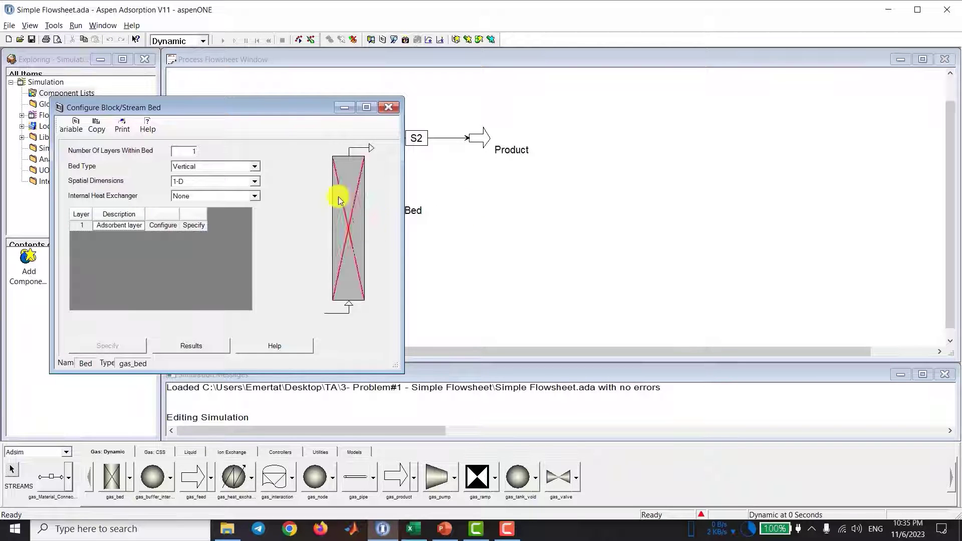
{"action": "left_click_drag", "start_coordinate": [254, 106], "coordinate": [719, 109]}
{"action": "double_click", "coordinate": [813, 214]}
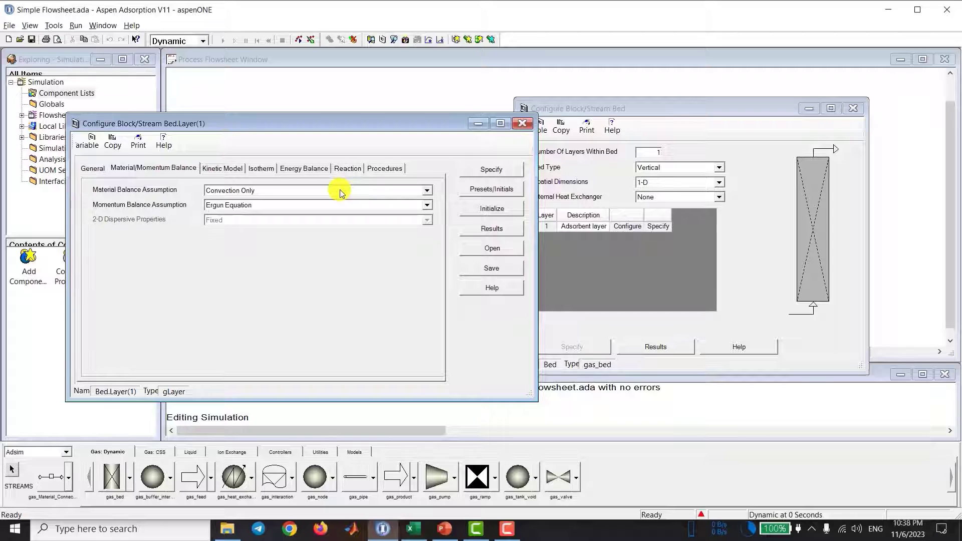
Step: Set the layer's material balance assumption to Convection with Estimated Dispersion and keep Ergun Equation for the momentum balance
{"action": "left_click", "coordinate": [340, 193]}
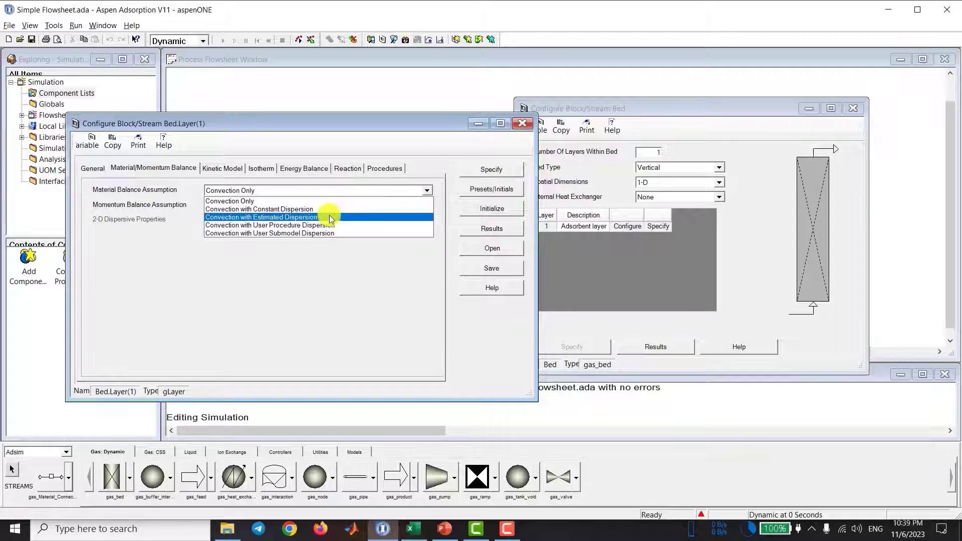
{"action": "left_click", "coordinate": [329, 217]}
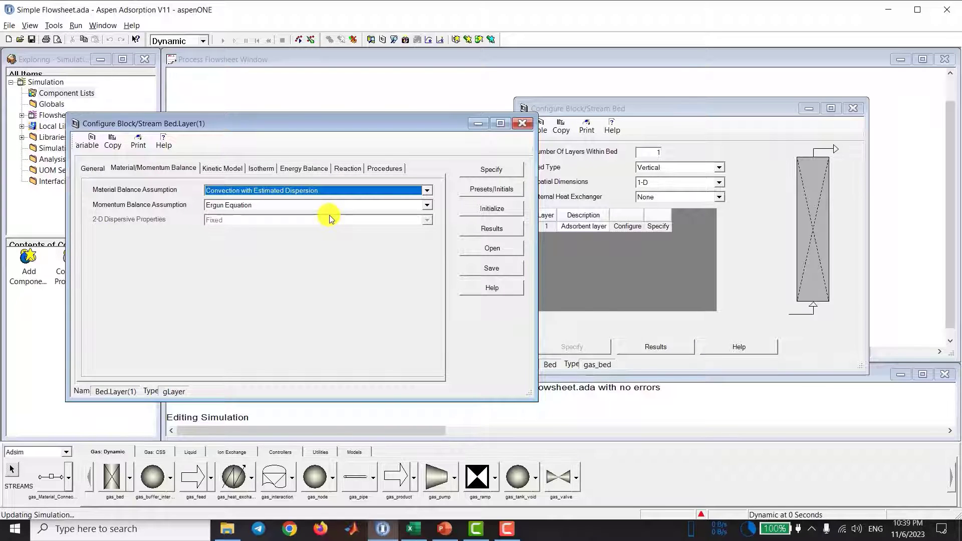
{"action": "left_click", "coordinate": [323, 204]}
{"action": "left_click", "coordinate": [323, 204]}
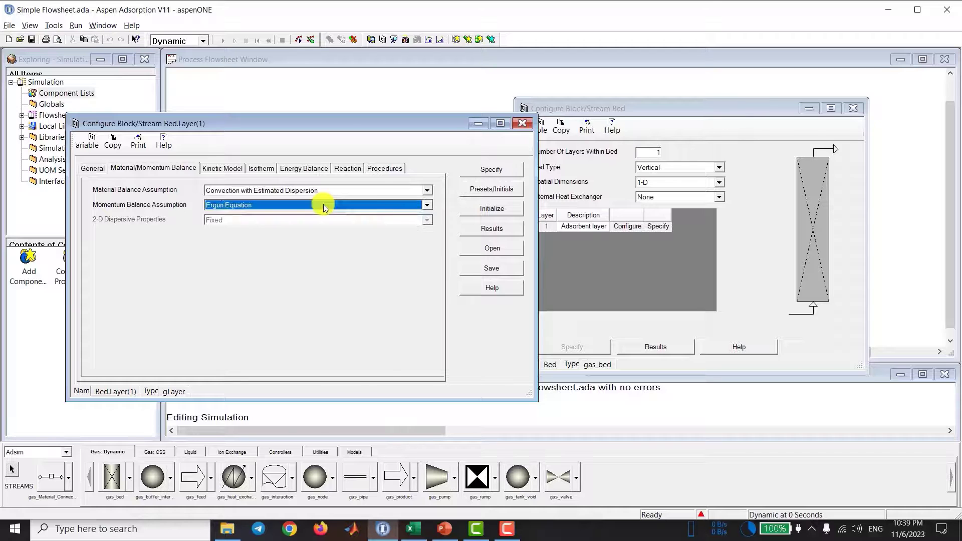
Step: Review the layer's kinetic model options for film model, lumped resistance form, mass transfer coefficient and molecular diffusivities
{"action": "left_click", "coordinate": [221, 170]}
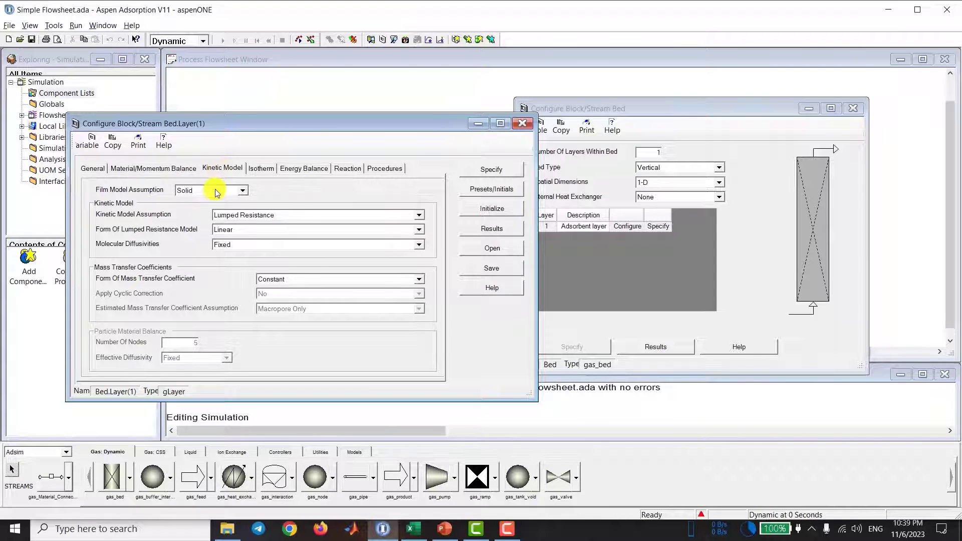
{"action": "left_click", "coordinate": [217, 193]}
{"action": "left_click", "coordinate": [209, 196]}
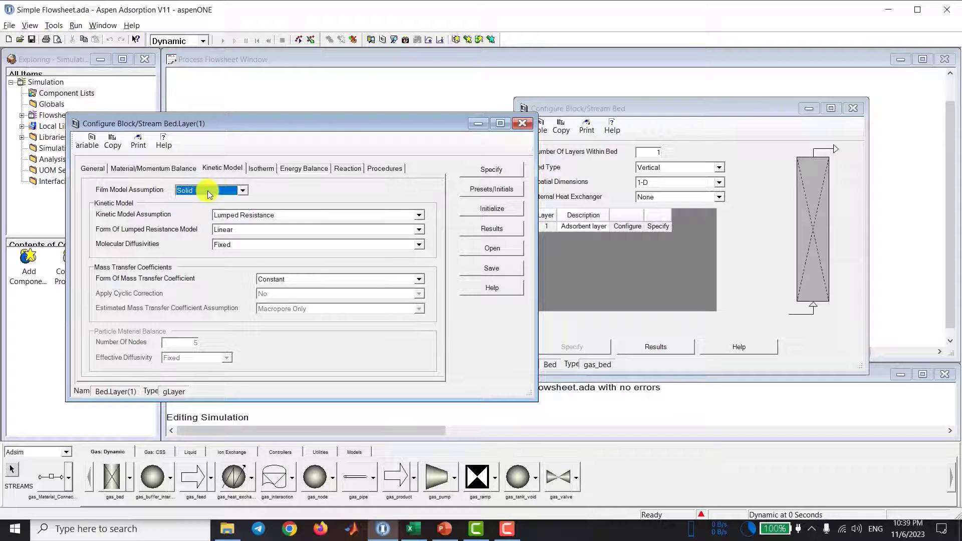
{"action": "left_click", "coordinate": [294, 230]}
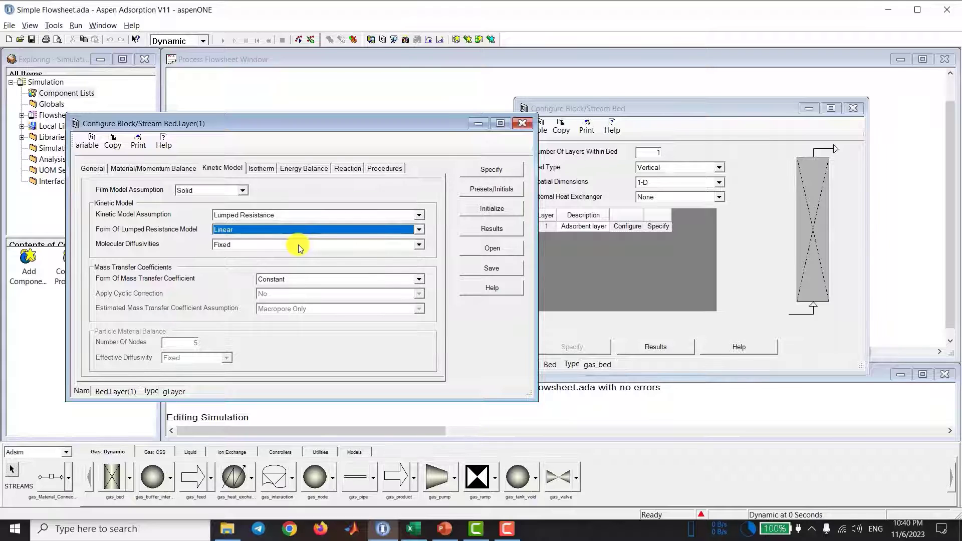
{"action": "left_click", "coordinate": [305, 281]}
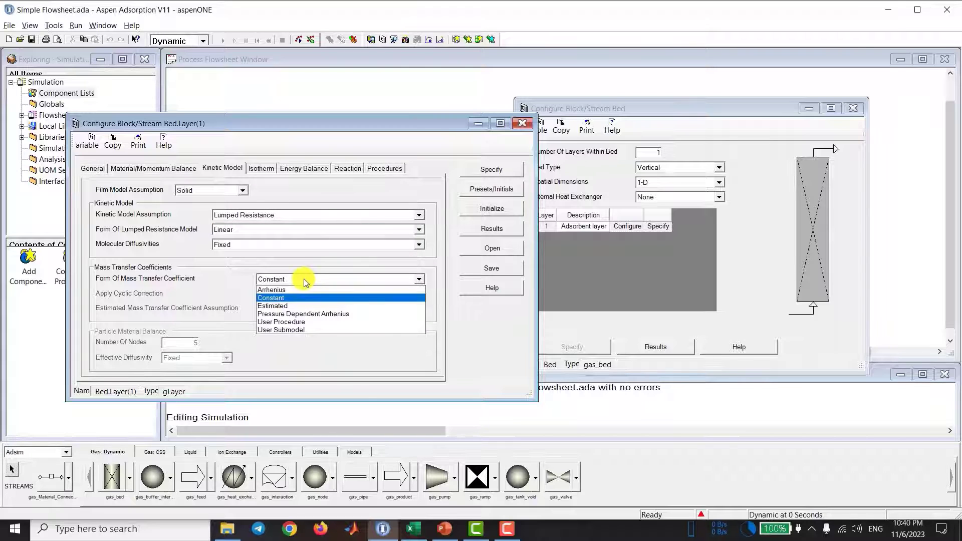
{"action": "left_click", "coordinate": [297, 261]}
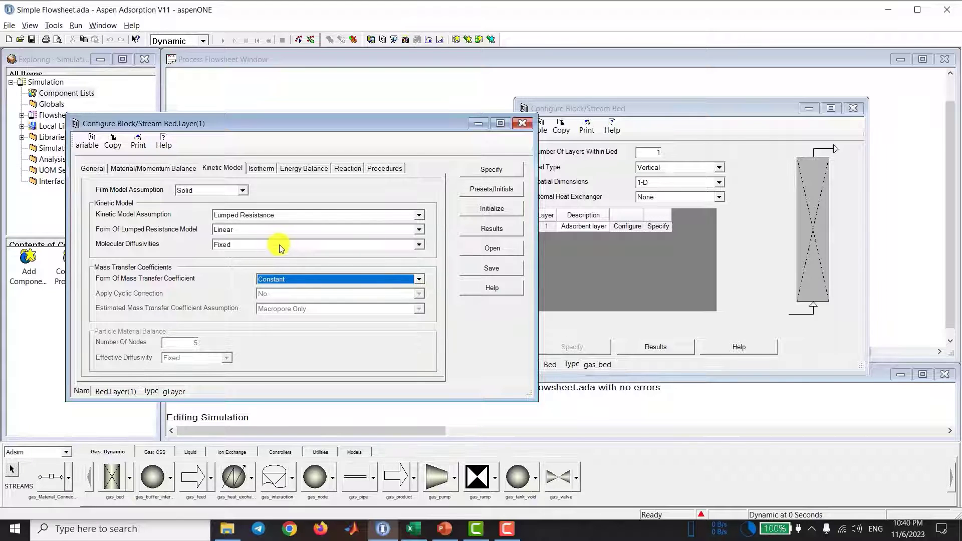
{"action": "left_click", "coordinate": [280, 246]}
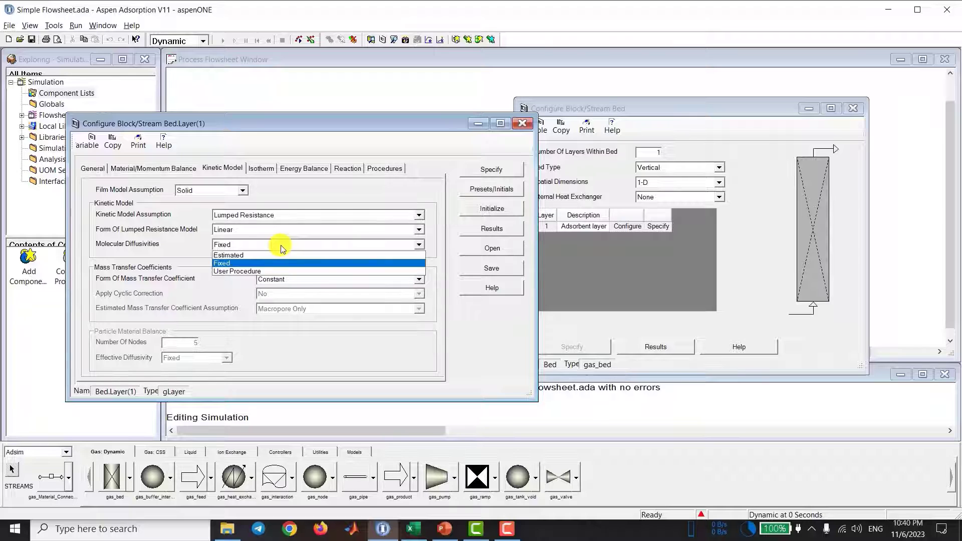
{"action": "left_click", "coordinate": [281, 245]}
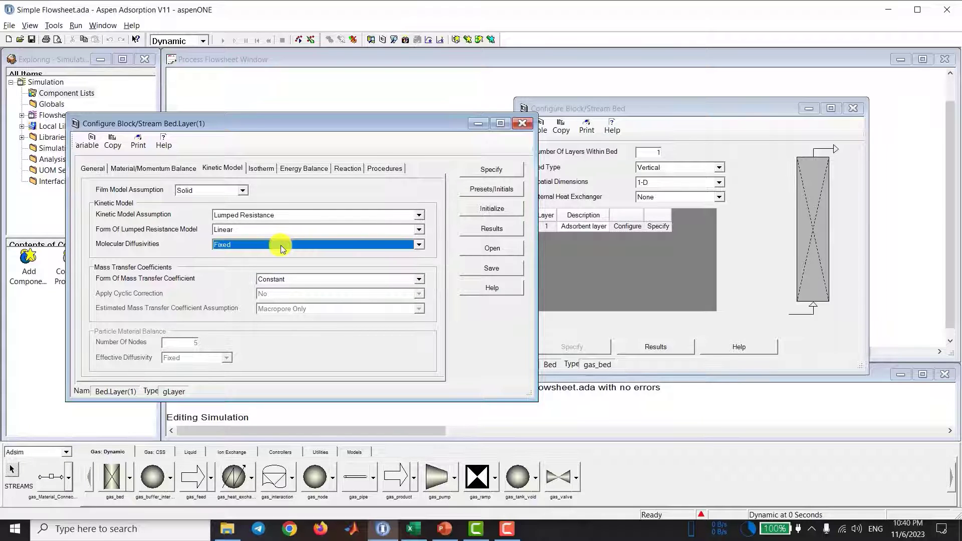
Step: Set the layer's isotherm to Extended Langmuir 2 with Partial Pressure dependency
{"action": "left_click", "coordinate": [261, 170]}
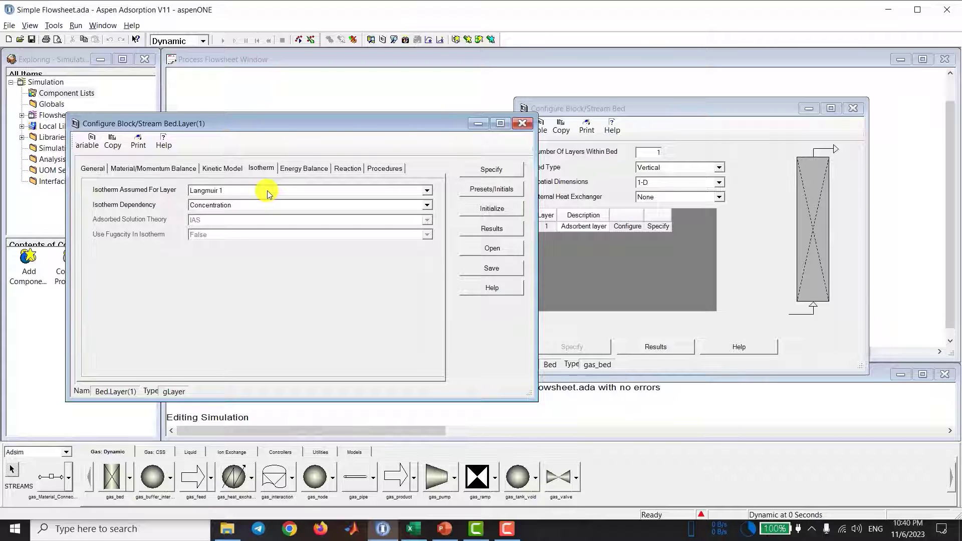
{"action": "left_click", "coordinate": [266, 190]}
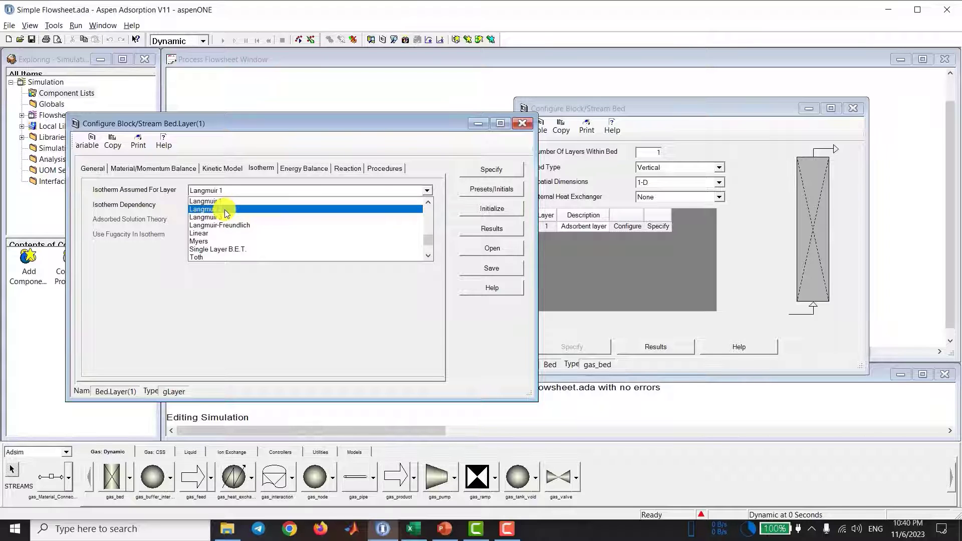
{"action": "scroll", "coordinate": [226, 213], "scroll_direction": "up", "scroll_amount": 5}
{"action": "left_click", "coordinate": [235, 201]}
{"action": "left_click", "coordinate": [239, 195]}
{"action": "left_click", "coordinate": [261, 209]}
{"action": "left_click", "coordinate": [261, 209]}
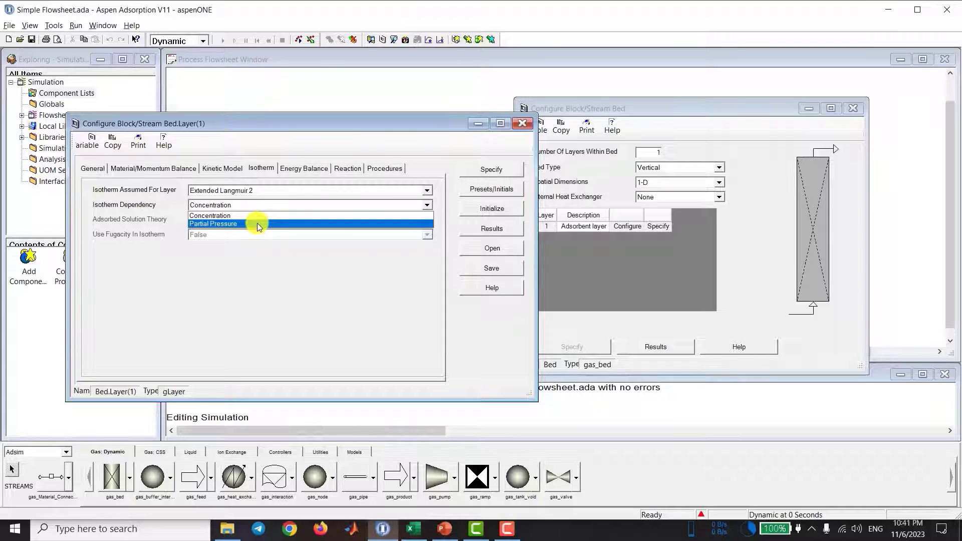
{"action": "left_click", "coordinate": [257, 224]}
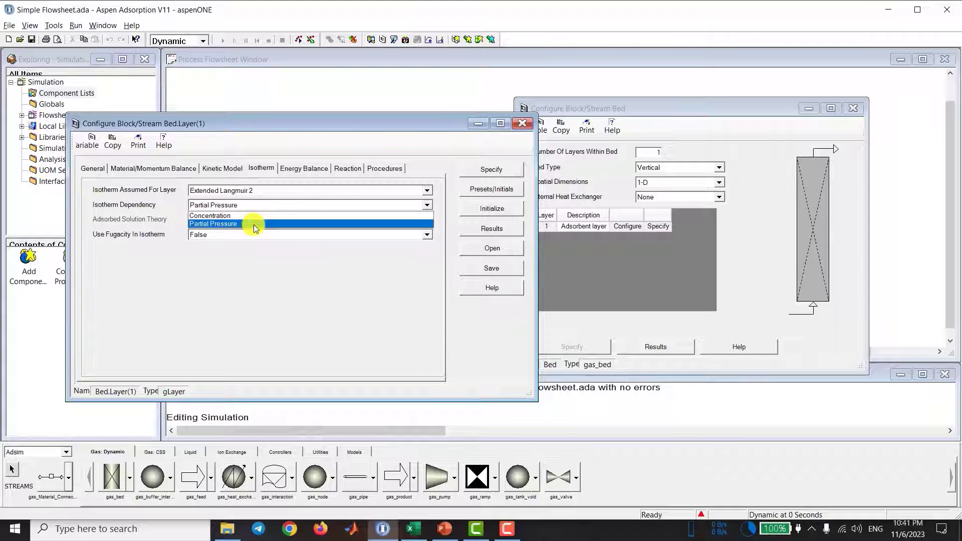
Step: Set the layer's energy balance to Non-Isothermal with Gas & Solid Conduction and its heat of adsorbed phase to Constant Adsorbed Phase Heat Capacities
{"action": "left_click", "coordinate": [298, 170]}
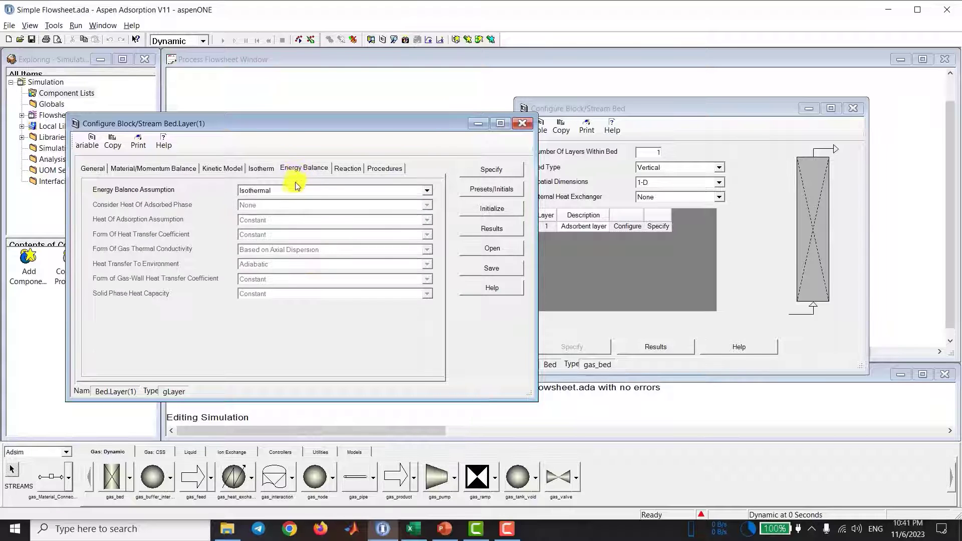
{"action": "left_click", "coordinate": [296, 192]}
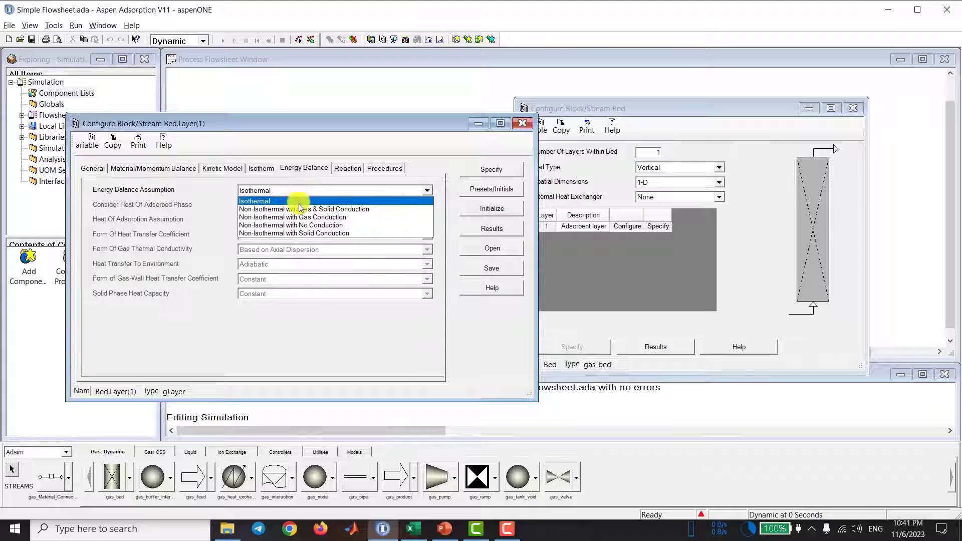
{"action": "left_click", "coordinate": [375, 210]}
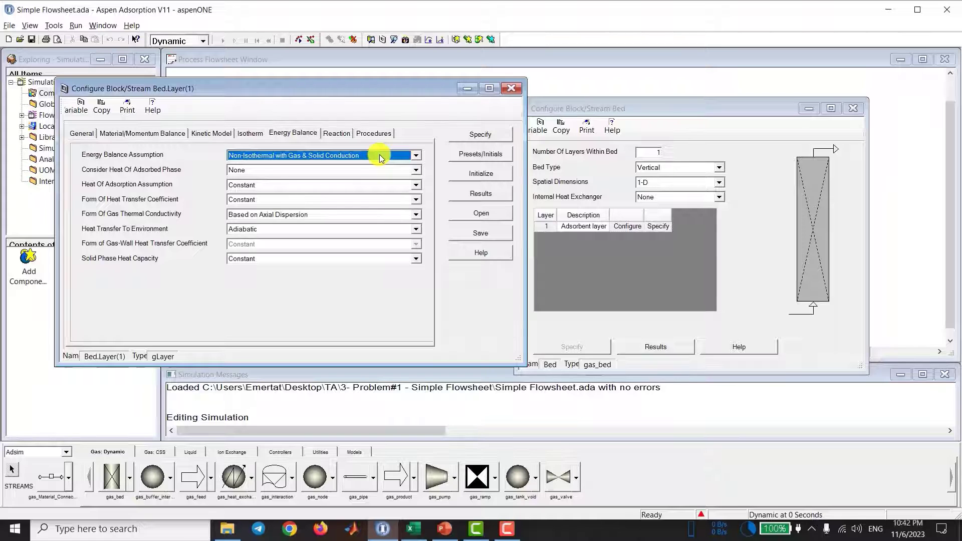
{"action": "left_click", "coordinate": [376, 170]}
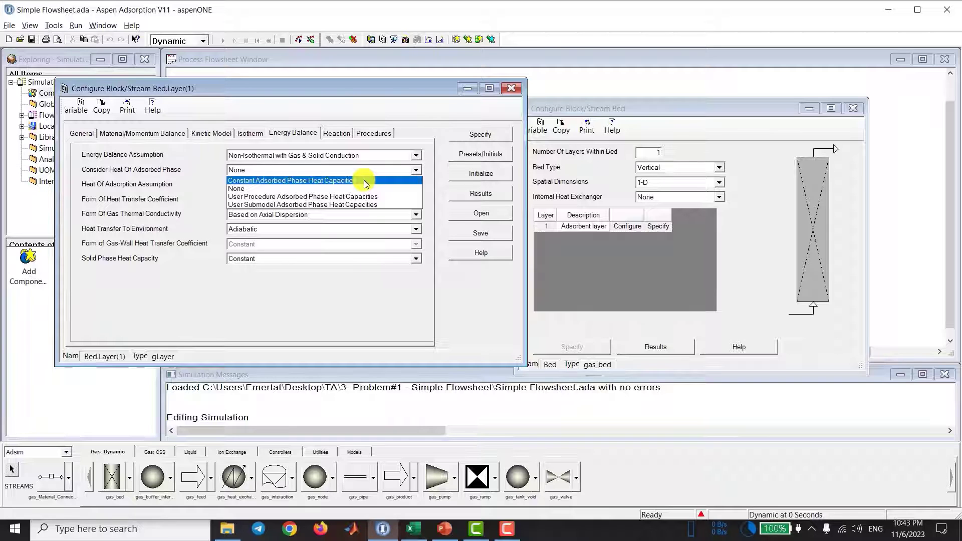
{"action": "left_click", "coordinate": [366, 181]}
Step: Keep both the heat of adsorption assumption and the form of heat transfer coefficient at Constant for the layer
{"action": "left_click", "coordinate": [368, 185]}
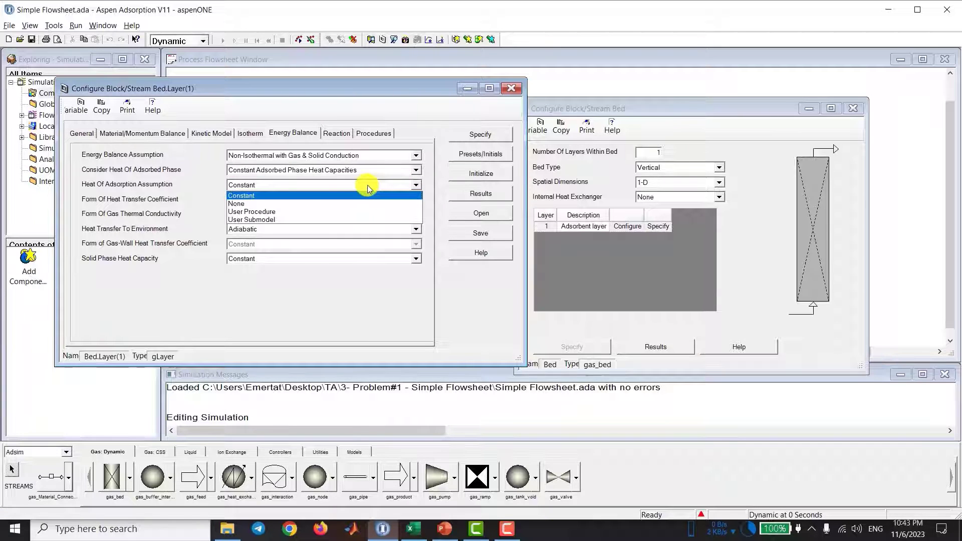
{"action": "left_click", "coordinate": [368, 186]}
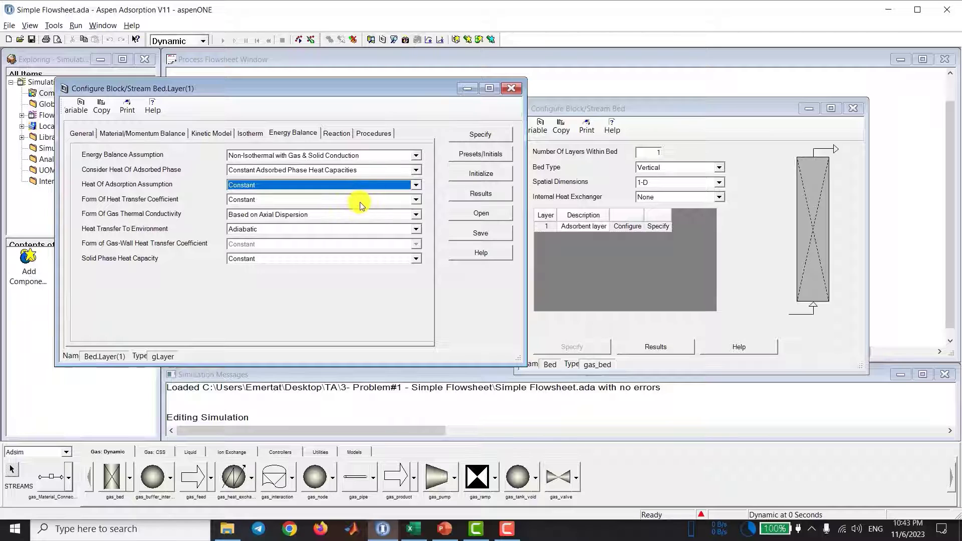
{"action": "left_click", "coordinate": [365, 200]}
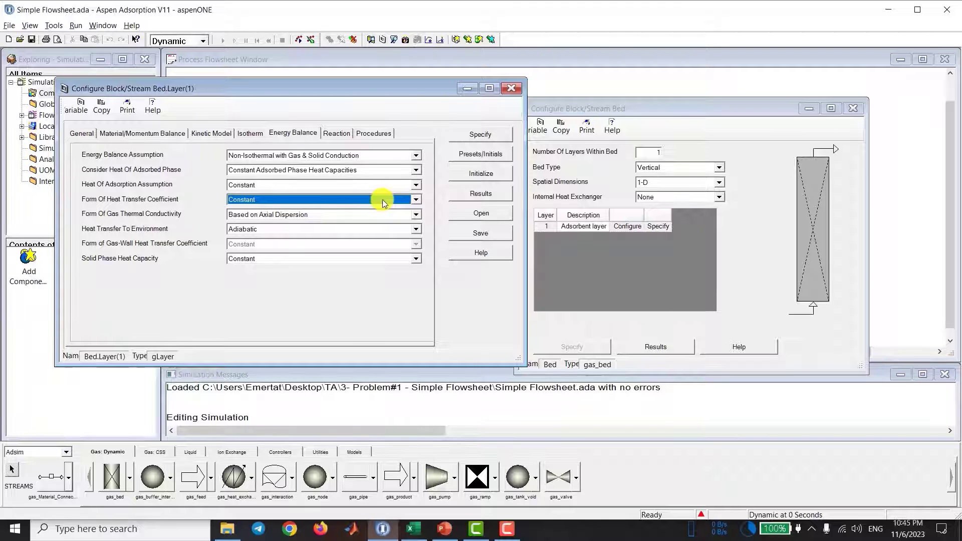
{"action": "left_click", "coordinate": [383, 199]}
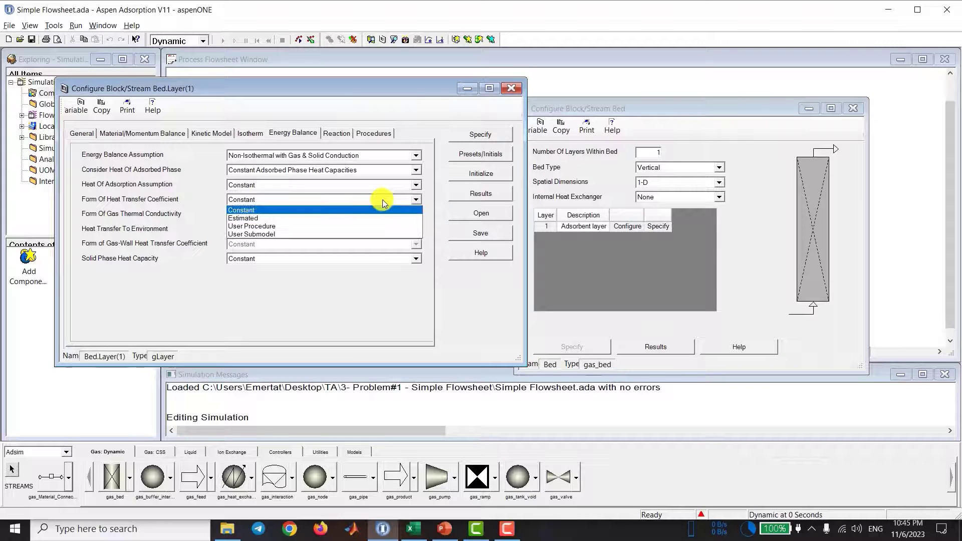
{"action": "left_click", "coordinate": [383, 199]}
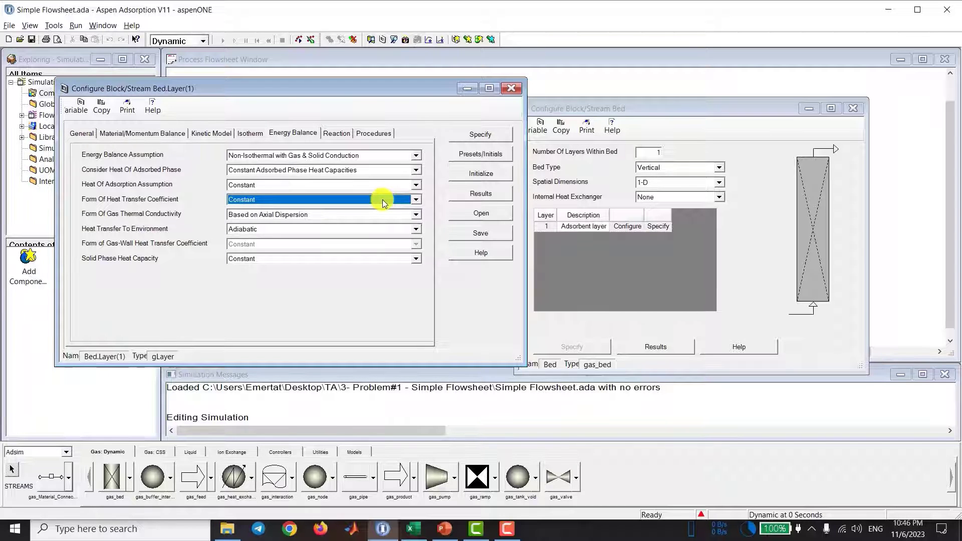
Step: Set the layer's form of gas thermal conductivity to Constant
{"action": "left_click", "coordinate": [389, 215]}
{"action": "left_click", "coordinate": [389, 232]}
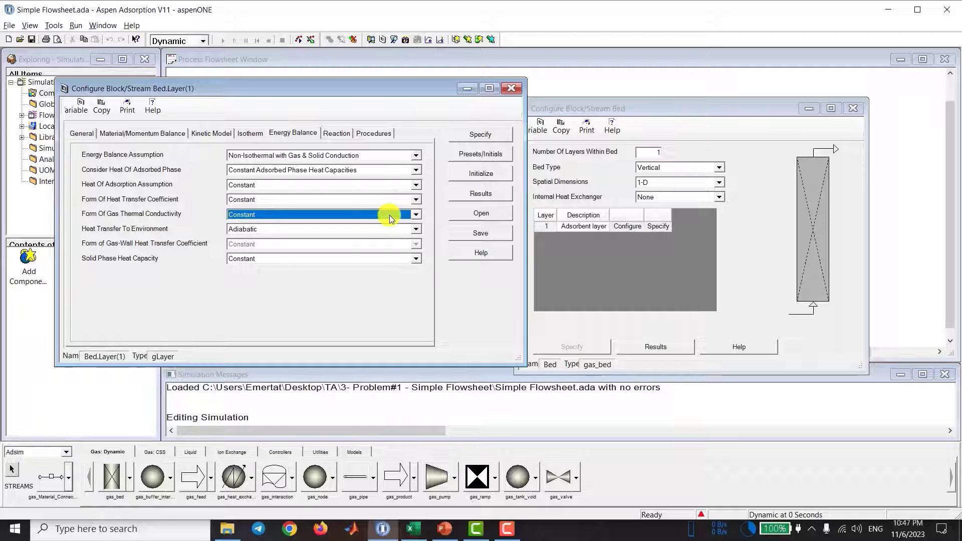
{"action": "left_click", "coordinate": [390, 216]}
{"action": "left_click", "coordinate": [389, 215]}
Step: Keep the layer's heat transfer to environment as Adiabatic and its solid phase heat capacity as Constant
{"action": "left_click", "coordinate": [381, 228]}
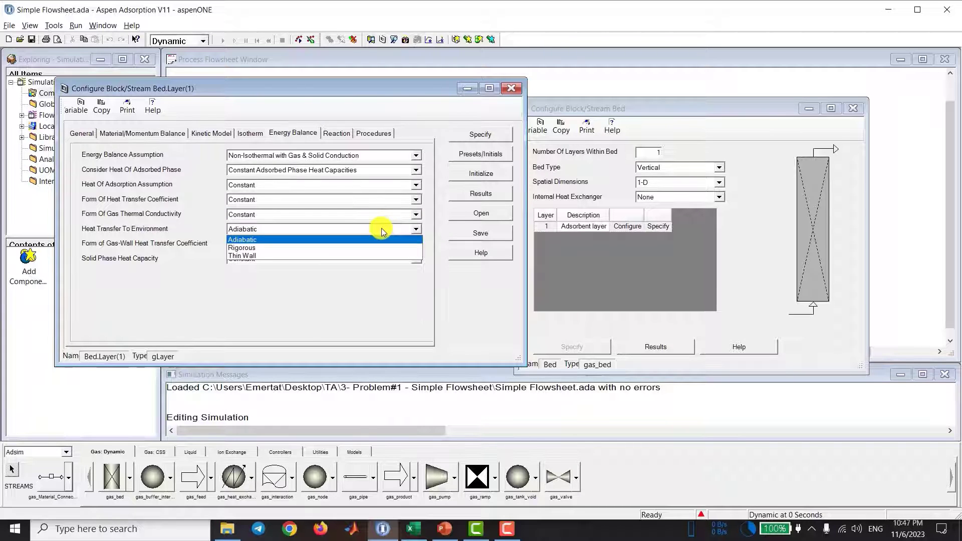
{"action": "left_click", "coordinate": [381, 228]}
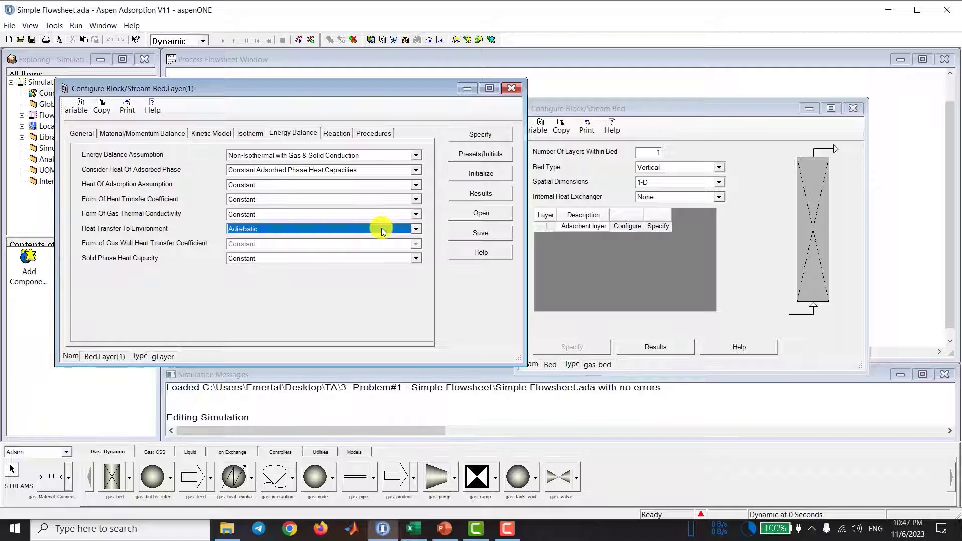
{"action": "left_click", "coordinate": [370, 259]}
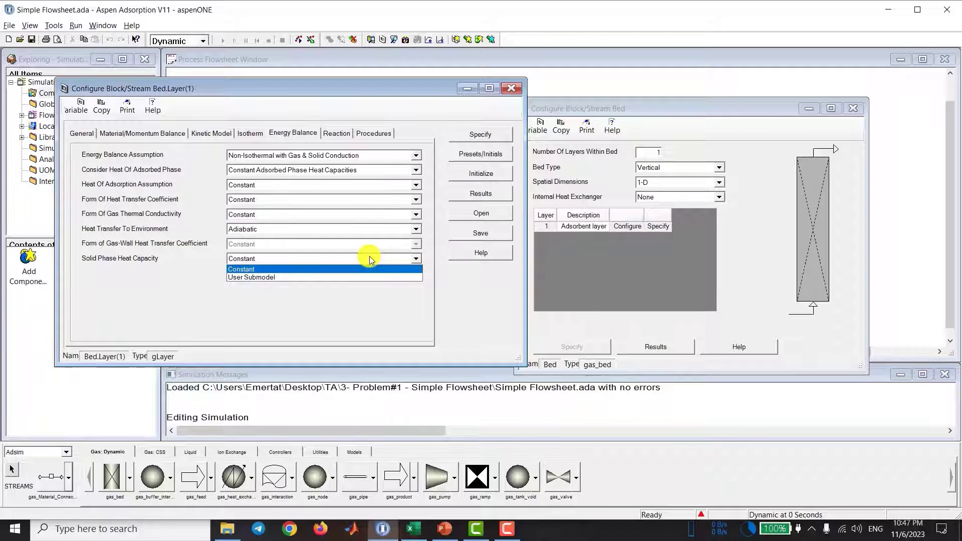
{"action": "left_click", "coordinate": [366, 260]}
{"action": "left_click", "coordinate": [366, 260]}
{"action": "left_click", "coordinate": [366, 260]}
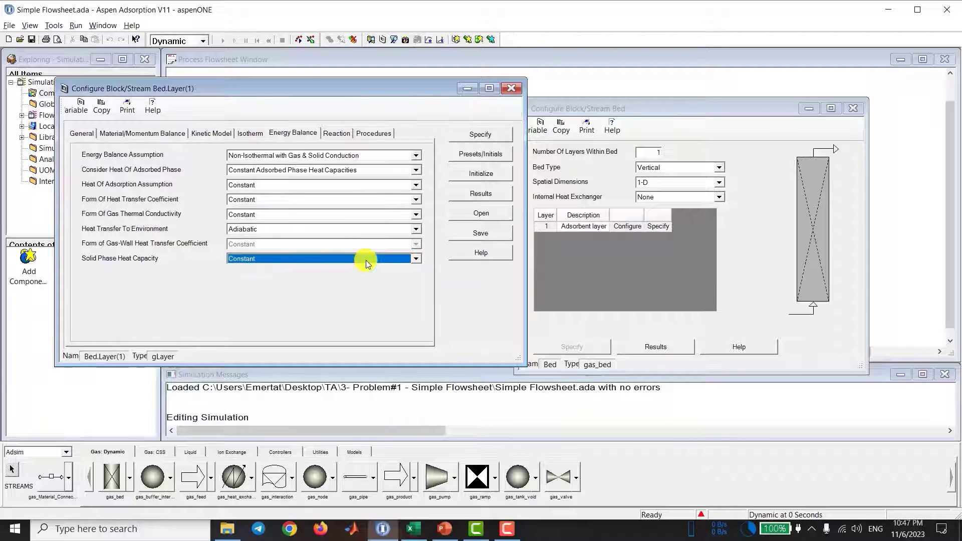
Step: Check the layer's reaction and procedure settings, and open its specification table in full view
{"action": "left_click", "coordinate": [343, 133]}
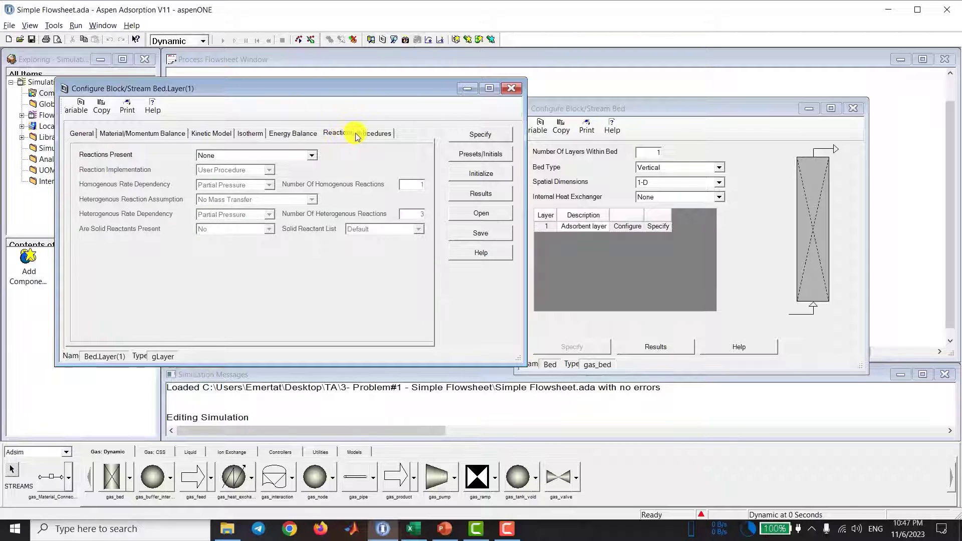
{"action": "left_click", "coordinate": [377, 139]}
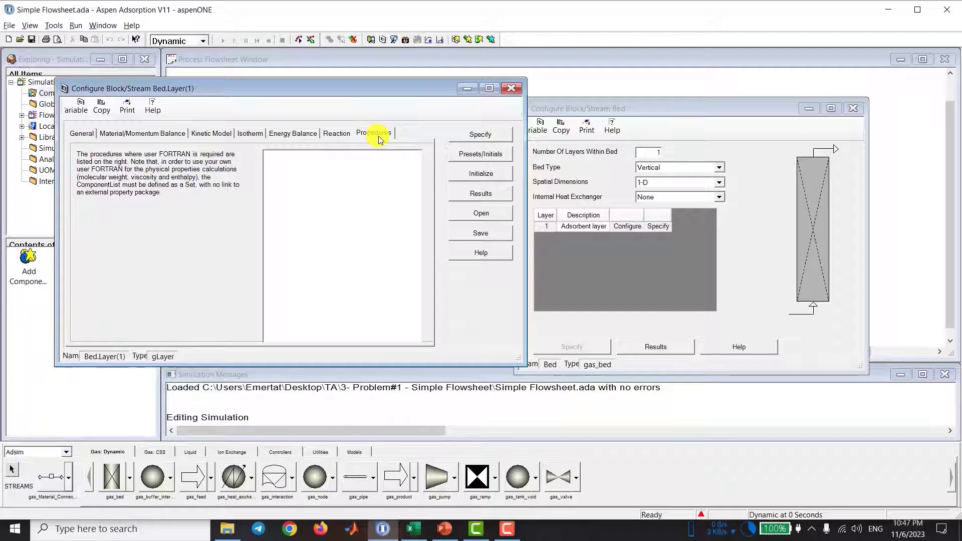
{"action": "left_click", "coordinate": [491, 134]}
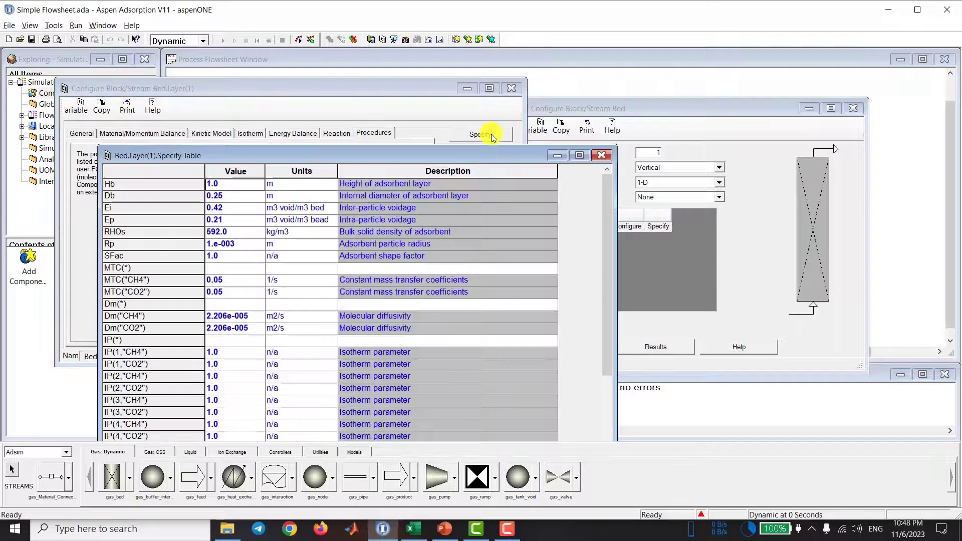
{"action": "left_click_drag", "start_coordinate": [478, 90], "coordinate": [595, 67]}
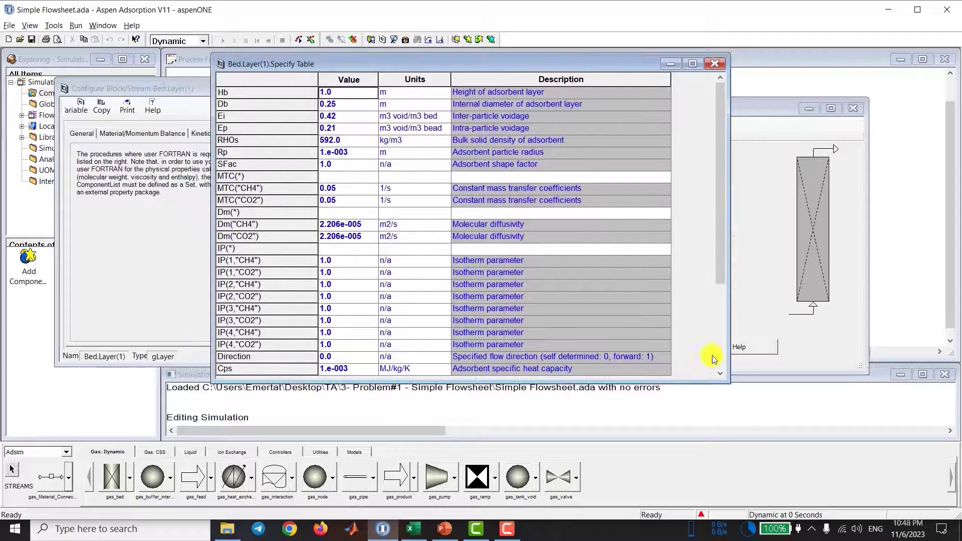
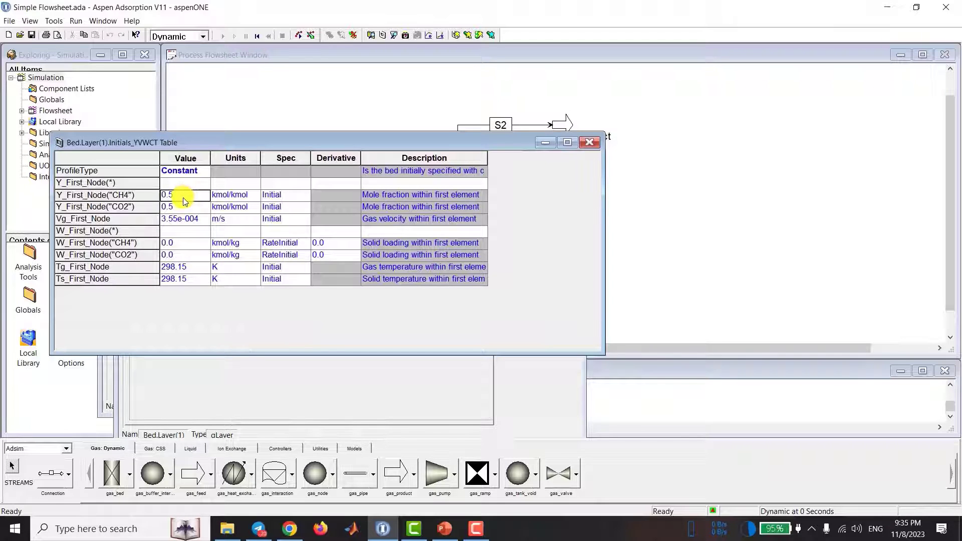
Step: Set the first node's initial mole fractions to 1 for CH4 and 0 for CO2
{"action": "key", "text": "Return"}
{"action": "type", "text": "0"}
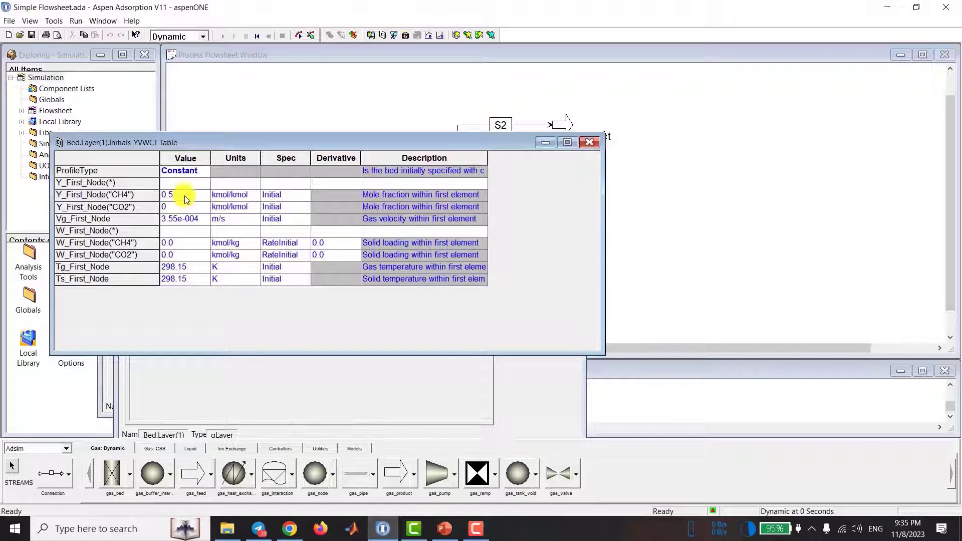
{"action": "left_click", "coordinate": [185, 196]}
{"action": "type", "text": "1"}
{"action": "key", "text": "Return"}
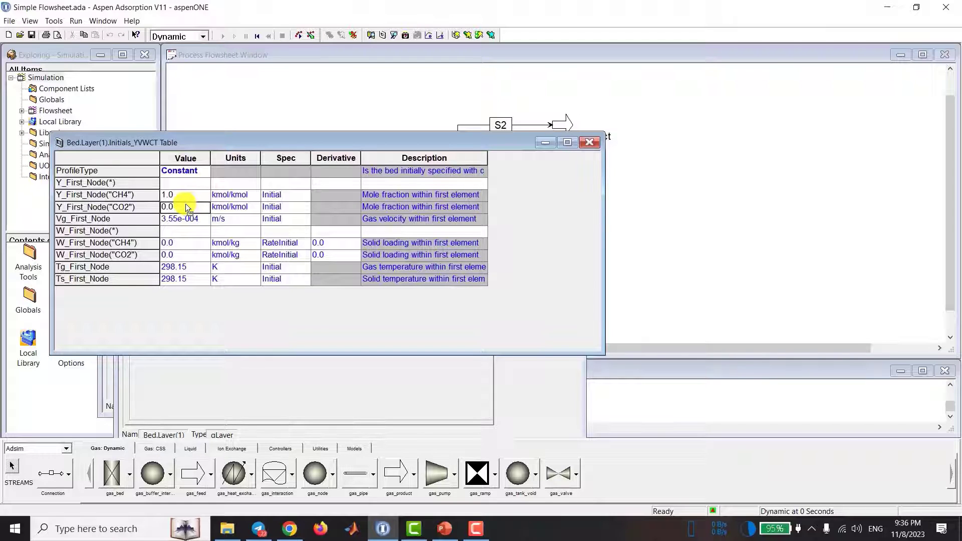
Step: Set the first node's initial gas temperature to 298 K and close the layer's initials table
{"action": "left_click", "coordinate": [193, 267]}
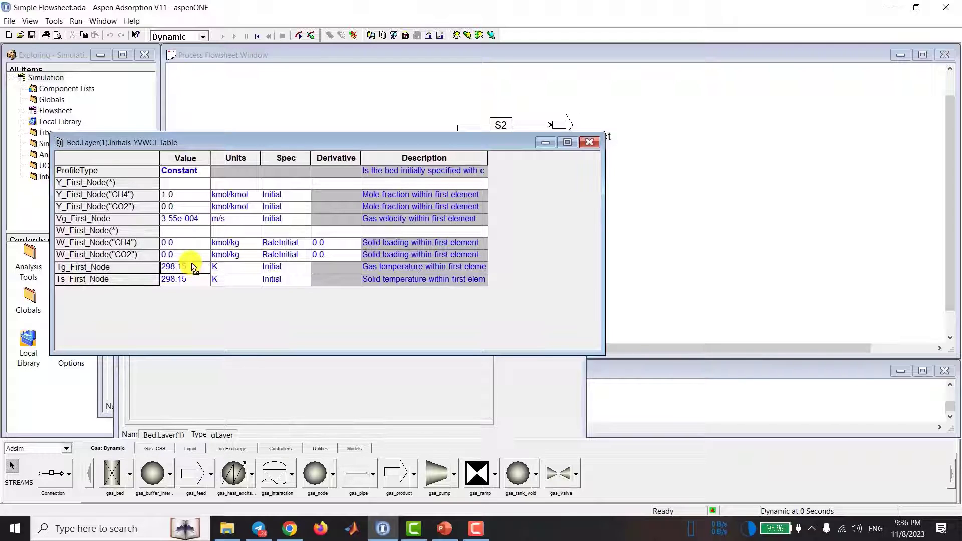
{"action": "type", "text": "298.0"}
{"action": "key", "text": "Tab"}
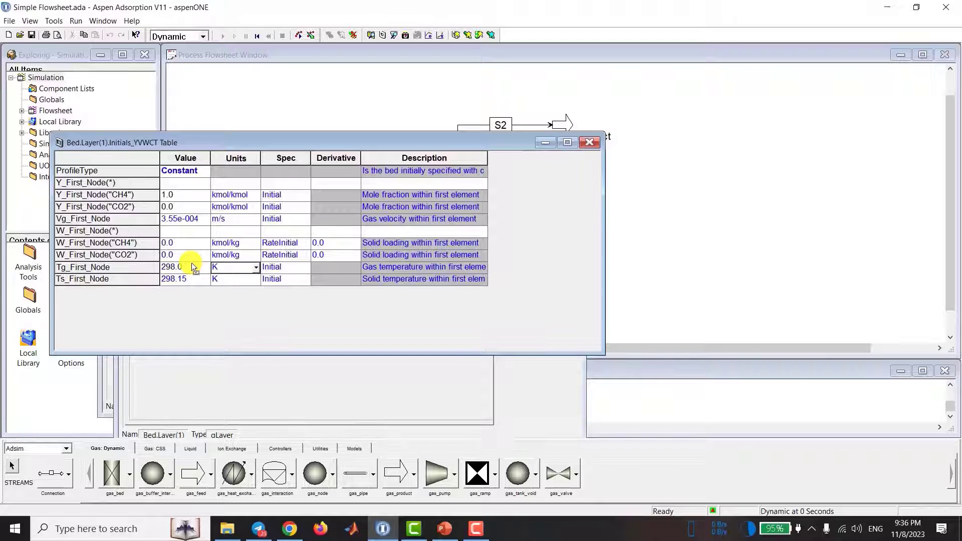
{"action": "left_click", "coordinate": [188, 196]}
{"action": "left_click", "coordinate": [188, 244]}
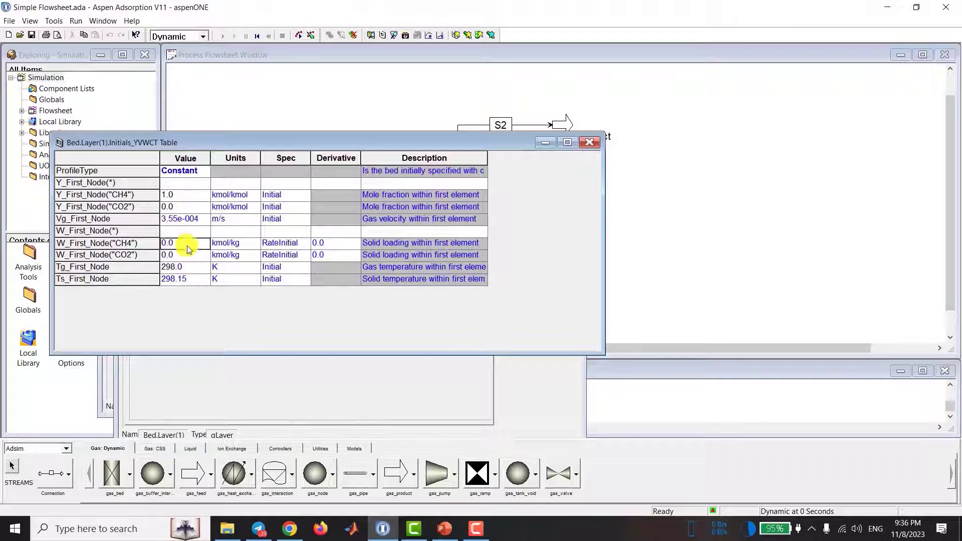
{"action": "left_click", "coordinate": [585, 143]}
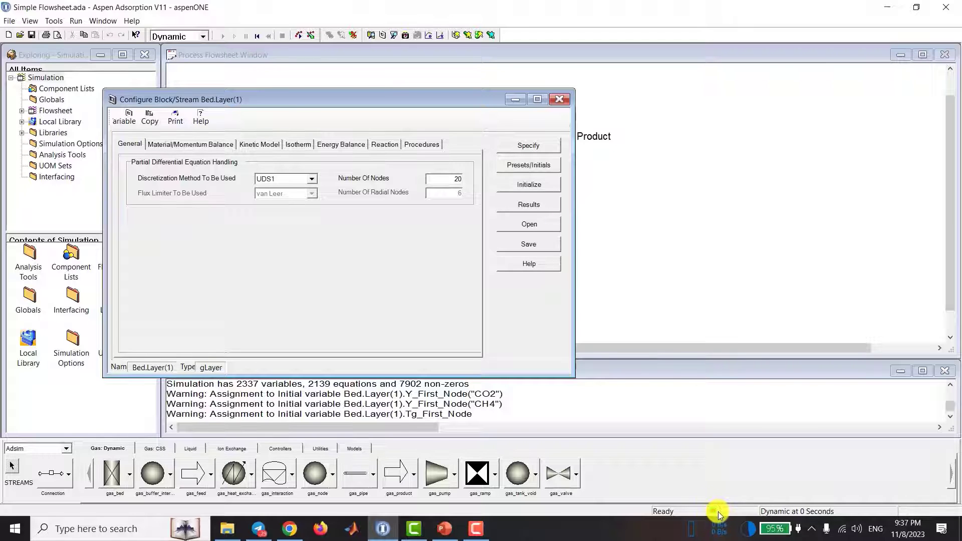
Step: Initialize all nodes of the layer from the first node's values, and run Check & Initial on the flowsheet
{"action": "left_click", "coordinate": [546, 185]}
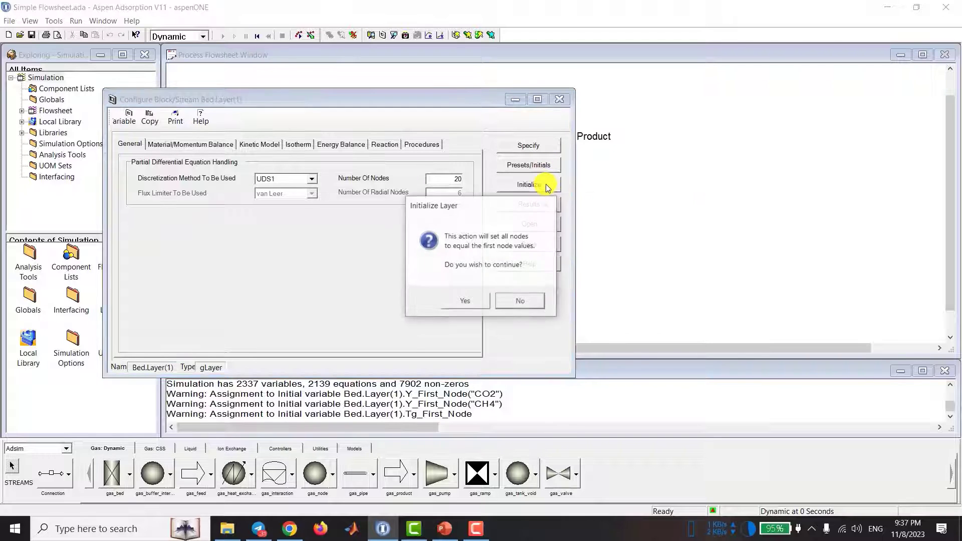
{"action": "left_click", "coordinate": [466, 301]}
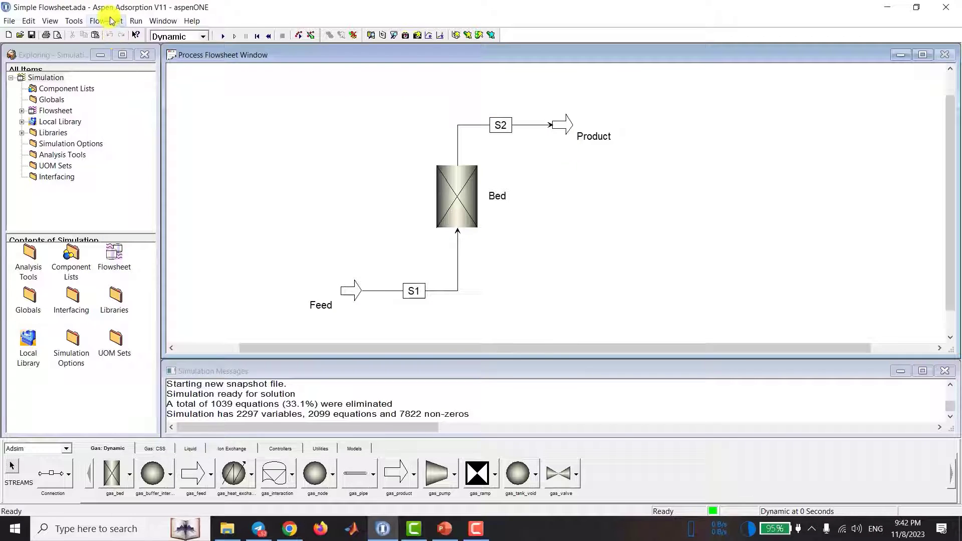
{"action": "left_click", "coordinate": [108, 20]}
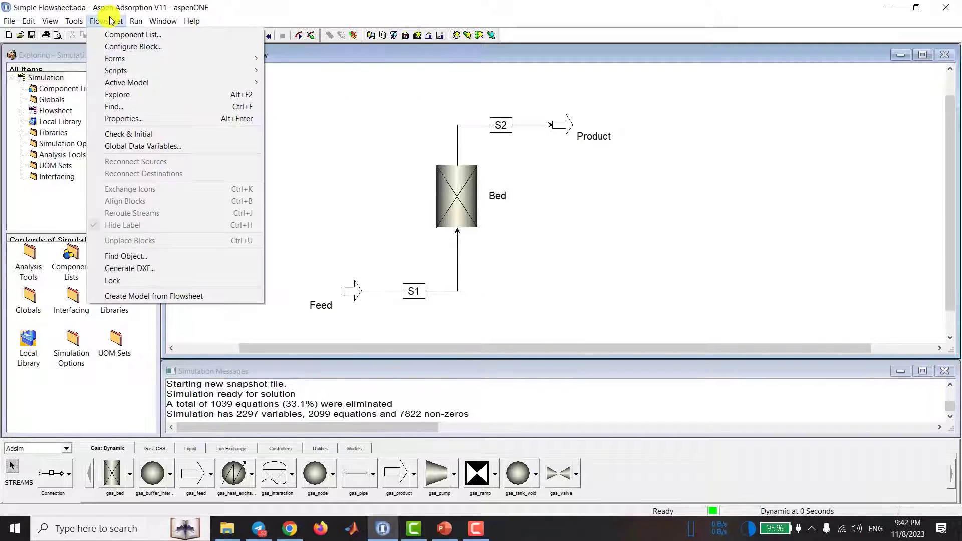
{"action": "left_click", "coordinate": [192, 135]}
{"action": "left_click_drag", "start_coordinate": [463, 187], "coordinate": [297, 167]}
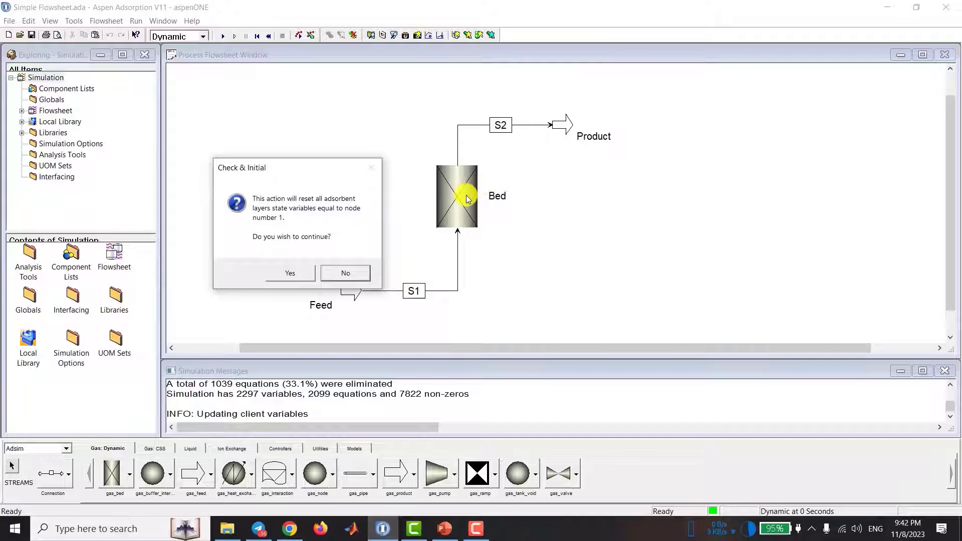
{"action": "left_click", "coordinate": [293, 274]}
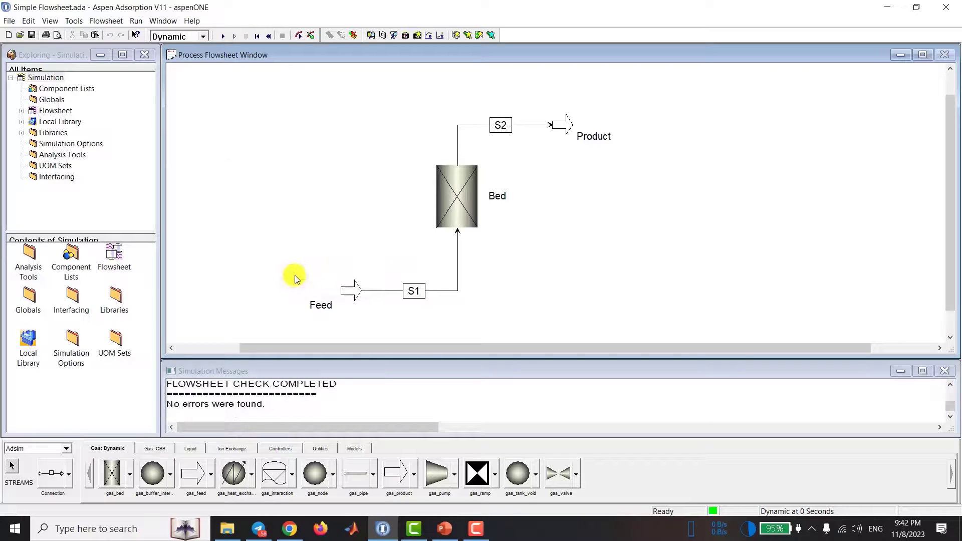
Step: Read through the flowsheet check report in an enlarged simulation messages window, and shrink the window again
{"action": "left_click_drag", "start_coordinate": [302, 363], "coordinate": [296, 203]}
{"action": "scroll", "coordinate": [274, 318], "scroll_direction": "up", "scroll_amount": 6}
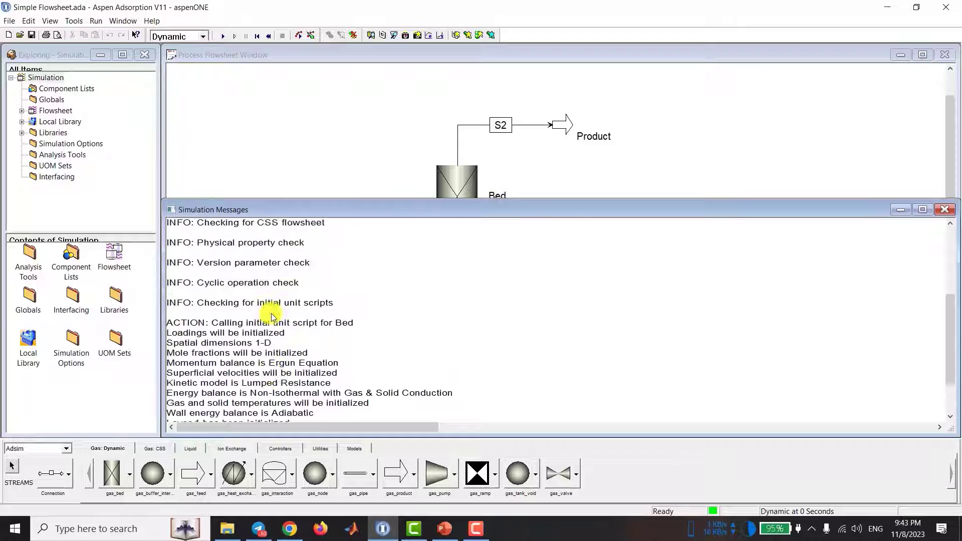
{"action": "scroll", "coordinate": [273, 317], "scroll_direction": "down", "scroll_amount": 6}
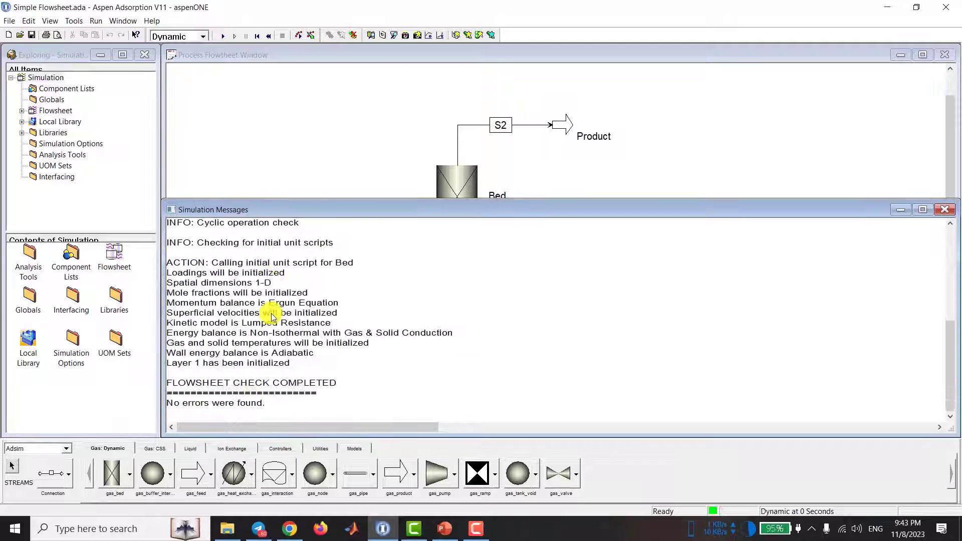
{"action": "scroll", "coordinate": [271, 311], "scroll_direction": "down", "scroll_amount": 1}
{"action": "scroll", "coordinate": [271, 335], "scroll_direction": "up", "scroll_amount": 1}
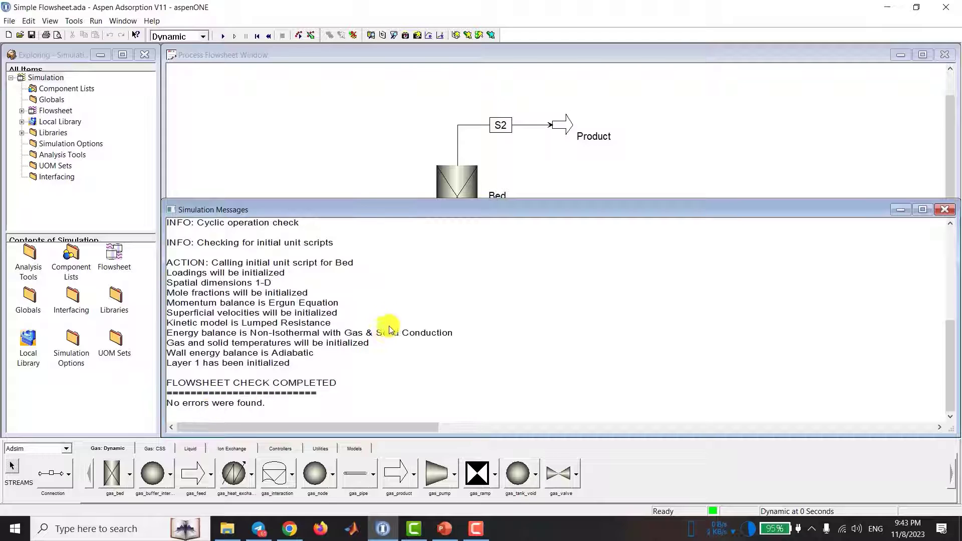
{"action": "left_click_drag", "start_coordinate": [354, 199], "coordinate": [348, 325]}
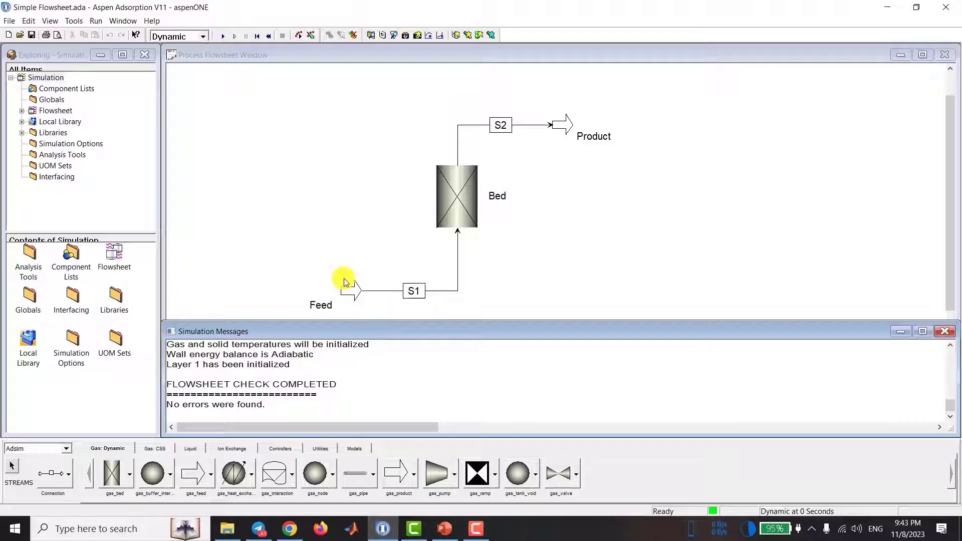
Step: Open the results table of the bed's adsorbent layer and place it clear of the configuration form
{"action": "double_click", "coordinate": [452, 211]}
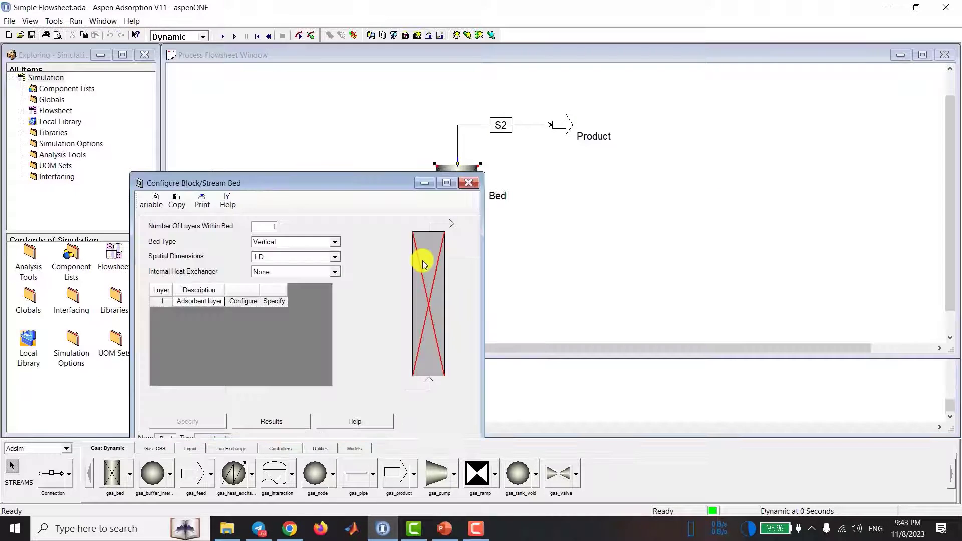
{"action": "left_click", "coordinate": [422, 264]}
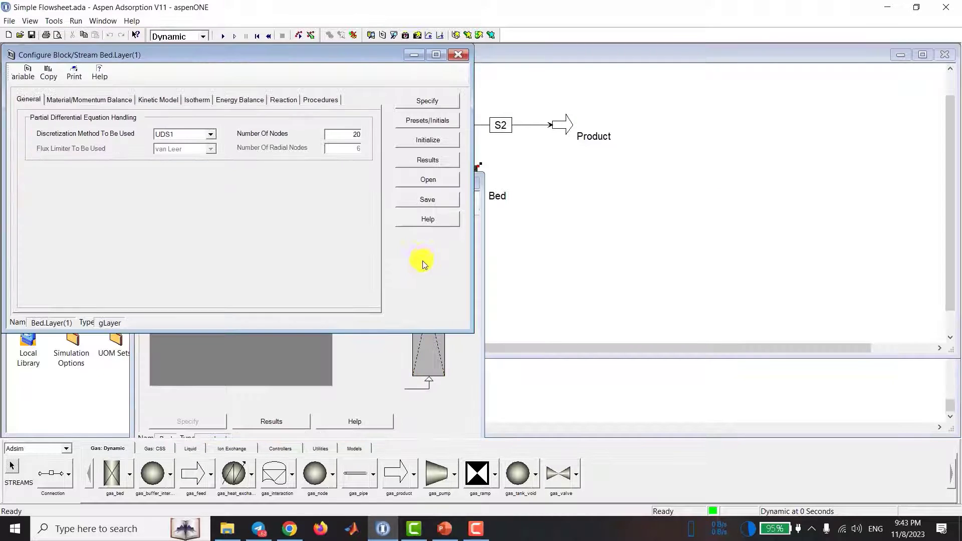
{"action": "left_click", "coordinate": [424, 161]}
{"action": "left_click_drag", "start_coordinate": [283, 70], "coordinate": [585, 61]}
Step: Compare the CH4 and CO2 bulk concentrations with the initialized mole fractions across the layer's nodes
{"action": "scroll", "coordinate": [477, 159], "scroll_direction": "down", "scroll_amount": 8}
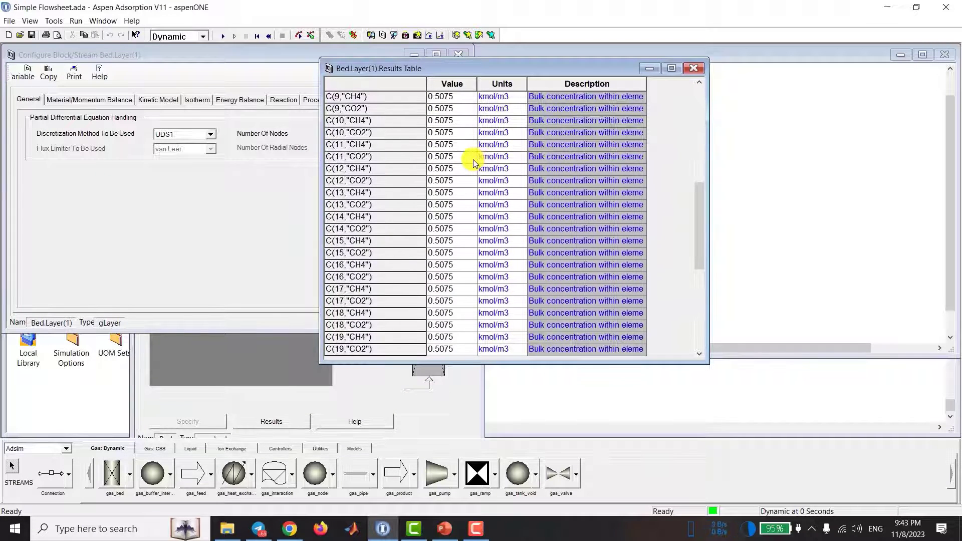
{"action": "scroll", "coordinate": [475, 161], "scroll_direction": "down", "scroll_amount": 7}
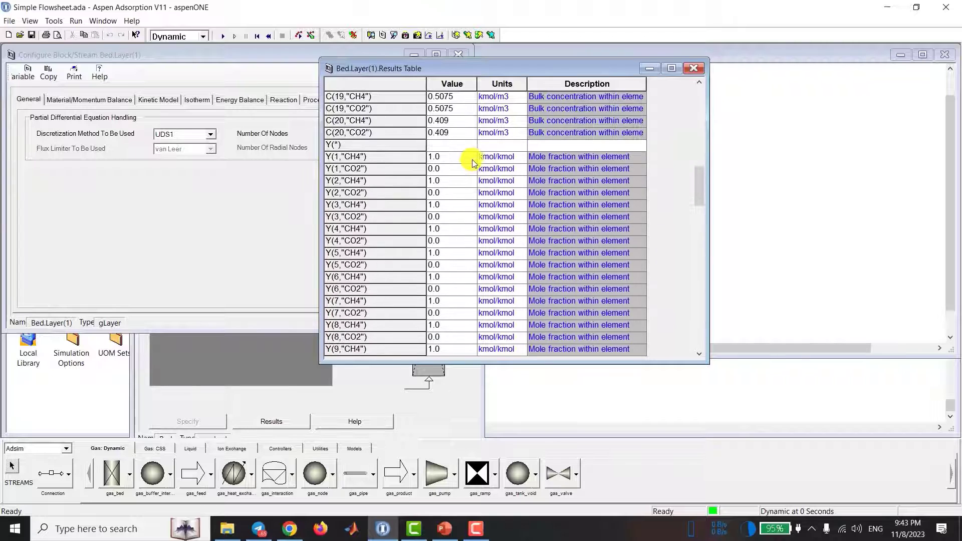
{"action": "scroll", "coordinate": [473, 163], "scroll_direction": "up", "scroll_amount": 2}
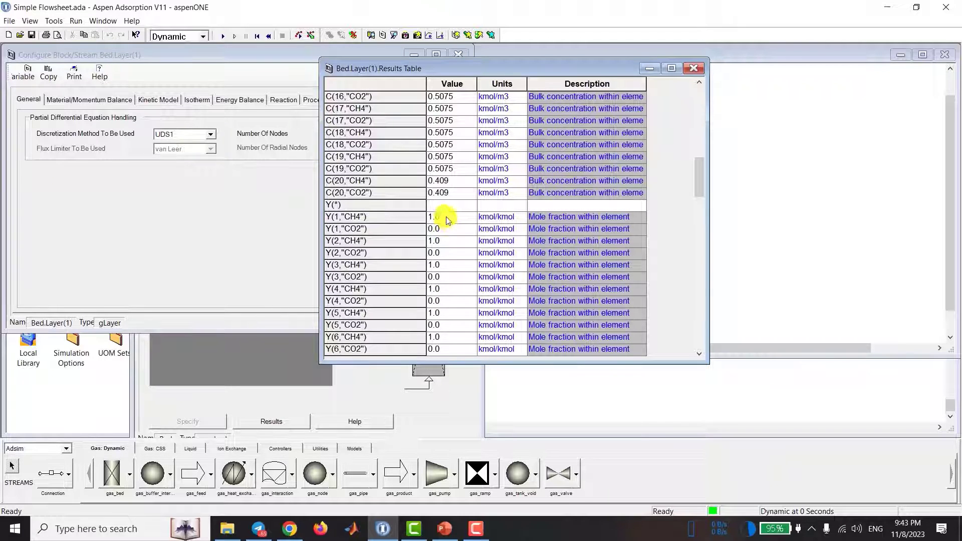
{"action": "left_click", "coordinate": [437, 217]}
{"action": "left_click", "coordinate": [455, 235]}
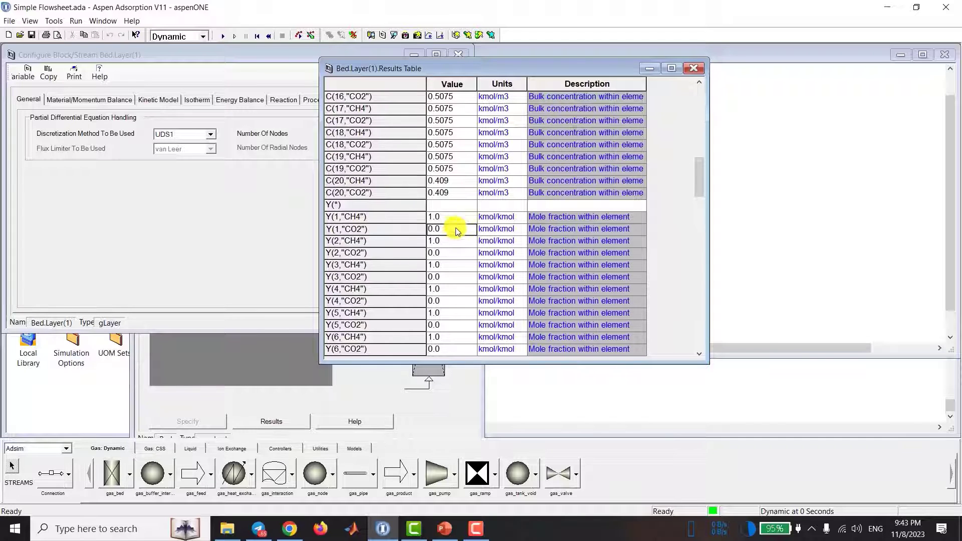
{"action": "scroll", "coordinate": [455, 228], "scroll_direction": "down", "scroll_amount": 4}
{"action": "scroll", "coordinate": [456, 231], "scroll_direction": "down", "scroll_amount": 4}
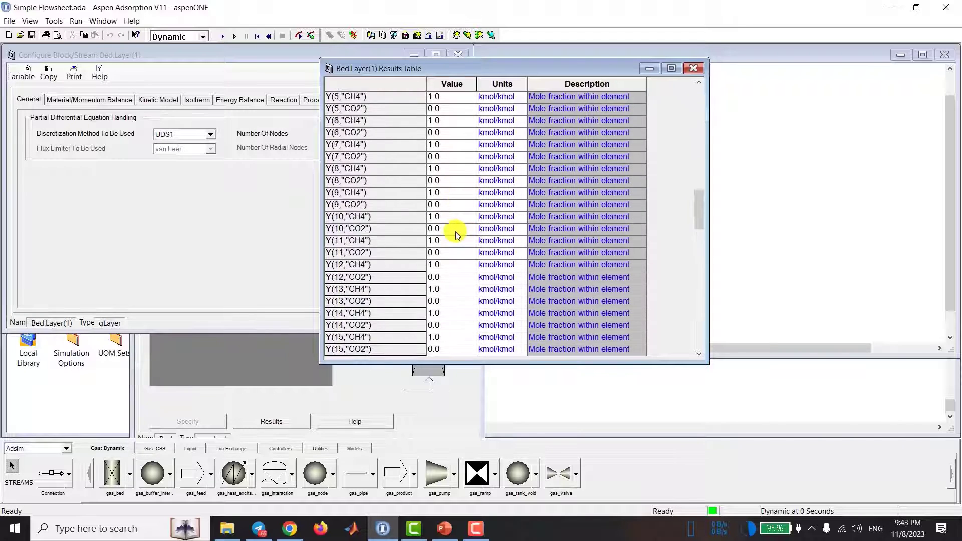
{"action": "scroll", "coordinate": [456, 233], "scroll_direction": "up", "scroll_amount": 10}
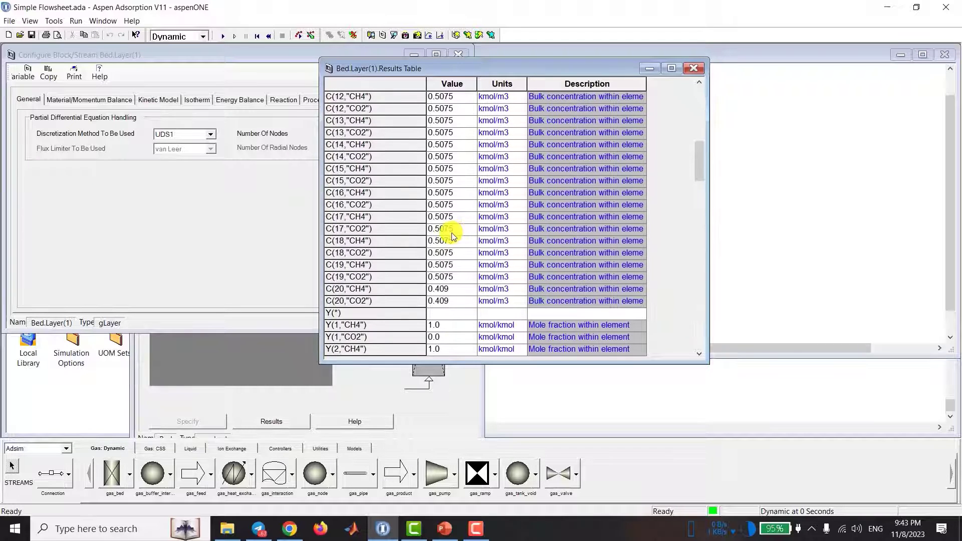
{"action": "left_click", "coordinate": [452, 234]}
{"action": "scroll", "coordinate": [452, 233], "scroll_direction": "up", "scroll_amount": 1}
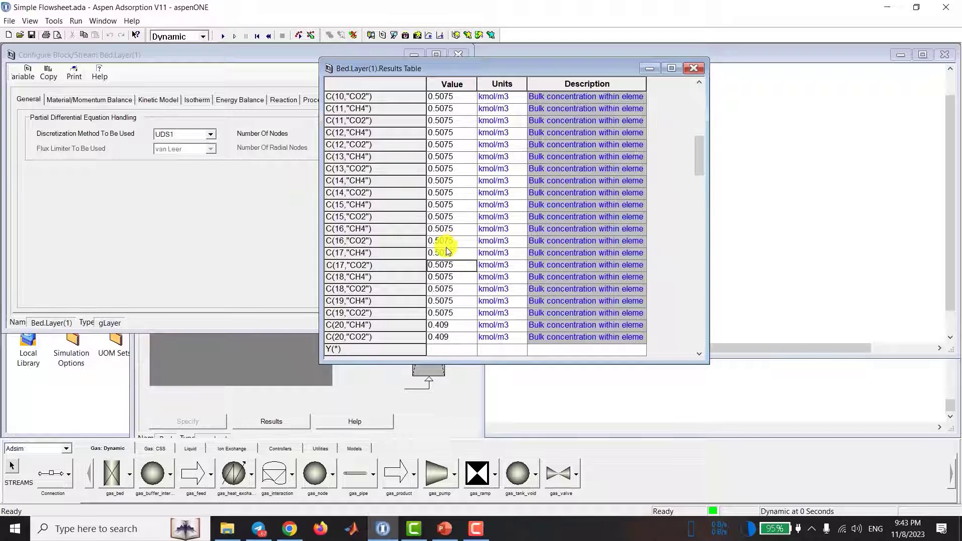
{"action": "scroll", "coordinate": [447, 253], "scroll_direction": "down", "scroll_amount": 1}
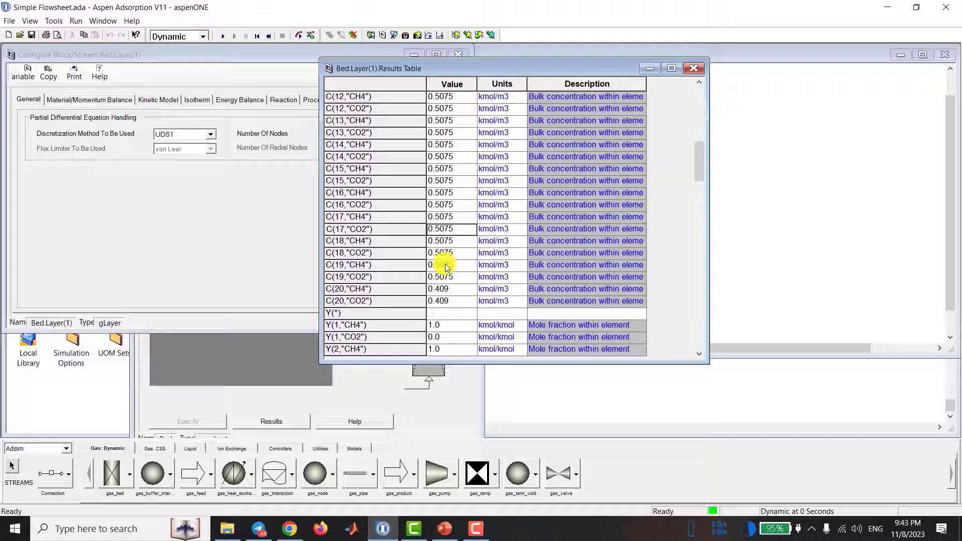
{"action": "scroll", "coordinate": [446, 260], "scroll_direction": "down", "scroll_amount": 1}
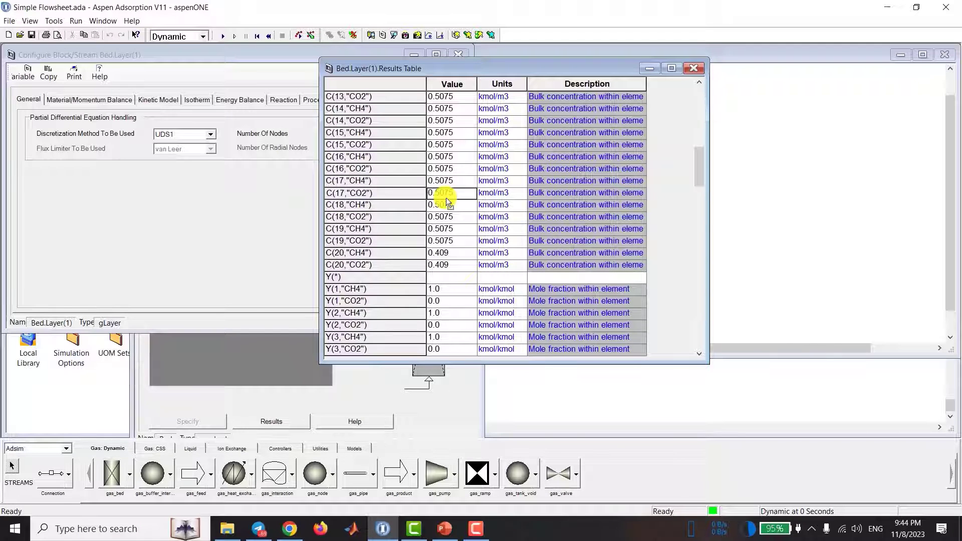
{"action": "scroll", "coordinate": [446, 198], "scroll_direction": "up", "scroll_amount": 1}
{"action": "scroll", "coordinate": [444, 208], "scroll_direction": "down", "scroll_amount": 1}
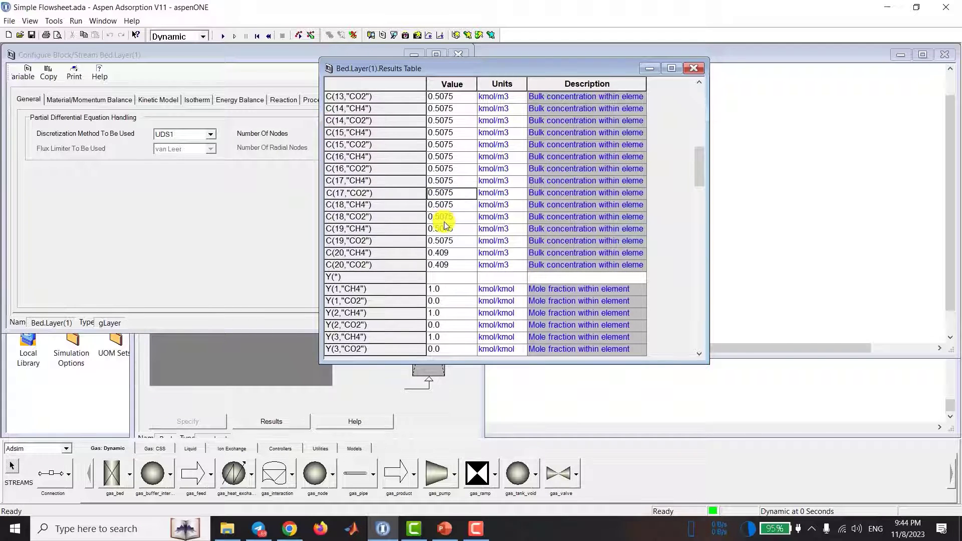
{"action": "left_click", "coordinate": [446, 300]}
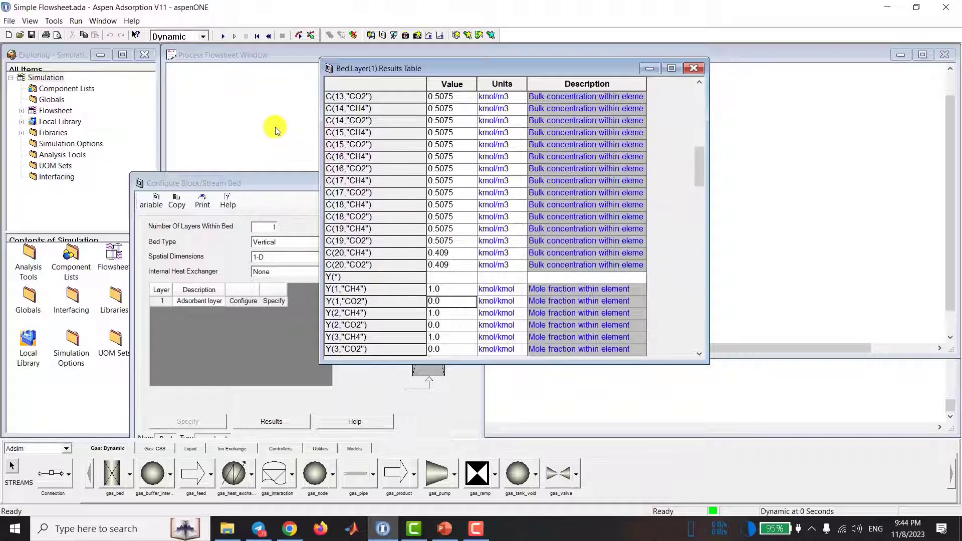
Step: Switch the run mode to Initialization and run the simulation to completion
{"action": "left_click", "coordinate": [183, 39]}
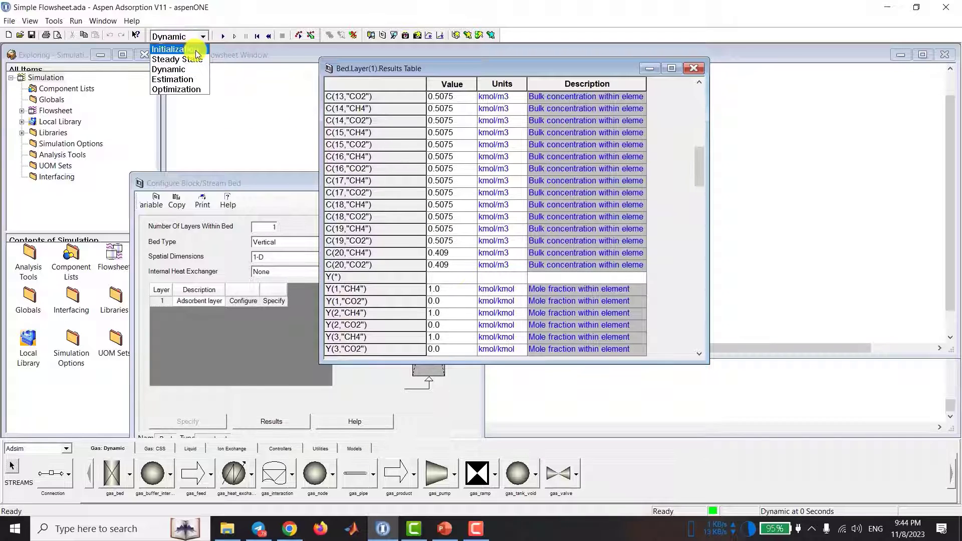
{"action": "left_click", "coordinate": [196, 53]}
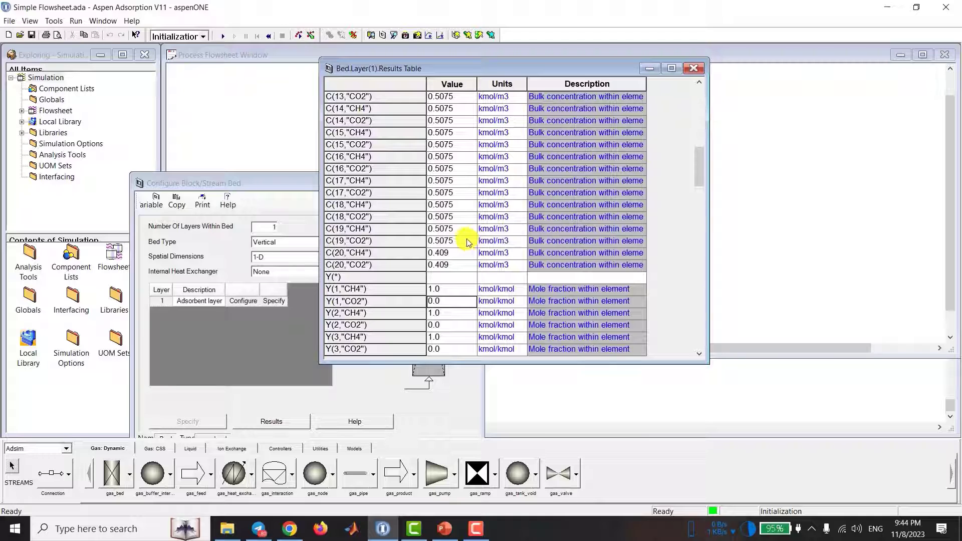
{"action": "left_click", "coordinate": [223, 37]}
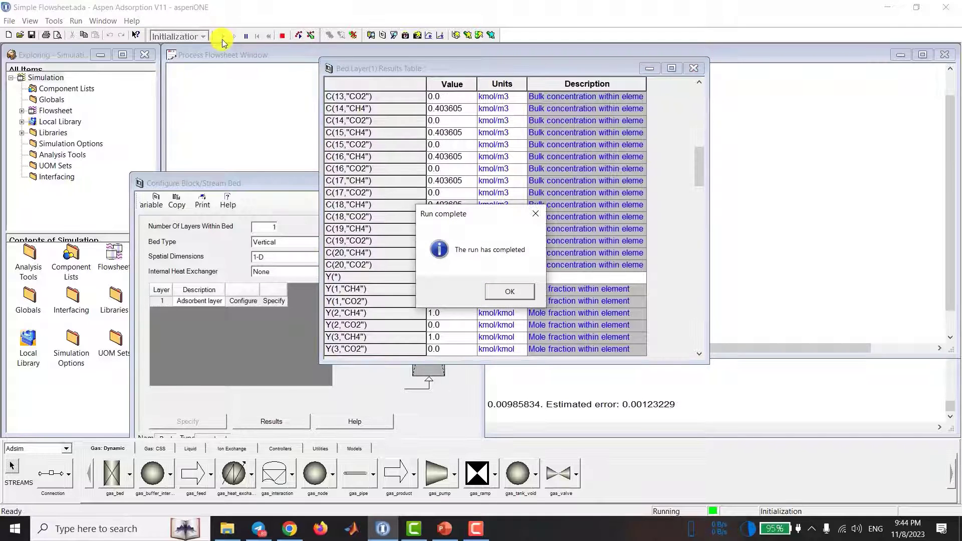
{"action": "key", "text": "Return"}
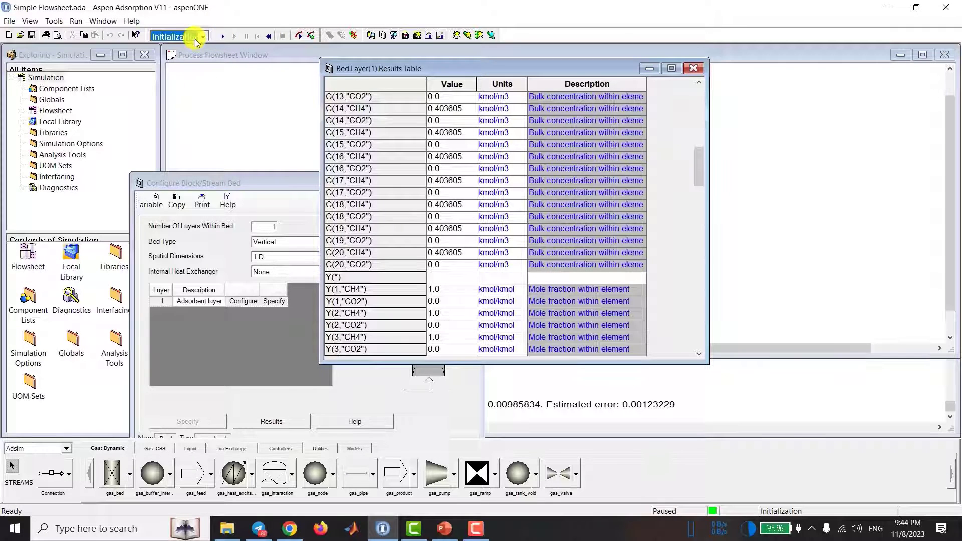
Step: Review the recalculated bulk concentrations and mole fractions of the nodes, and check the messages of the initialization run
{"action": "left_click", "coordinate": [471, 251]}
{"action": "scroll", "coordinate": [469, 253], "scroll_direction": "up", "scroll_amount": 7}
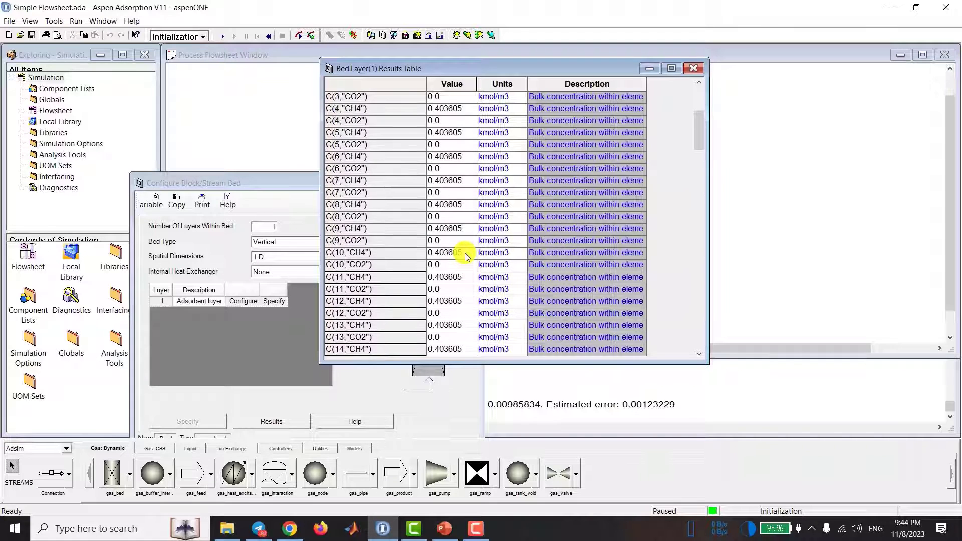
{"action": "scroll", "coordinate": [465, 257], "scroll_direction": "down", "scroll_amount": 6}
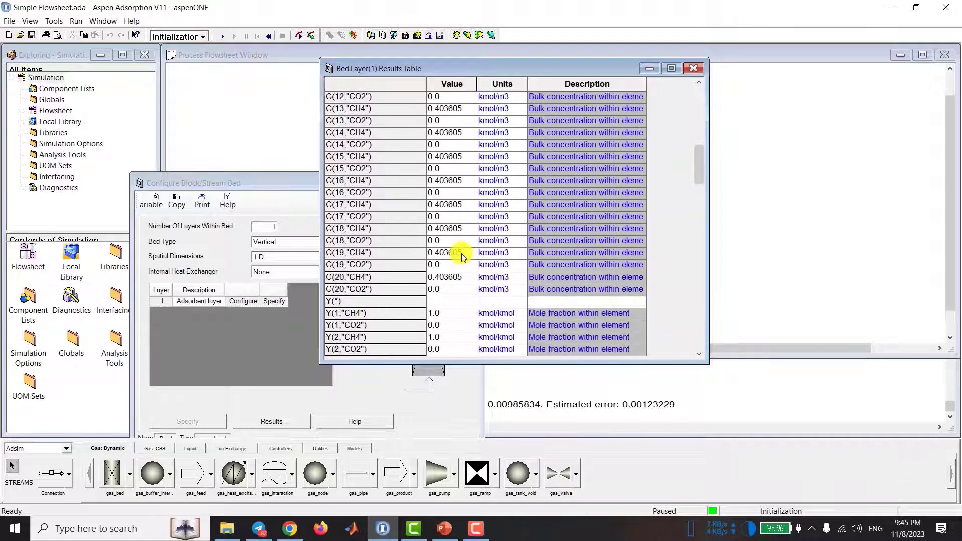
{"action": "scroll", "coordinate": [462, 257], "scroll_direction": "down", "scroll_amount": 4}
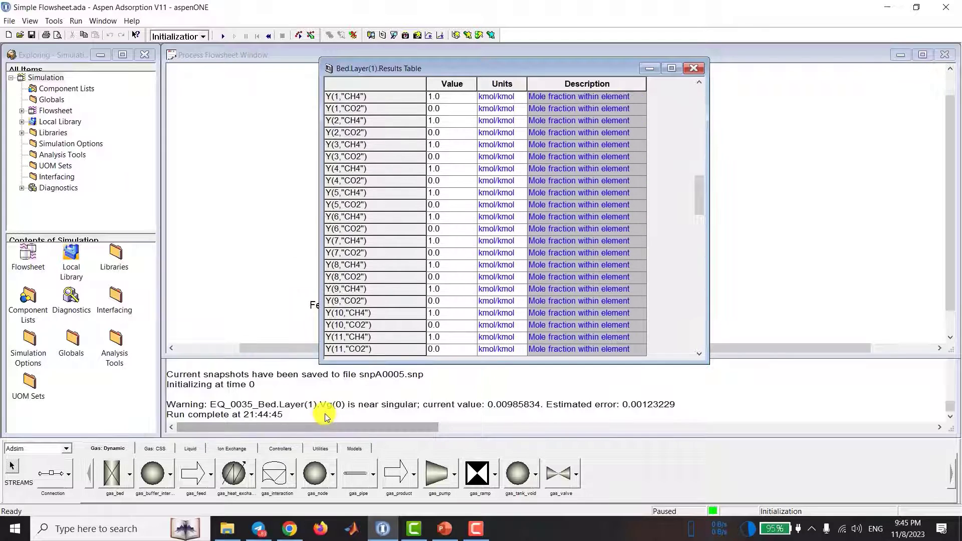
{"action": "left_click", "coordinate": [325, 414]}
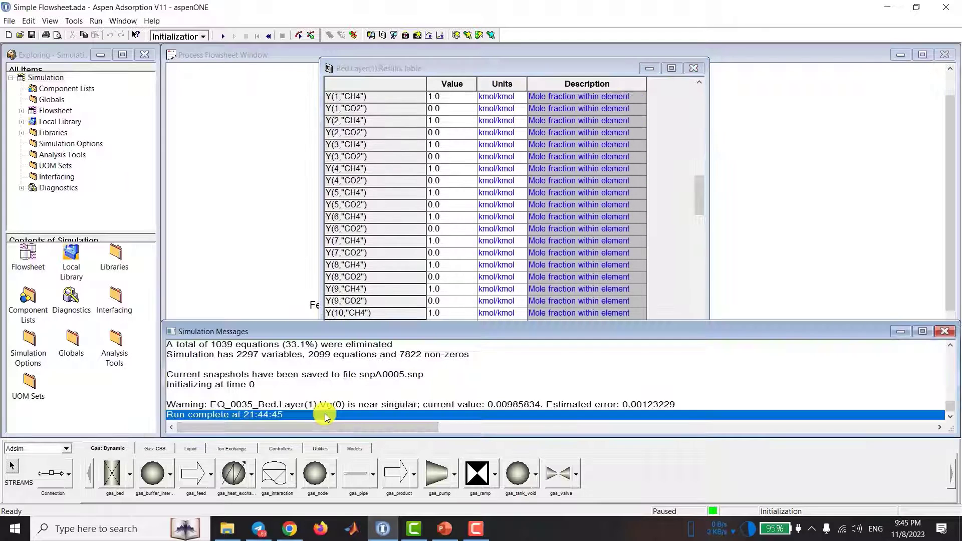
{"action": "left_click", "coordinate": [266, 387]}
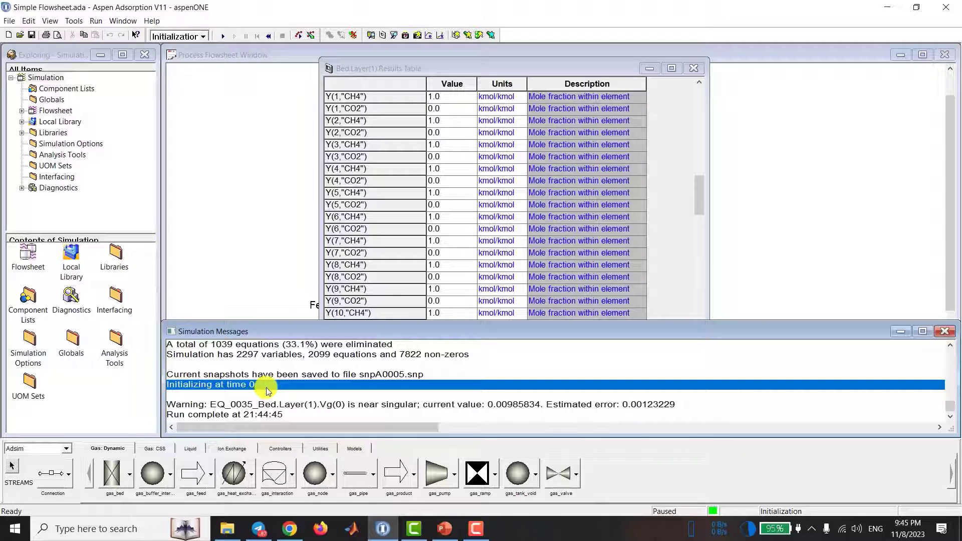
Step: Save the initialized simulation state as a snapshot named Fresh-Bed
{"action": "left_click", "coordinate": [197, 376]}
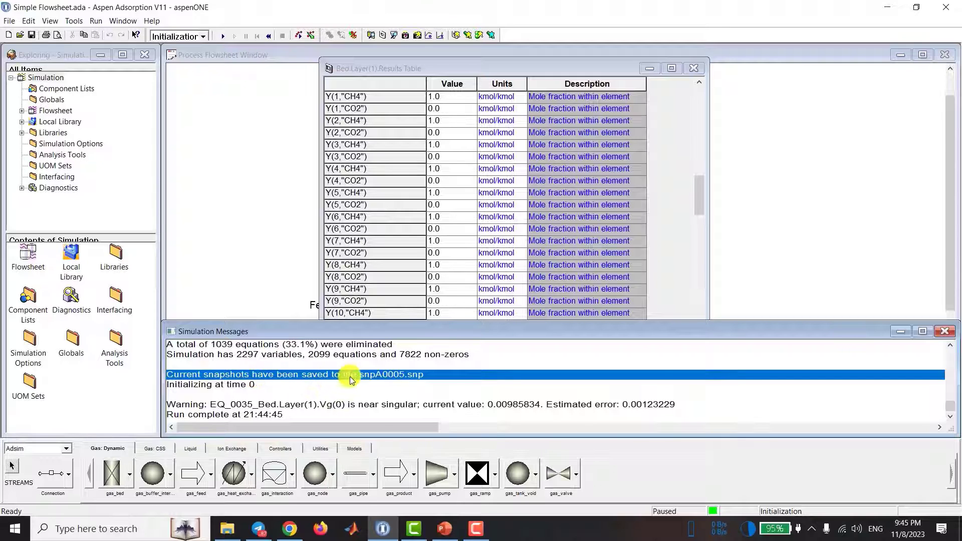
{"action": "left_click", "coordinate": [516, 237]}
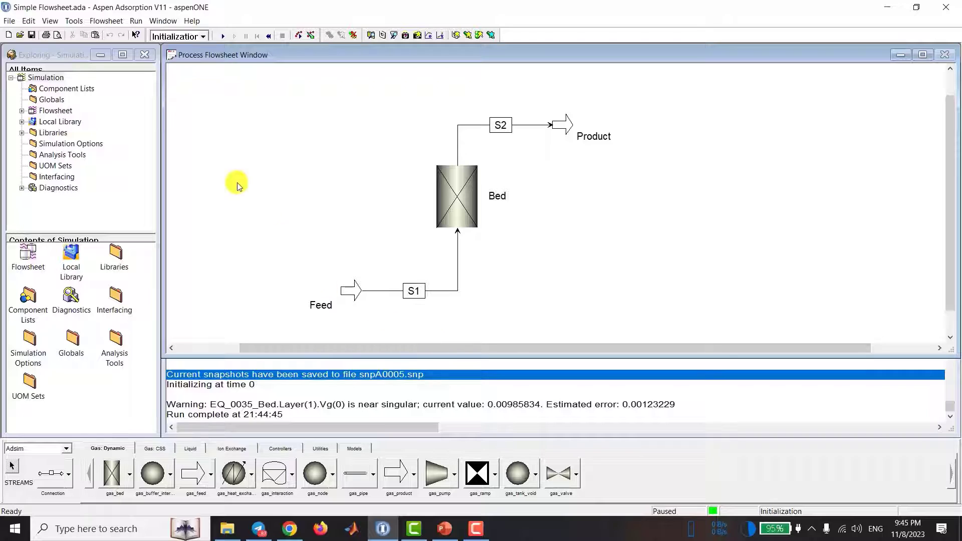
{"action": "left_click", "coordinate": [418, 37]}
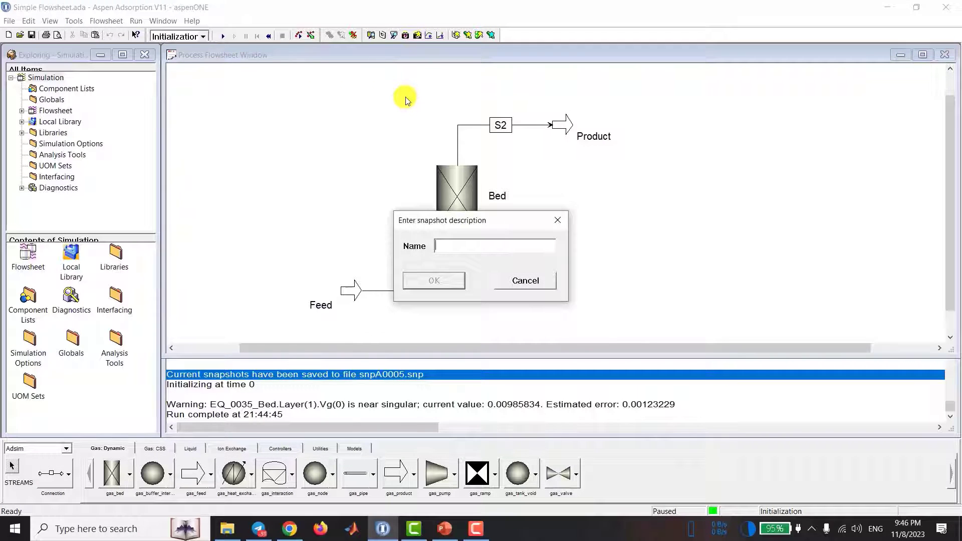
{"action": "type", "text": "Fresh-Bed"}
{"action": "key", "text": "Return"}
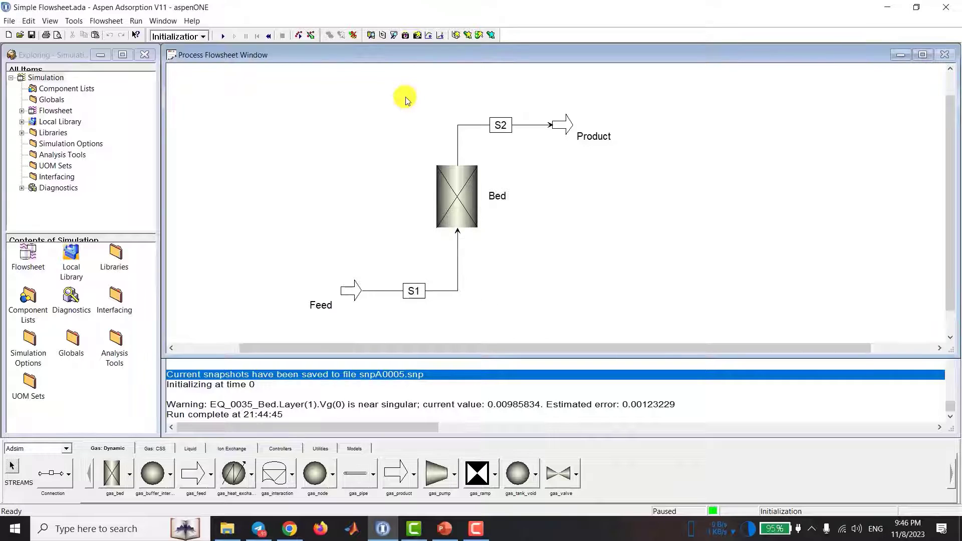
Step: Check the Fresh-Bed entry in the list of available snapshots and close the snapshot management
{"action": "left_click", "coordinate": [406, 36]}
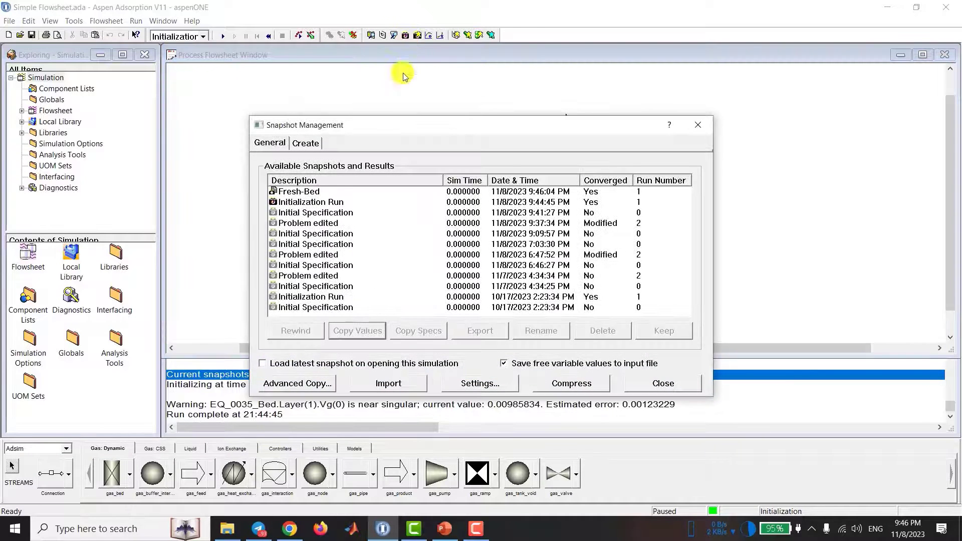
{"action": "left_click", "coordinate": [302, 195]}
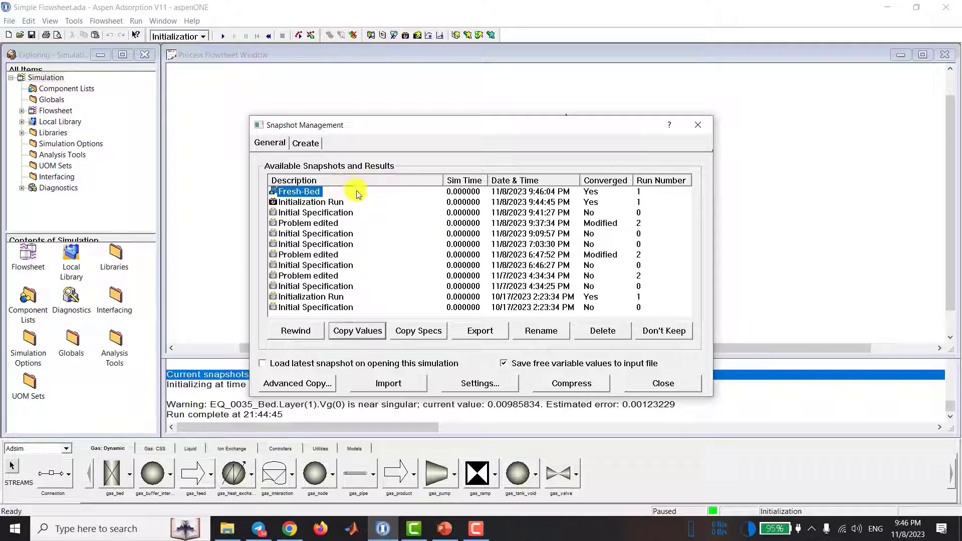
{"action": "left_click", "coordinate": [647, 384]}
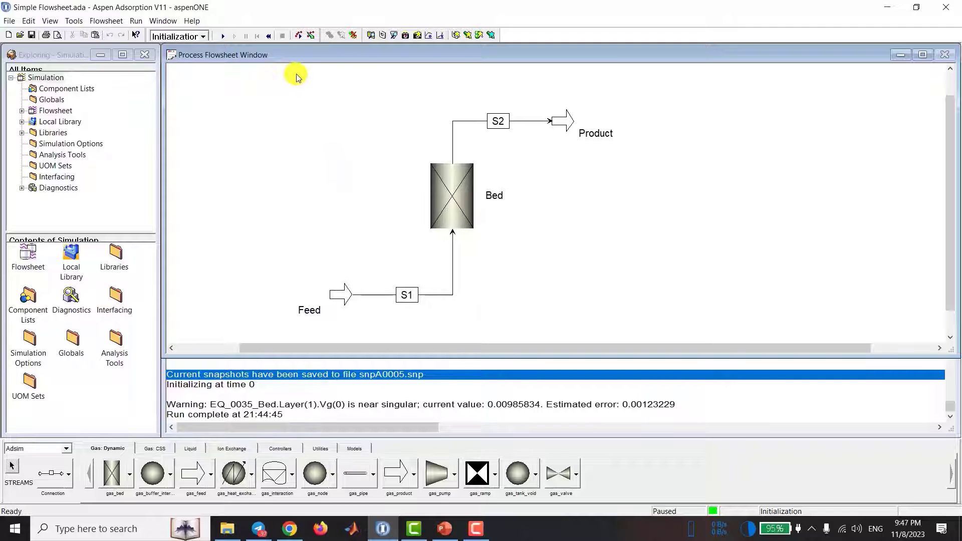
Step: Switch the run mode to Dynamic and open the results table of the bed's adsorbent layer beside the flowsheet
{"action": "left_click", "coordinate": [191, 40]}
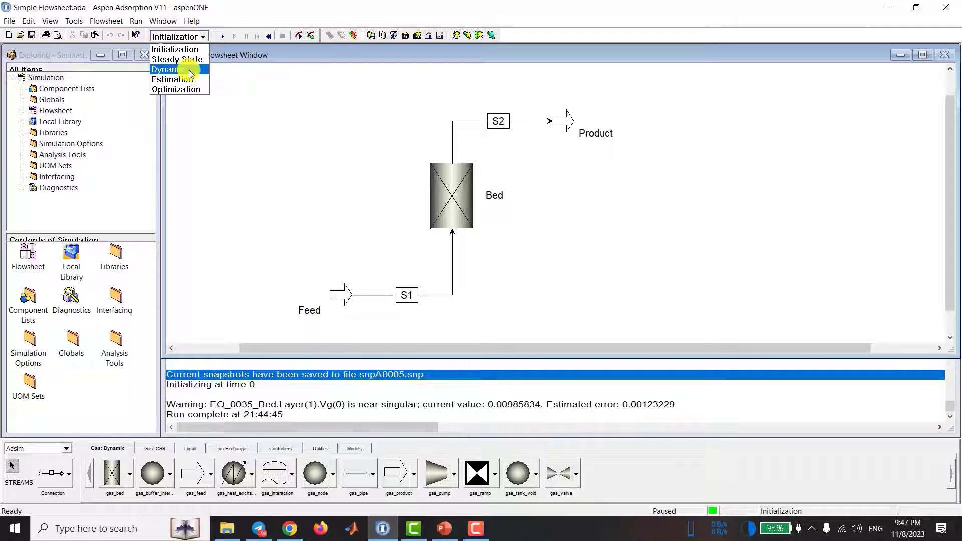
{"action": "left_click", "coordinate": [191, 70]}
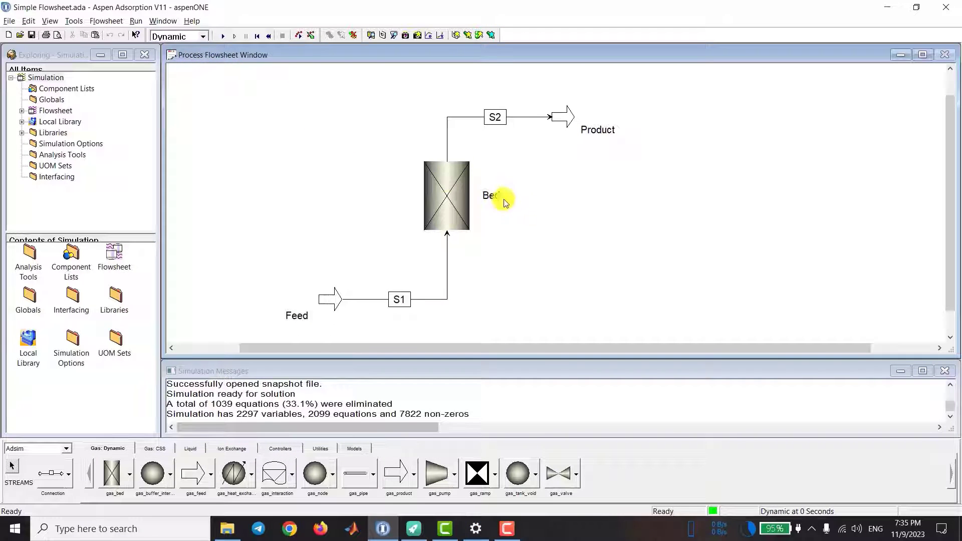
{"action": "double_click", "coordinate": [447, 197]}
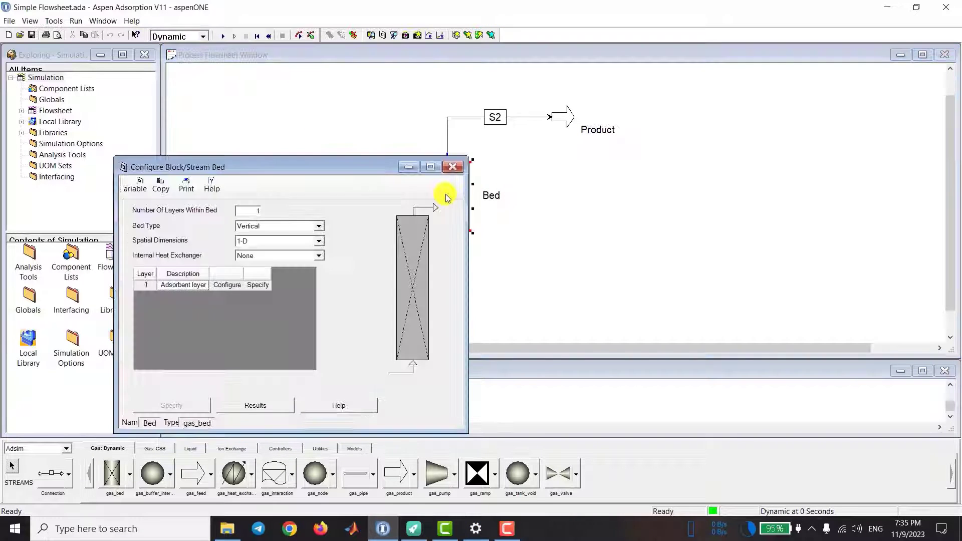
{"action": "double_click", "coordinate": [421, 274]}
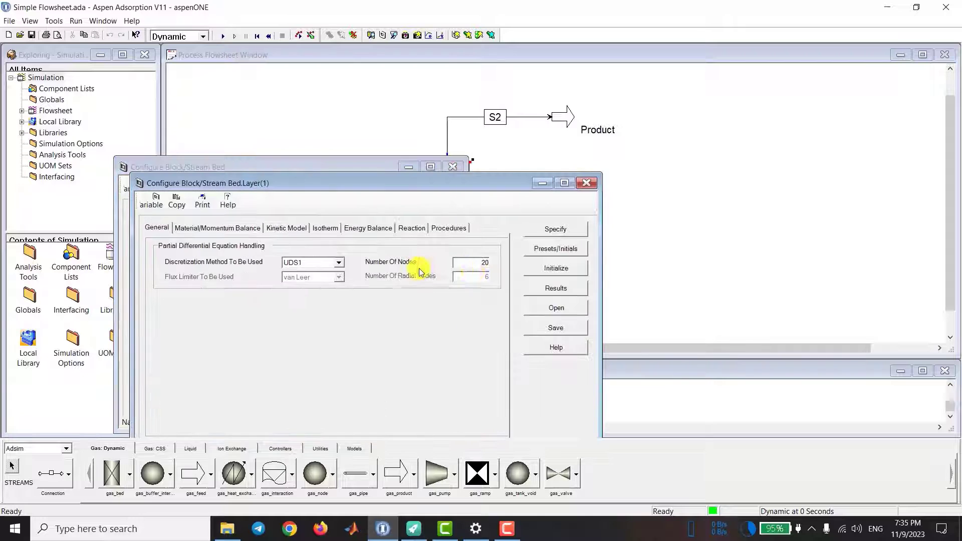
{"action": "left_click", "coordinate": [528, 287]}
{"action": "left_click_drag", "start_coordinate": [223, 36], "coordinate": [771, 118]}
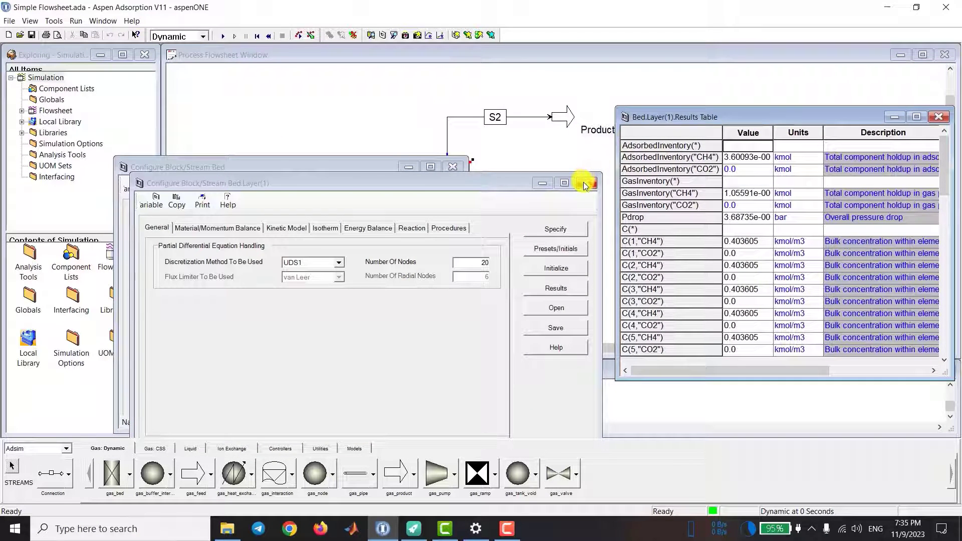
{"action": "left_click", "coordinate": [586, 184]}
{"action": "left_click", "coordinate": [587, 184]}
Step: Run the dynamic simulation with the layer's mole fractions in view and interrupt it at about 3529 seconds
{"action": "scroll", "coordinate": [686, 210], "scroll_direction": "down", "scroll_amount": 8}
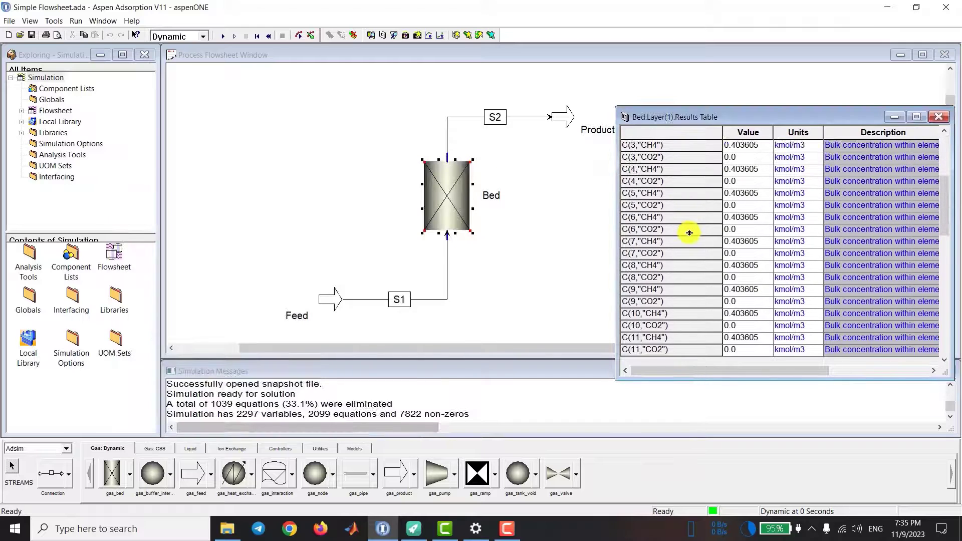
{"action": "scroll", "coordinate": [700, 227], "scroll_direction": "down", "scroll_amount": 15}
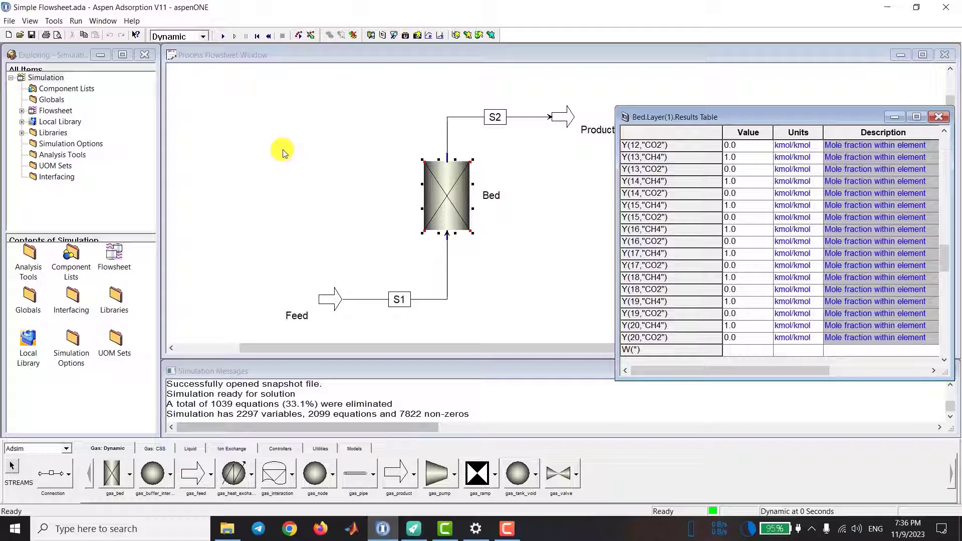
{"action": "key", "text": "F5"}
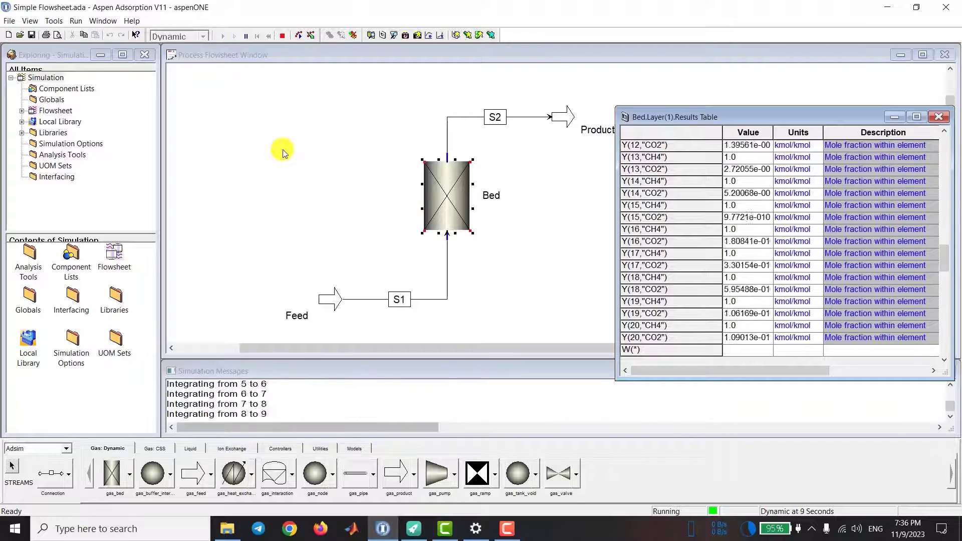
{"action": "left_click_drag", "start_coordinate": [699, 377], "coordinate": [722, 432]}
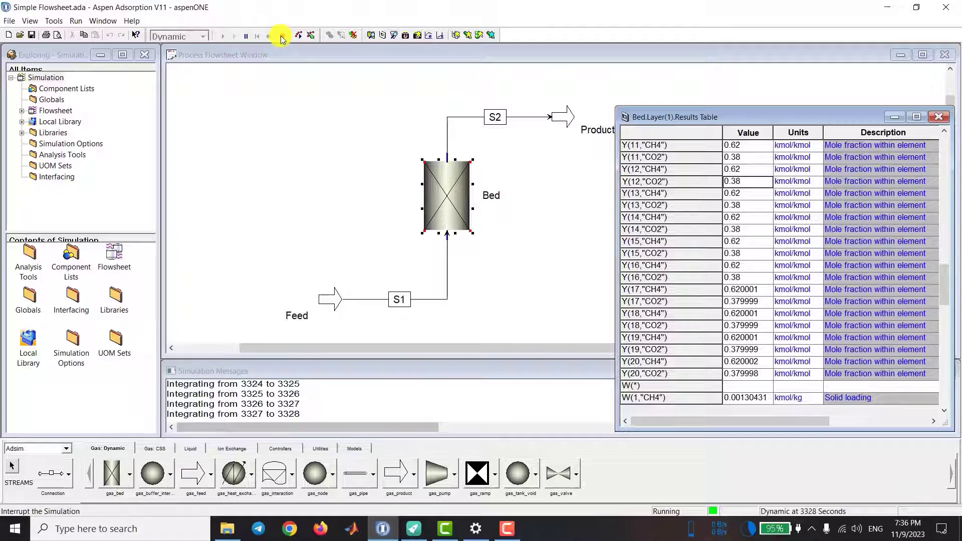
{"action": "left_click", "coordinate": [283, 37]}
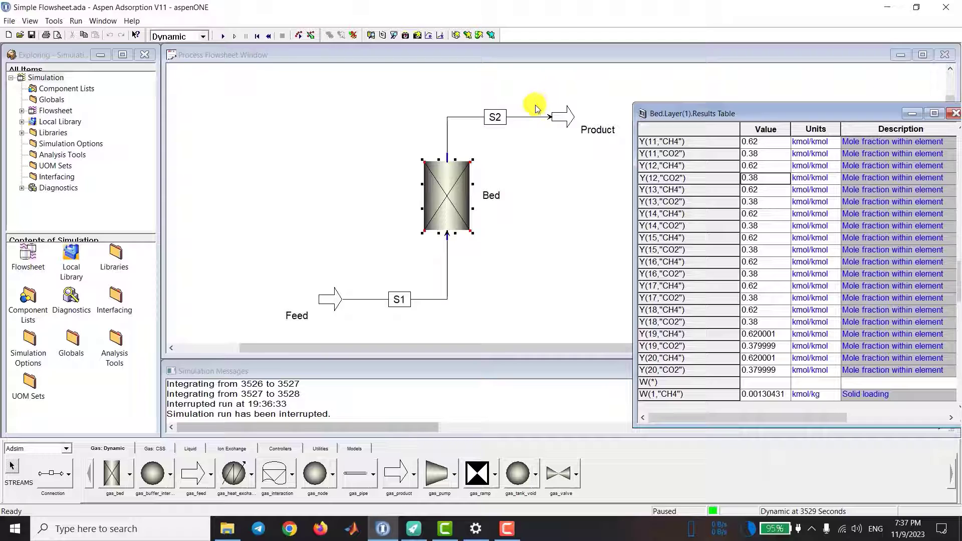
Step: Create a flowsheet form of type Plot named Breakthrough and enlarge its window
{"action": "left_click", "coordinate": [655, 360]}
{"action": "left_click", "coordinate": [654, 370]}
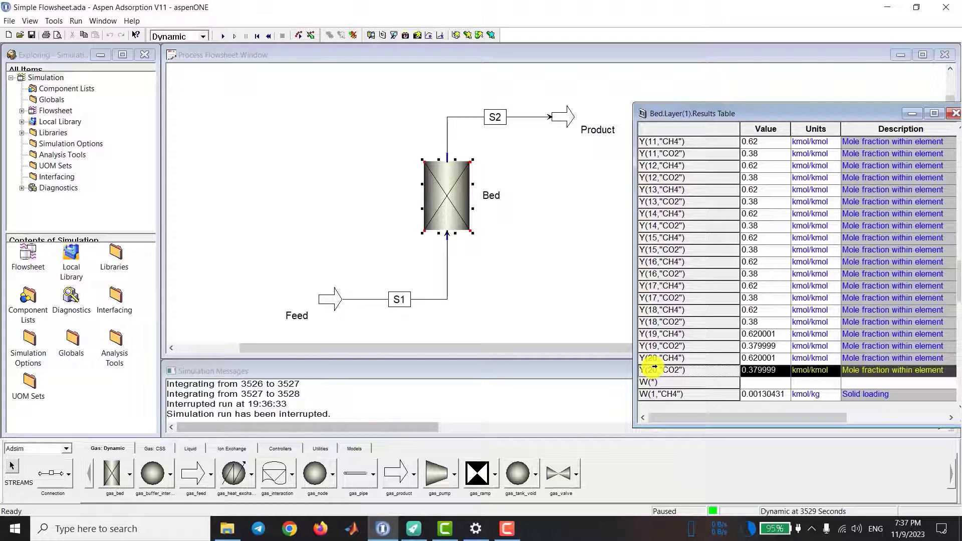
{"action": "left_click", "coordinate": [458, 36]}
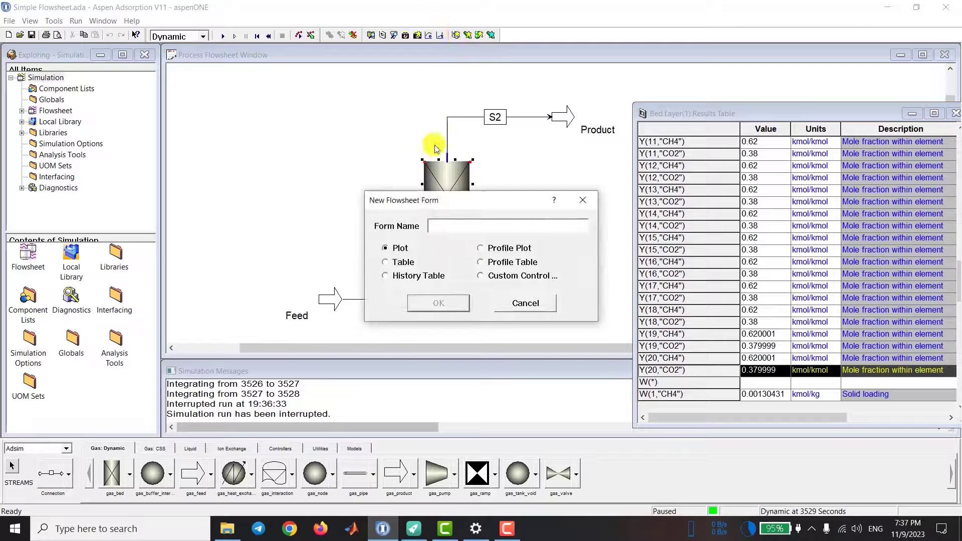
{"action": "left_click_drag", "start_coordinate": [433, 194], "coordinate": [248, 145]}
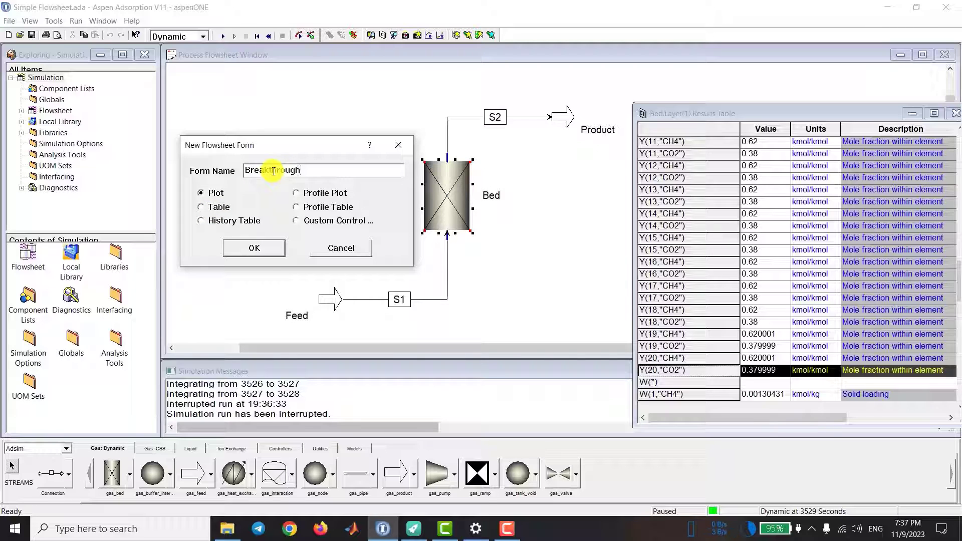
{"action": "left_click", "coordinate": [258, 247]}
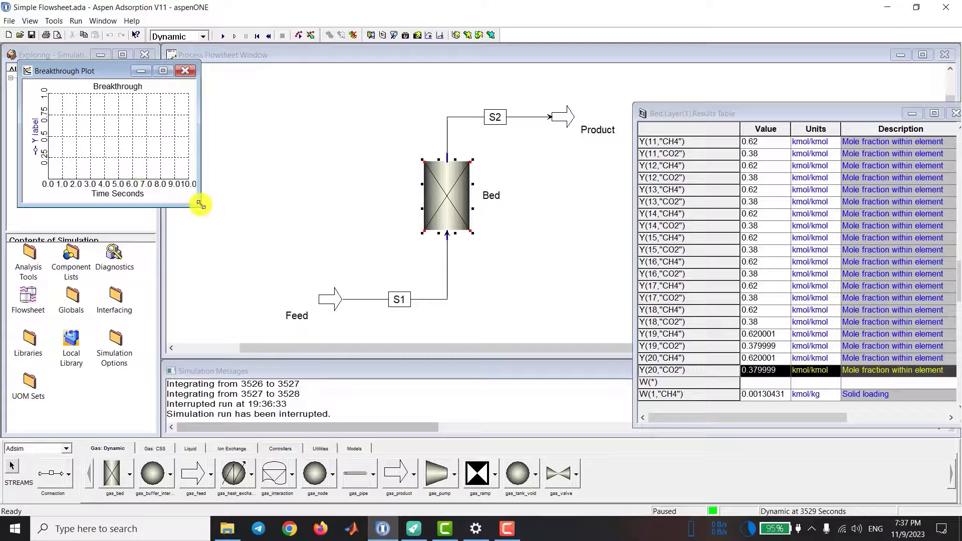
{"action": "left_click_drag", "start_coordinate": [201, 205], "coordinate": [396, 327]}
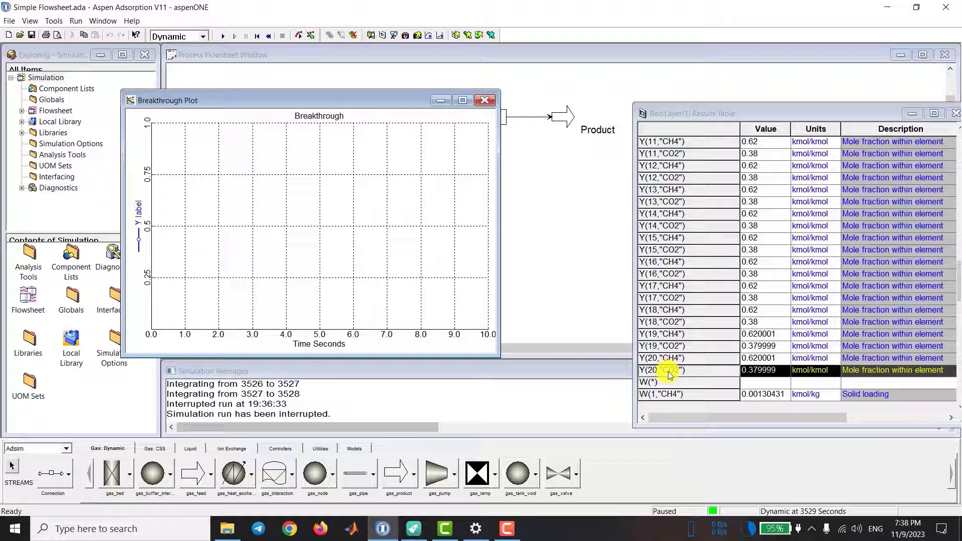
Step: Add the CO2 and CH4 mole fractions of node 20 to the Breakthrough plot and widen the plot
{"action": "left_click_drag", "start_coordinate": [669, 375], "coordinate": [173, 203]}
{"action": "left_click_drag", "start_coordinate": [676, 372], "coordinate": [257, 195]}
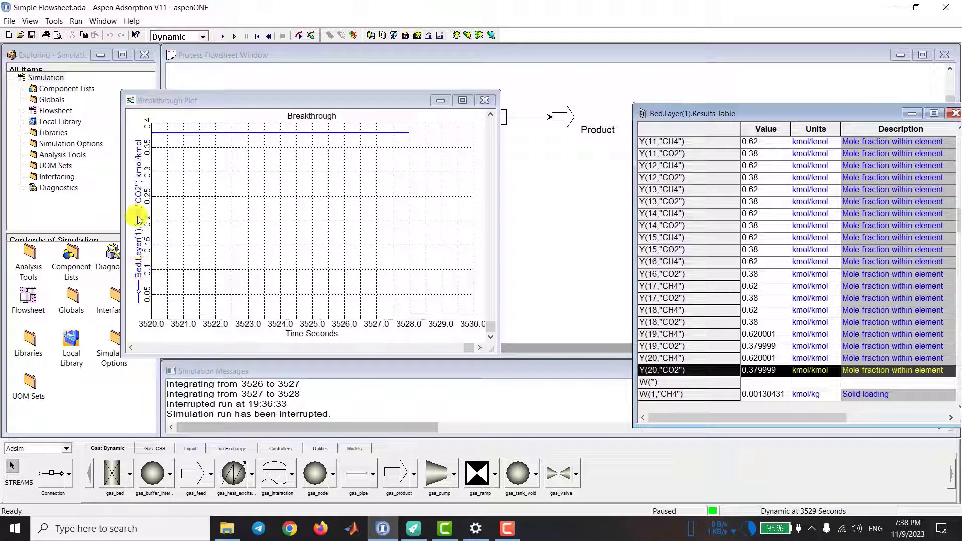
{"action": "left_click", "coordinate": [672, 358]}
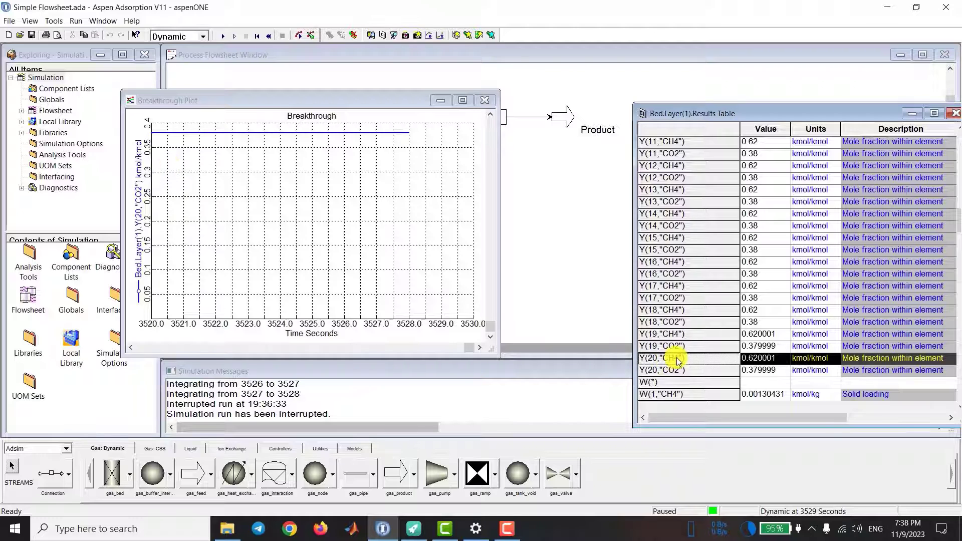
{"action": "left_click_drag", "start_coordinate": [678, 360], "coordinate": [281, 230]}
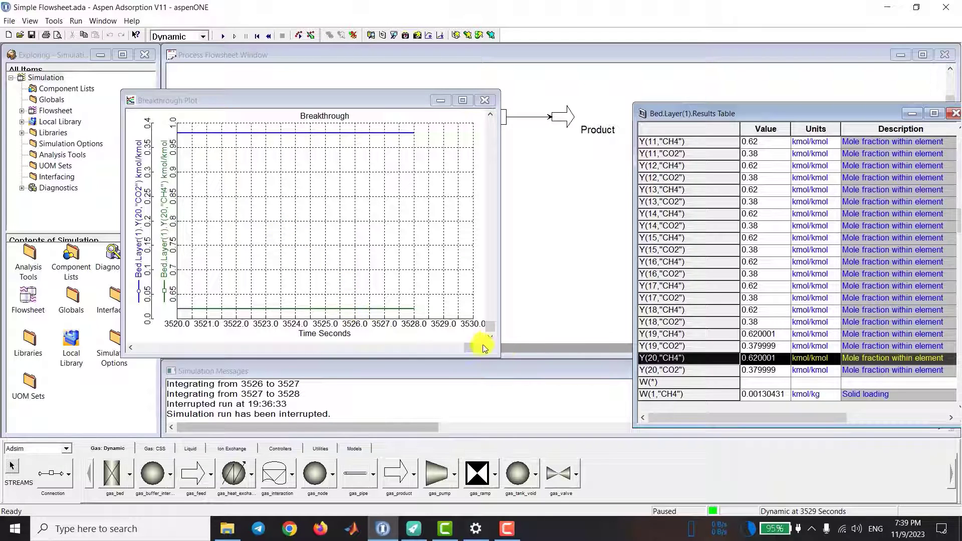
{"action": "left_click_drag", "start_coordinate": [498, 355], "coordinate": [553, 363]}
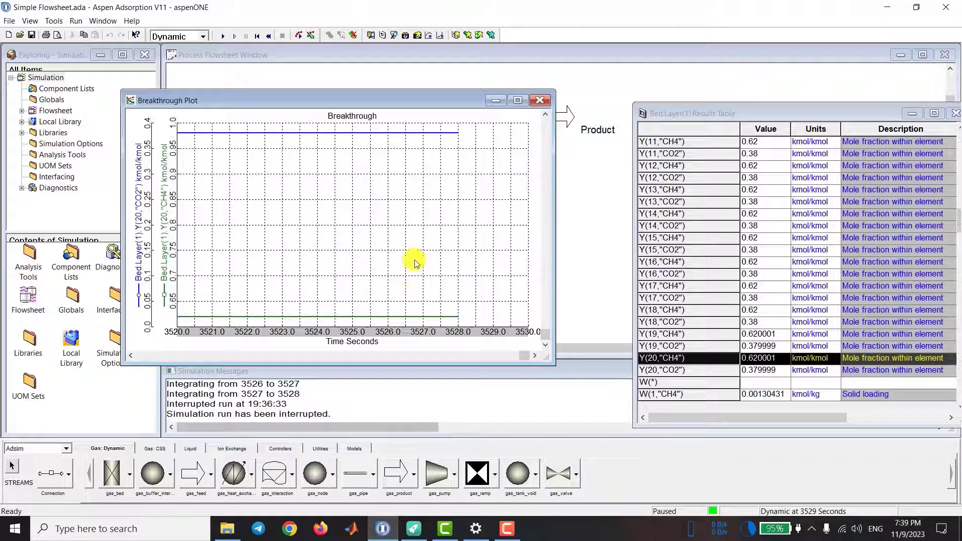
{"action": "double_click", "coordinate": [411, 334]}
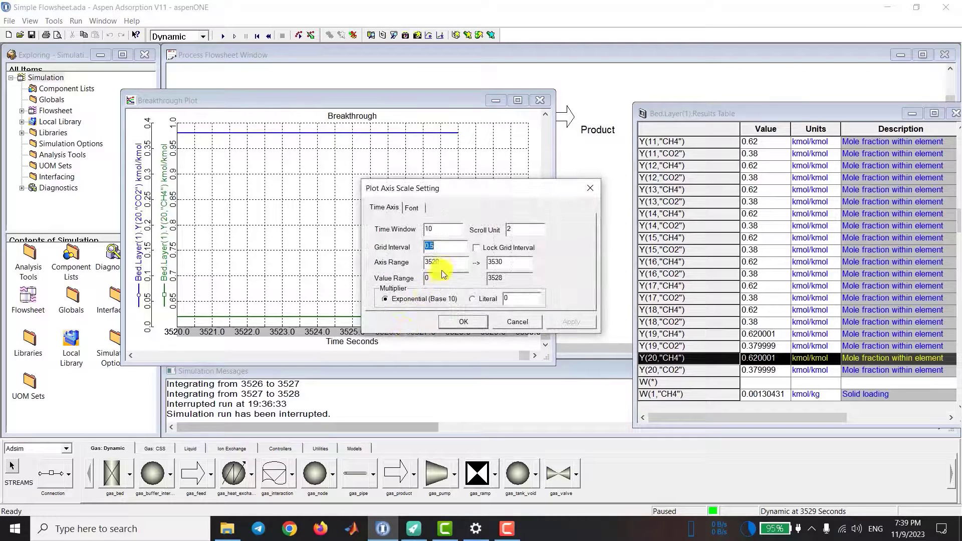
{"action": "left_click_drag", "start_coordinate": [446, 263], "coordinate": [430, 263]}
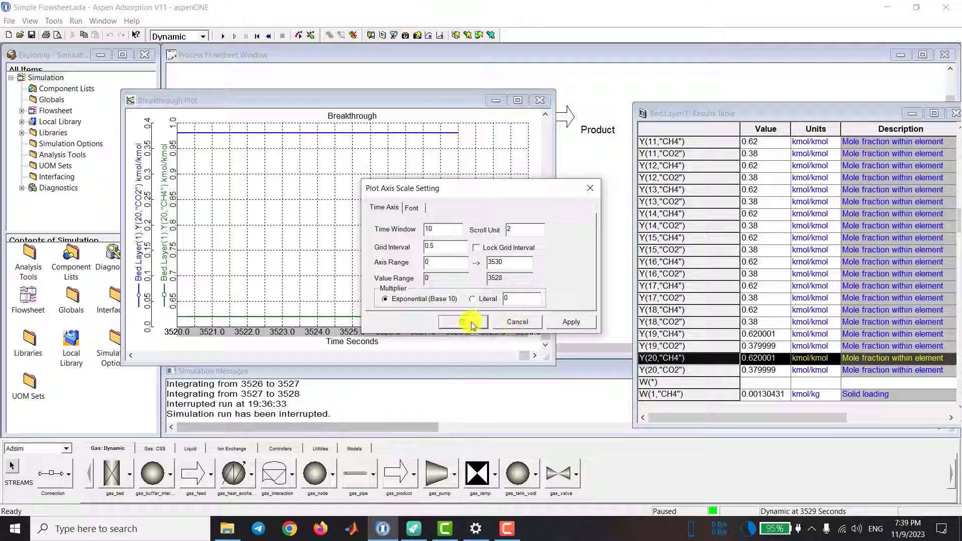
{"action": "left_click", "coordinate": [506, 322]}
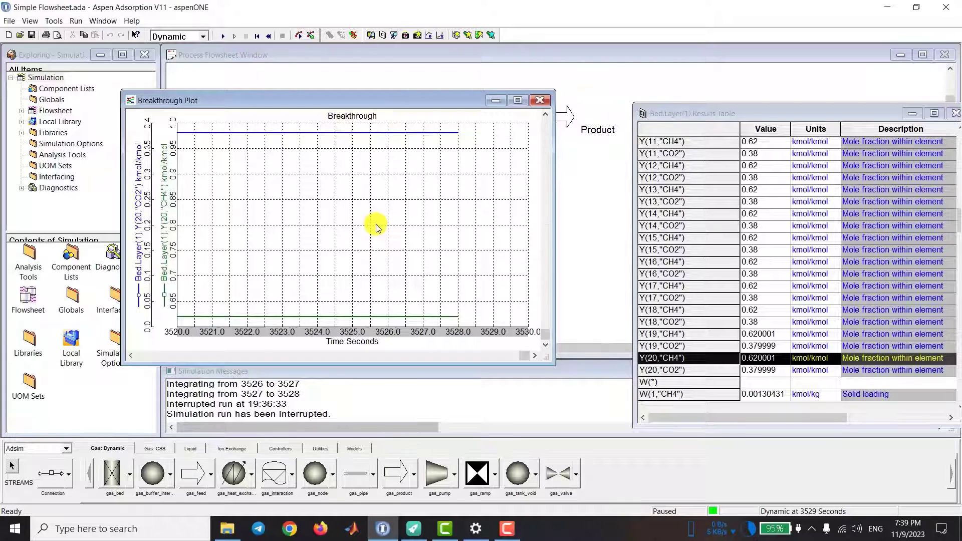
Step: Zoom the Breakthrough plot out to the full simulated time range and widen its window
{"action": "right_click", "coordinate": [376, 227]}
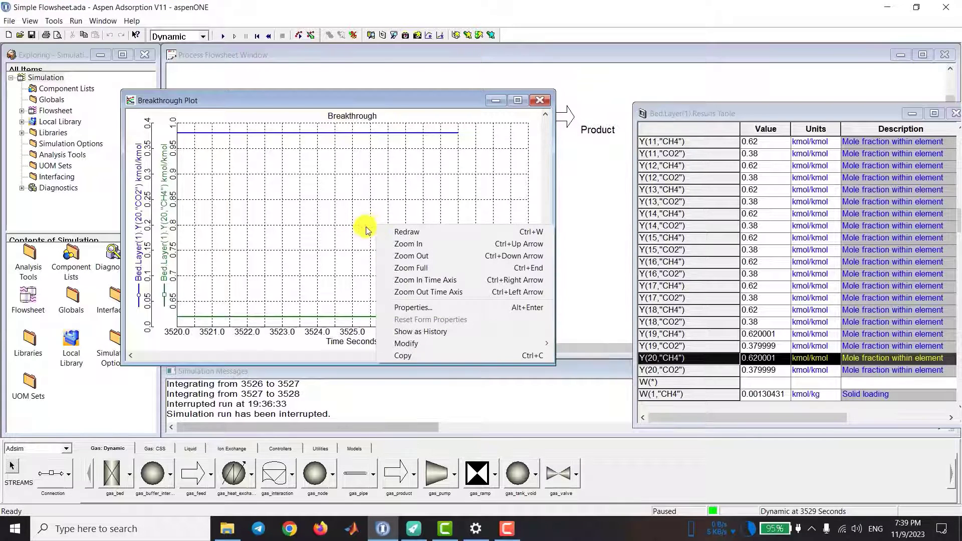
{"action": "left_click", "coordinate": [430, 272]}
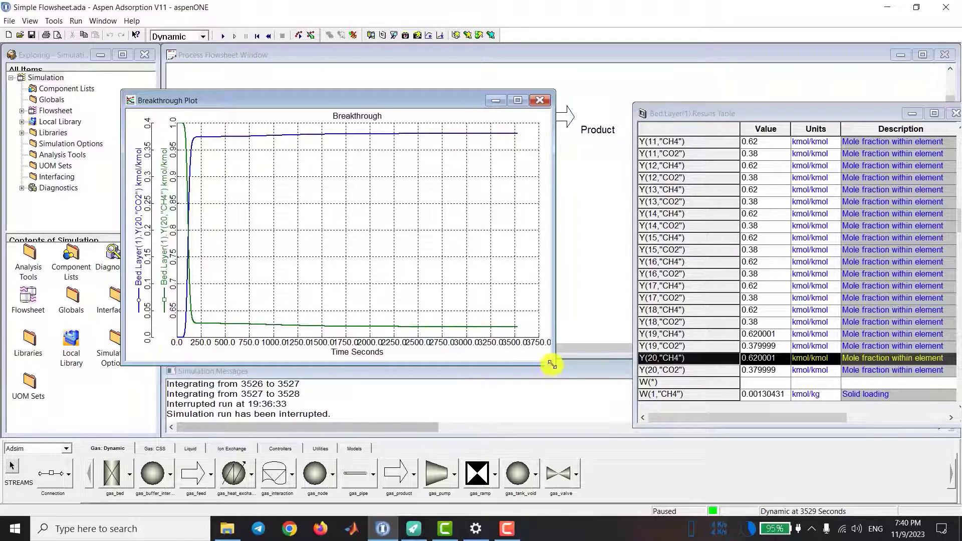
{"action": "left_click_drag", "start_coordinate": [554, 364], "coordinate": [592, 351]}
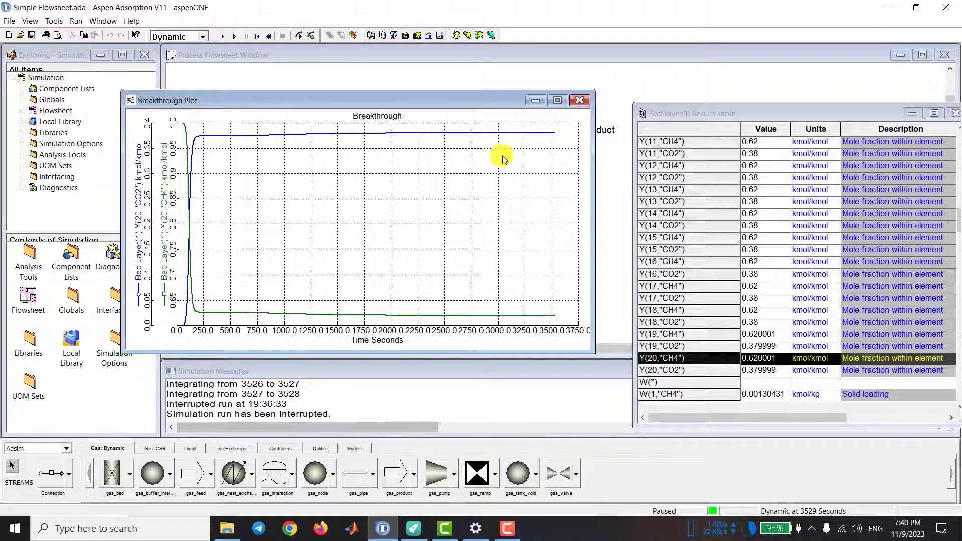
Step: Set the end of the Breakthrough plot's time axis range to 400 seconds
{"action": "double_click", "coordinate": [257, 332]}
{"action": "left_click_drag", "start_coordinate": [504, 263], "coordinate": [440, 262]}
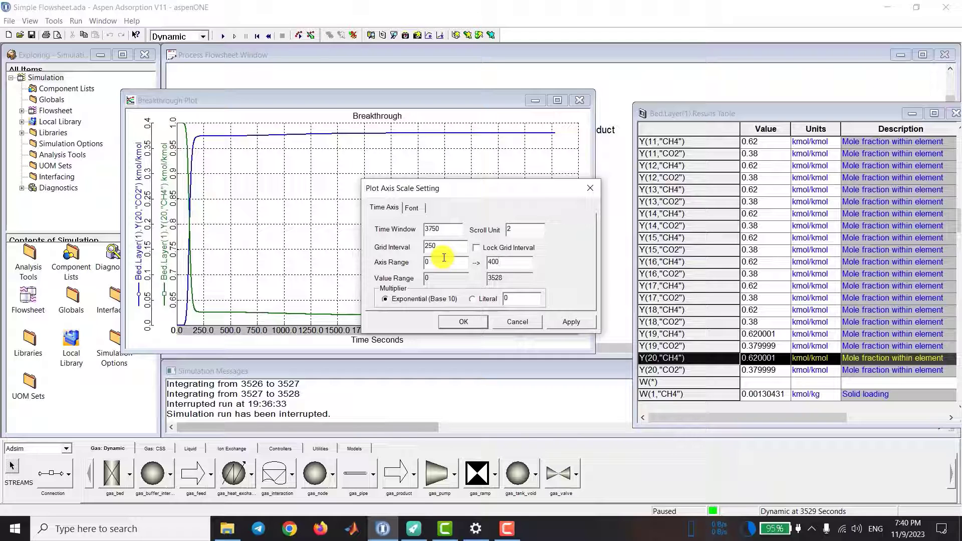
{"action": "left_click", "coordinate": [571, 322]}
{"action": "left_click", "coordinate": [454, 323]}
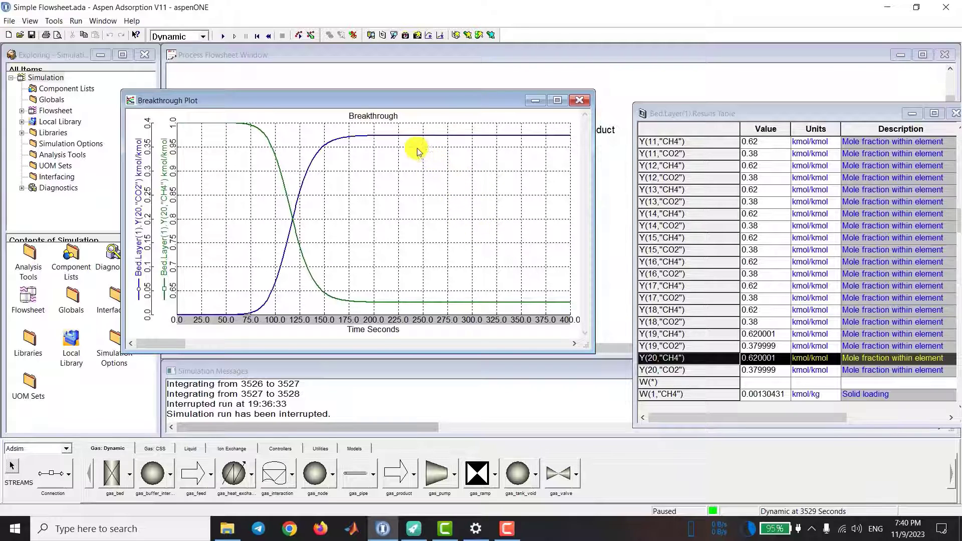
Step: Set the end of the Breakthrough plot's time axis range to 250 seconds and close the plot
{"action": "double_click", "coordinate": [424, 320]}
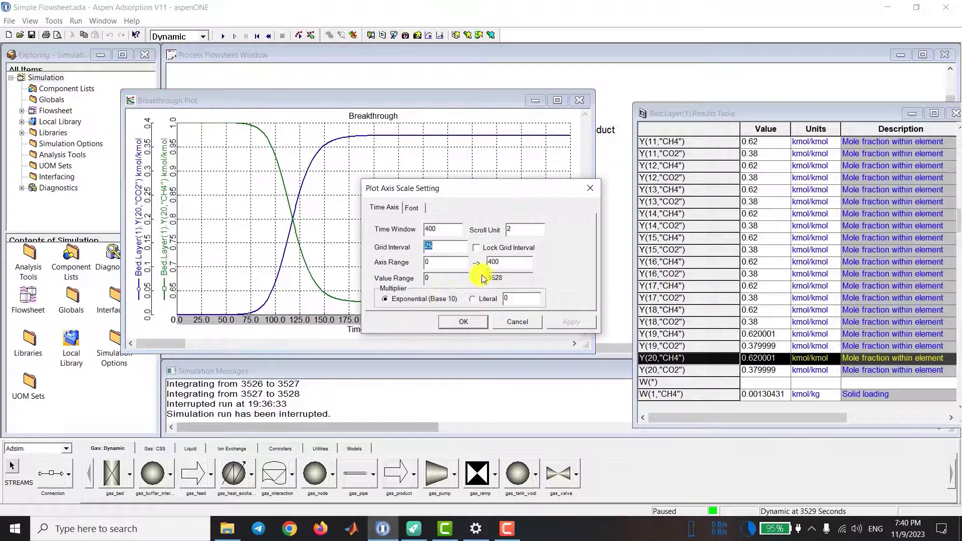
{"action": "type", "text": "250"}
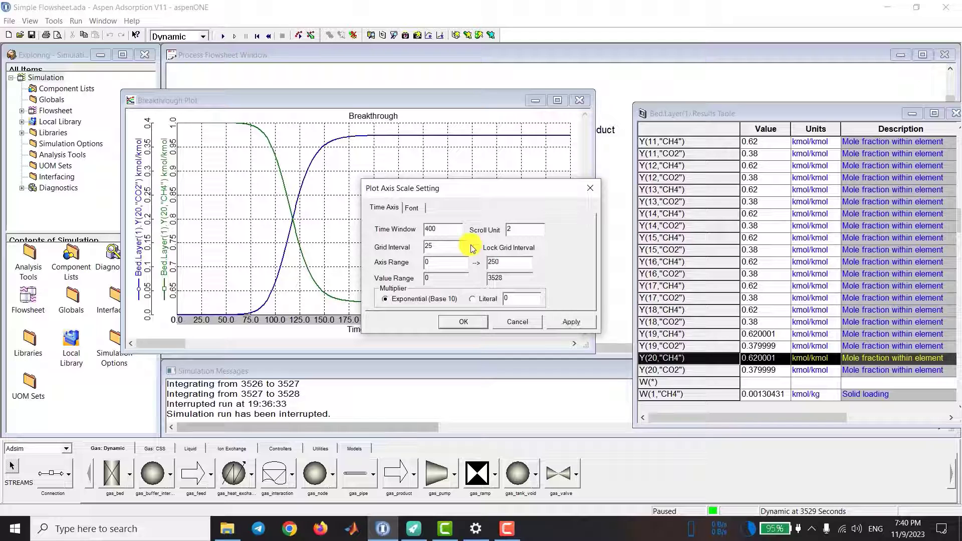
{"action": "left_click", "coordinate": [550, 319]}
{"action": "left_click", "coordinate": [458, 321]}
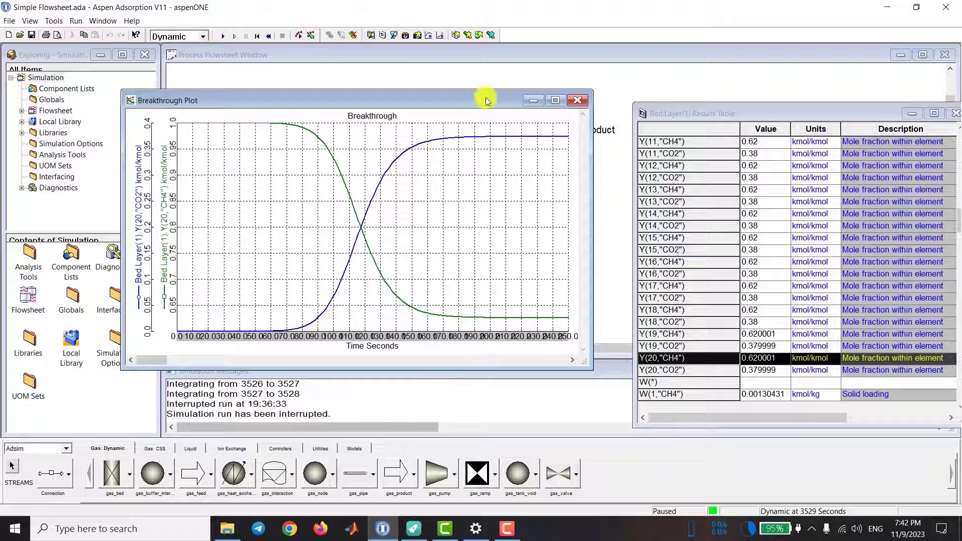
{"action": "left_click_drag", "start_coordinate": [487, 100], "coordinate": [372, 126]}
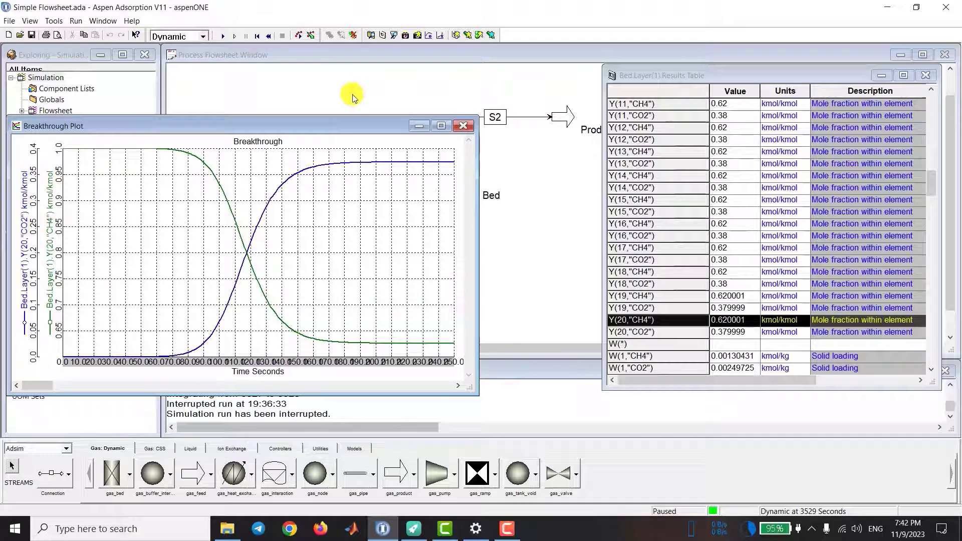
{"action": "left_click", "coordinate": [464, 125]}
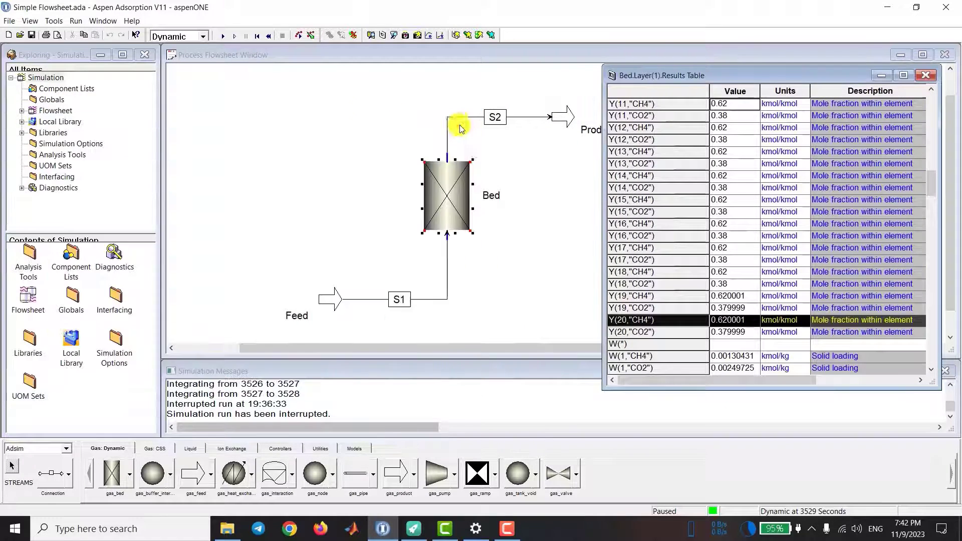
Step: Rewind the simulation to the Fresh-Bed snapshot and check the node mole fractions in the bed layer's results table
{"action": "left_click", "coordinate": [406, 38]}
{"action": "left_click_drag", "start_coordinate": [423, 125], "coordinate": [303, 95]}
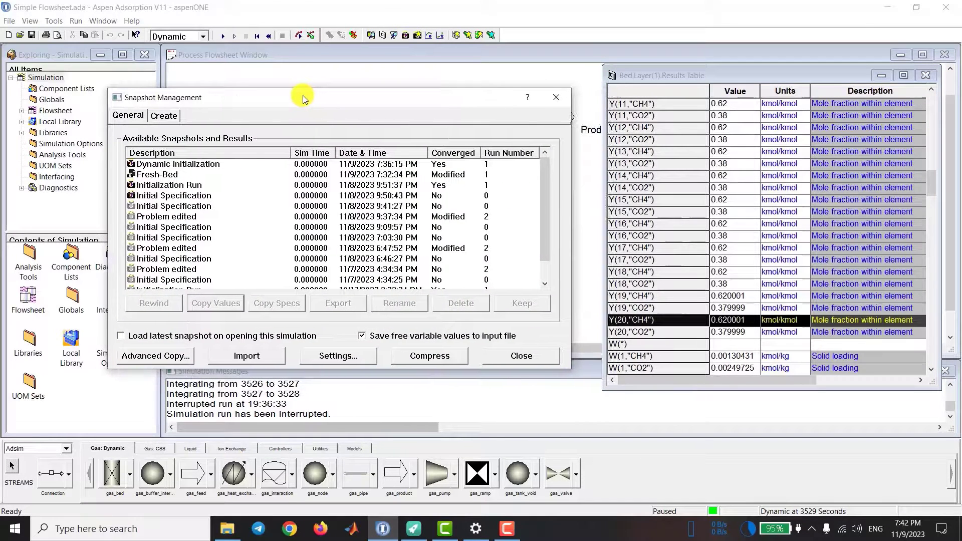
{"action": "left_click", "coordinate": [165, 176]}
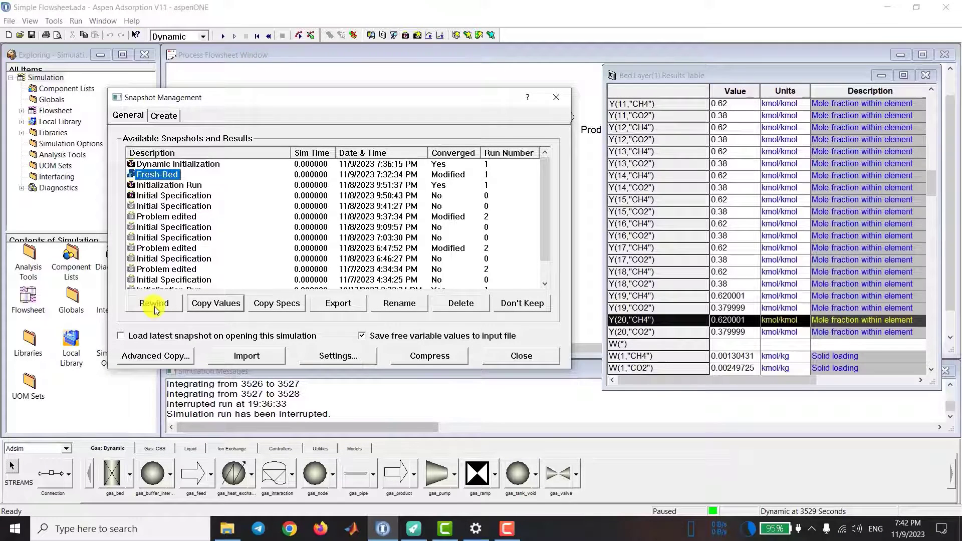
{"action": "right_click", "coordinate": [168, 178]}
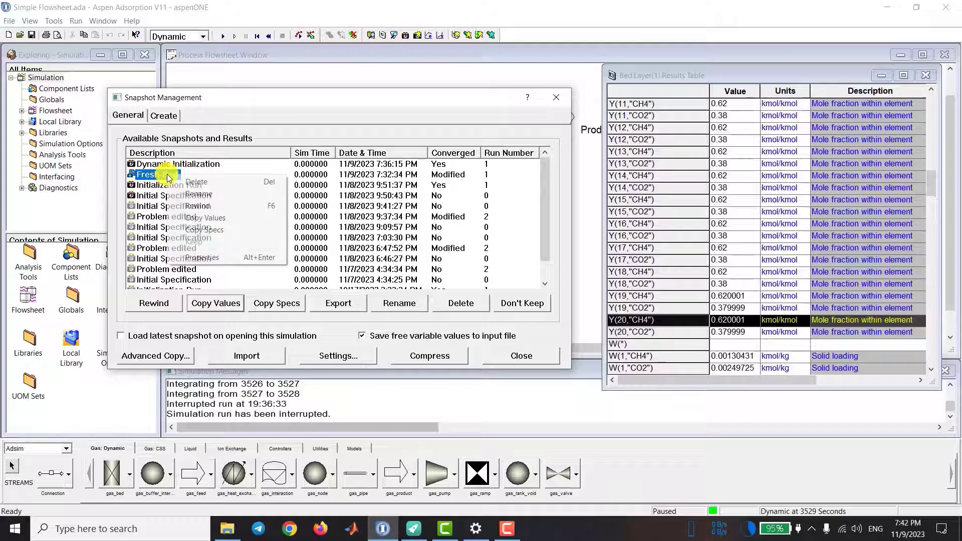
{"action": "left_click", "coordinate": [201, 207]}
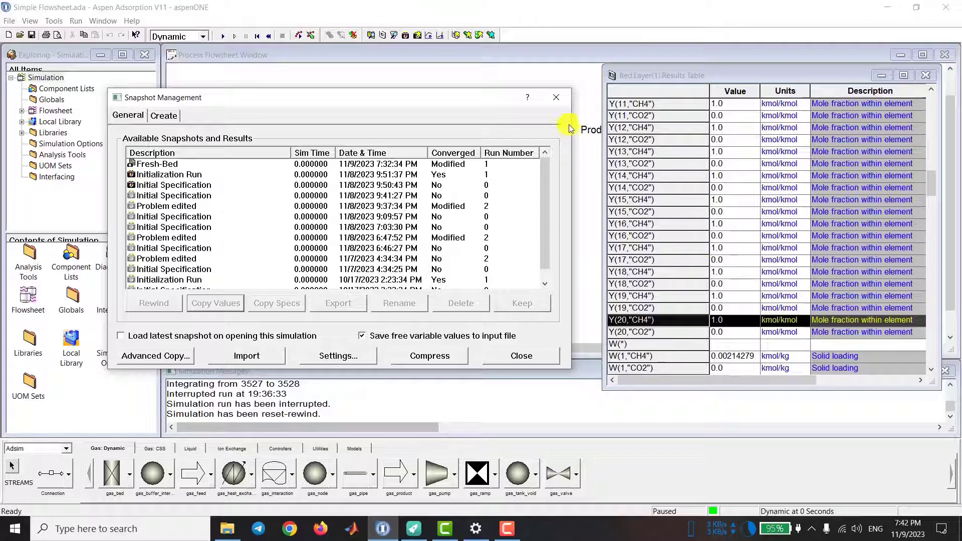
{"action": "left_click", "coordinate": [557, 97]}
{"action": "scroll", "coordinate": [727, 251], "scroll_direction": "up", "scroll_amount": 13}
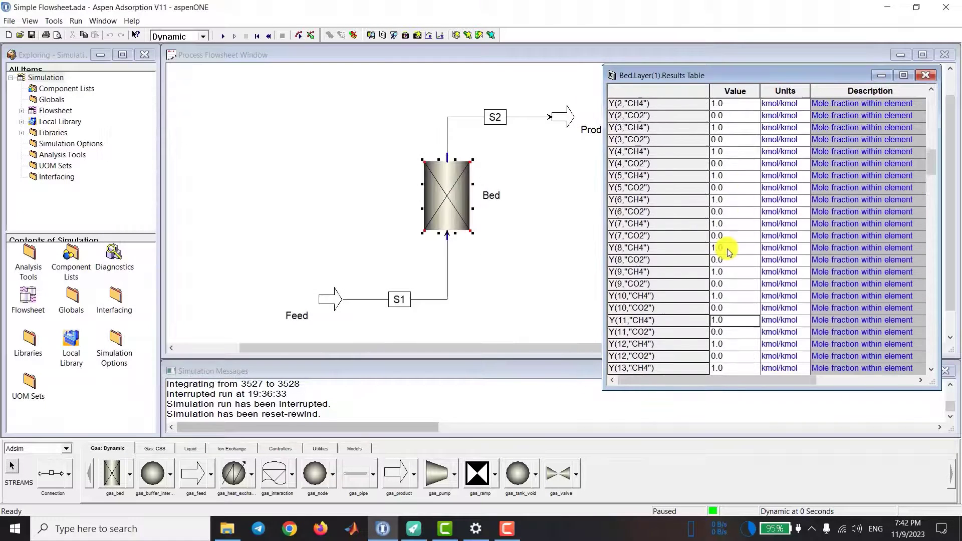
{"action": "scroll", "coordinate": [726, 250], "scroll_direction": "down", "scroll_amount": 13}
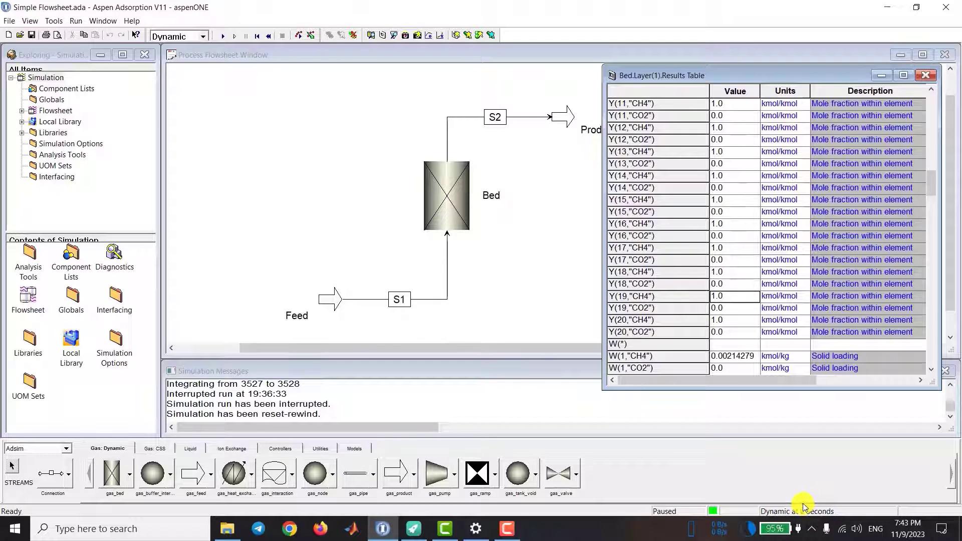
Step: Set the run options to pause at 250 seconds and run the dynamic simulation up to that time
{"action": "left_click", "coordinate": [77, 22]}
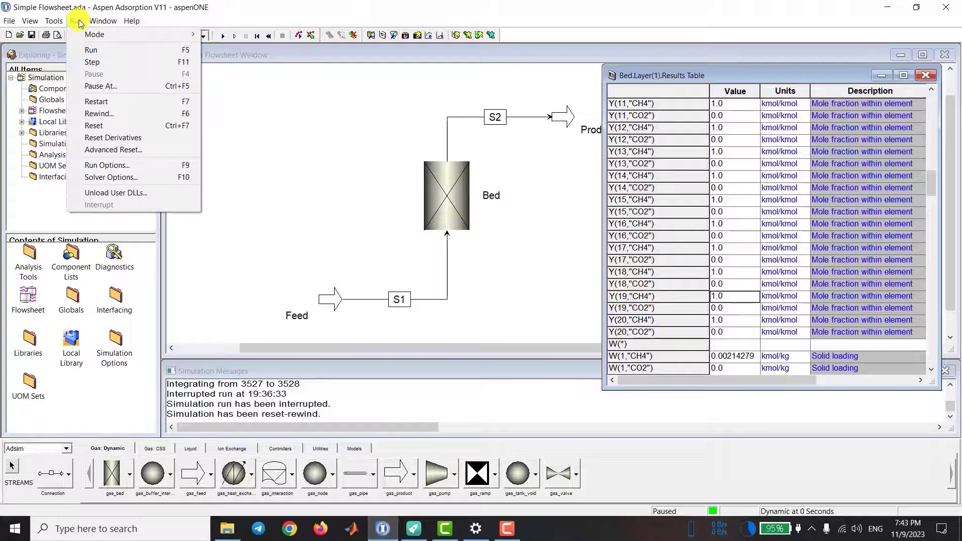
{"action": "left_click", "coordinate": [136, 165]}
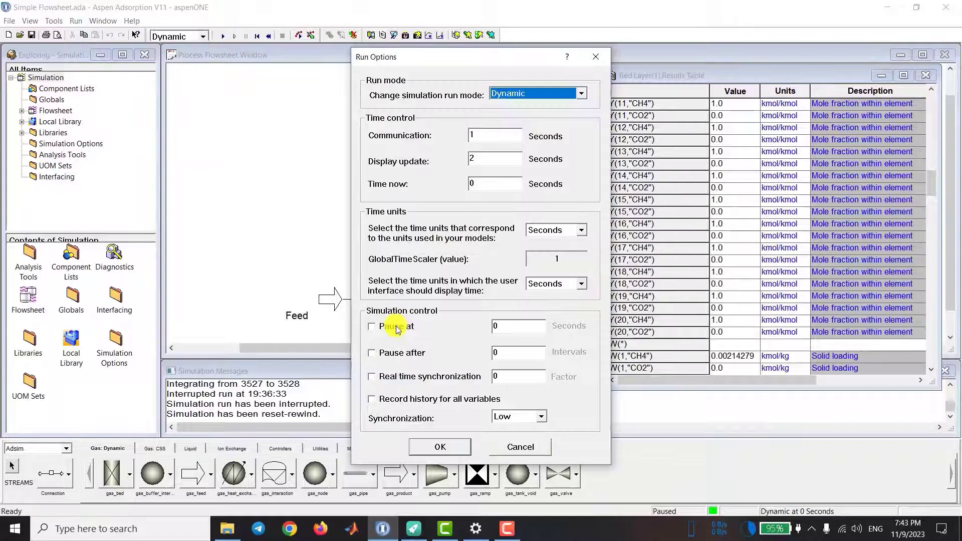
{"action": "double_click", "coordinate": [506, 327]}
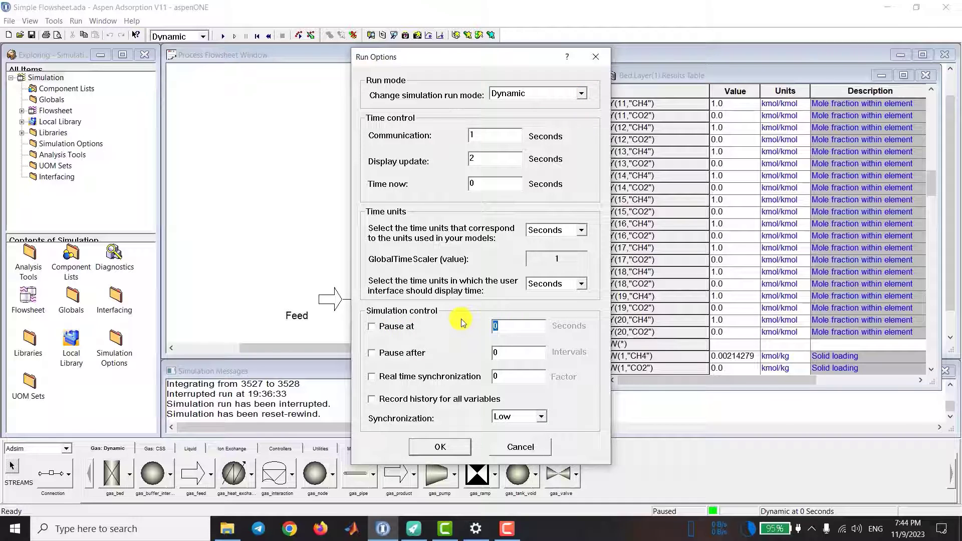
{"action": "type", "text": "25"}
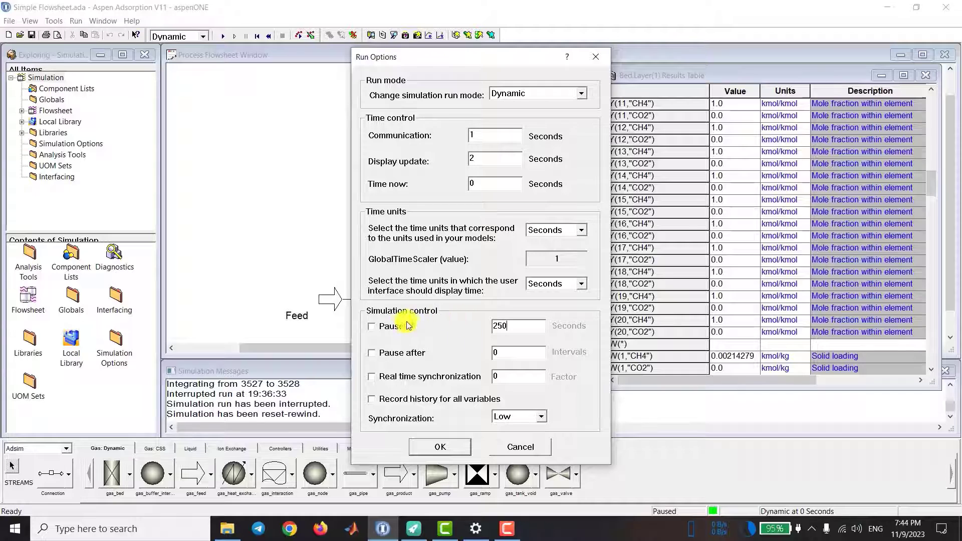
{"action": "left_click", "coordinate": [402, 331]}
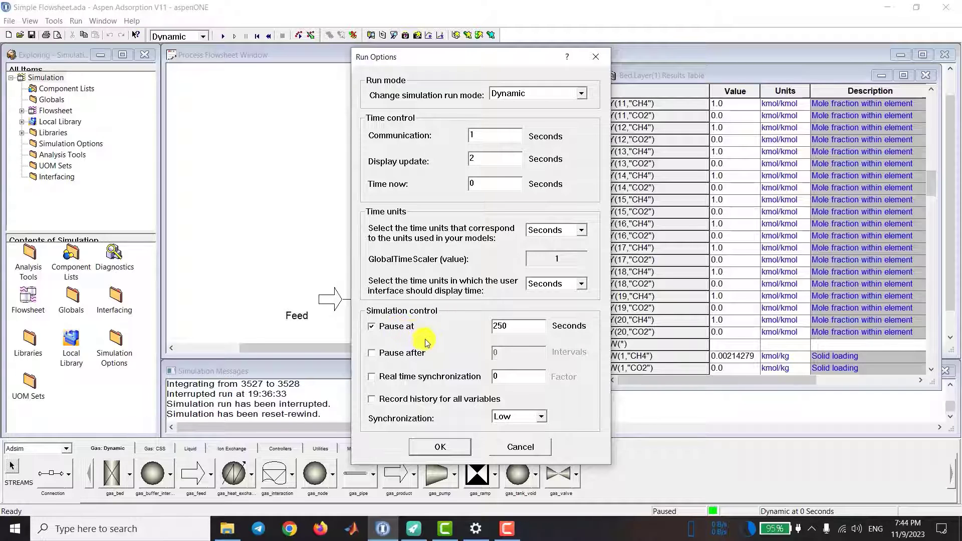
{"action": "left_click", "coordinate": [440, 447]}
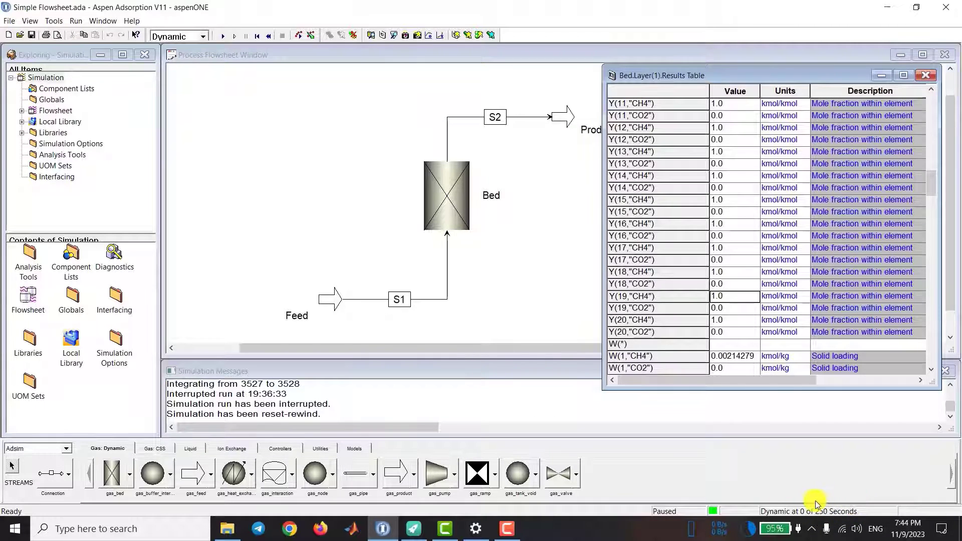
{"action": "left_click", "coordinate": [222, 38]}
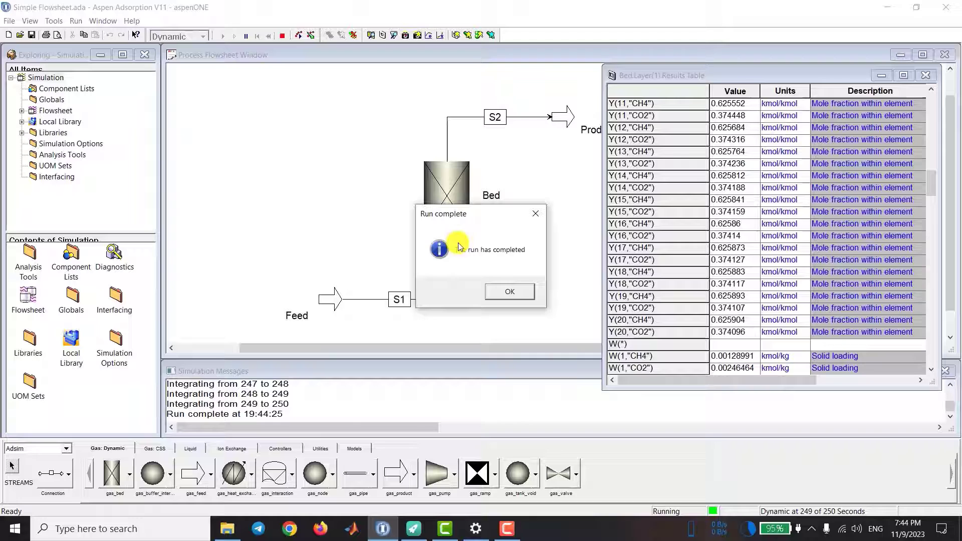
{"action": "left_click", "coordinate": [519, 291]}
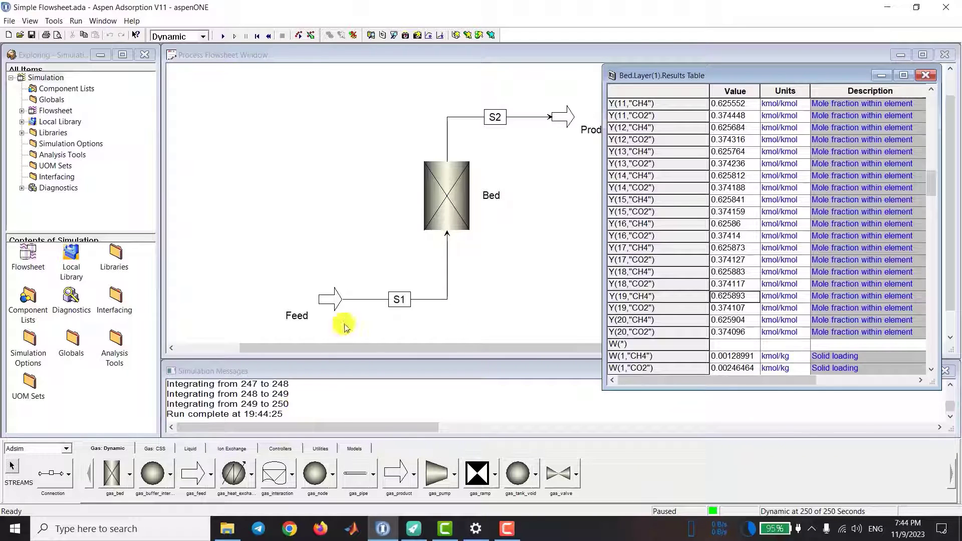
{"action": "left_click", "coordinate": [320, 193]}
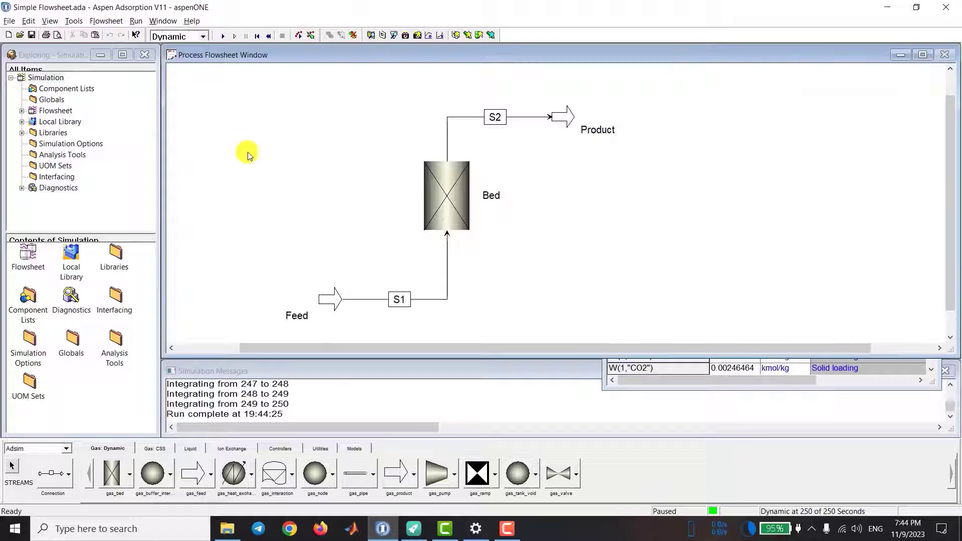
{"action": "left_click", "coordinate": [107, 21]}
{"action": "mouse_move", "coordinate": [157, 58]}
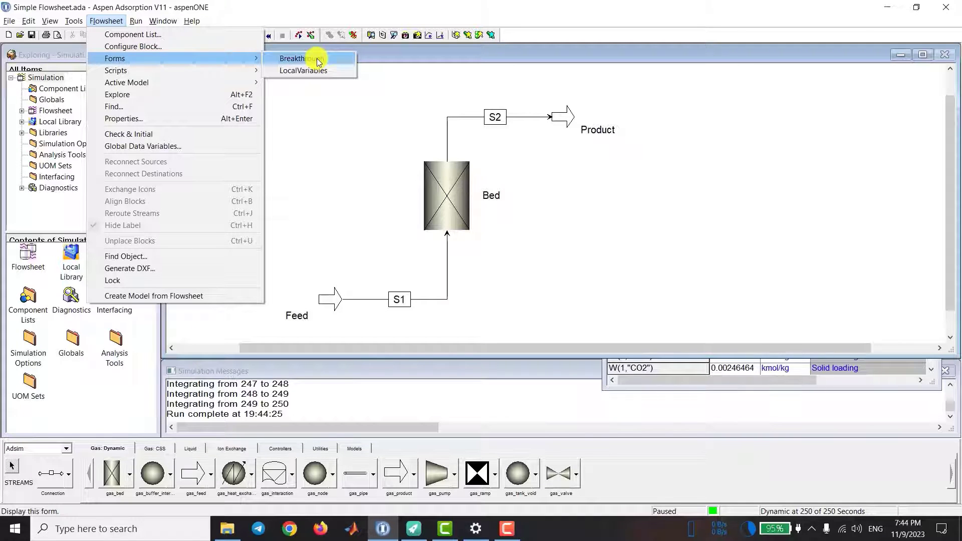
{"action": "left_click", "coordinate": [176, 10]}
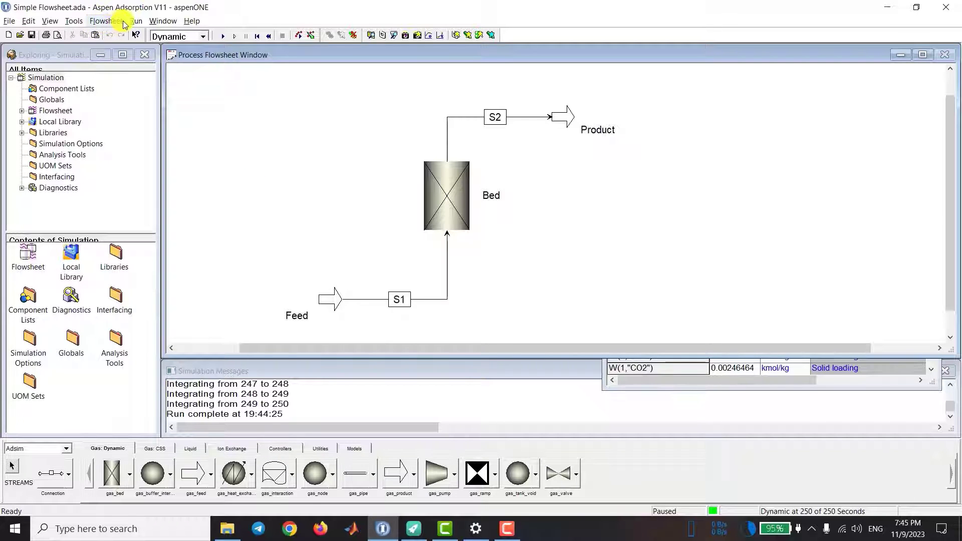
{"action": "left_click", "coordinate": [101, 393]}
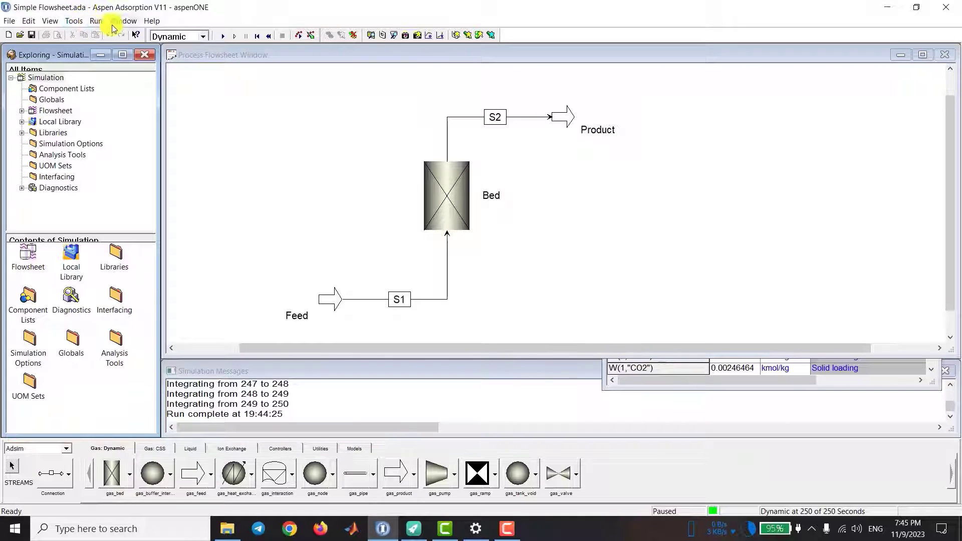
Step: Open the flowsheet's Breakthrough plot form and enlarge its window
{"action": "left_click", "coordinate": [285, 148]}
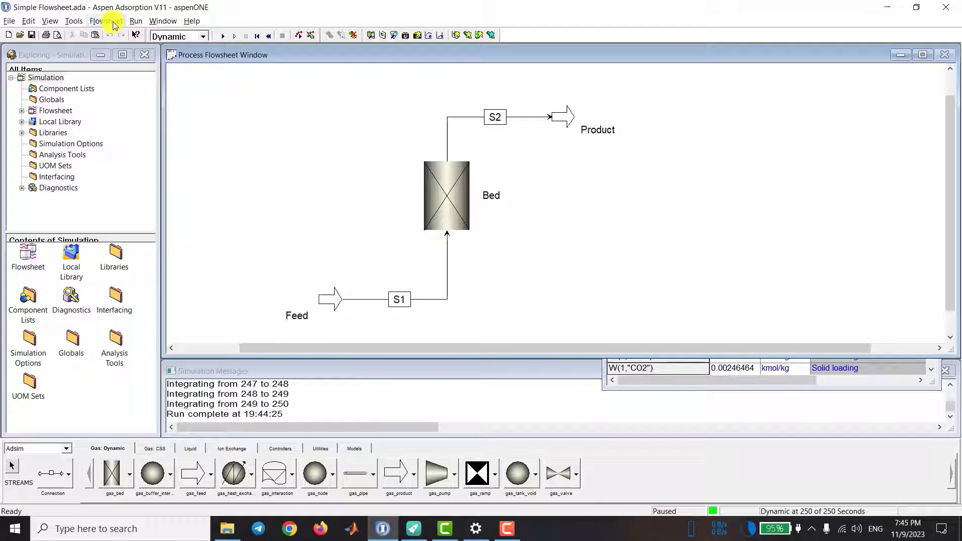
{"action": "left_click", "coordinate": [114, 23]}
{"action": "mouse_move", "coordinate": [240, 59]}
{"action": "left_click", "coordinate": [317, 61]}
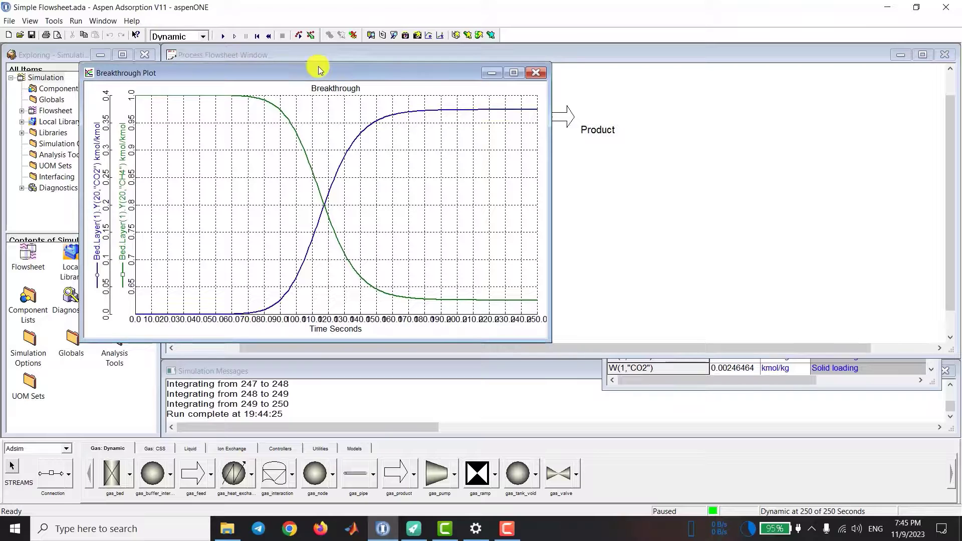
{"action": "left_click_drag", "start_coordinate": [551, 343], "coordinate": [574, 374]}
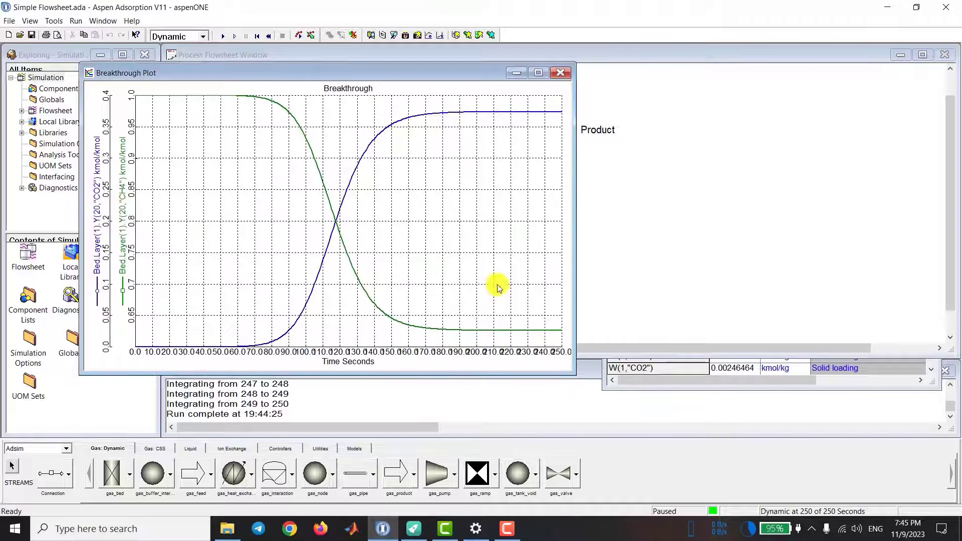
Step: Set the grid interval of the Breakthrough plot's time axis to 50 and move the plot over the flowsheet
{"action": "double_click", "coordinate": [447, 352]}
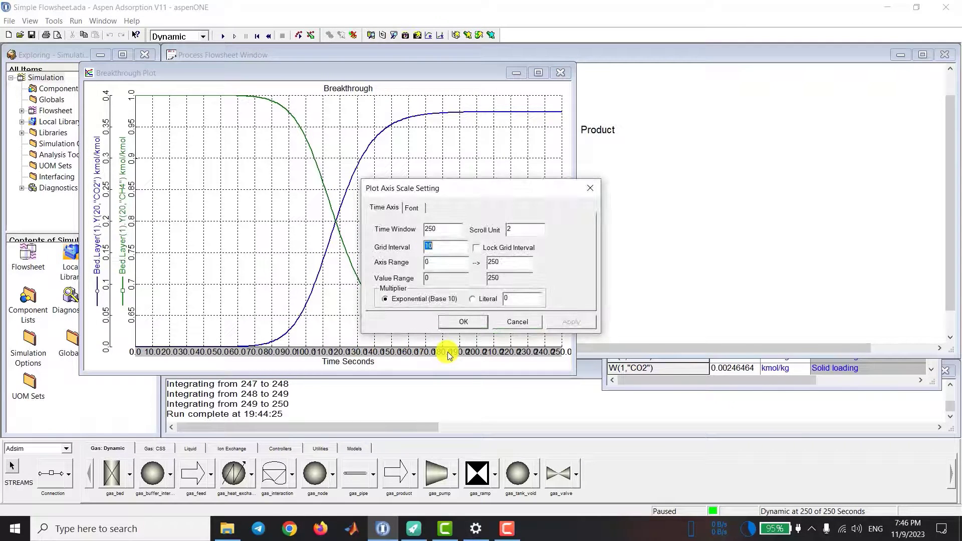
{"action": "left_click", "coordinate": [449, 246]}
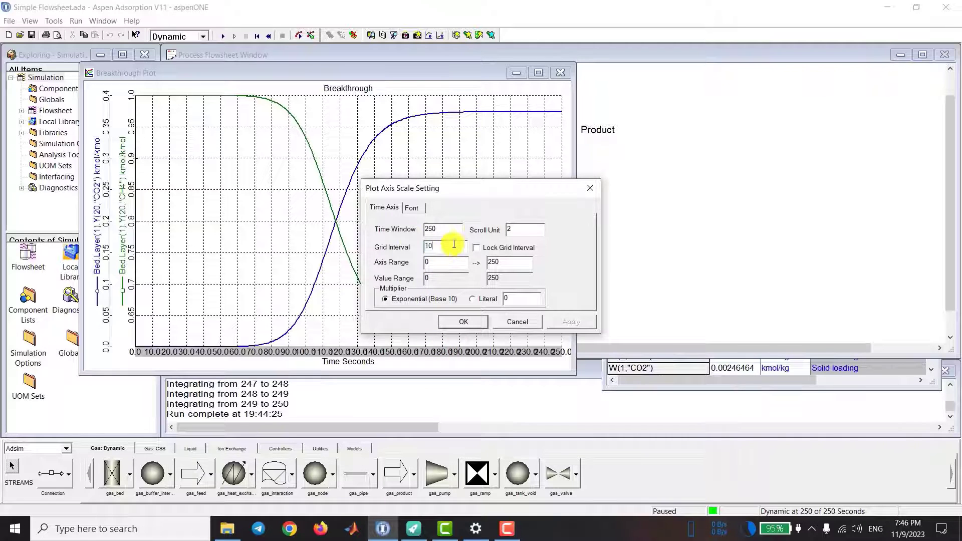
{"action": "left_click_drag", "start_coordinate": [454, 244], "coordinate": [422, 229]}
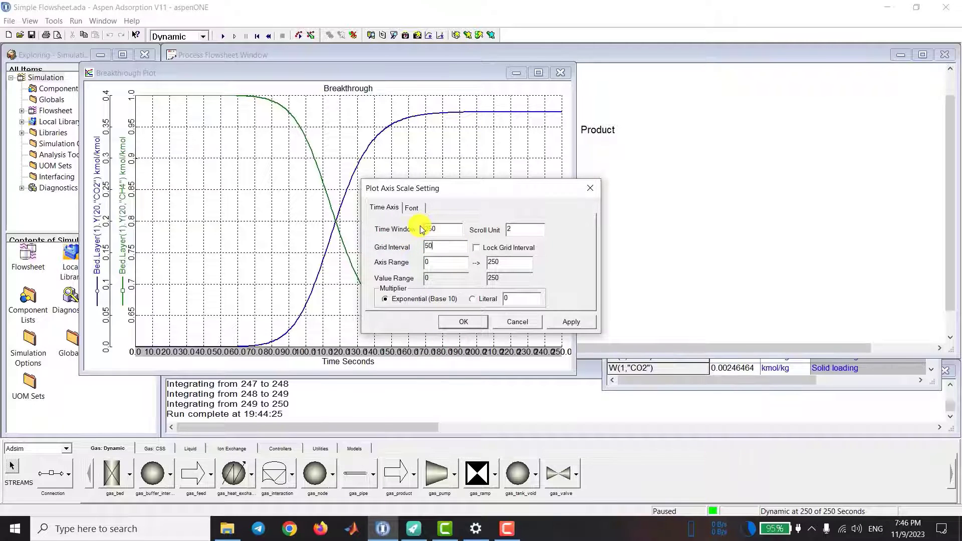
{"action": "type", "text": "50"}
{"action": "left_click", "coordinate": [554, 320]}
{"action": "left_click", "coordinate": [463, 322]}
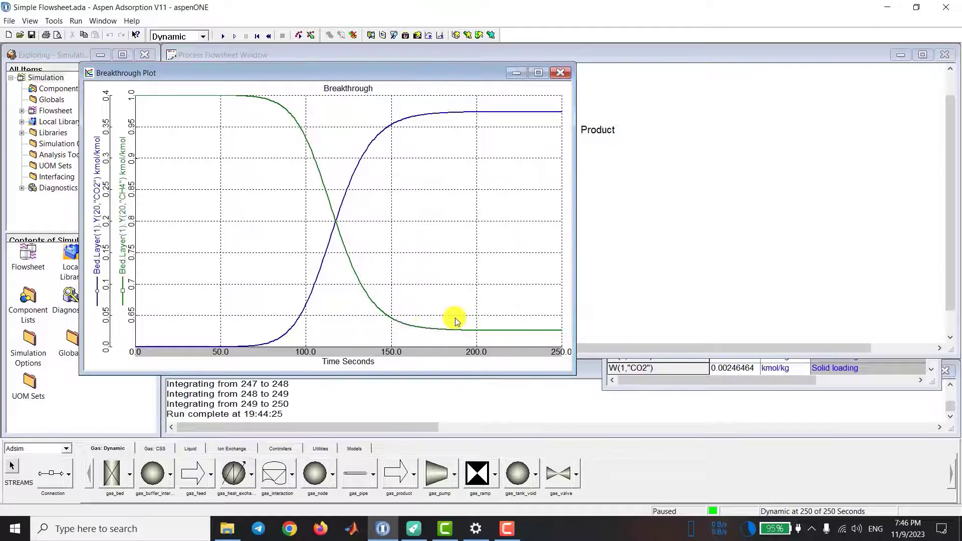
{"action": "left_click_drag", "start_coordinate": [421, 75], "coordinate": [537, 73]}
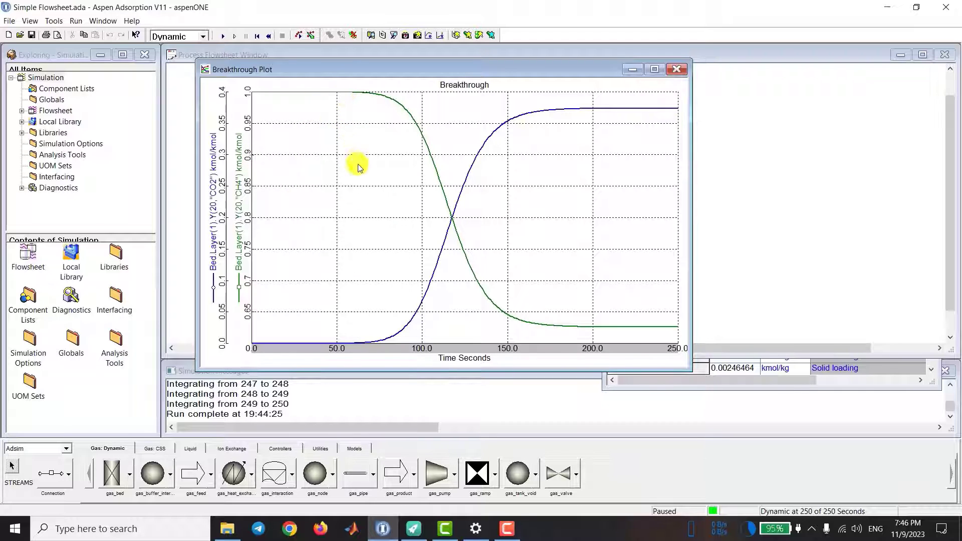
Step: Map both Breakthrough plot variables to one shared axis and inspect the CO2 curve's plateau
{"action": "right_click", "coordinate": [289, 202]}
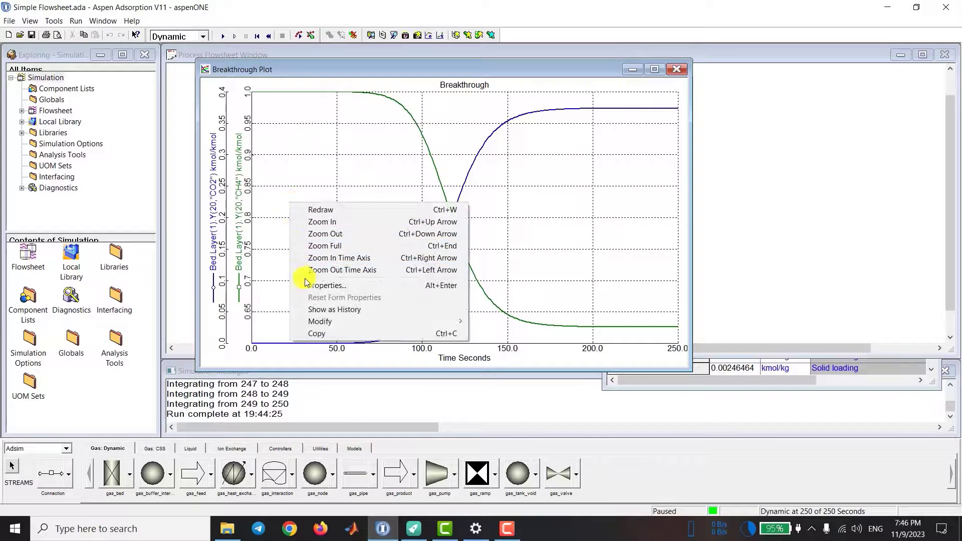
{"action": "left_click", "coordinate": [289, 110]}
{"action": "right_click", "coordinate": [289, 172]}
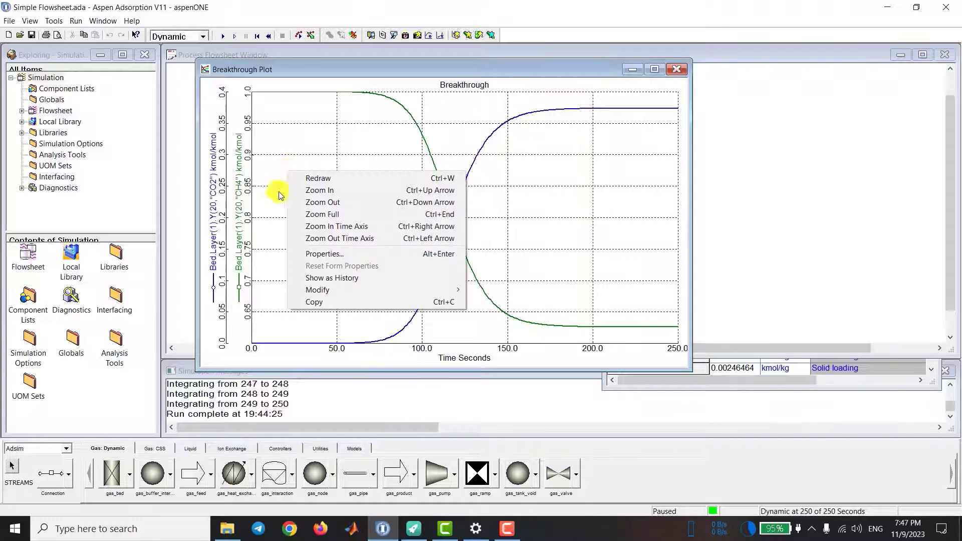
{"action": "left_click", "coordinate": [306, 256]}
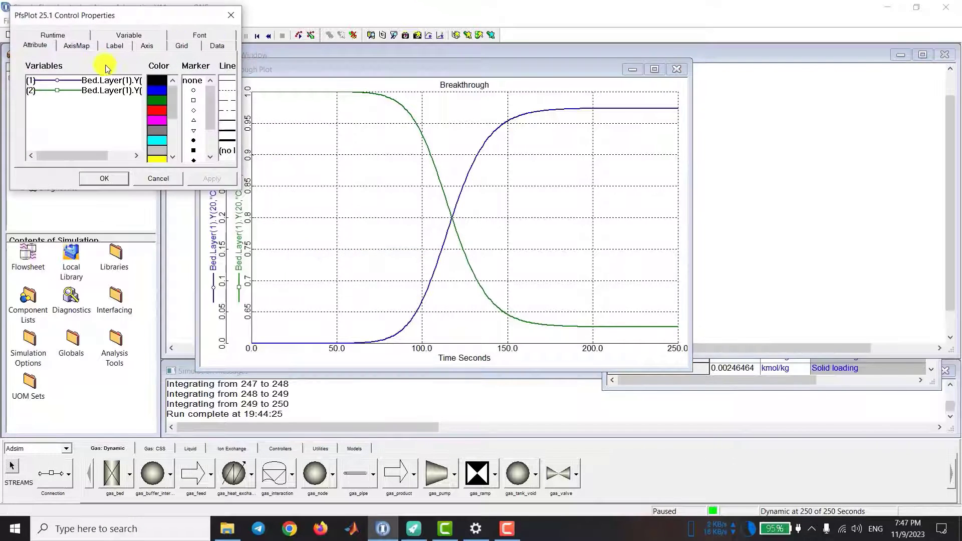
{"action": "left_click", "coordinate": [78, 46]}
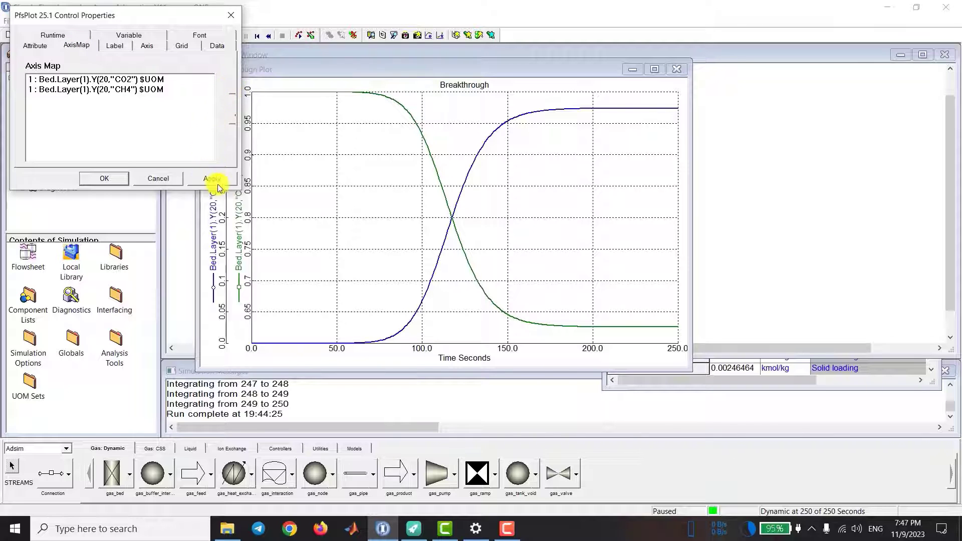
{"action": "left_click", "coordinate": [215, 179]}
{"action": "left_click", "coordinate": [104, 178]}
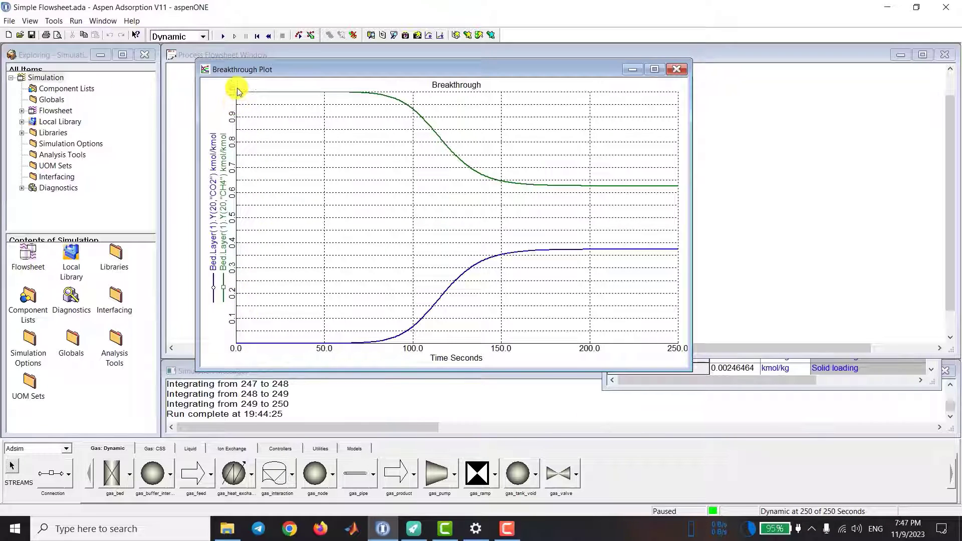
{"action": "right_click", "coordinate": [341, 261]}
{"action": "key", "text": "Escape"}
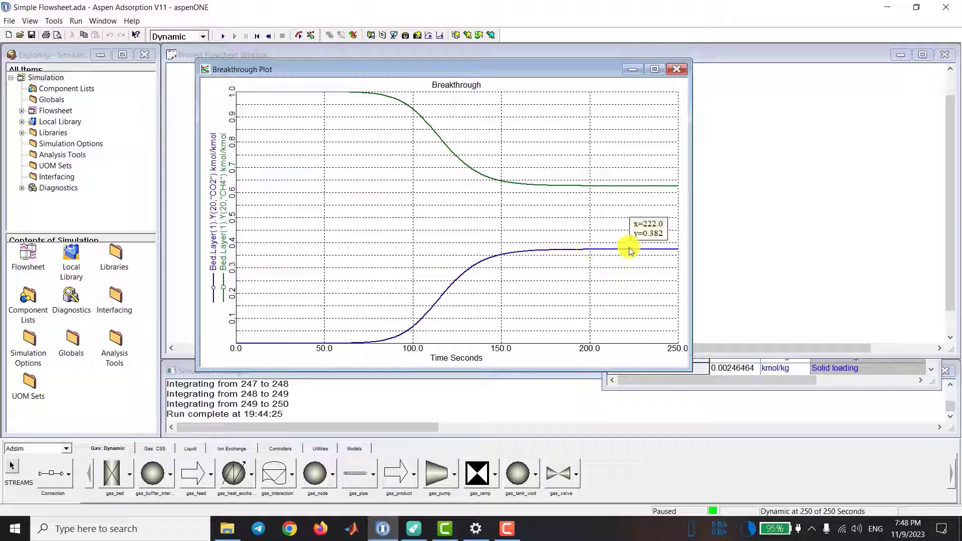
{"action": "mouse_move", "coordinate": [650, 250]}
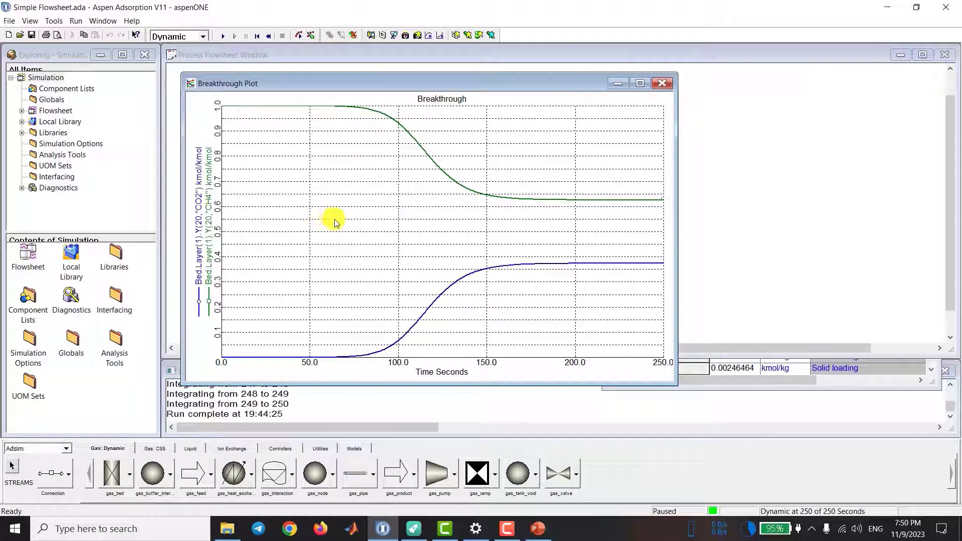
Step: Map the plot's CO2 and CH4 mole fractions back to separate axes
{"action": "right_click", "coordinate": [340, 220]}
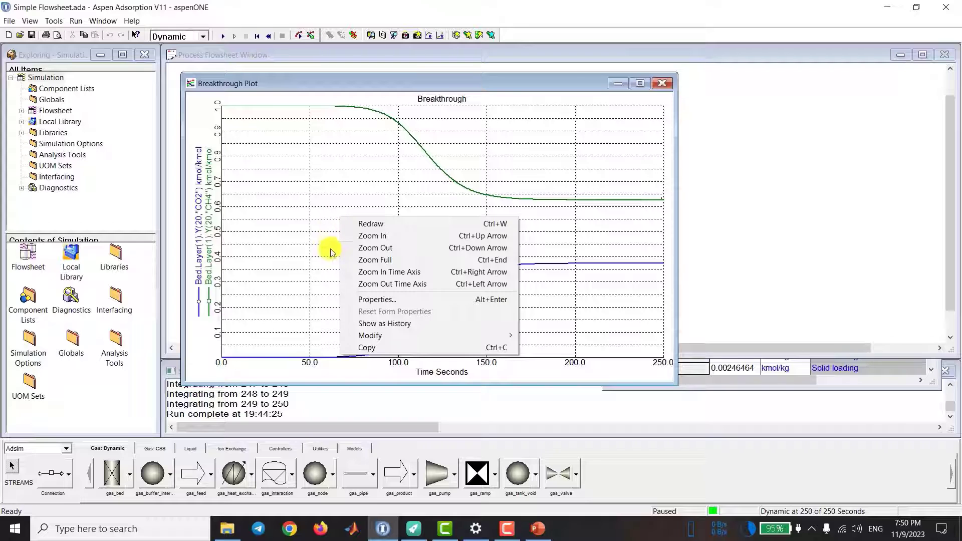
{"action": "left_click", "coordinate": [347, 300]}
{"action": "left_click", "coordinate": [75, 44]}
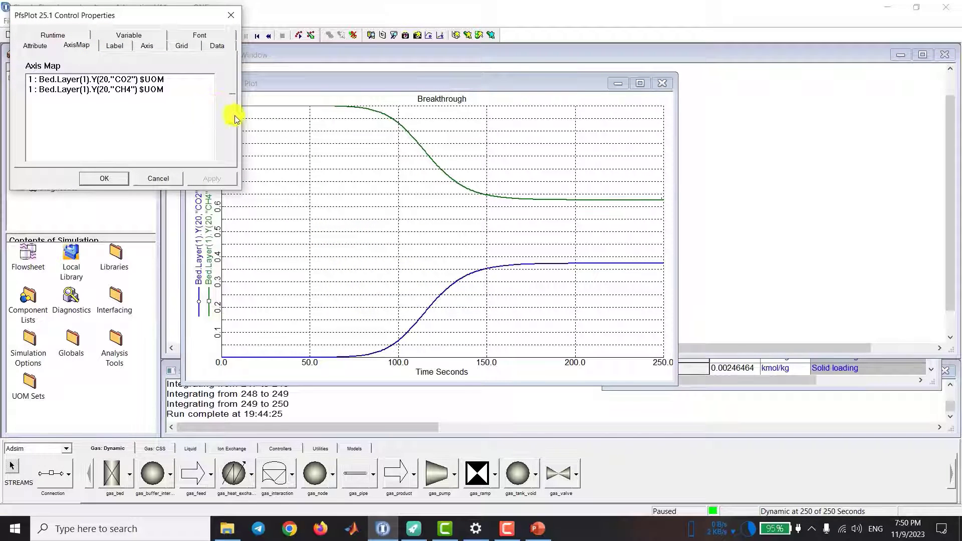
{"action": "left_click", "coordinate": [120, 177]}
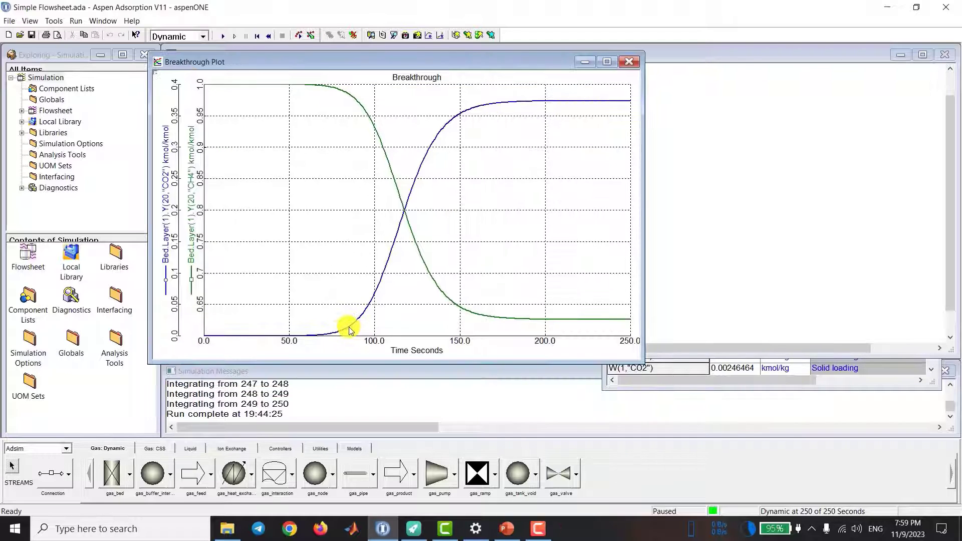
Step: Set the upper limit of the CO2 mole fraction axis range to 5e-4
{"action": "mouse_move", "coordinate": [351, 326]}
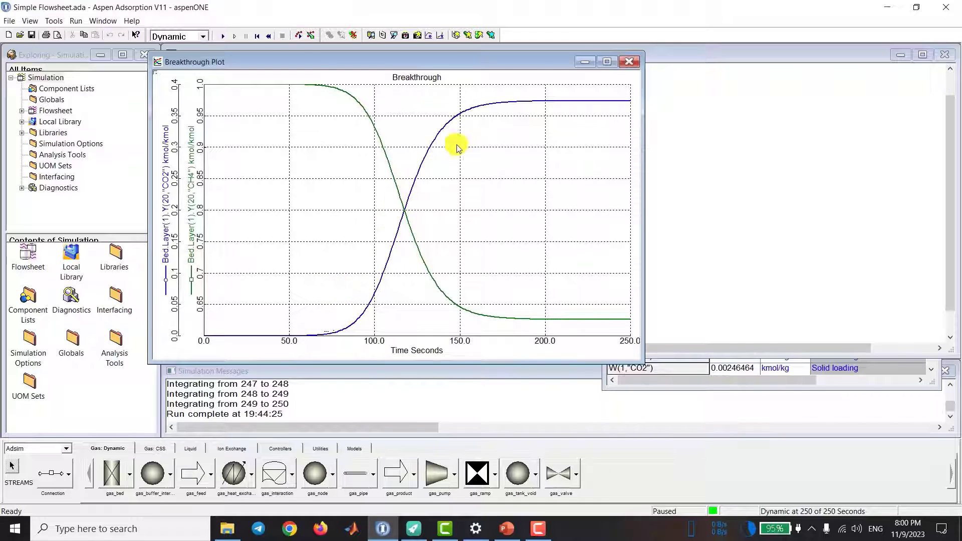
{"action": "double_click", "coordinate": [175, 214]}
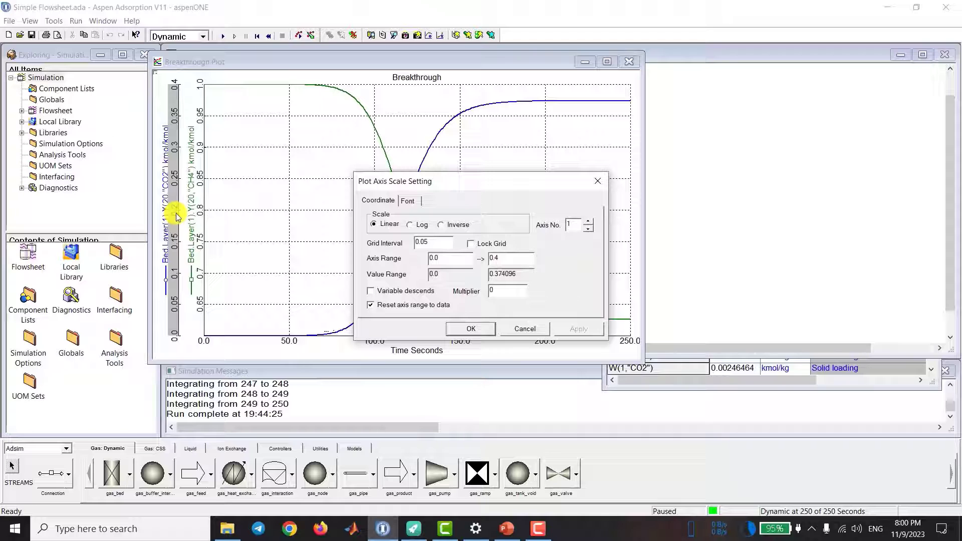
{"action": "left_click_drag", "start_coordinate": [501, 258], "coordinate": [445, 255]}
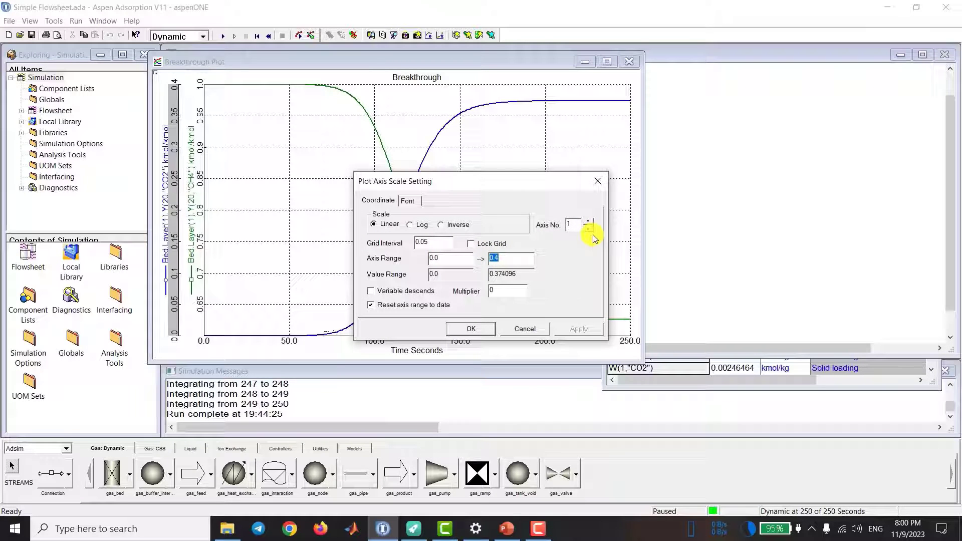
{"action": "type", "text": "5e-4"}
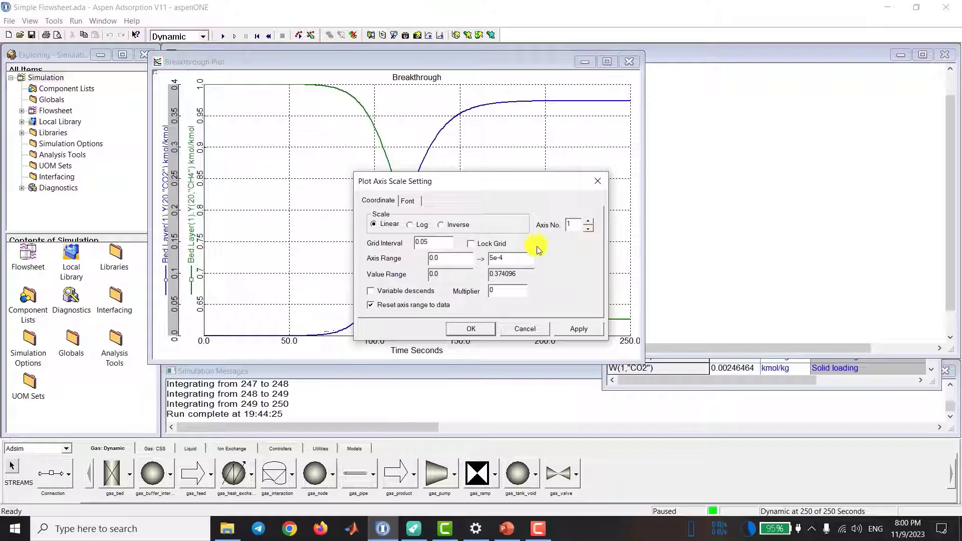
{"action": "left_click", "coordinate": [474, 329]}
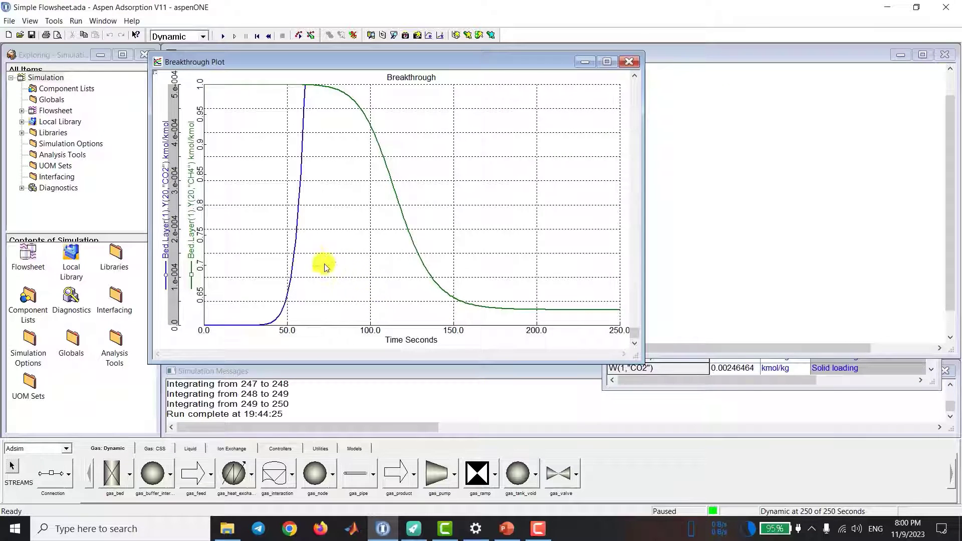
Step: Read the time at which the CO2 curve reaches 1e-4 on the Breakthrough plot
{"action": "left_click", "coordinate": [292, 272]}
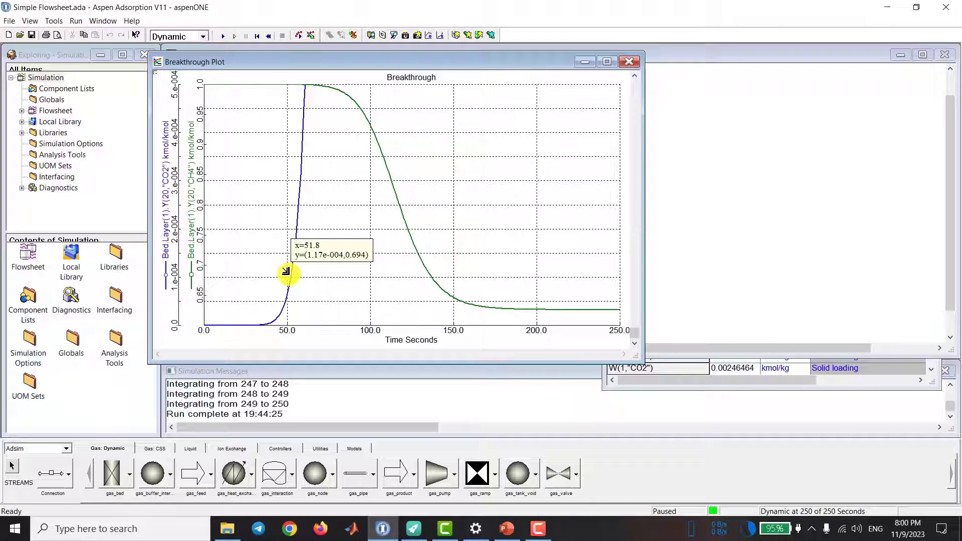
{"action": "left_click", "coordinate": [289, 275]}
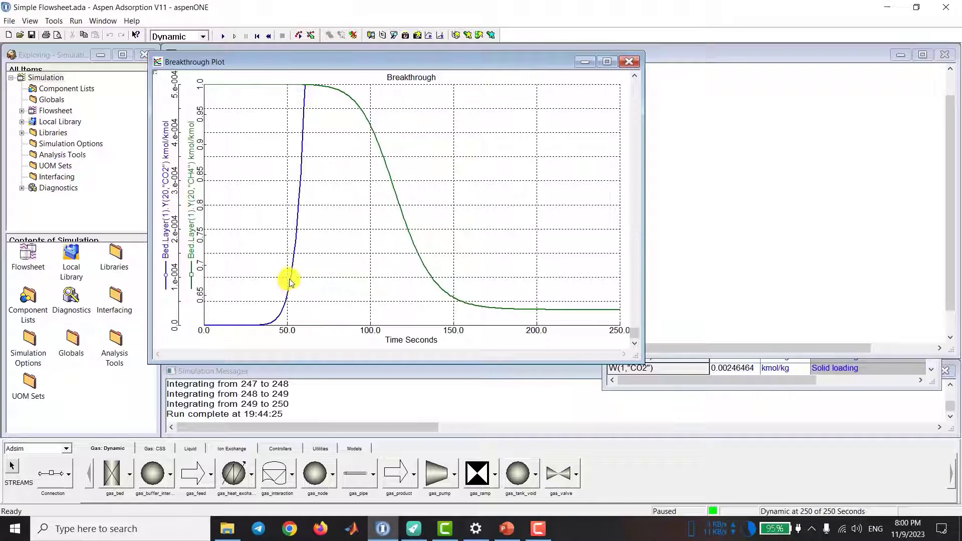
{"action": "left_click", "coordinate": [287, 274]}
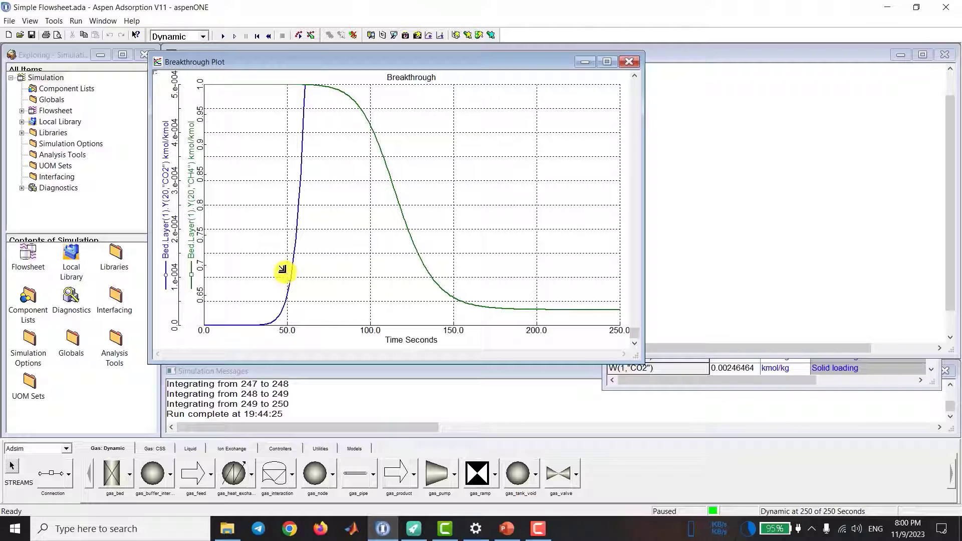
{"action": "left_click", "coordinate": [289, 277]}
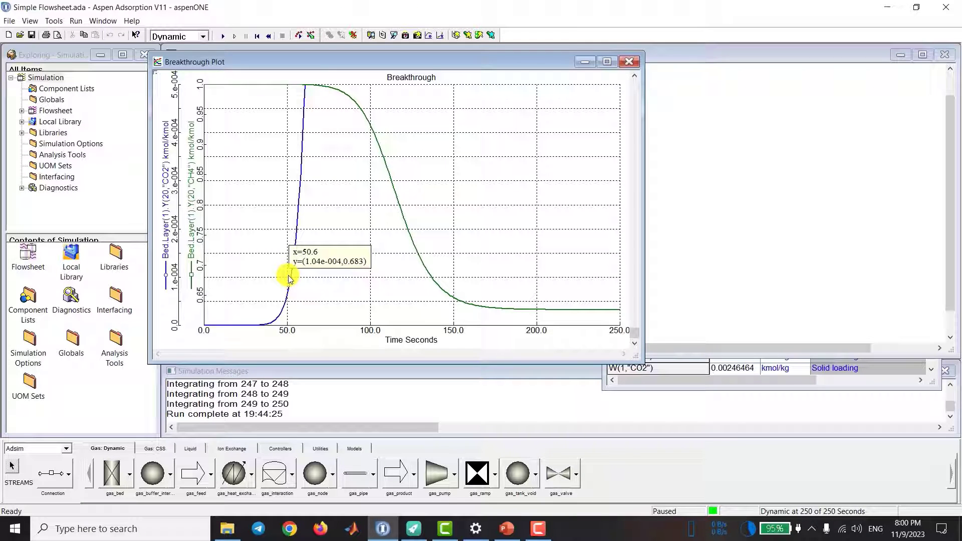
Step: Show the Breakthrough plot as a history table, copy the entire table, and clear the selection
{"action": "right_click", "coordinate": [338, 241]}
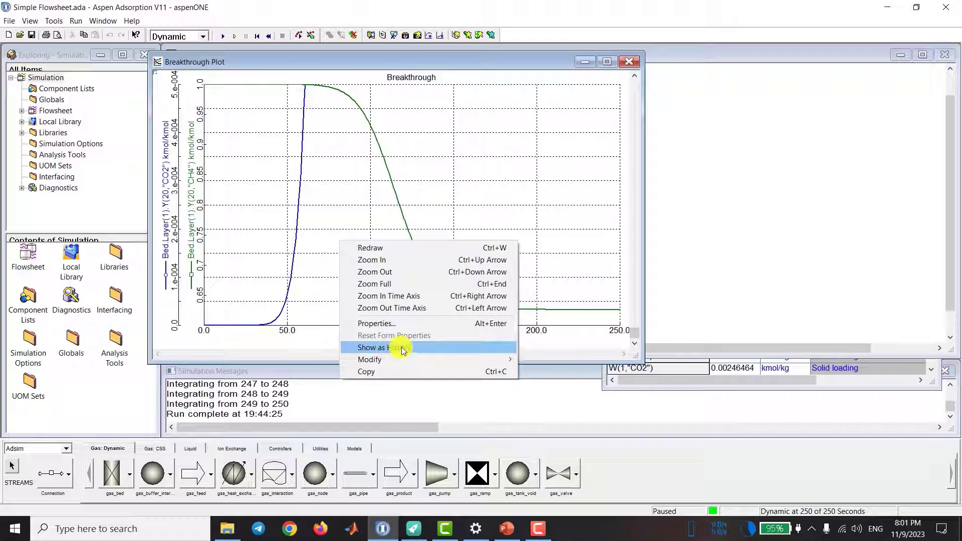
{"action": "left_click", "coordinate": [421, 349]}
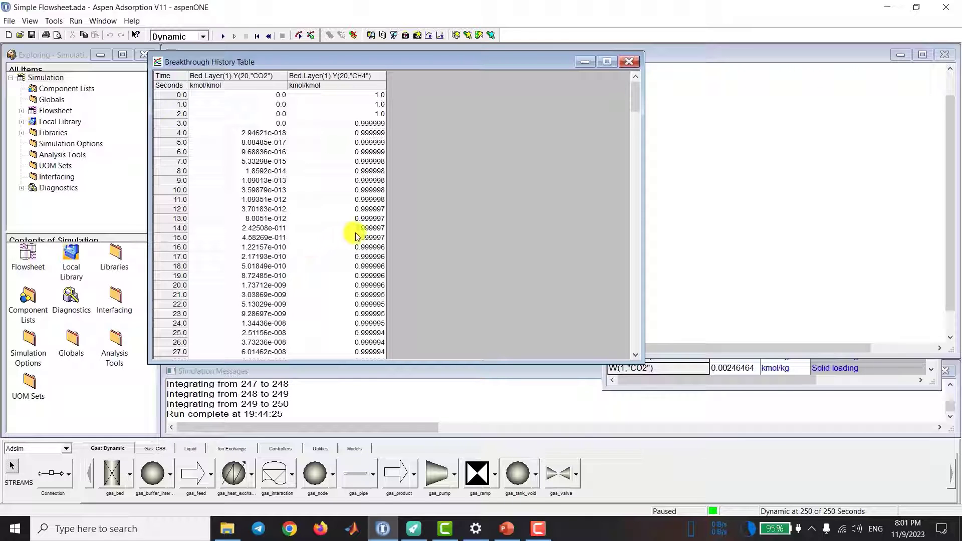
{"action": "scroll", "coordinate": [360, 231], "scroll_direction": "down", "scroll_amount": 1}
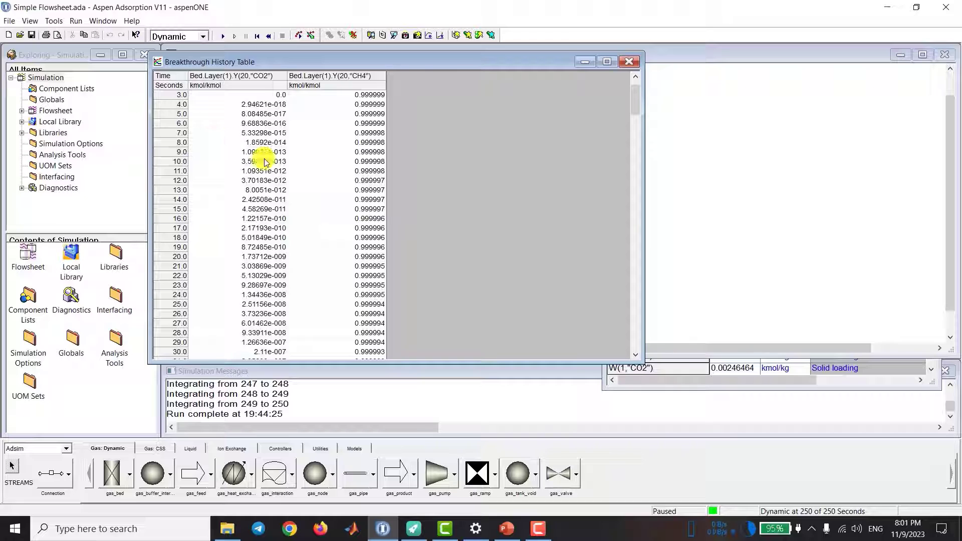
{"action": "scroll", "coordinate": [264, 165], "scroll_direction": "up", "scroll_amount": 1}
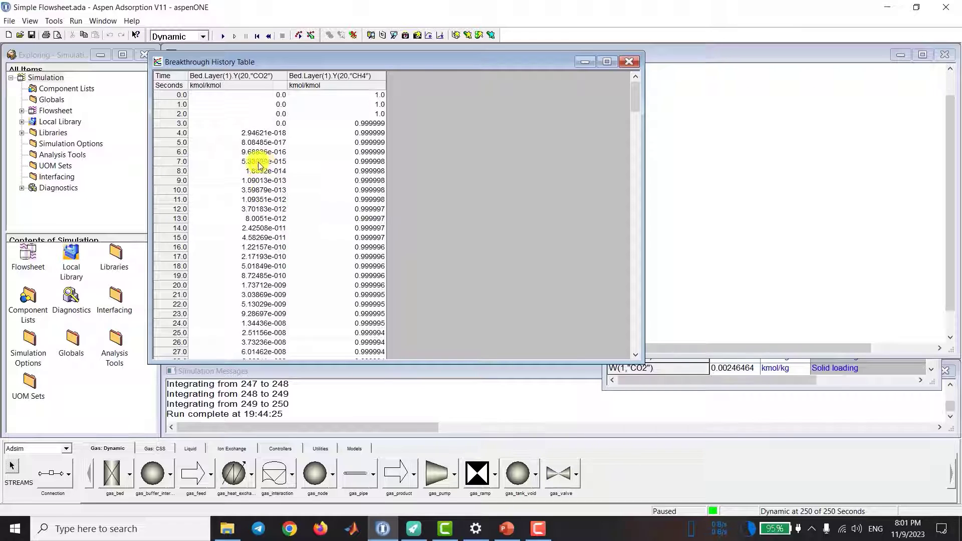
{"action": "left_click", "coordinate": [171, 78]}
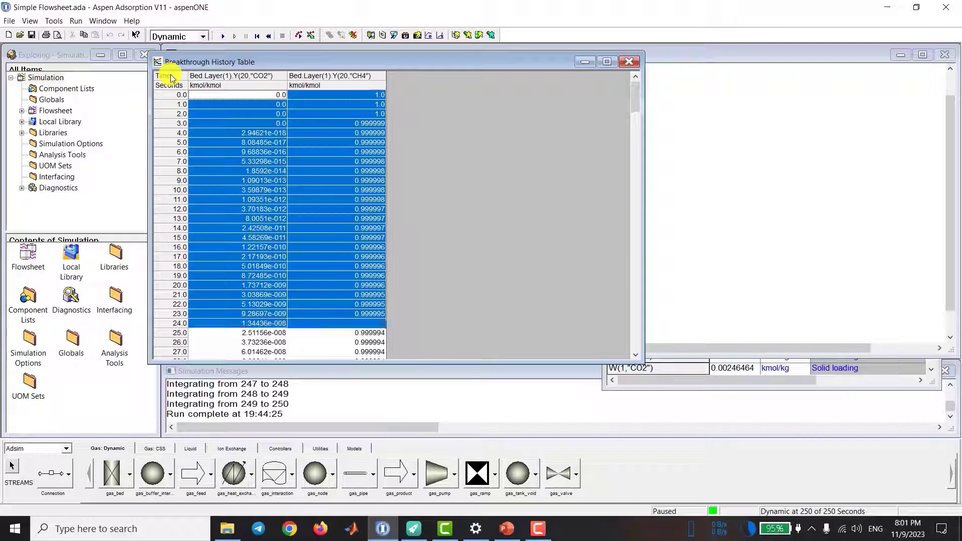
{"action": "right_click", "coordinate": [175, 79]}
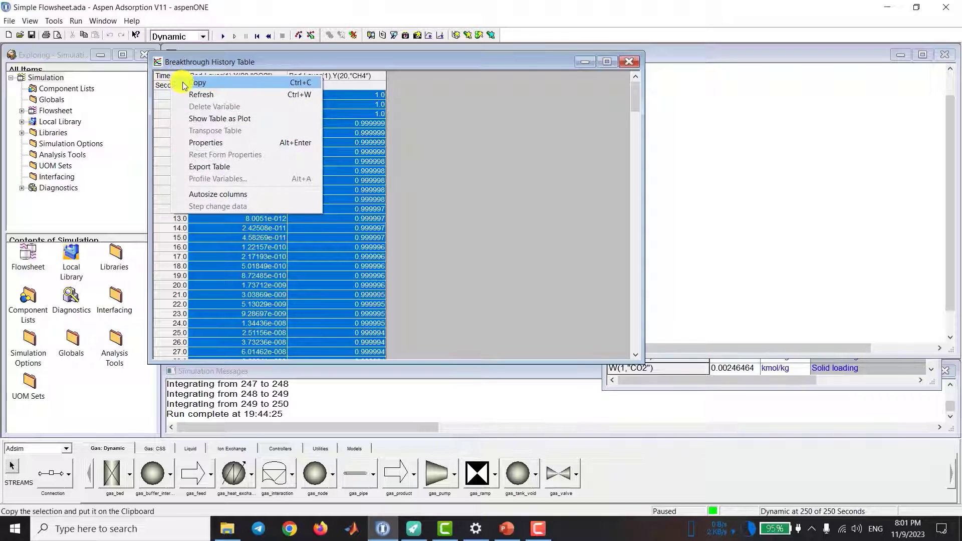
{"action": "left_click", "coordinate": [178, 83]}
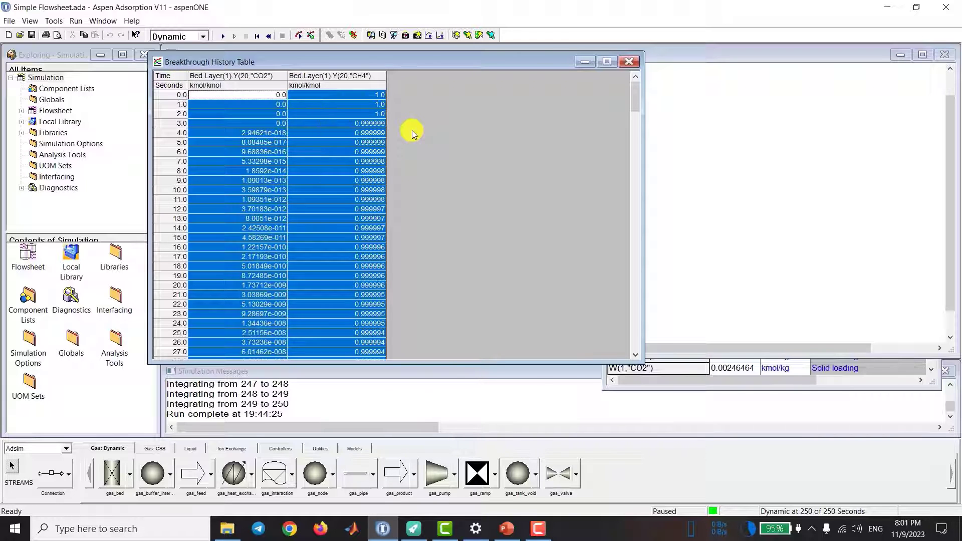
{"action": "left_click", "coordinate": [219, 94]}
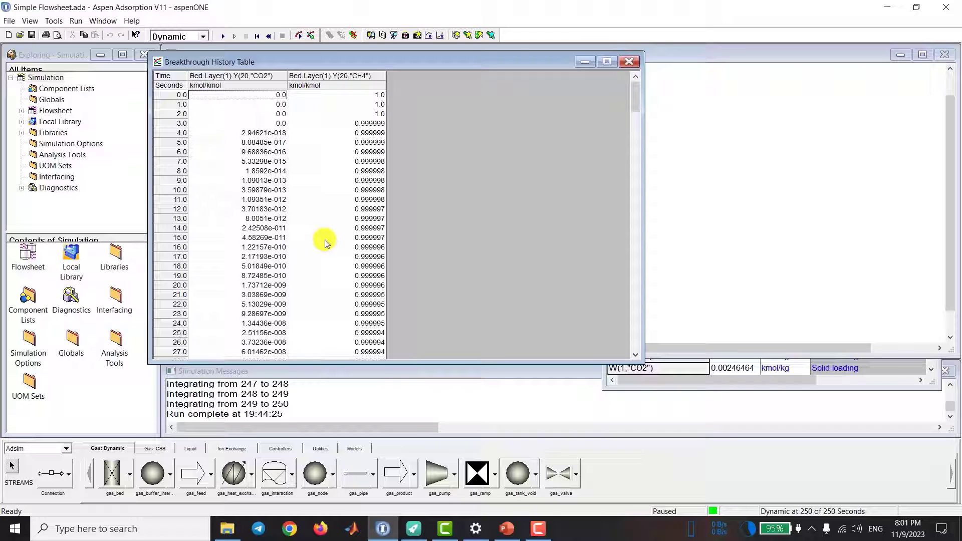
Step: Examine the history table rows from 50 to 53 seconds for the time when the CO2 mole fraction reaches 1e-4
{"action": "scroll", "coordinate": [324, 243], "scroll_direction": "down", "scroll_amount": 7}
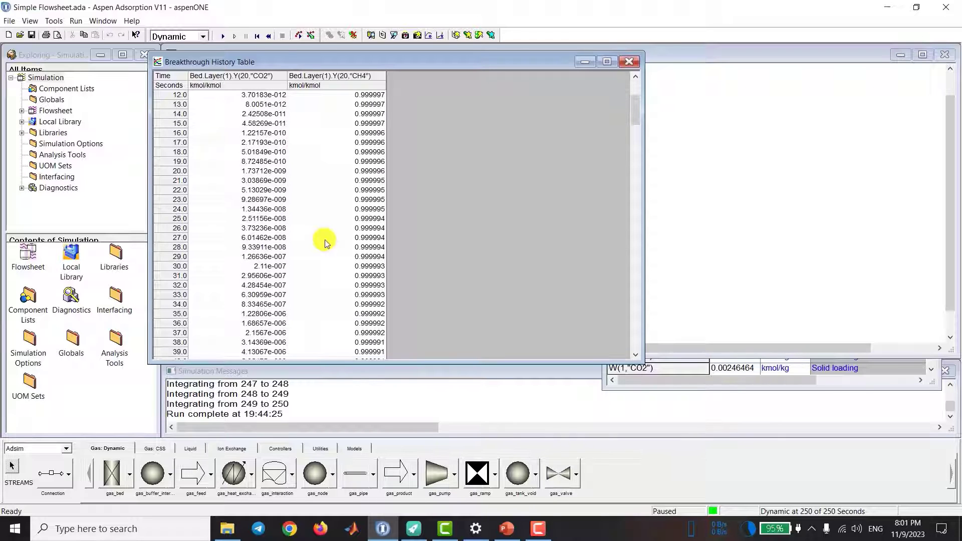
{"action": "scroll", "coordinate": [324, 243], "scroll_direction": "down", "scroll_amount": 2}
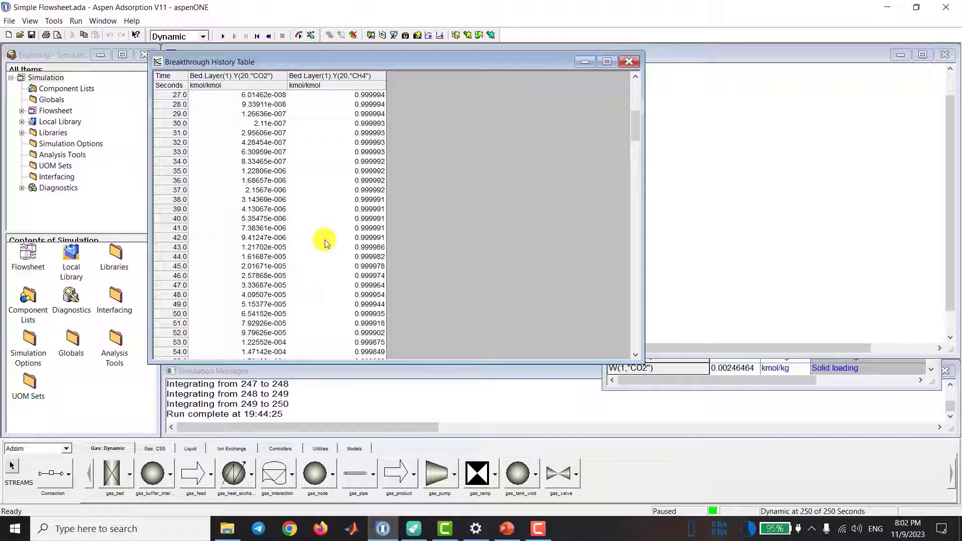
{"action": "scroll", "coordinate": [325, 242], "scroll_direction": "down", "scroll_amount": 1}
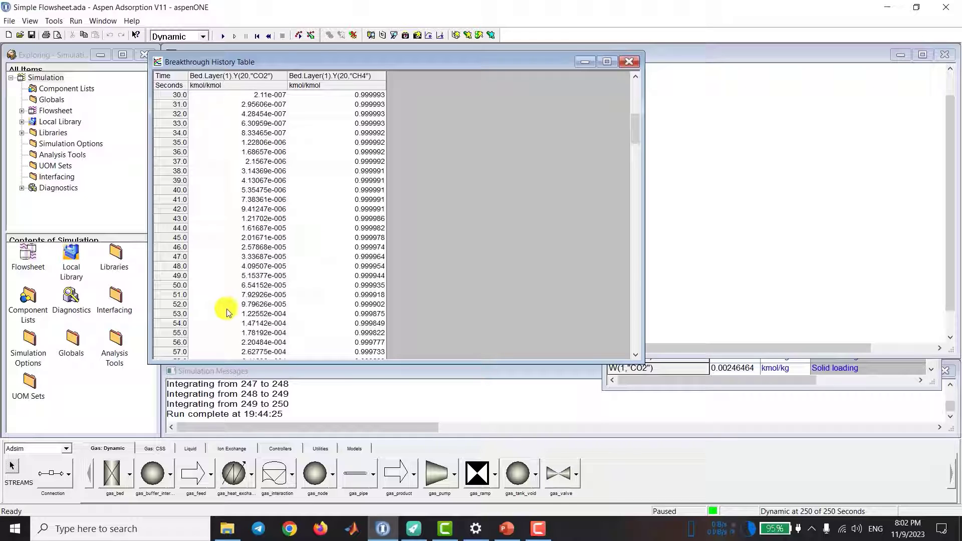
{"action": "left_click", "coordinate": [182, 305]}
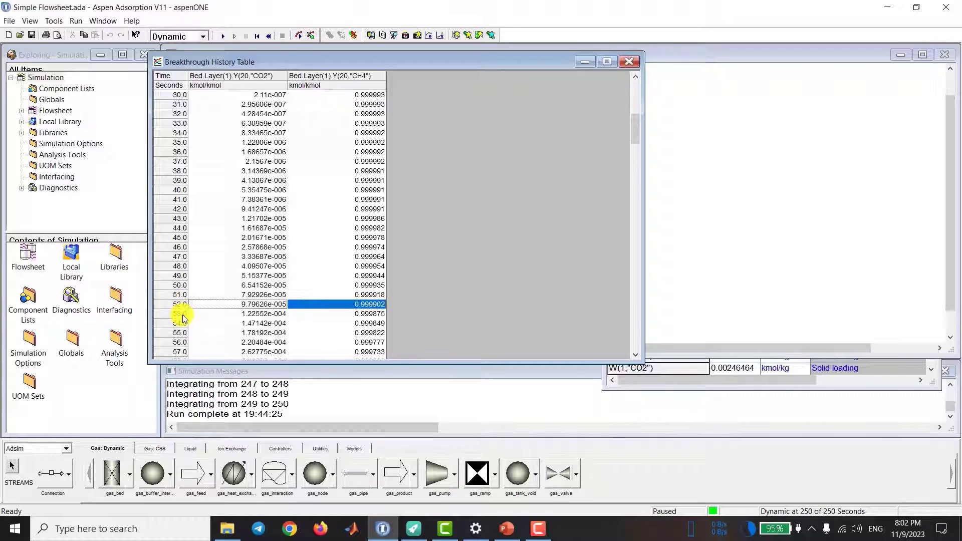
{"action": "left_click", "coordinate": [182, 315]}
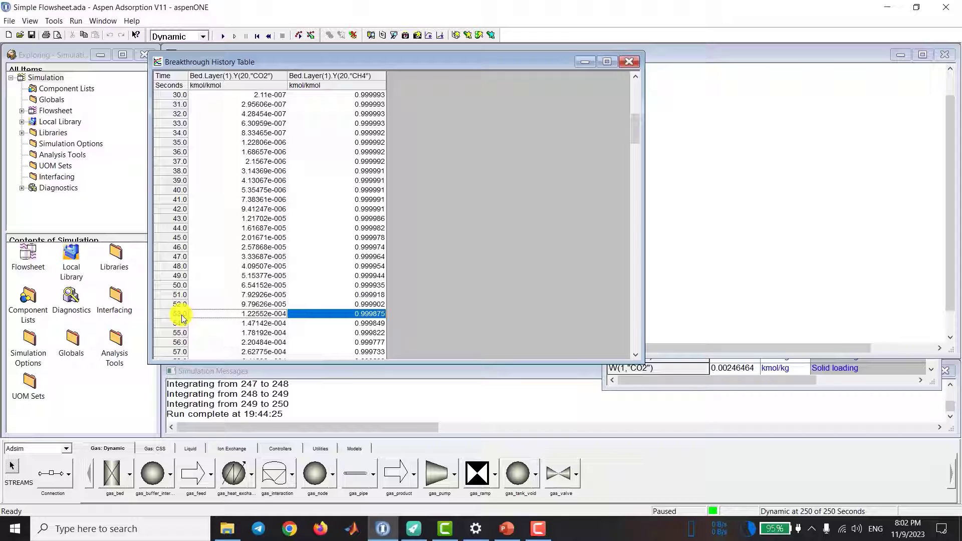
{"action": "left_click", "coordinate": [177, 286]}
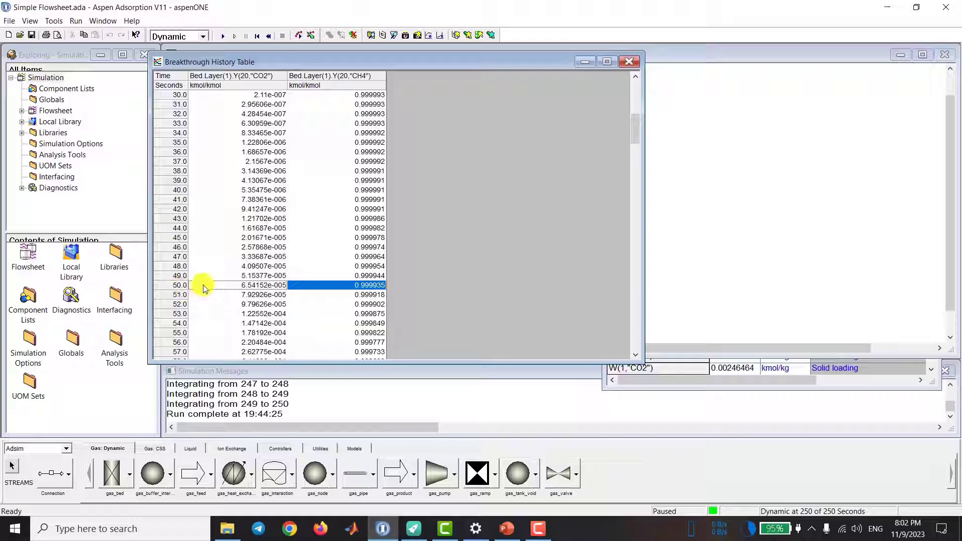
{"action": "scroll", "coordinate": [203, 289], "scroll_direction": "up", "scroll_amount": 1}
{"action": "scroll", "coordinate": [203, 300], "scroll_direction": "down", "scroll_amount": 1}
{"action": "left_click", "coordinate": [265, 297]}
{"action": "left_click", "coordinate": [265, 307]}
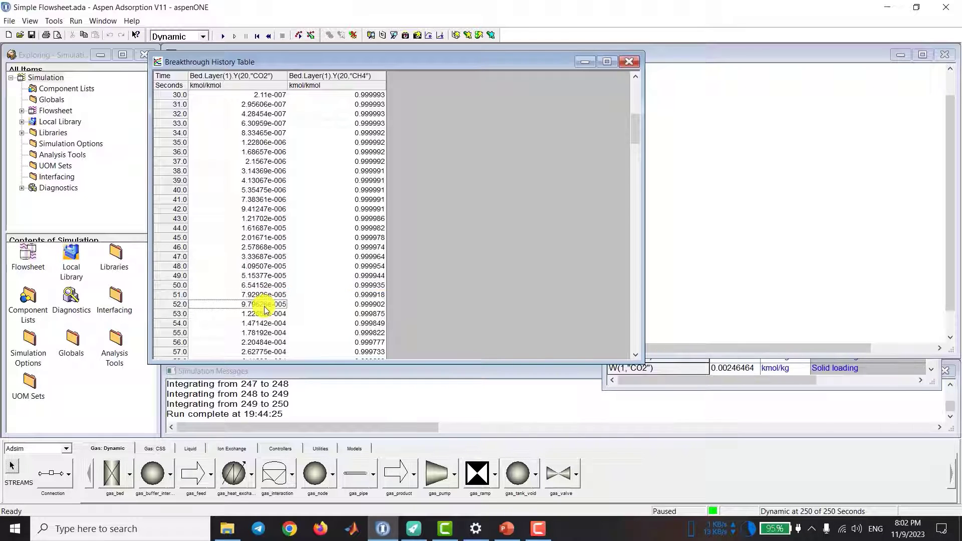
Step: Check the CO2 mole fraction in the 50-second row of the history table and move the table window
{"action": "scroll", "coordinate": [260, 308], "scroll_direction": "up", "scroll_amount": 1}
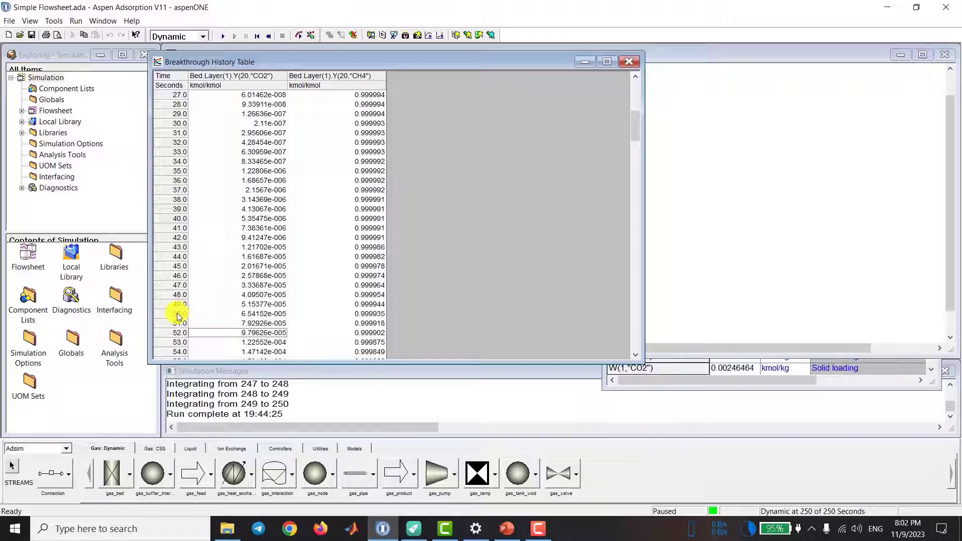
{"action": "left_click", "coordinate": [198, 314]}
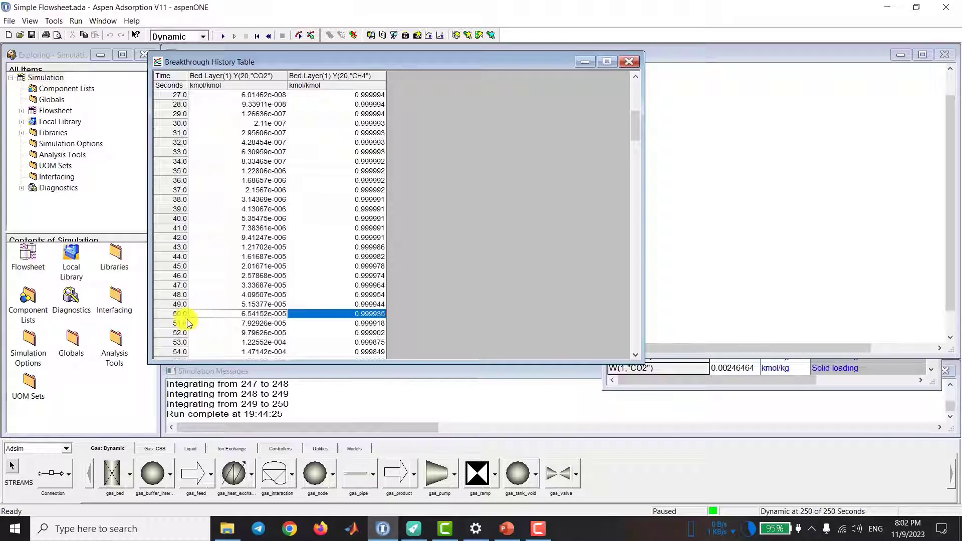
{"action": "left_click_drag", "start_coordinate": [320, 62], "coordinate": [474, 70]}
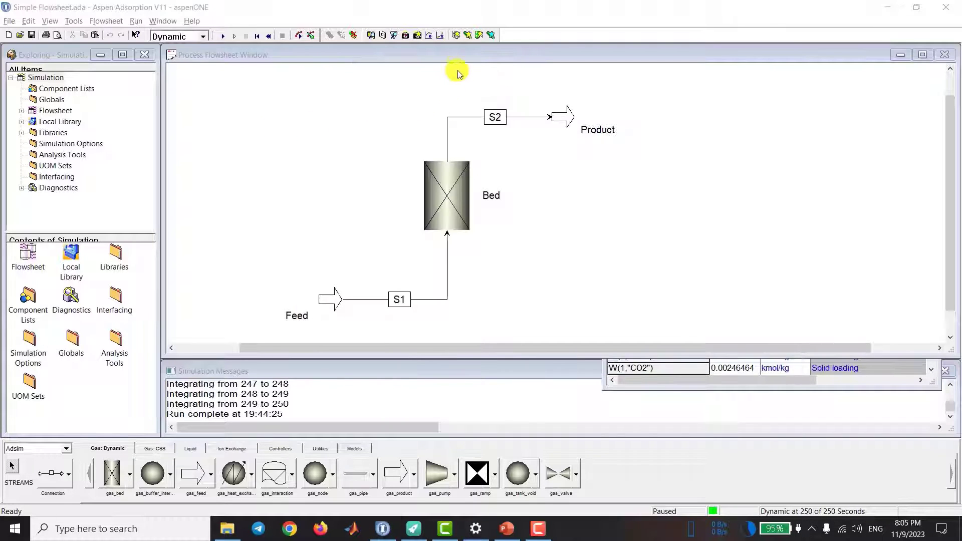
Step: Create a new flowsheet plot form named Temperature
{"action": "left_click", "coordinate": [455, 37]}
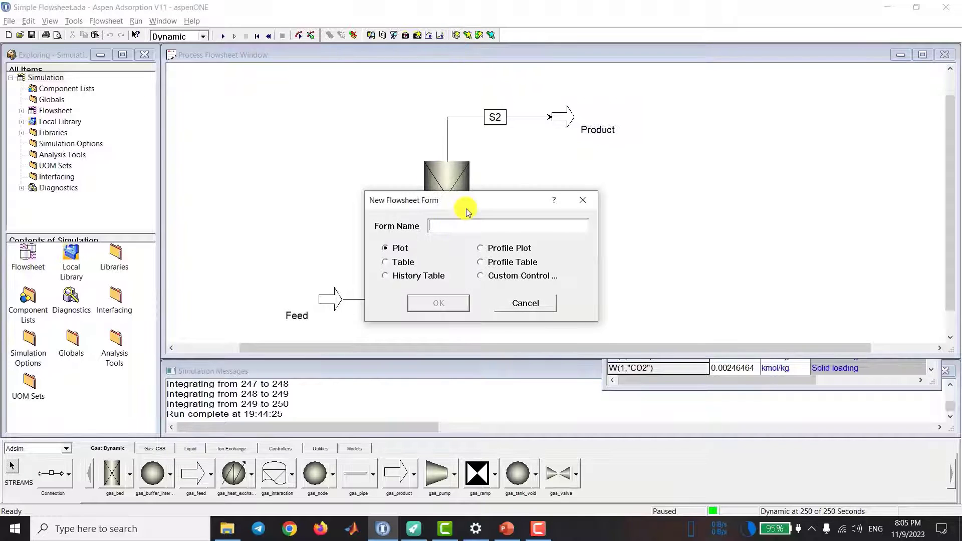
{"action": "type", "text": "Temperature"}
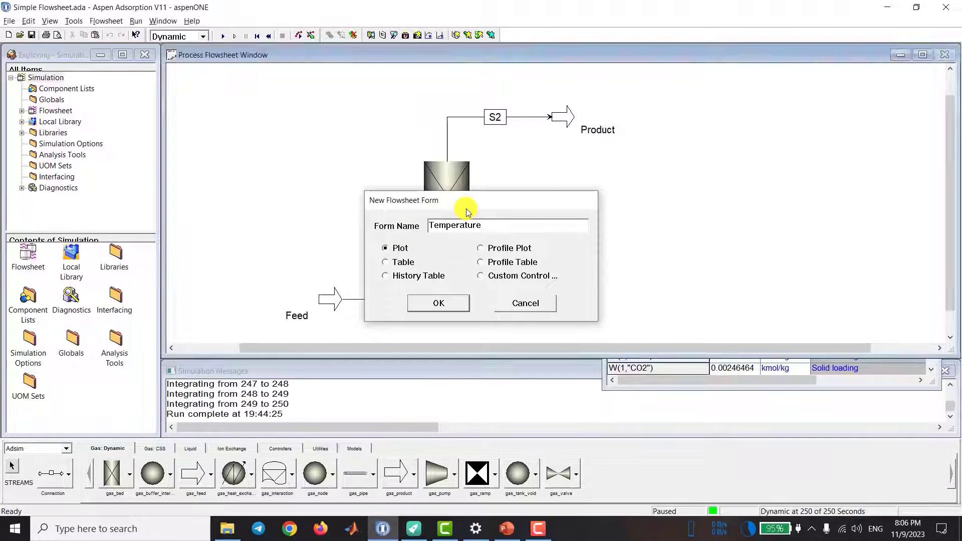
{"action": "key", "text": "Return"}
Step: Change the unit of gas temperature Tg(20) in the bed results table to C and add Tg(20) to the Temperature plot
{"action": "left_click", "coordinate": [724, 372]}
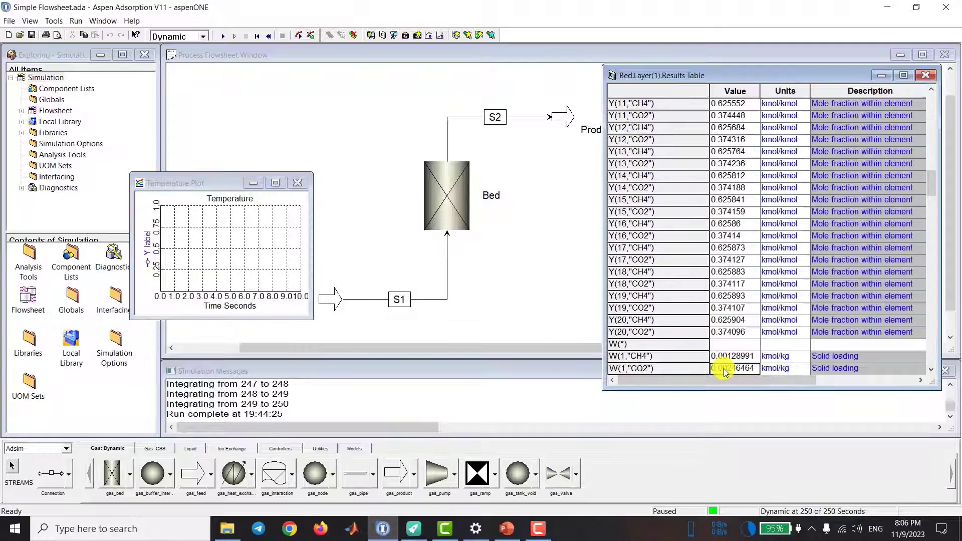
{"action": "scroll", "coordinate": [712, 354], "scroll_direction": "down", "scroll_amount": 7}
{"action": "scroll", "coordinate": [709, 350], "scroll_direction": "down", "scroll_amount": 15}
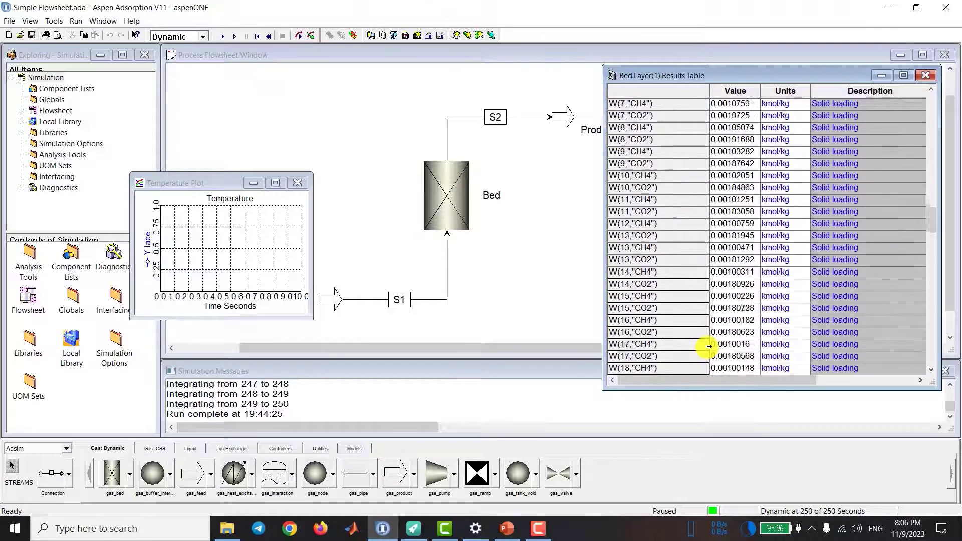
{"action": "scroll", "coordinate": [707, 346], "scroll_direction": "down", "scroll_amount": 6}
{"action": "left_click", "coordinate": [651, 344]}
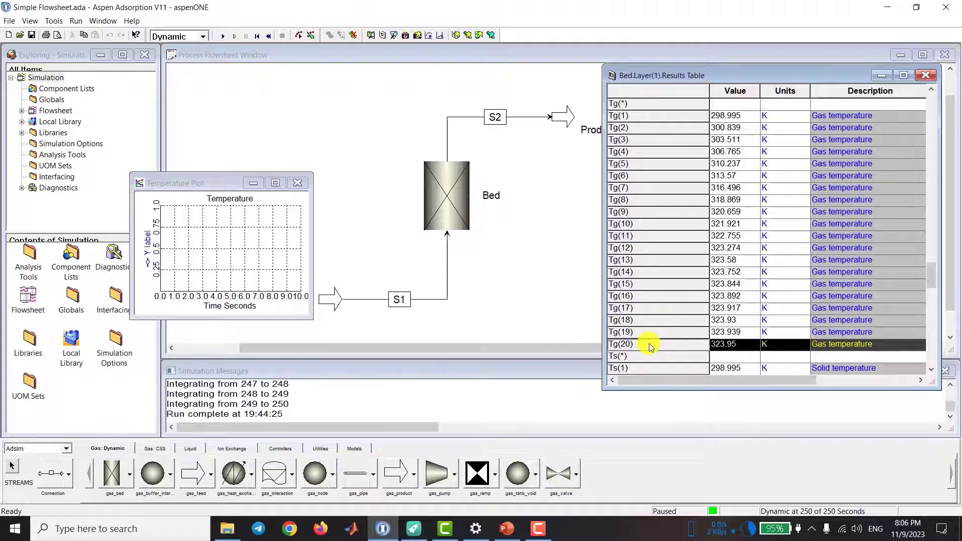
{"action": "left_click", "coordinate": [800, 346]}
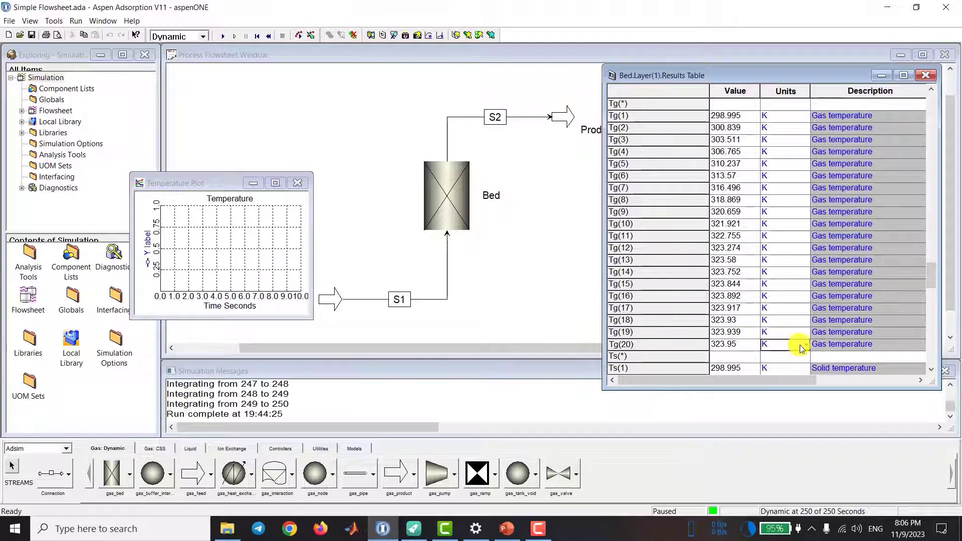
{"action": "left_click", "coordinate": [802, 345]}
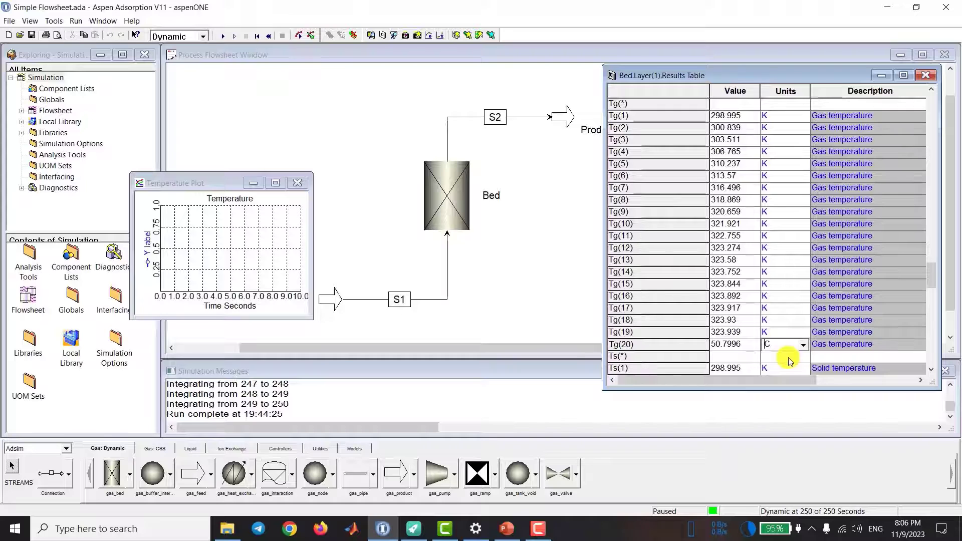
{"action": "left_click", "coordinate": [645, 345]}
{"action": "left_click_drag", "start_coordinate": [663, 346], "coordinate": [221, 253]}
Step: Change the unit of gas temperature Tg(10) to C and add Tg(10) to the Temperature plot
{"action": "left_click", "coordinate": [798, 248]}
{"action": "left_click", "coordinate": [795, 261]}
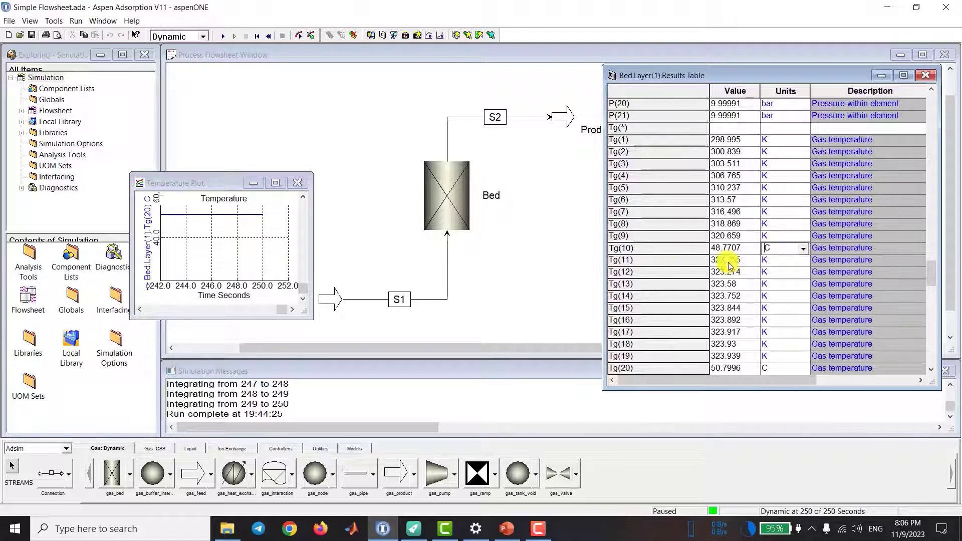
{"action": "left_click_drag", "start_coordinate": [633, 248], "coordinate": [236, 249]}
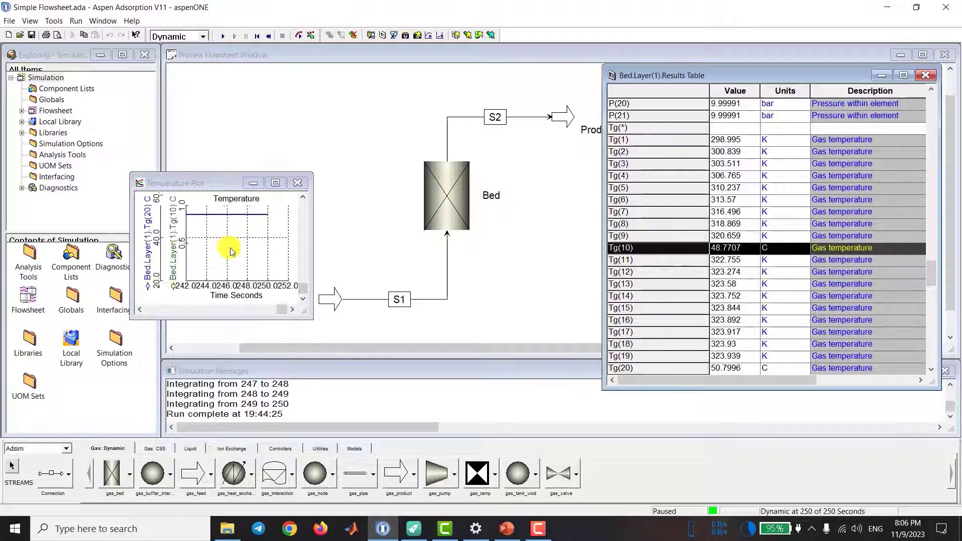
Step: Change the unit of gas temperature Tg(1) to C and add Tg(1) to the Temperature plot
{"action": "scroll", "coordinate": [797, 165], "scroll_direction": "up", "scroll_amount": 1}
{"action": "left_click", "coordinate": [803, 164]}
{"action": "left_click", "coordinate": [803, 164]}
{"action": "left_click", "coordinate": [796, 177]}
{"action": "left_click", "coordinate": [646, 164]}
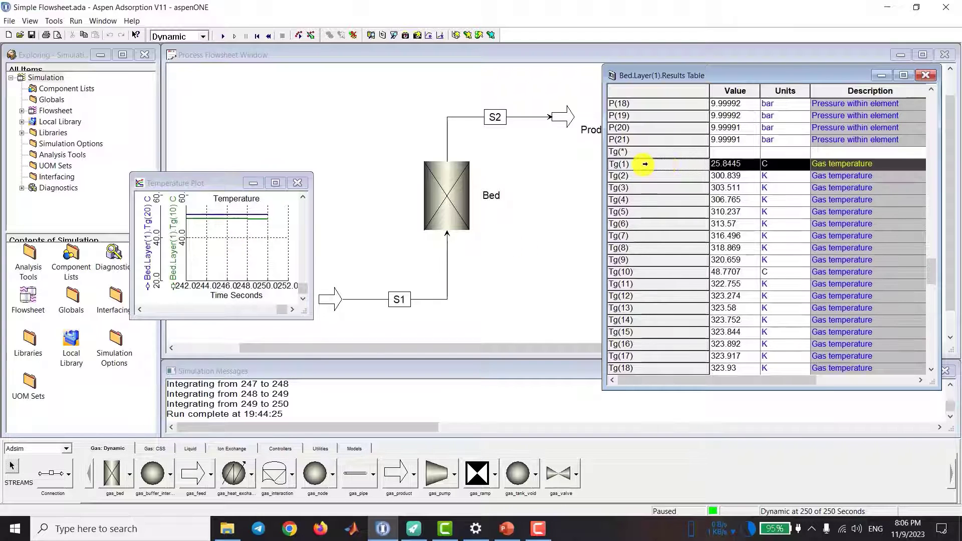
{"action": "left_click_drag", "start_coordinate": [670, 168], "coordinate": [258, 254]}
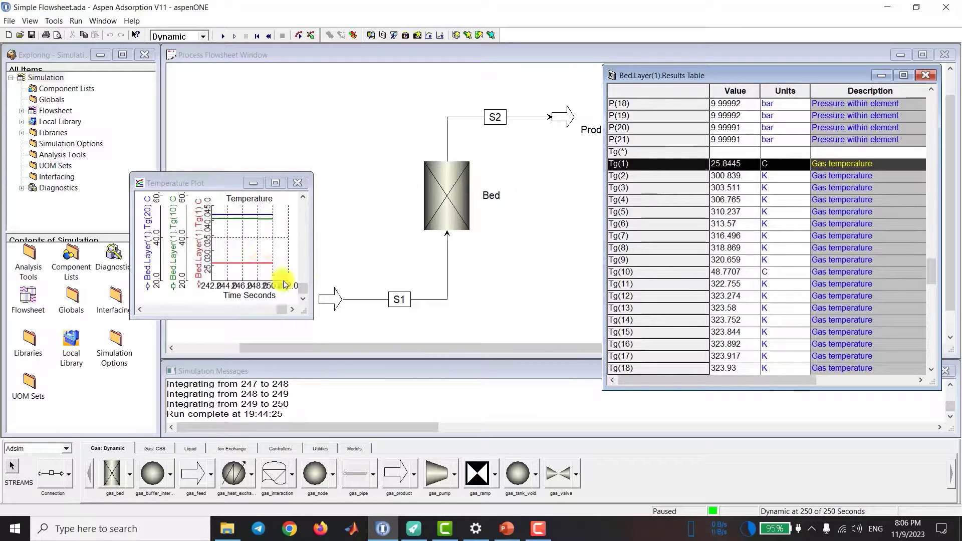
Step: Enlarge the Temperature plot window and zoom the plot to its full time range
{"action": "left_click_drag", "start_coordinate": [308, 319], "coordinate": [442, 360]}
{"action": "right_click", "coordinate": [306, 262]}
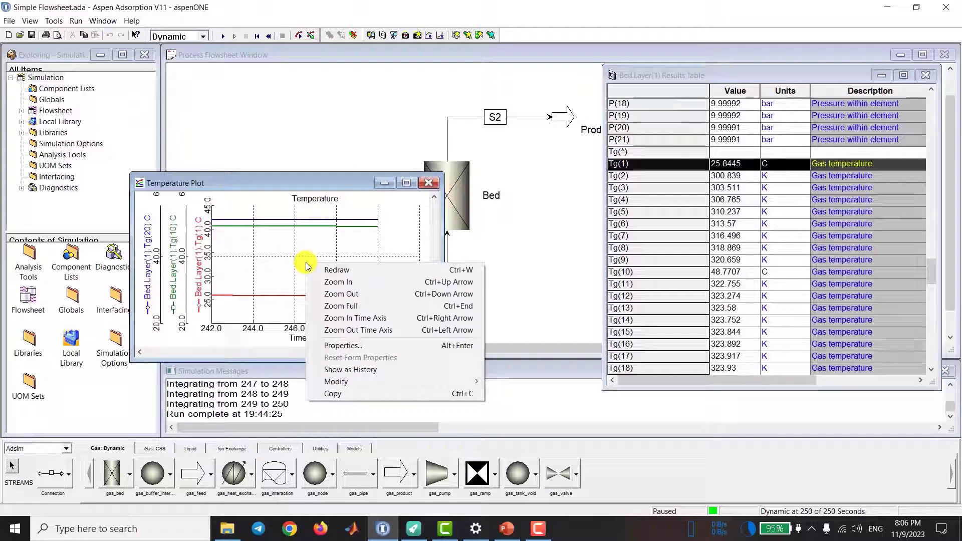
{"action": "left_click", "coordinate": [339, 307]}
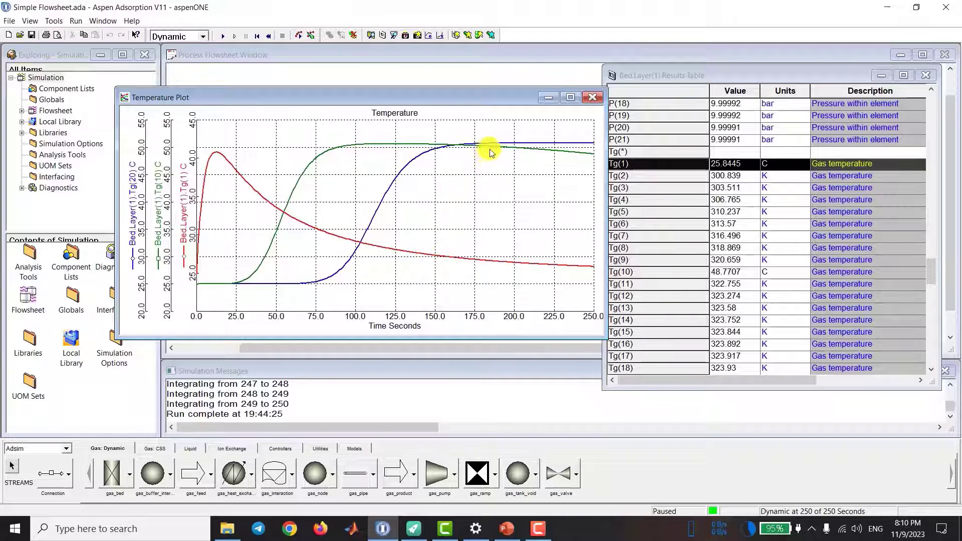
{"action": "mouse_move", "coordinate": [519, 150]}
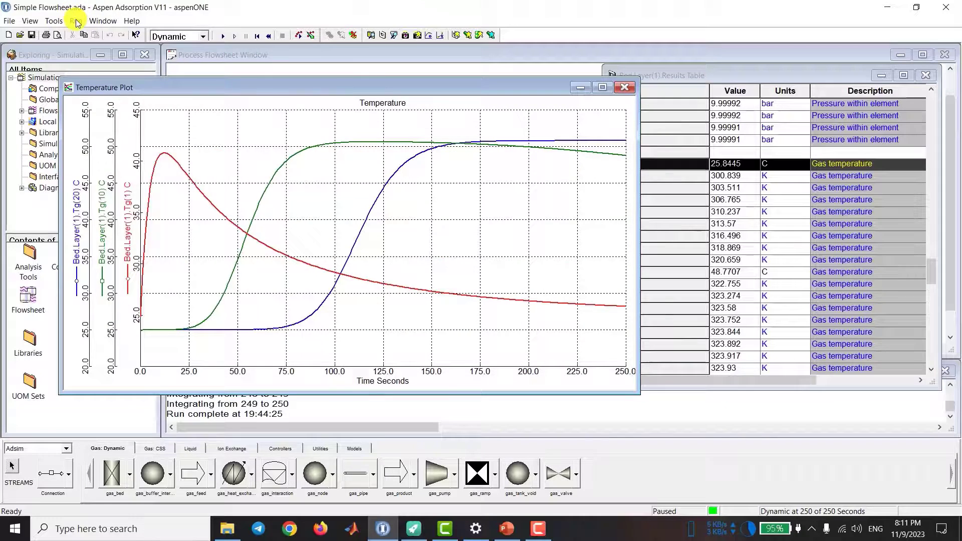
Step: Set the simulation to pause at 700 seconds in the run options and continue the dynamic run
{"action": "left_click", "coordinate": [76, 21]}
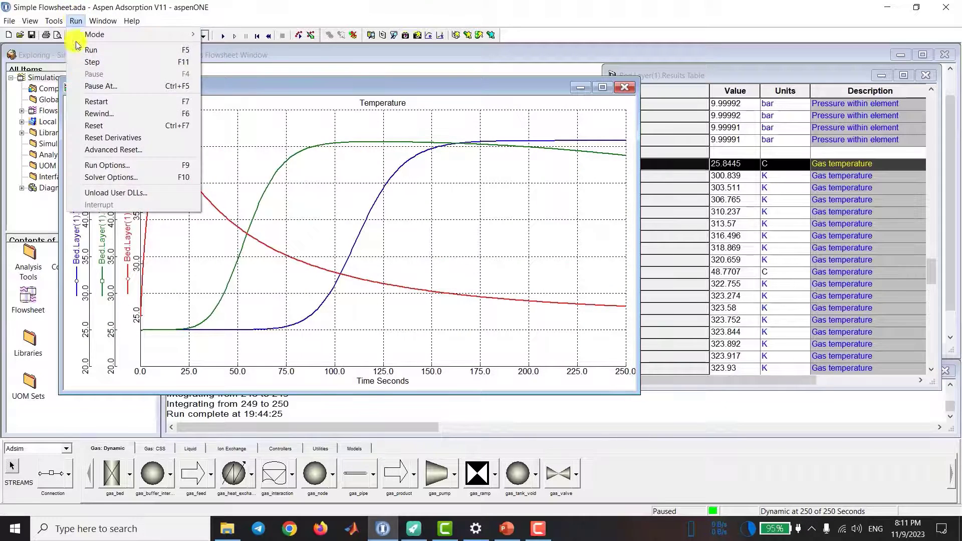
{"action": "left_click", "coordinate": [100, 160]}
{"action": "left_click", "coordinate": [500, 323]}
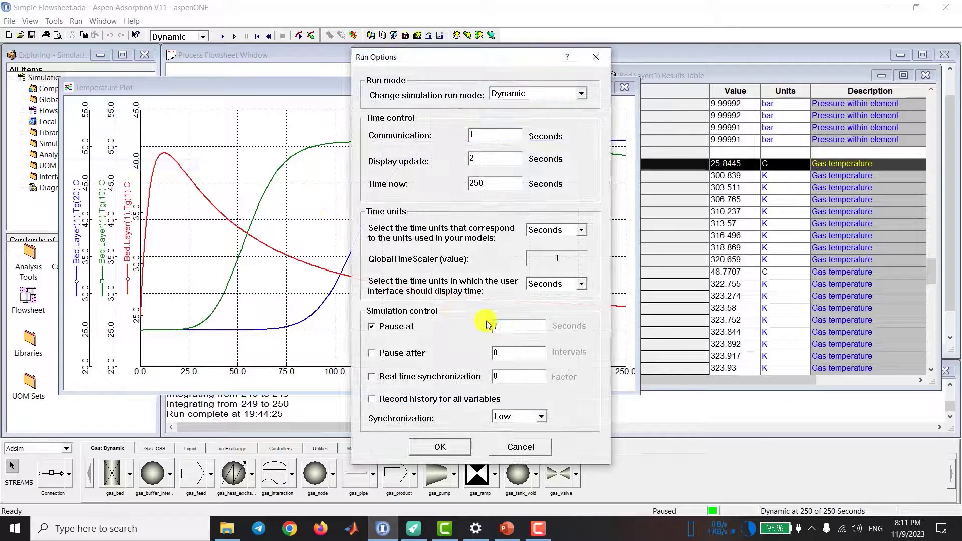
{"action": "left_click", "coordinate": [440, 447]}
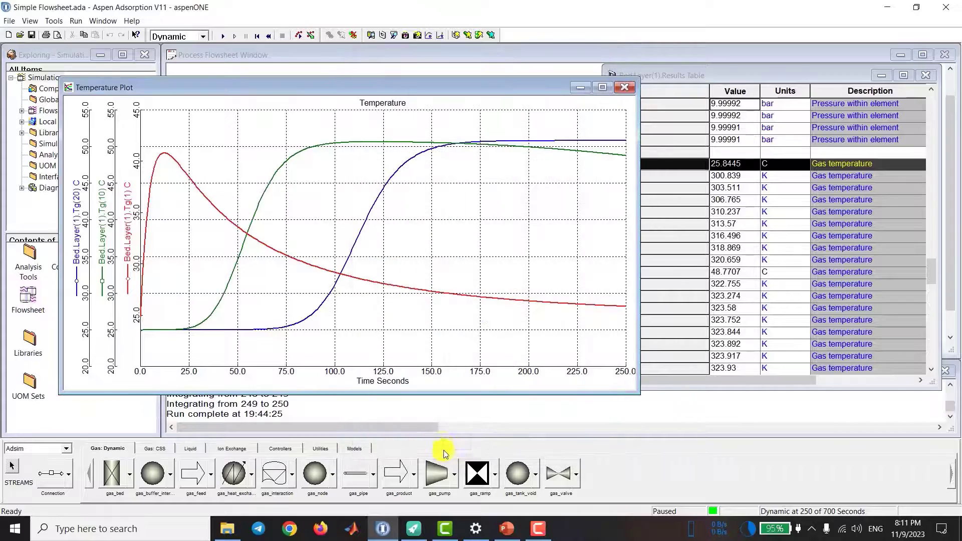
{"action": "left_click", "coordinate": [221, 36]}
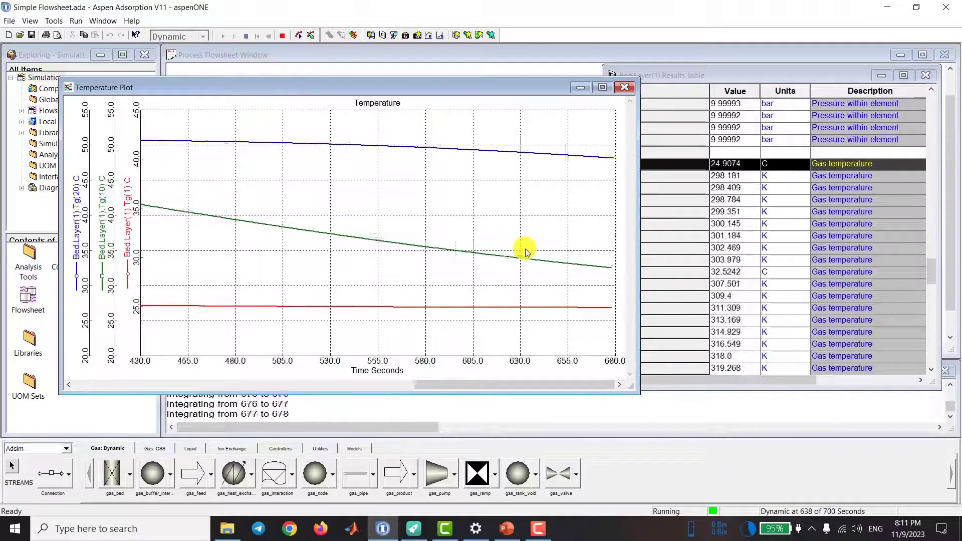
{"action": "left_click", "coordinate": [521, 295]}
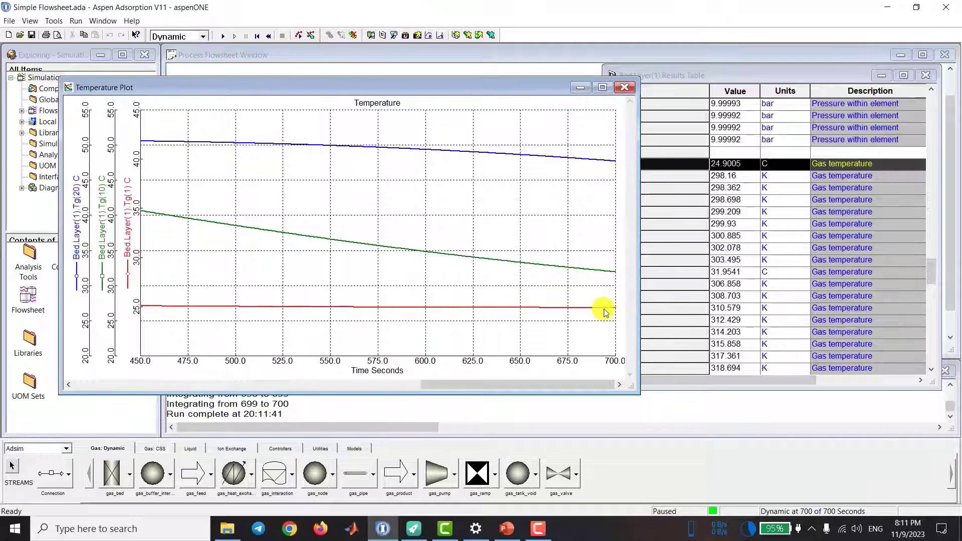
Step: Disable the pause time in the run options and continue the dynamic run, interrupting it at about 2127 seconds
{"action": "left_click", "coordinate": [75, 21]}
{"action": "left_click", "coordinate": [108, 159]}
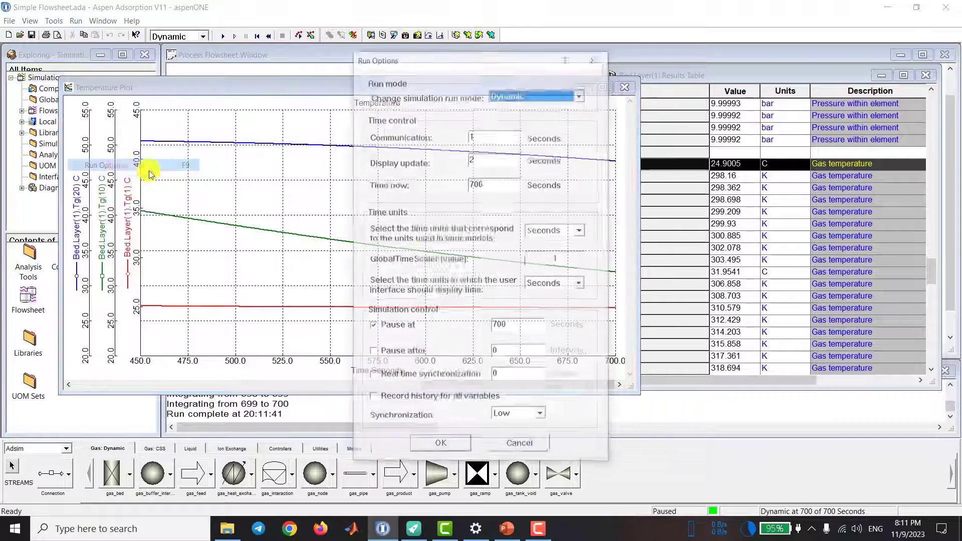
{"action": "left_click", "coordinate": [393, 328]}
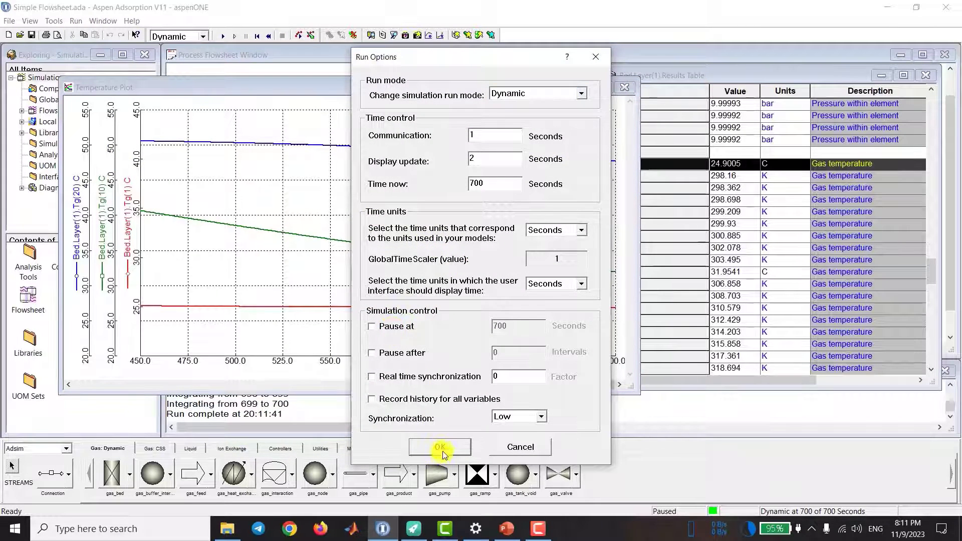
{"action": "left_click", "coordinate": [440, 447]}
{"action": "left_click", "coordinate": [222, 36]}
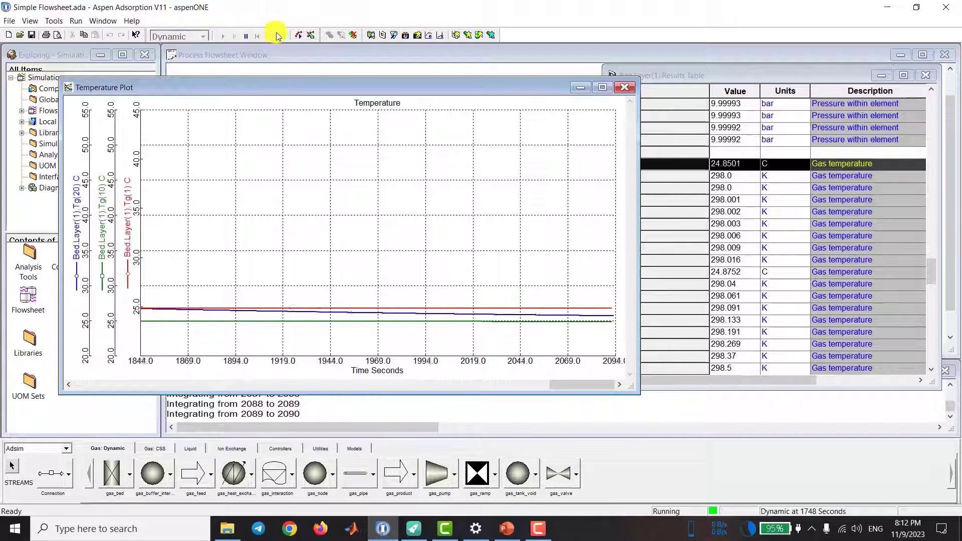
{"action": "left_click", "coordinate": [282, 36]}
Step: Zoom the Temperature plot to its full range and examine how the three temperature curves end
{"action": "right_click", "coordinate": [487, 254]}
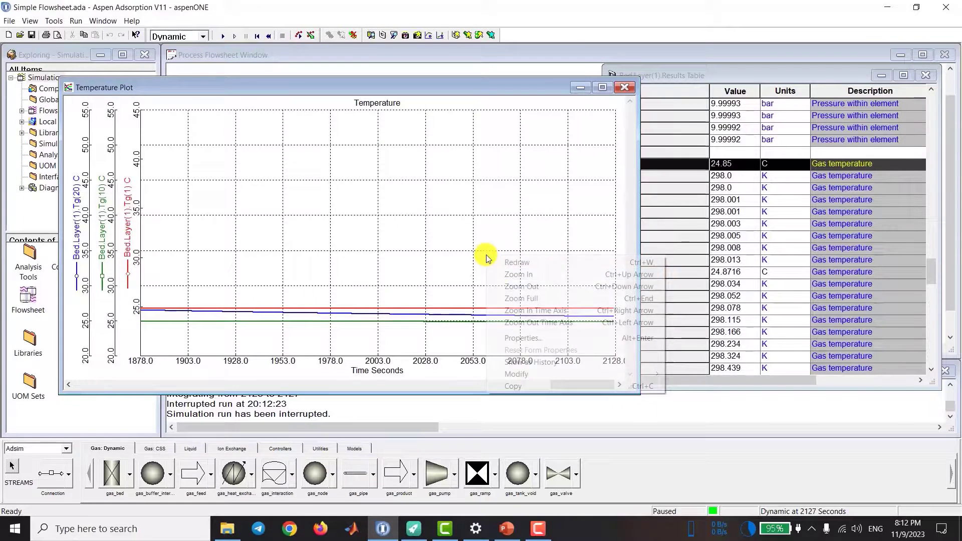
{"action": "left_click", "coordinate": [511, 300]}
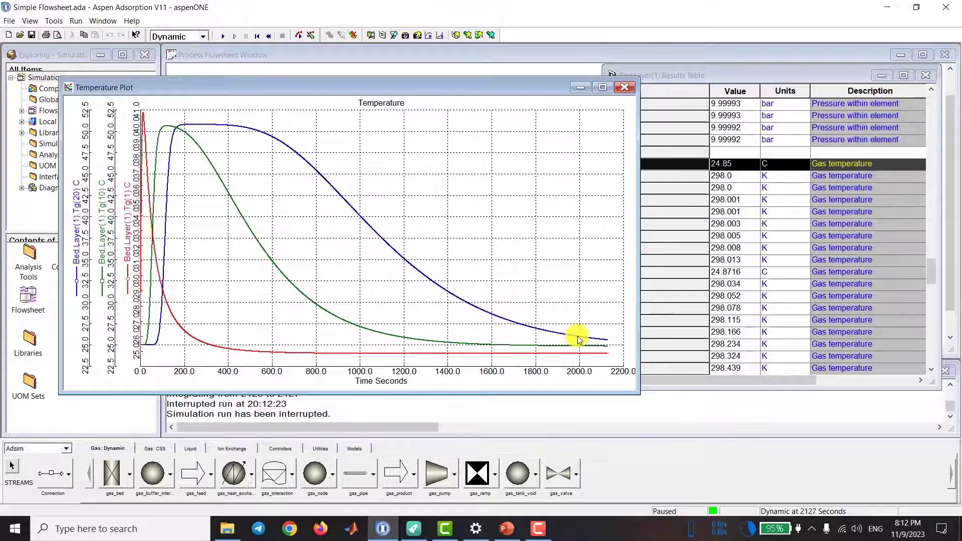
{"action": "mouse_move", "coordinate": [579, 340]}
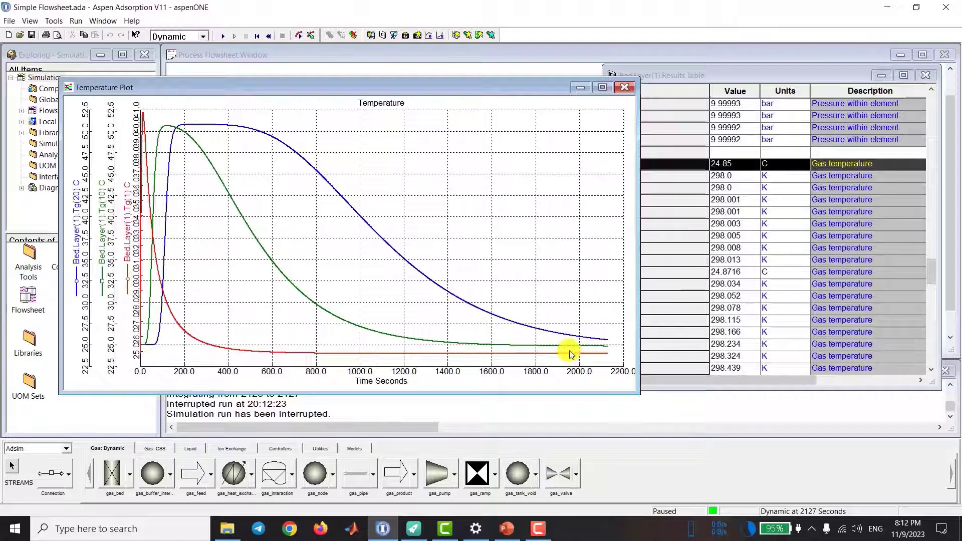
Step: Close the Temperature plot, then create a plot form named CO2_Loading and move and enlarge its window
{"action": "left_click", "coordinate": [624, 87]}
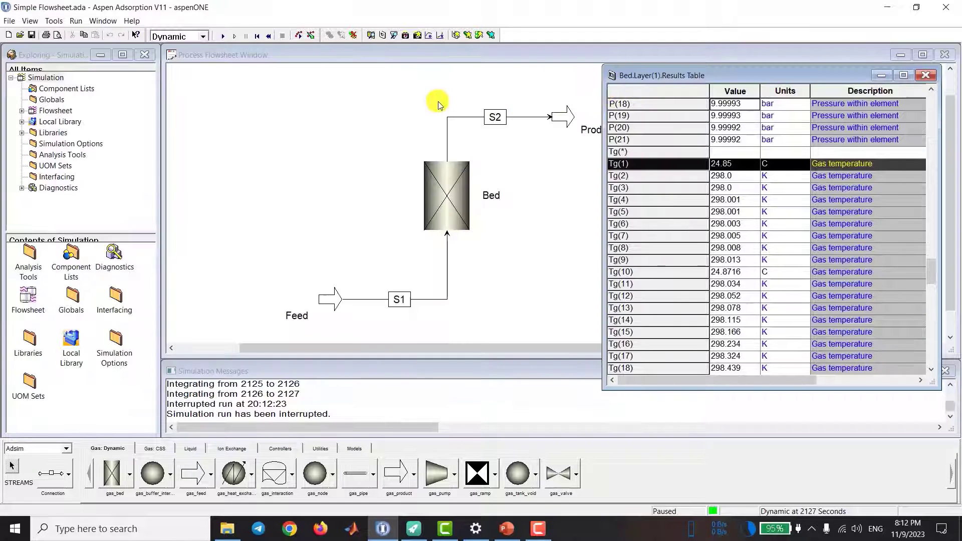
{"action": "left_click", "coordinate": [456, 35]}
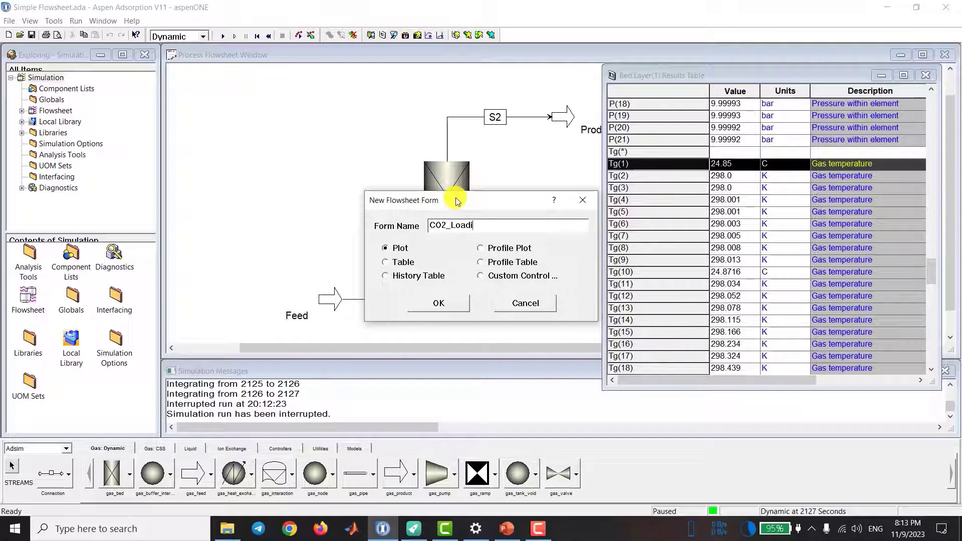
{"action": "key", "text": "Return"}
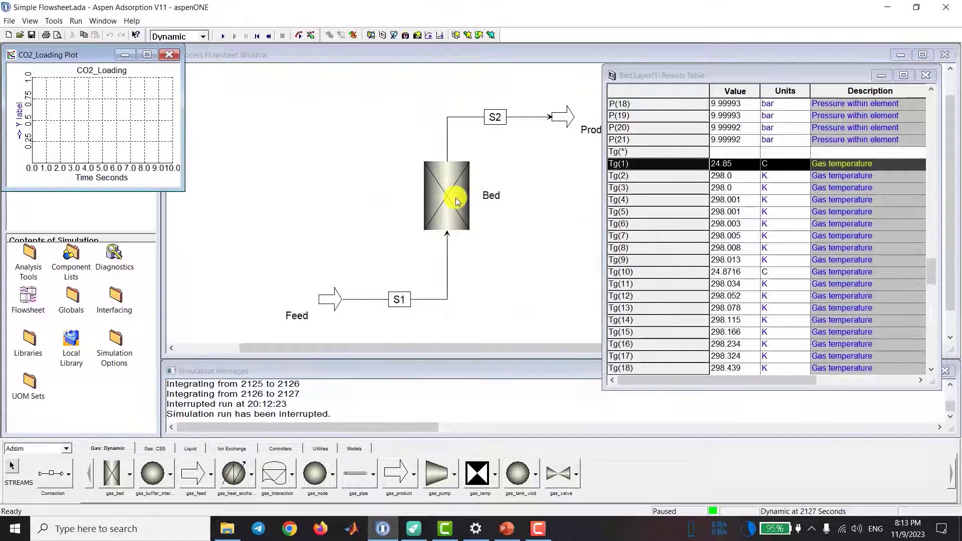
{"action": "left_click_drag", "start_coordinate": [56, 55], "coordinate": [129, 127]}
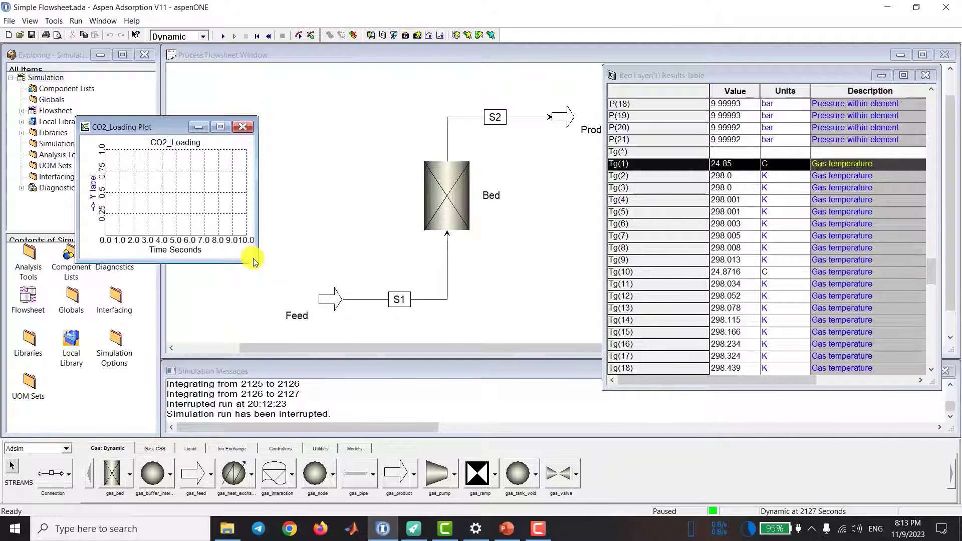
{"action": "left_click_drag", "start_coordinate": [254, 266], "coordinate": [400, 335]}
Step: Add the CO2 solid loading of the last bed element, W(20,"CO2"), to the CO2_Loading plot
{"action": "scroll", "coordinate": [674, 307], "scroll_direction": "up", "scroll_amount": 14}
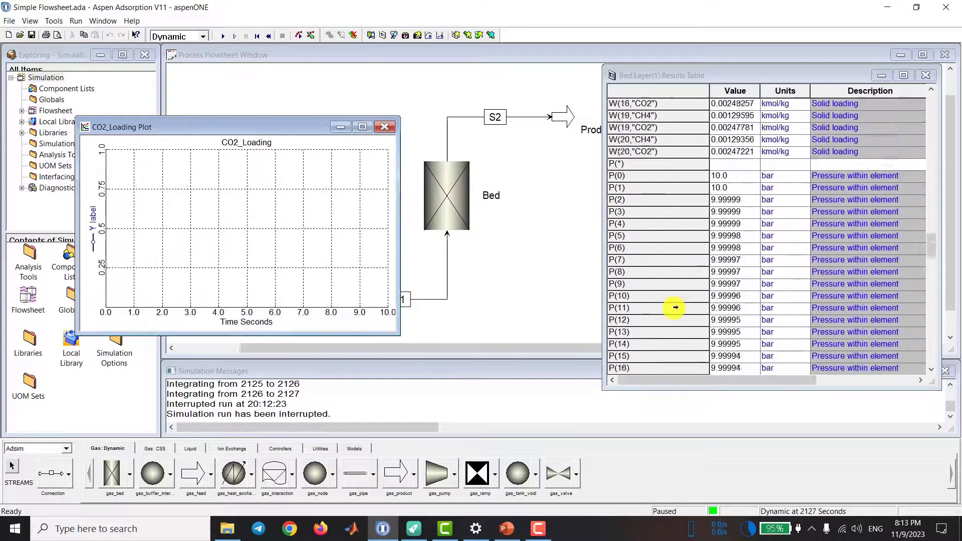
{"action": "scroll", "coordinate": [675, 308], "scroll_direction": "down", "scroll_amount": 2}
{"action": "left_click", "coordinate": [647, 309]}
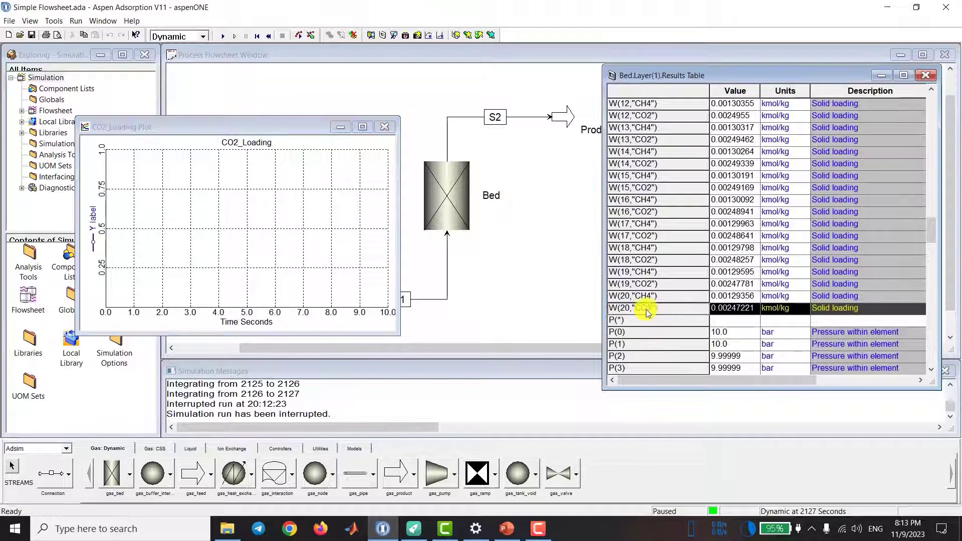
{"action": "left_click_drag", "start_coordinate": [644, 312], "coordinate": [291, 242]}
Step: Add the CO2 solid loading of the middle bed element, W(10,"CO2"), to the CO2_Loading plot
{"action": "scroll", "coordinate": [652, 289], "scroll_direction": "up", "scroll_amount": 3}
{"action": "left_click", "coordinate": [651, 237]}
{"action": "left_click_drag", "start_coordinate": [651, 237], "coordinate": [315, 240]}
Step: Add the CO2 solid loading of the first bed element, W(1,"CO2"), to the CO2_Loading plot
{"action": "scroll", "coordinate": [652, 240], "scroll_direction": "up", "scroll_amount": 3}
{"action": "scroll", "coordinate": [651, 240], "scroll_direction": "up", "scroll_amount": 3}
{"action": "left_click_drag", "start_coordinate": [643, 224], "coordinate": [397, 316]}
Step: Zoom the CO2_Loading plot to its full range and widen its window
{"action": "right_click", "coordinate": [362, 252]}
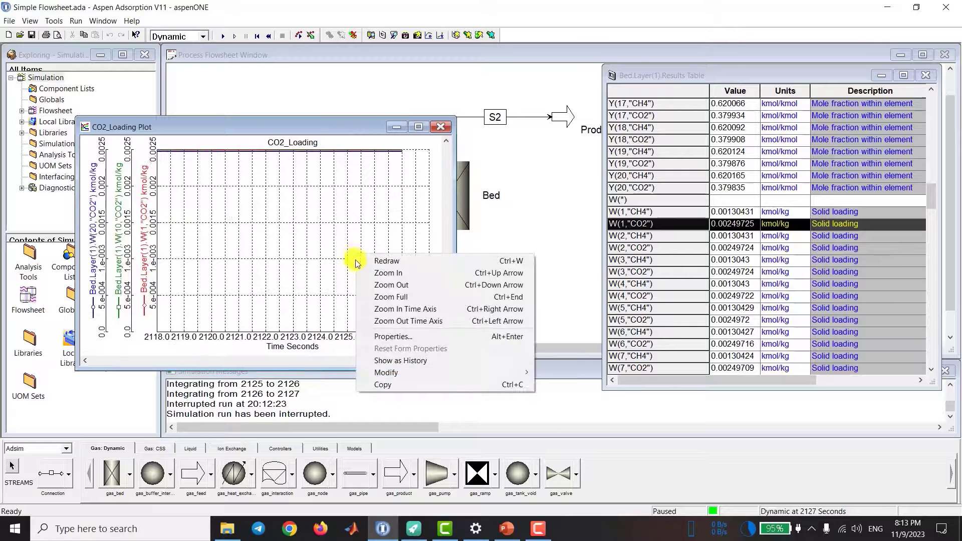
{"action": "left_click", "coordinate": [380, 302]}
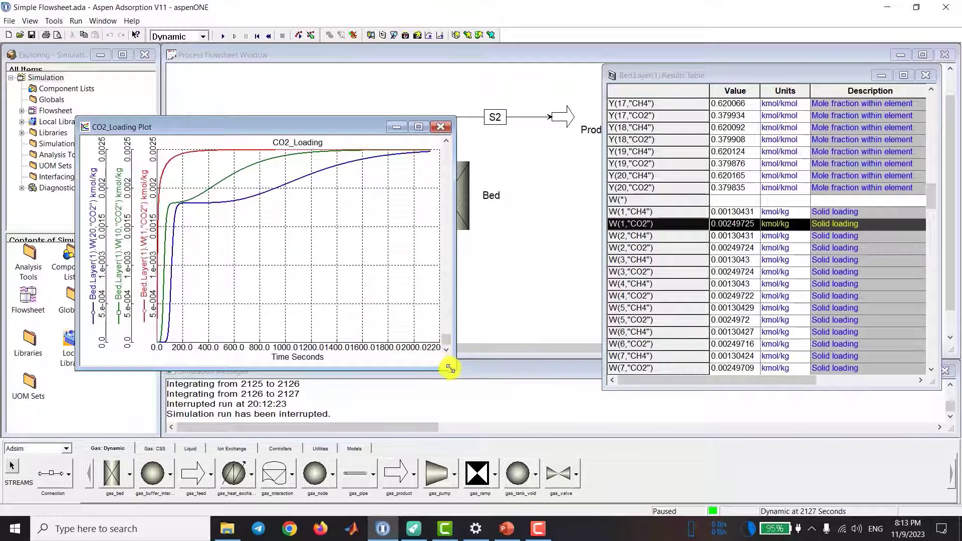
{"action": "left_click_drag", "start_coordinate": [453, 369], "coordinate": [626, 379]}
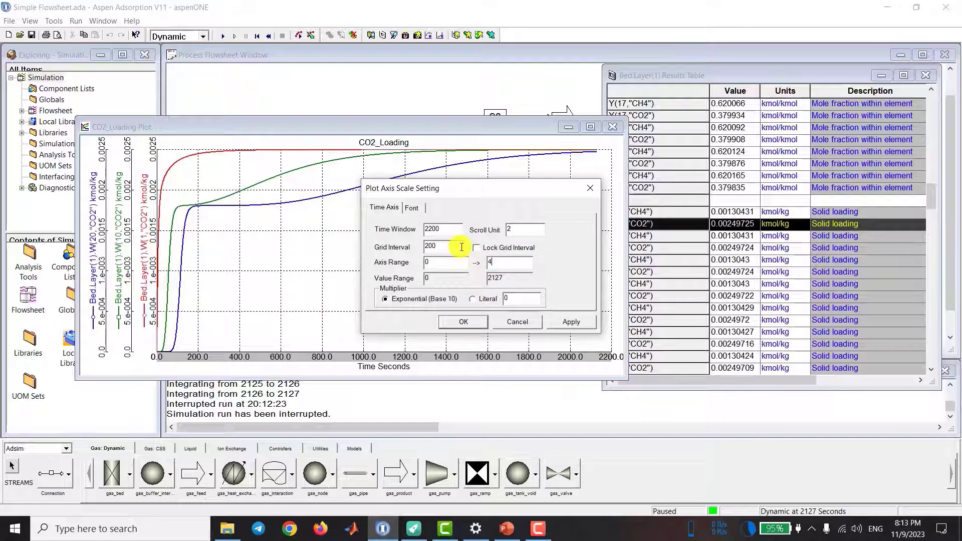
Step: Set the end of the CO2_Loading plot's time axis range to 400 seconds
{"action": "type", "text": "00"}
{"action": "left_click", "coordinate": [572, 322]}
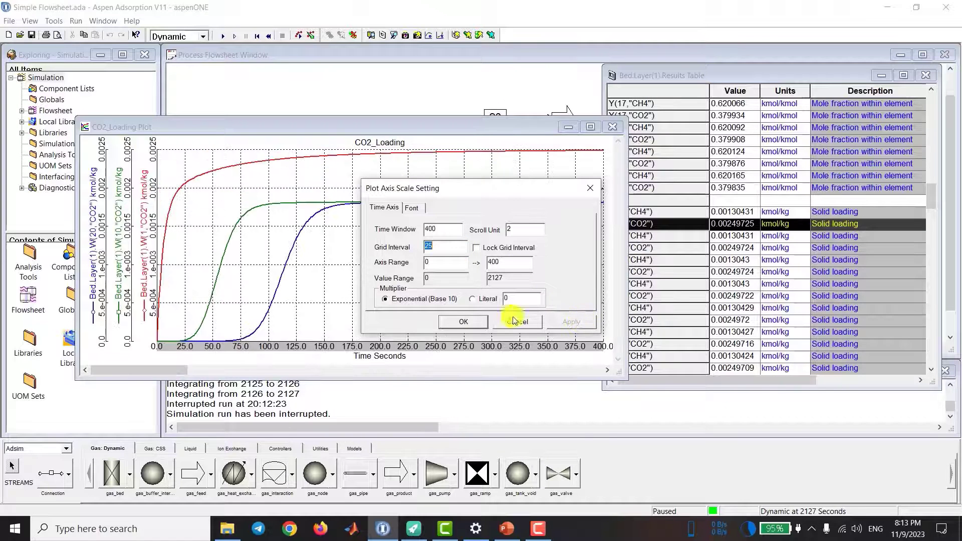
{"action": "left_click", "coordinate": [464, 322]}
Step: Map all three CO2 loading variables of the CO2_Loading plot to a single shared Y axis
{"action": "right_click", "coordinate": [372, 259]}
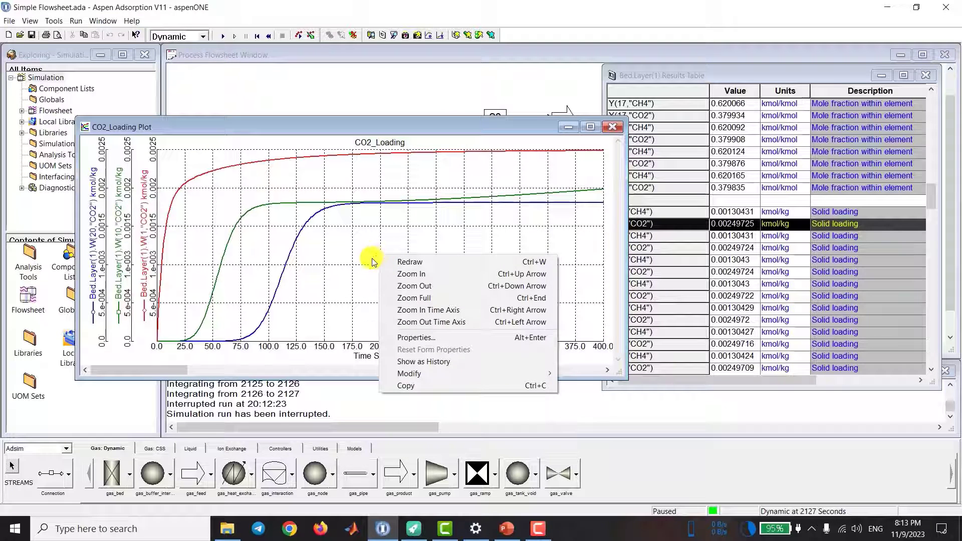
{"action": "left_click", "coordinate": [415, 338]}
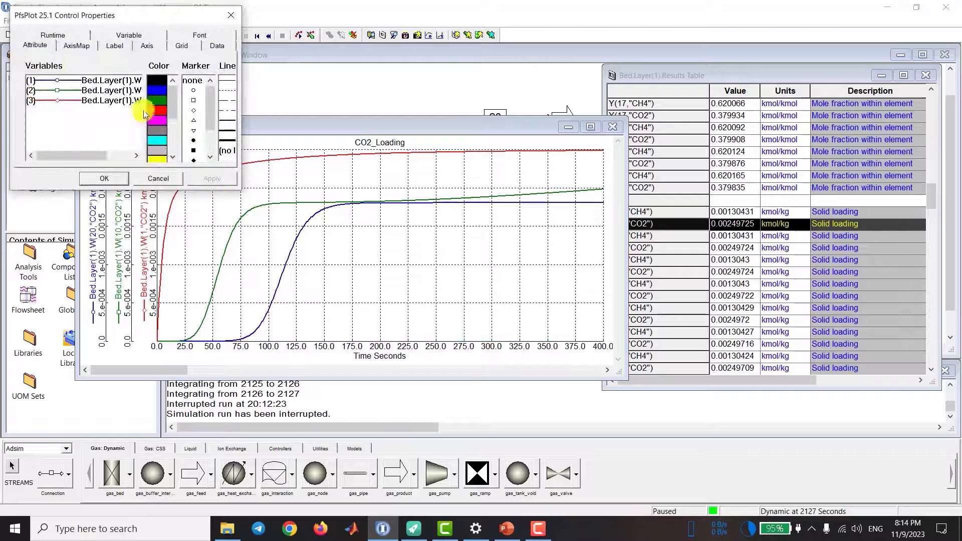
{"action": "left_click", "coordinate": [74, 48]}
{"action": "left_click", "coordinate": [208, 101]}
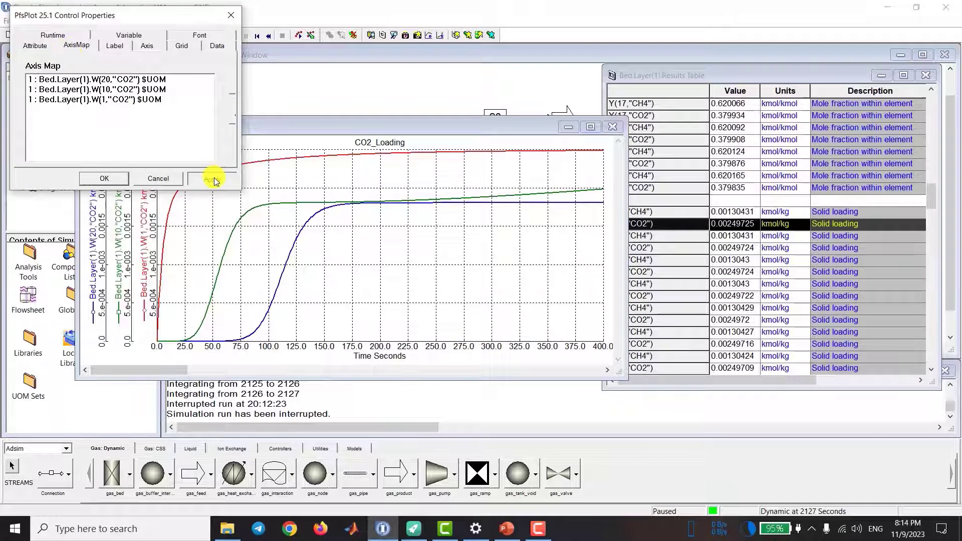
{"action": "left_click", "coordinate": [213, 179]}
{"action": "left_click", "coordinate": [105, 179]}
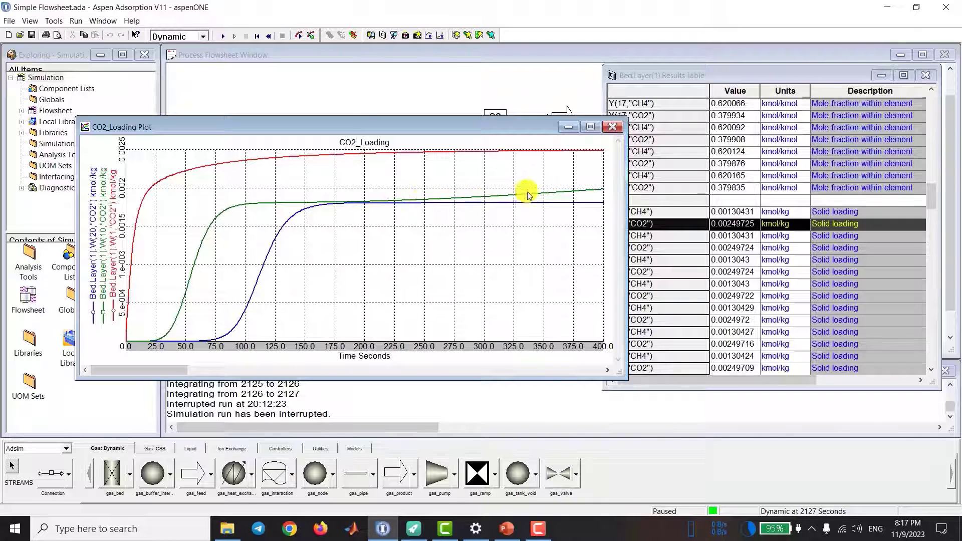
Step: Set the end of the CO2_Loading plot's time axis range to 2000 seconds
{"action": "double_click", "coordinate": [454, 346]}
{"action": "double_click", "coordinate": [498, 262]}
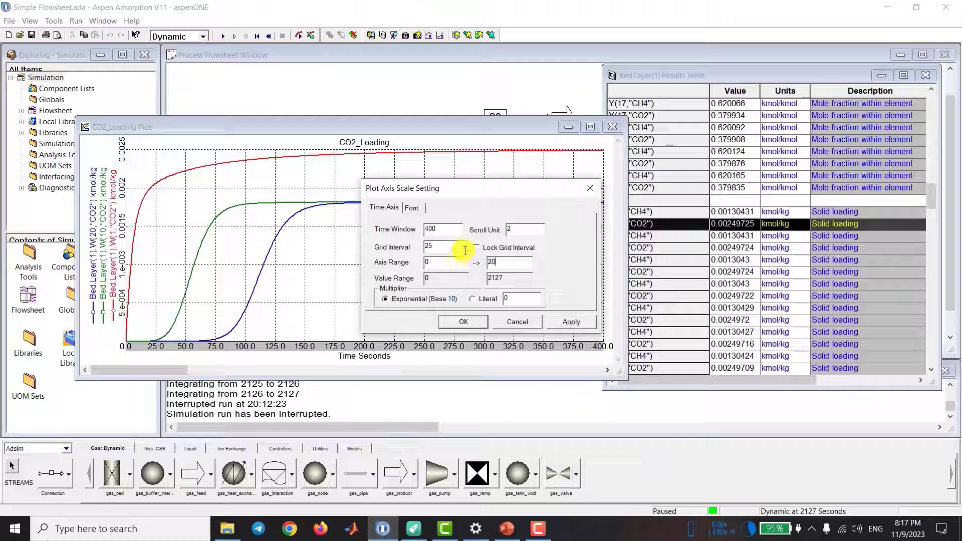
{"action": "left_click", "coordinate": [571, 321]}
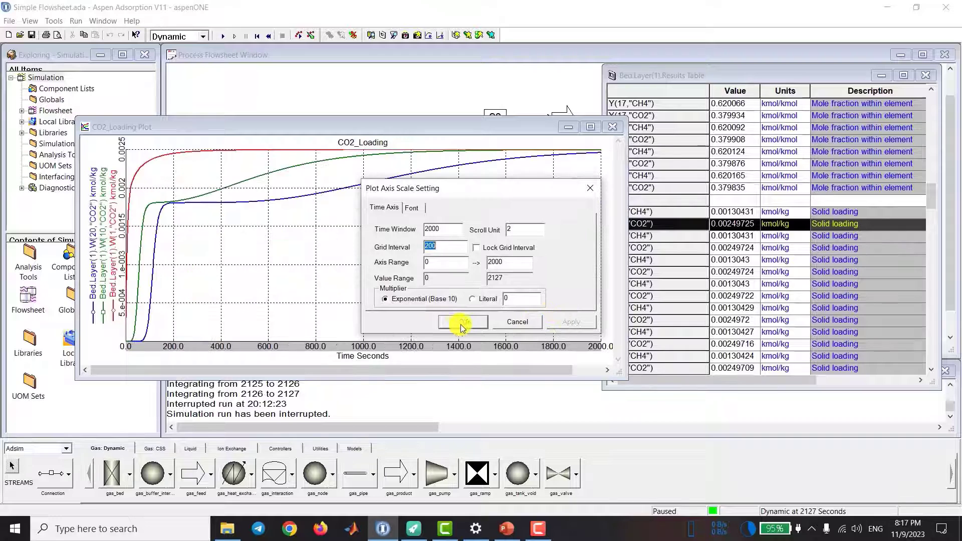
{"action": "left_click", "coordinate": [463, 322]}
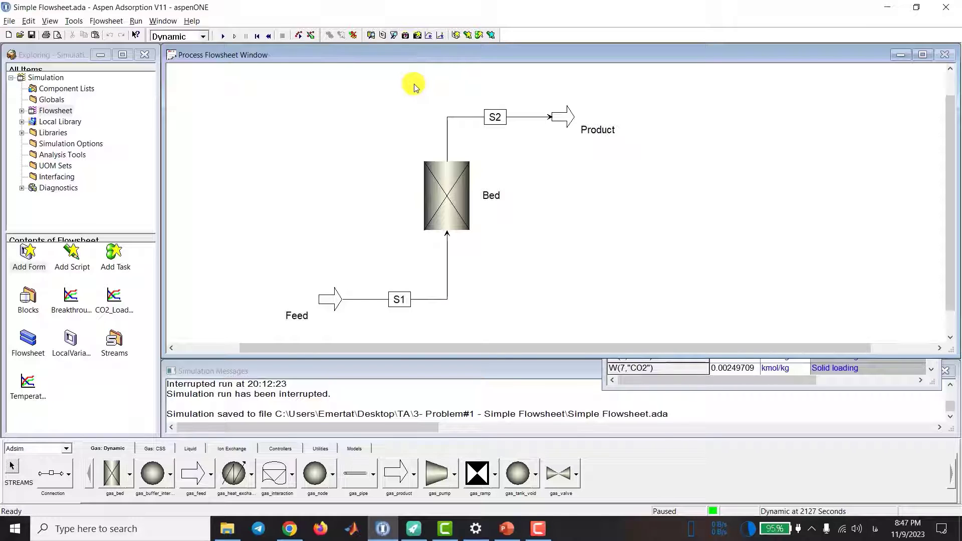
Step: Create a profile plot form named CO2_Profile and enlarge its window
{"action": "left_click", "coordinate": [456, 44]}
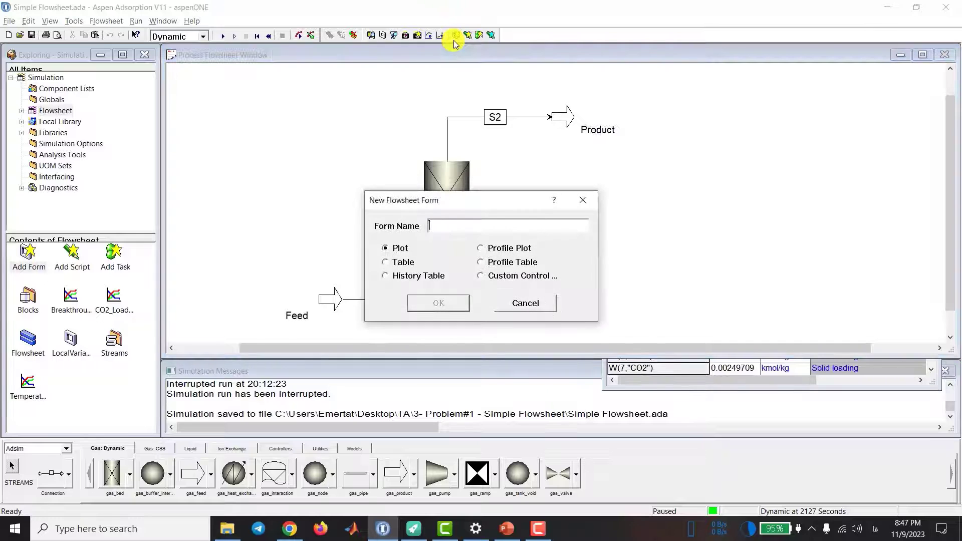
{"action": "left_click", "coordinate": [481, 250]}
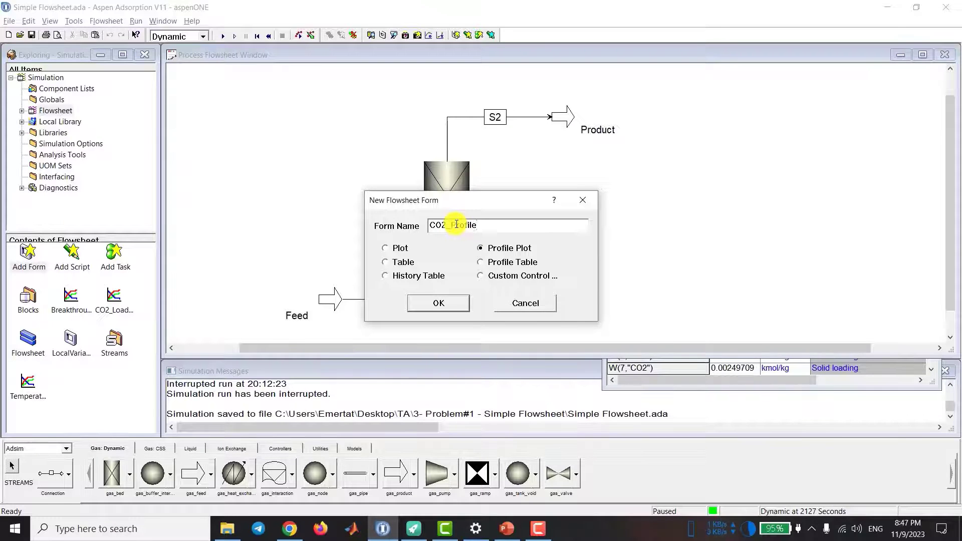
{"action": "left_click", "coordinate": [439, 303]}
{"action": "left_click_drag", "start_coordinate": [376, 315], "coordinate": [373, 334]}
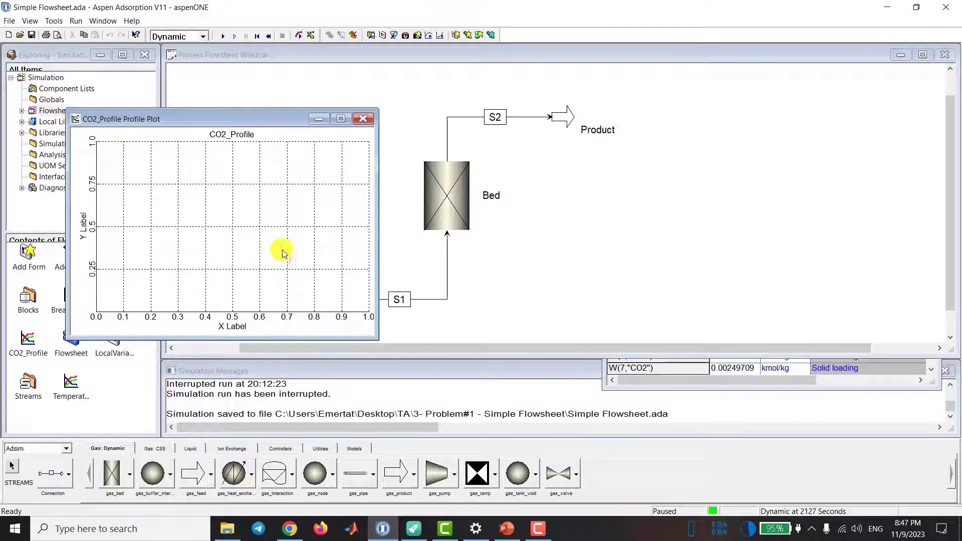
Step: Open the profile variables editor for the CO2_Profile plot and move it clear of the bed results table
{"action": "right_click", "coordinate": [276, 223]}
{"action": "key", "text": "Escape"}
{"action": "right_click", "coordinate": [275, 223]}
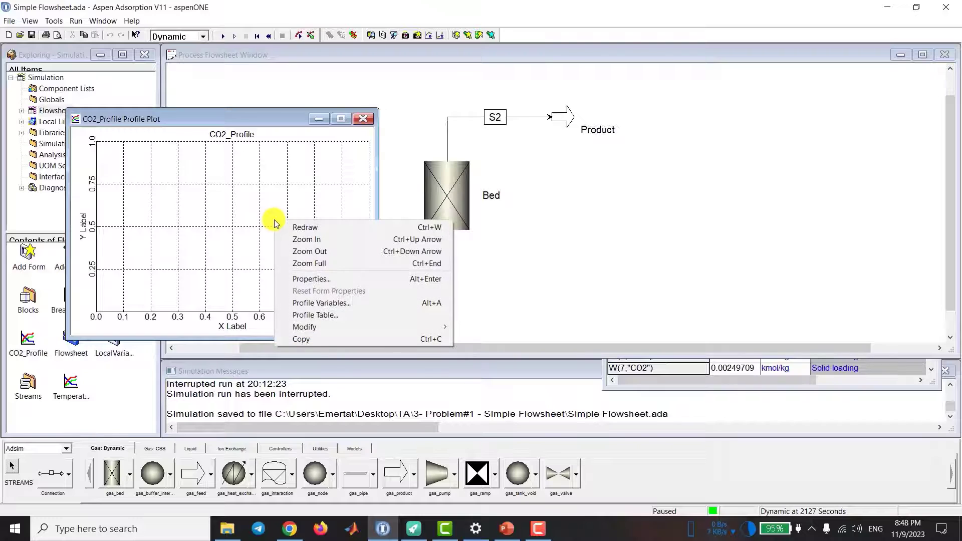
{"action": "left_click", "coordinate": [346, 303]}
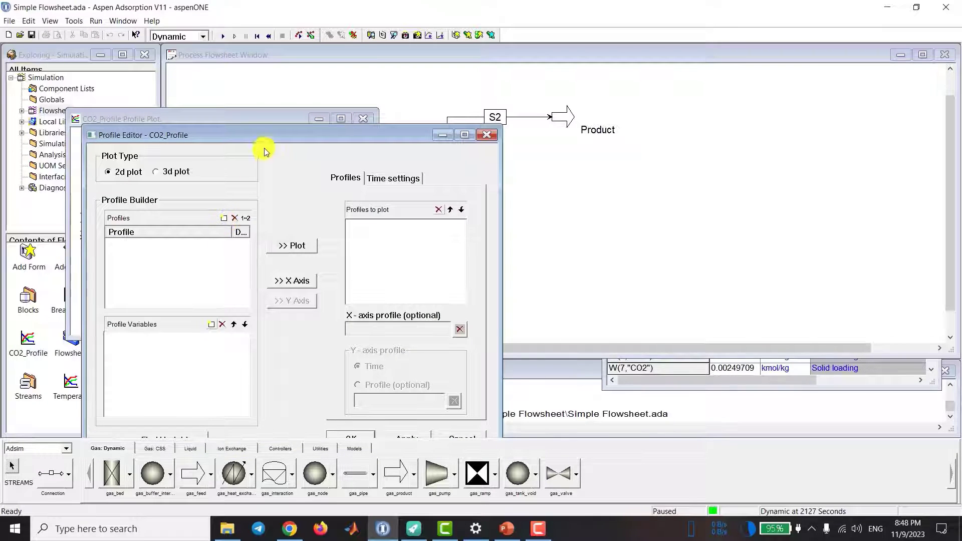
{"action": "left_click_drag", "start_coordinate": [263, 135], "coordinate": [569, 78]}
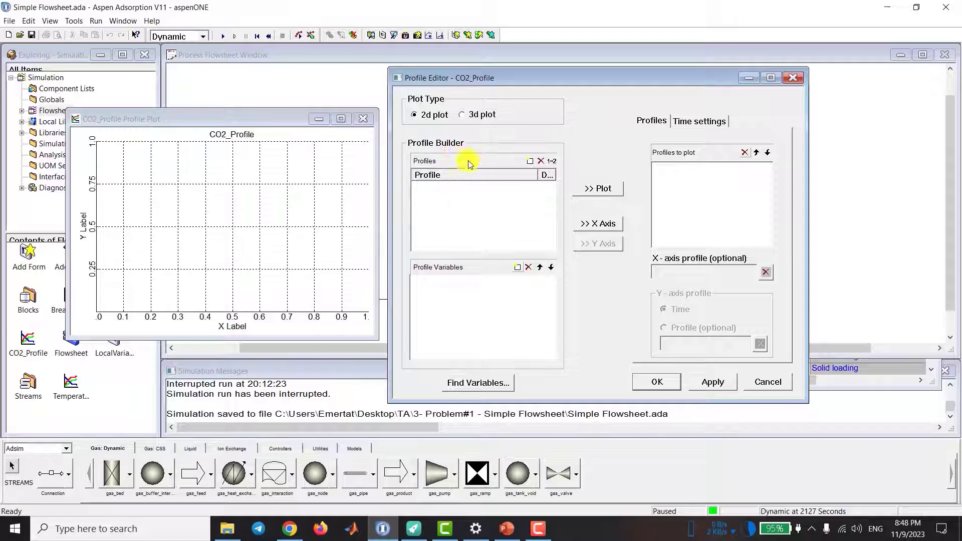
{"action": "left_click_drag", "start_coordinate": [490, 77], "coordinate": [155, 85]}
Step: Create a profile named Y-CO2 from the bed results variable Y(20,"CO2")
{"action": "left_click", "coordinate": [854, 367]}
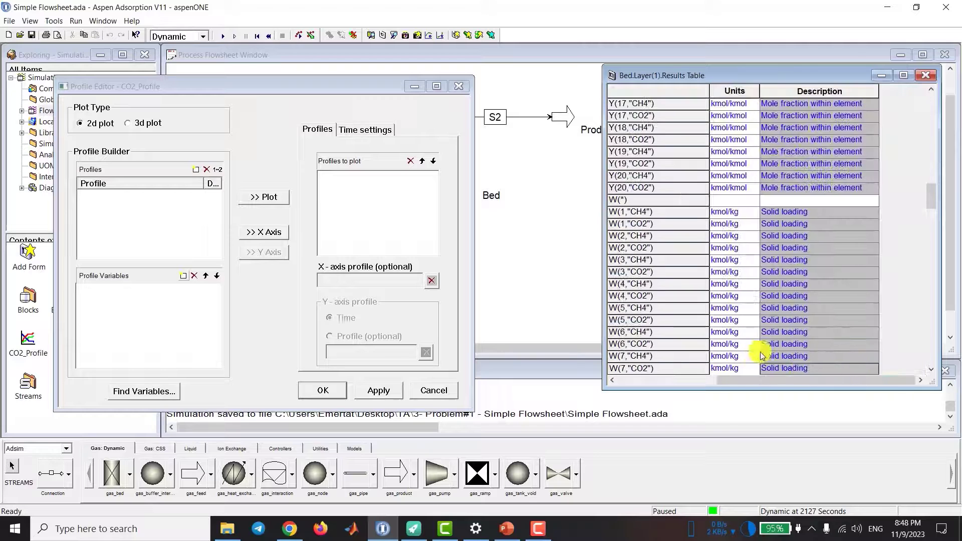
{"action": "left_click_drag", "start_coordinate": [741, 381], "coordinate": [630, 385]}
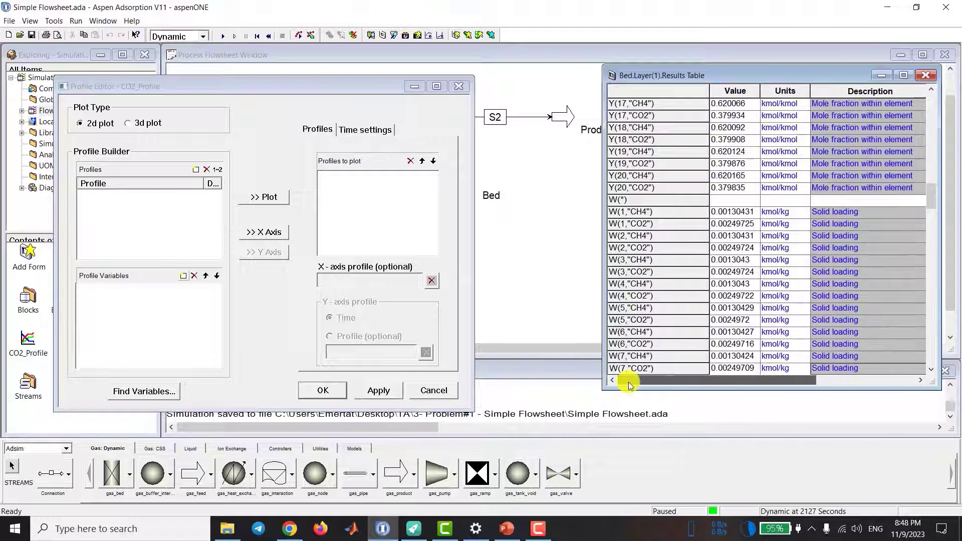
{"action": "left_click", "coordinate": [637, 189]}
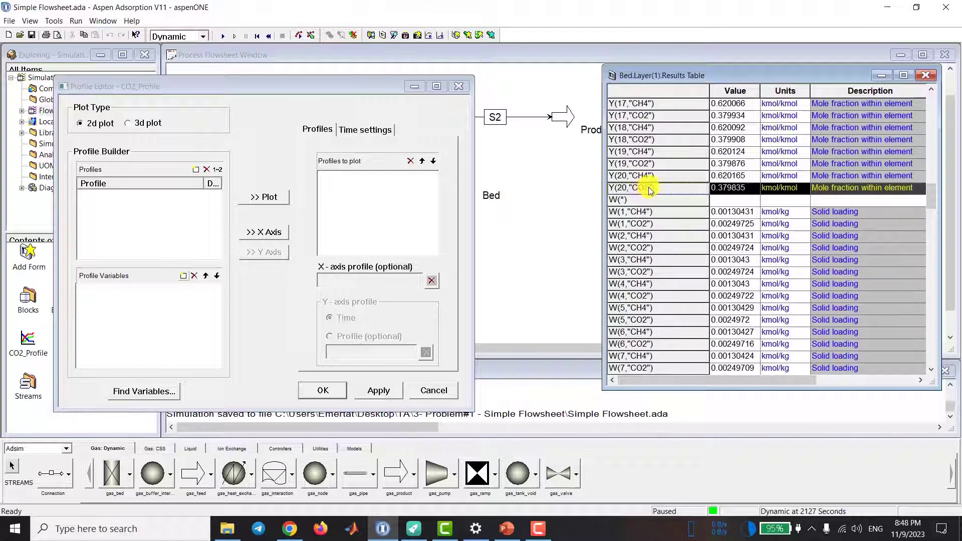
{"action": "scroll", "coordinate": [650, 191], "scroll_direction": "up", "scroll_amount": 2}
{"action": "left_click_drag", "start_coordinate": [643, 259], "coordinate": [163, 224]}
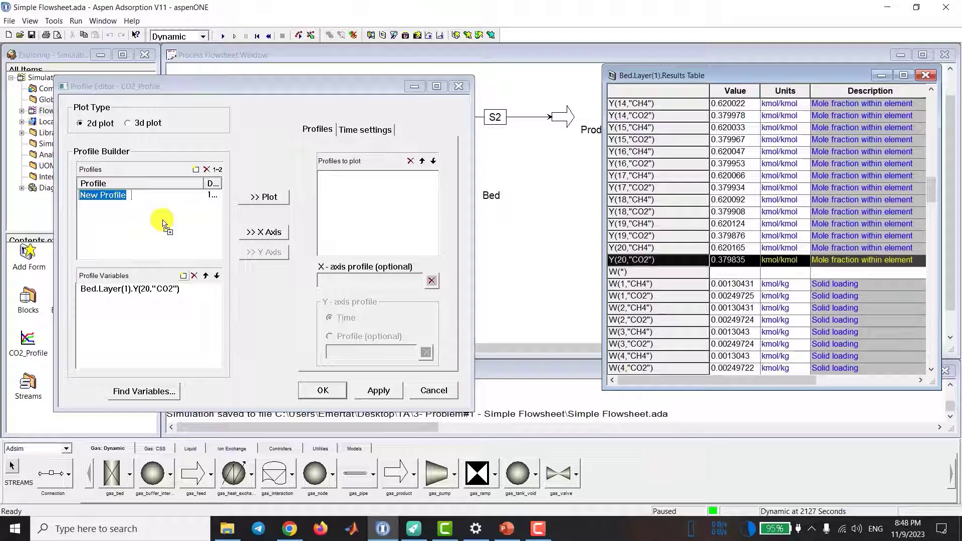
{"action": "type", "text": "Y-CO2"}
{"action": "key", "text": "Return"}
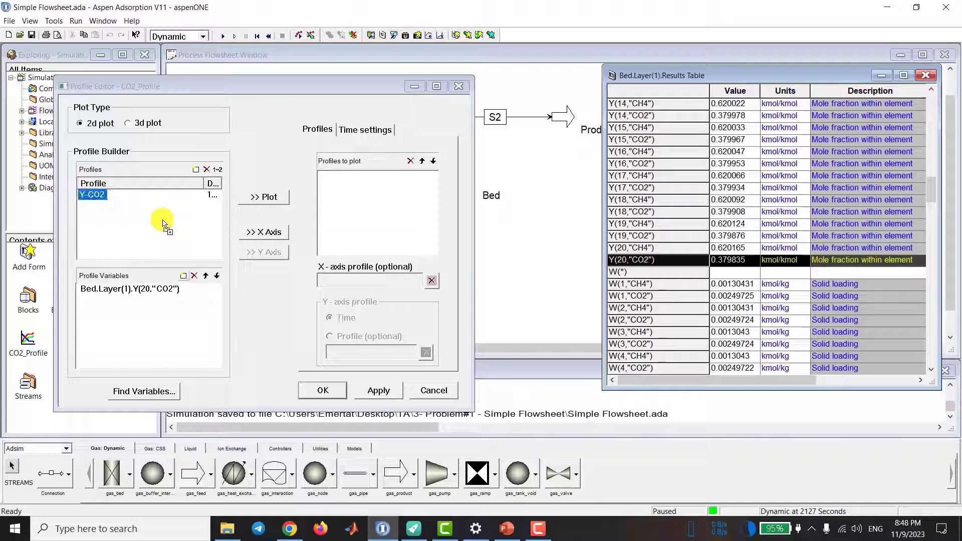
Step: Change the Y-CO2 profile variable to Bed.Layer(1).Y(*,"CO2") so it covers every bed element
{"action": "left_click_drag", "start_coordinate": [237, 88], "coordinate": [328, 84]}
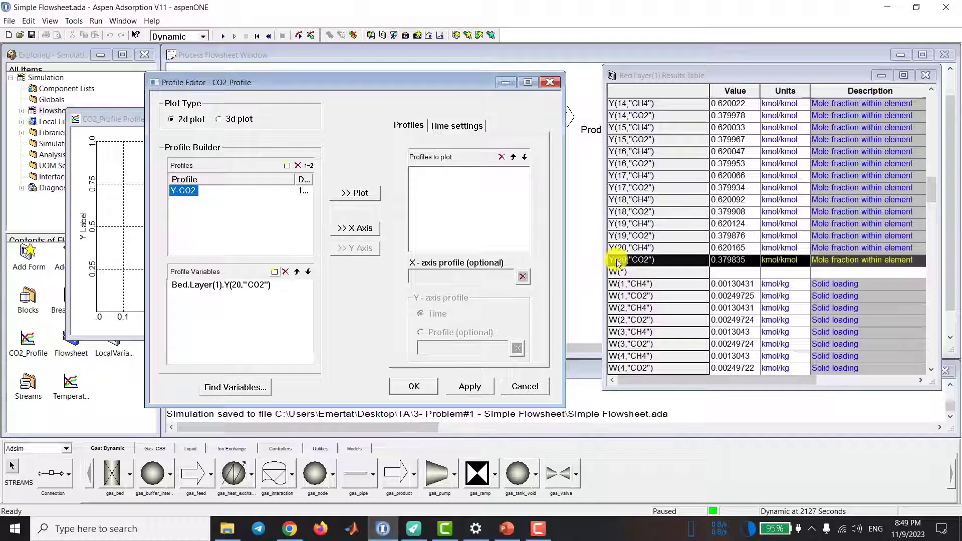
{"action": "scroll", "coordinate": [622, 267], "scroll_direction": "up", "scroll_amount": 1}
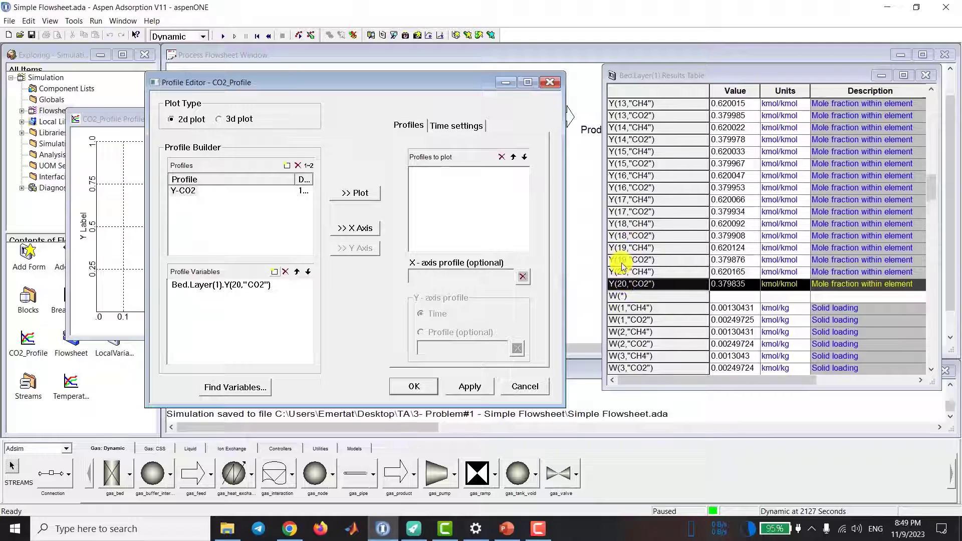
{"action": "scroll", "coordinate": [624, 260], "scroll_direction": "up", "scroll_amount": 1}
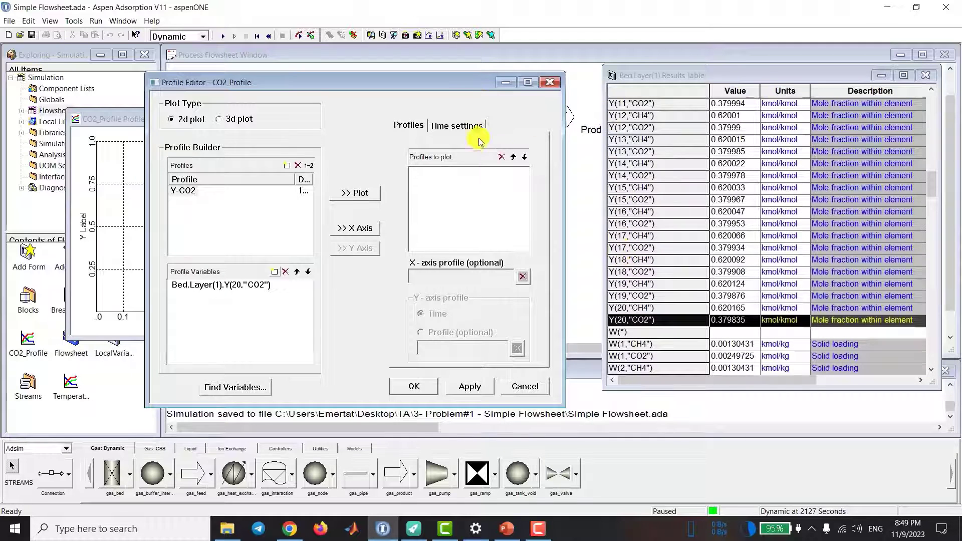
{"action": "scroll", "coordinate": [663, 224], "scroll_direction": "up", "scroll_amount": 3}
{"action": "scroll", "coordinate": [663, 224], "scroll_direction": "up", "scroll_amount": 2}
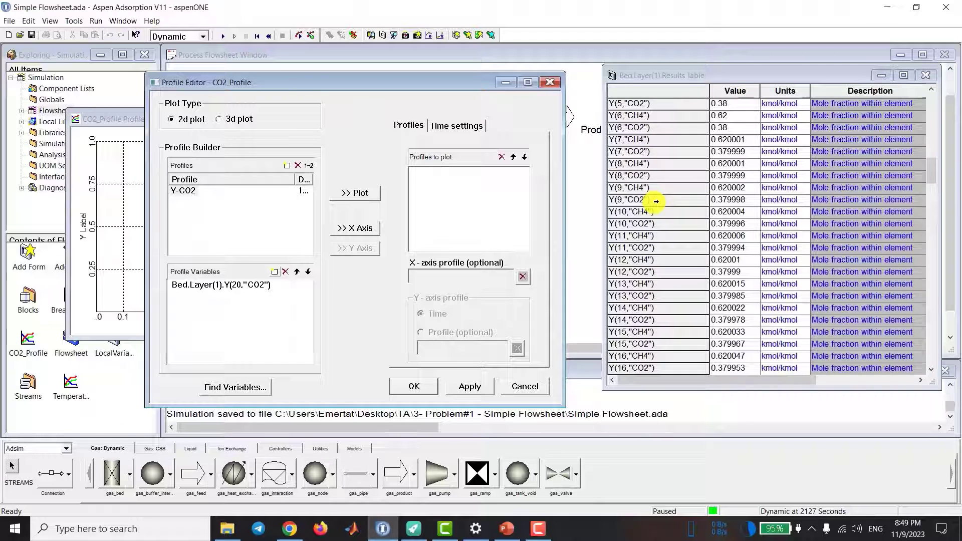
{"action": "scroll", "coordinate": [683, 261], "scroll_direction": "down", "scroll_amount": 3}
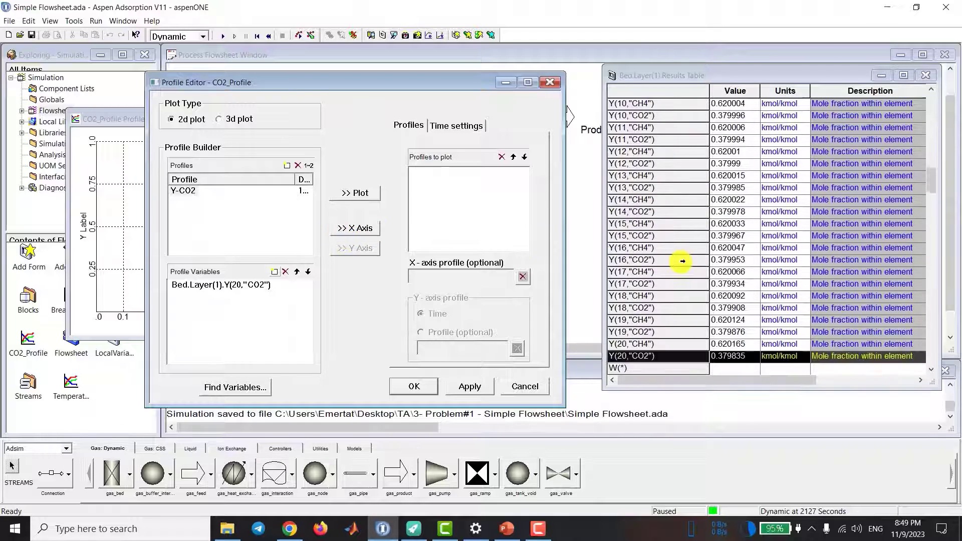
{"action": "left_click", "coordinate": [241, 288]}
{"action": "left_click", "coordinate": [243, 286]}
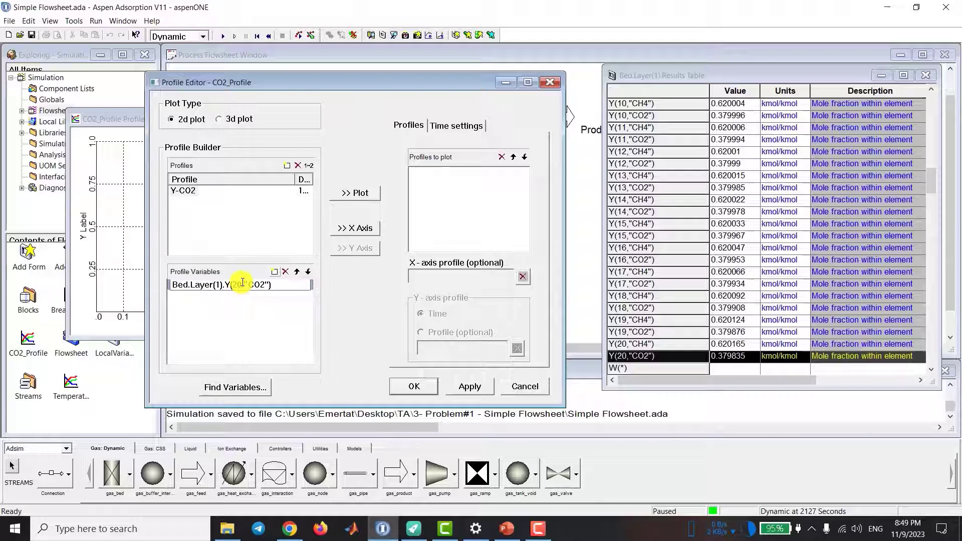
{"action": "double_click", "coordinate": [242, 284]}
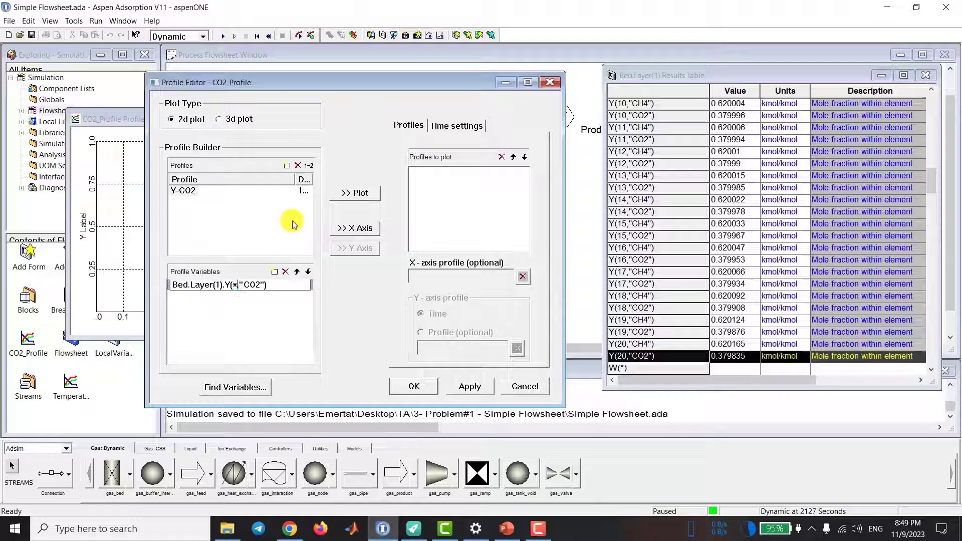
{"action": "key", "text": "Return"}
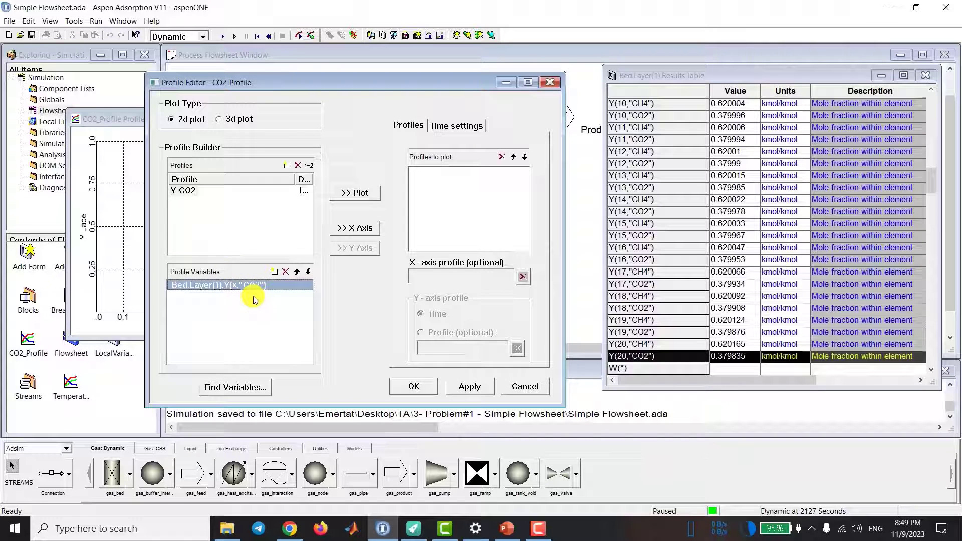
Step: Reselect the Y-CO2 profile to check its variable, and widen the column giving its dimension
{"action": "left_click", "coordinate": [191, 193]}
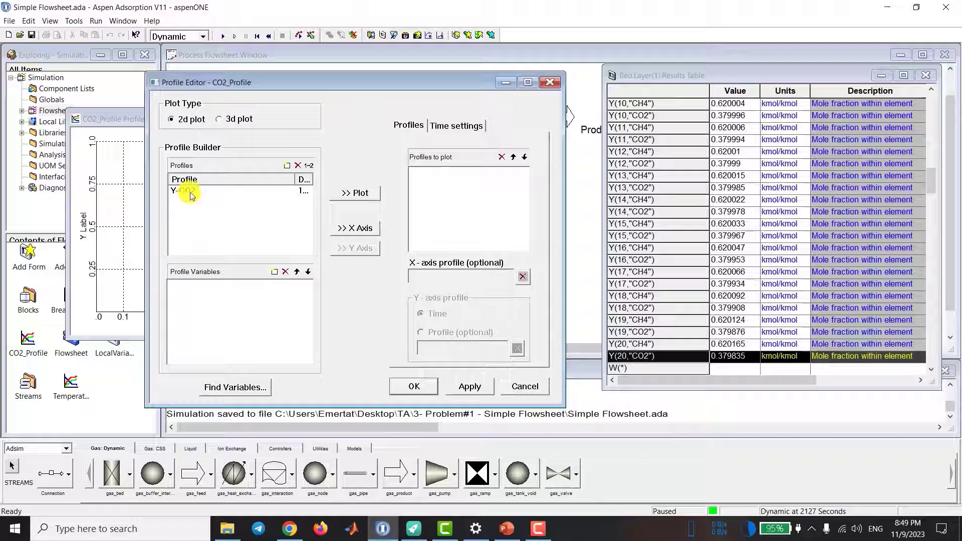
{"action": "left_click", "coordinate": [190, 194]}
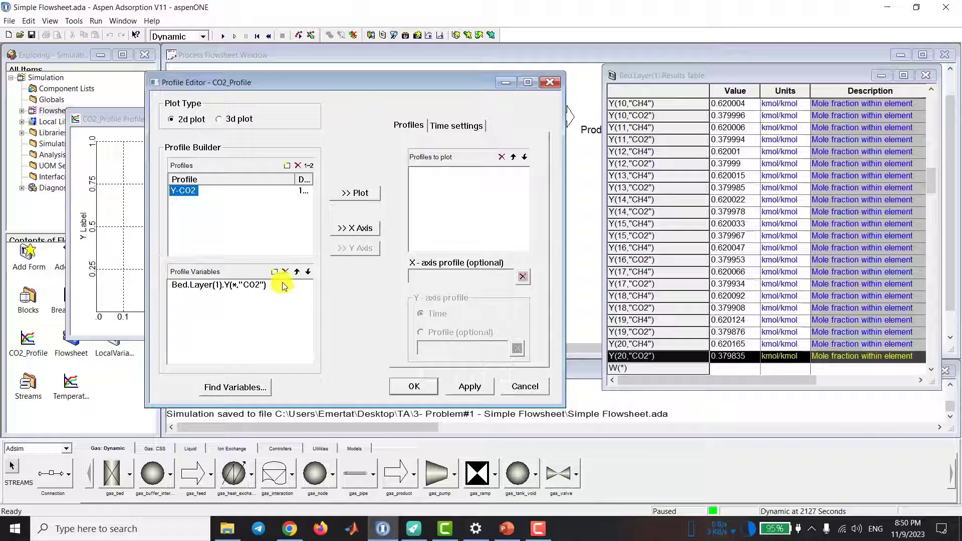
{"action": "left_click_drag", "start_coordinate": [315, 181], "coordinate": [284, 180]}
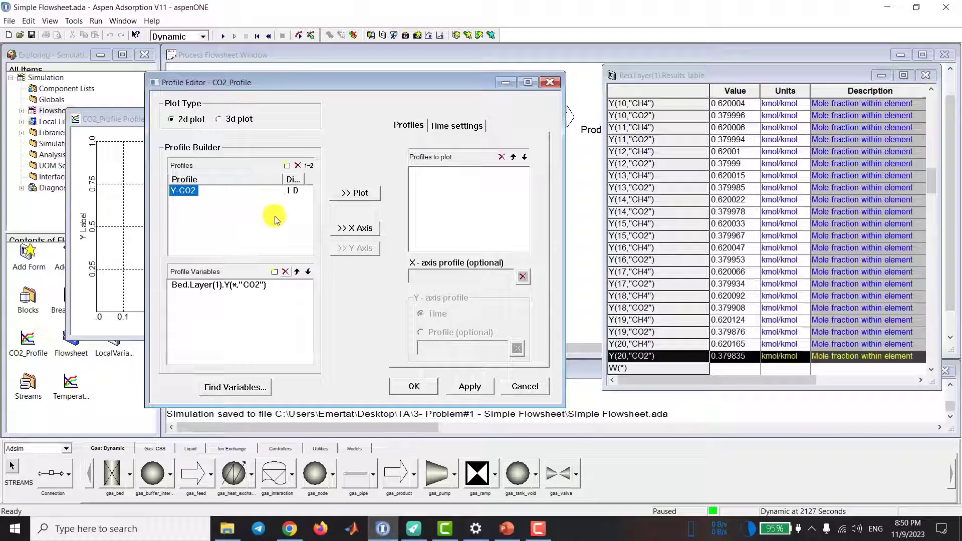
{"action": "left_click", "coordinate": [245, 221]}
{"action": "left_click", "coordinate": [201, 190]}
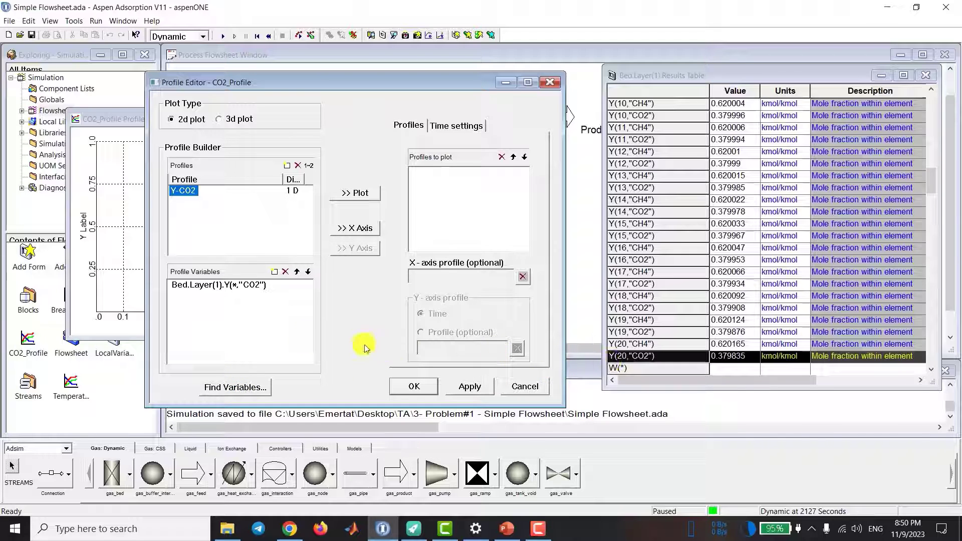
{"action": "scroll", "coordinate": [727, 283], "scroll_direction": "down", "scroll_amount": 2}
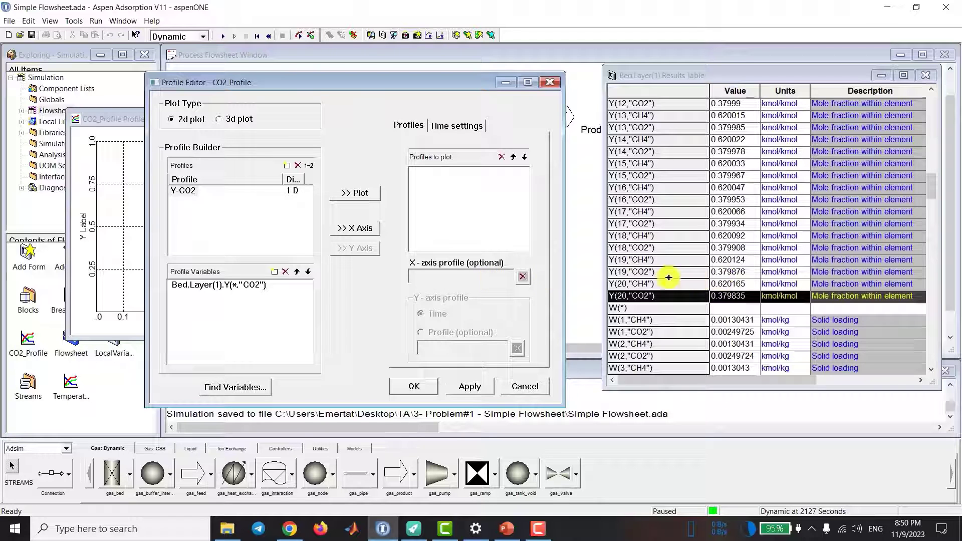
Step: Open the variable finder from the profile editor and search for all variables in the Bed block
{"action": "left_click", "coordinate": [242, 390]}
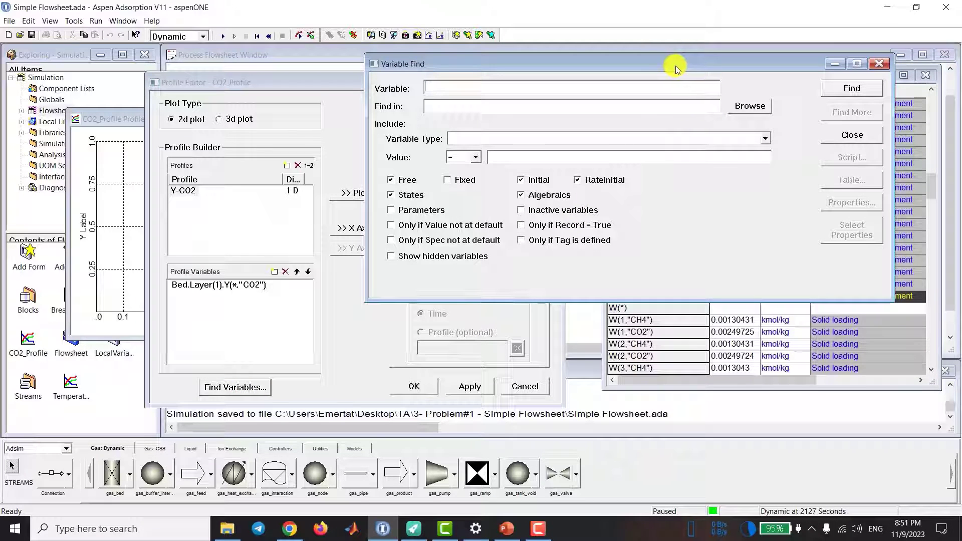
{"action": "left_click_drag", "start_coordinate": [675, 65], "coordinate": [670, 77]}
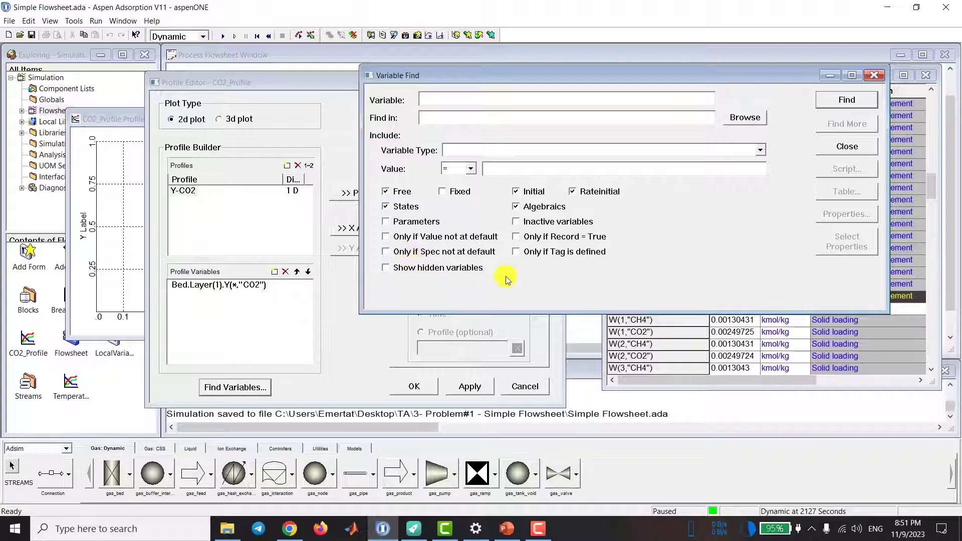
{"action": "left_click", "coordinate": [747, 120]}
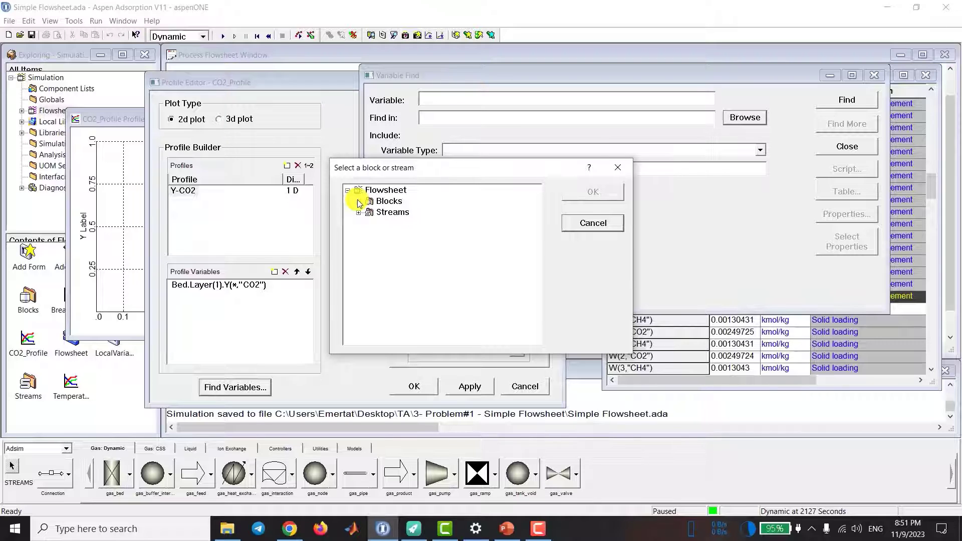
{"action": "left_click", "coordinate": [359, 201]}
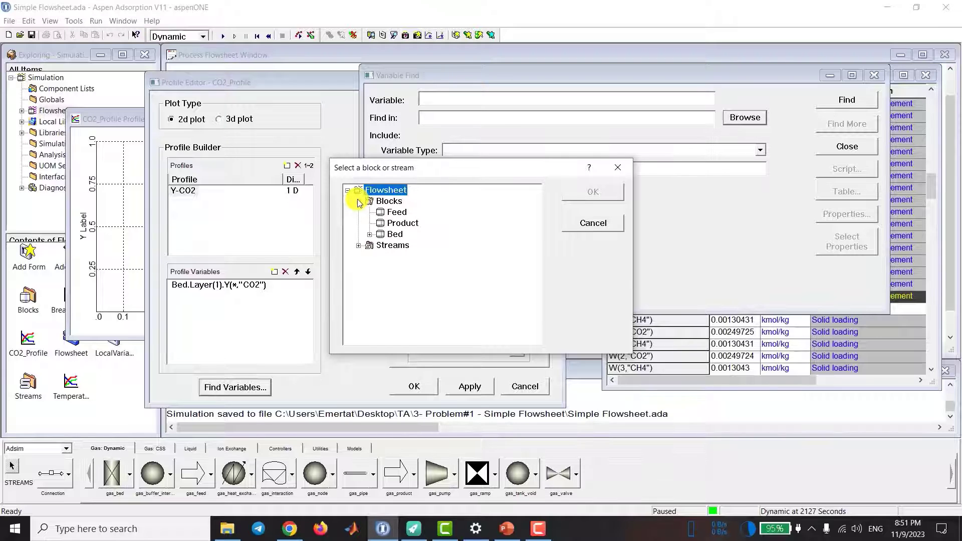
{"action": "left_click", "coordinate": [370, 235]}
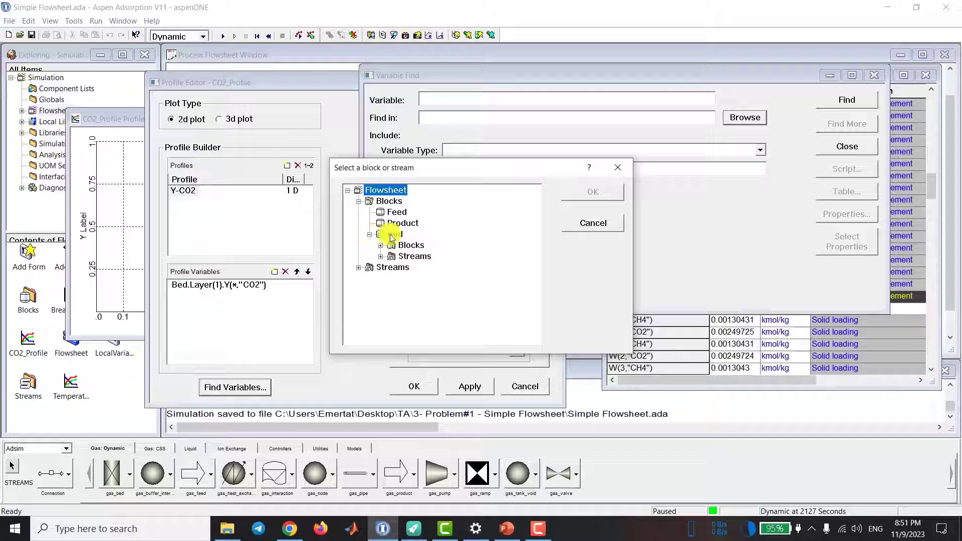
{"action": "left_click", "coordinate": [392, 236]}
{"action": "left_click", "coordinate": [578, 197]}
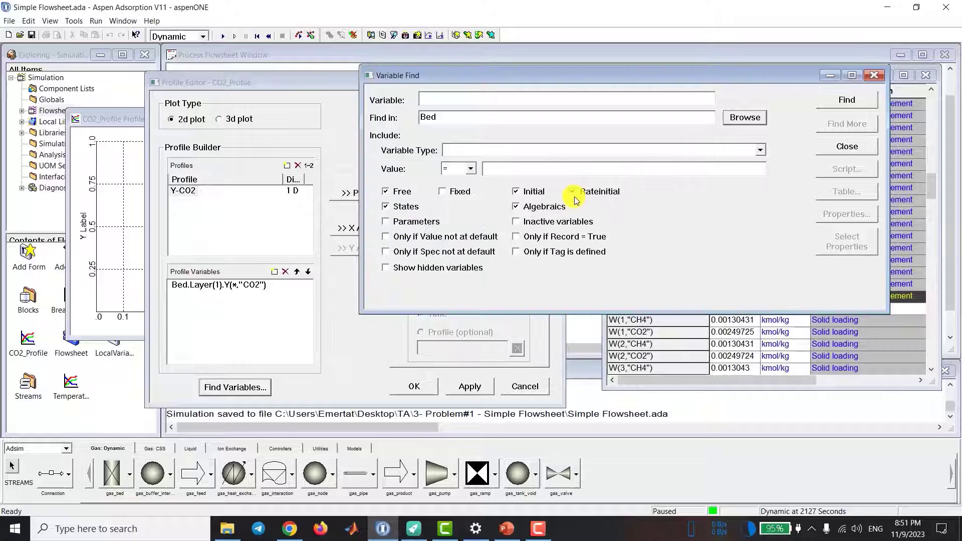
{"action": "left_click", "coordinate": [847, 102]}
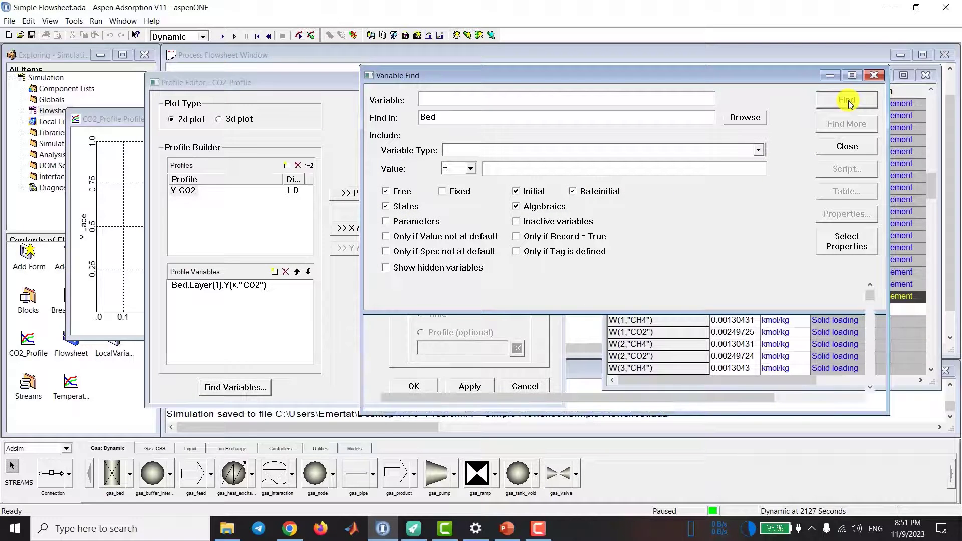
Step: Examine the axial layer distance values of Bed.Layer(1) from Axial_Distance(0) through Axial_Distance(20)
{"action": "scroll", "coordinate": [459, 326], "scroll_direction": "down", "scroll_amount": 10}
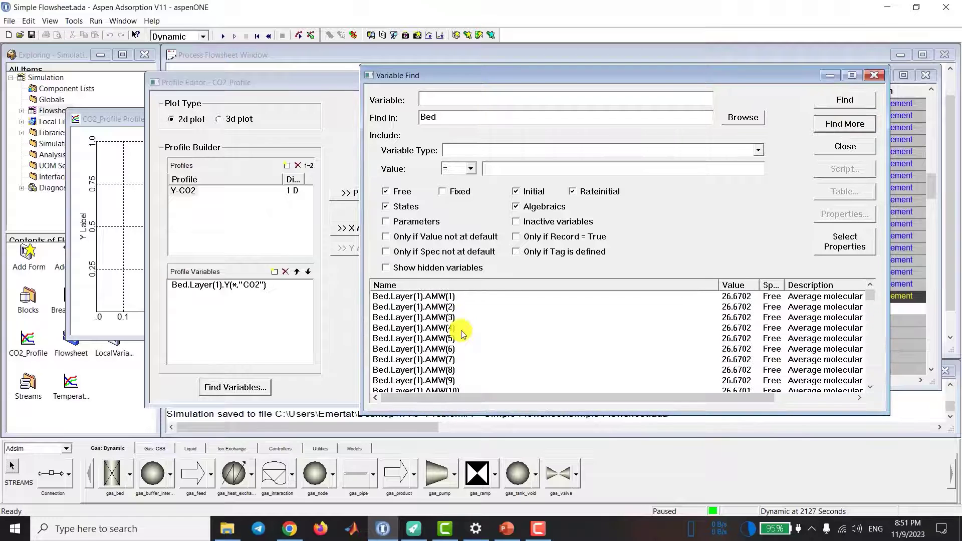
{"action": "scroll", "coordinate": [462, 334], "scroll_direction": "down", "scroll_amount": 6}
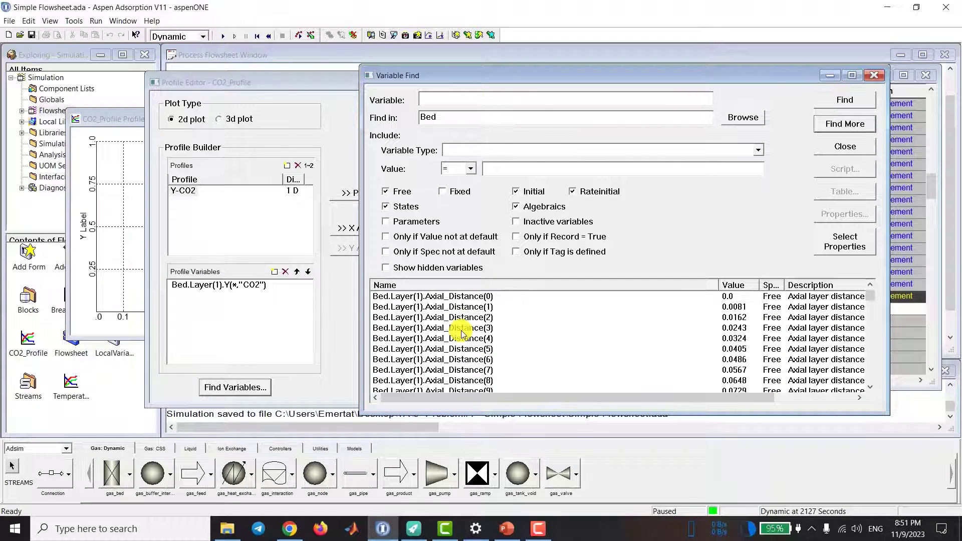
{"action": "scroll", "coordinate": [491, 361], "scroll_direction": "up", "scroll_amount": 5}
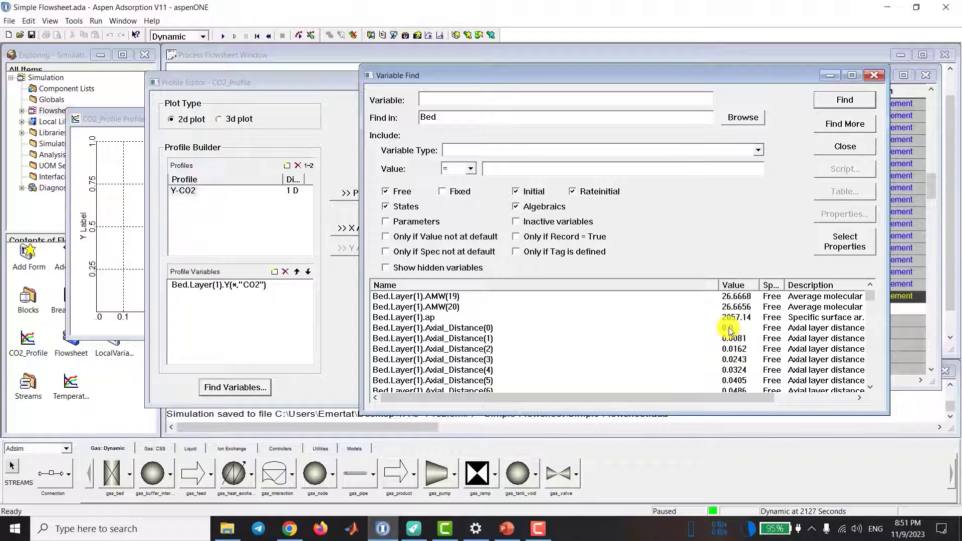
{"action": "left_click", "coordinate": [475, 328]}
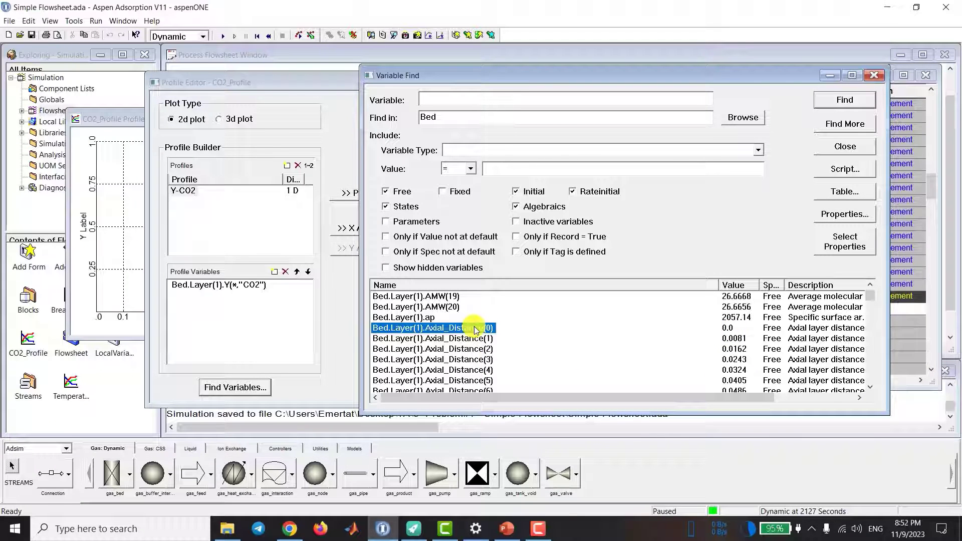
{"action": "scroll", "coordinate": [476, 330], "scroll_direction": "down", "scroll_amount": 6}
{"action": "left_click", "coordinate": [488, 350]}
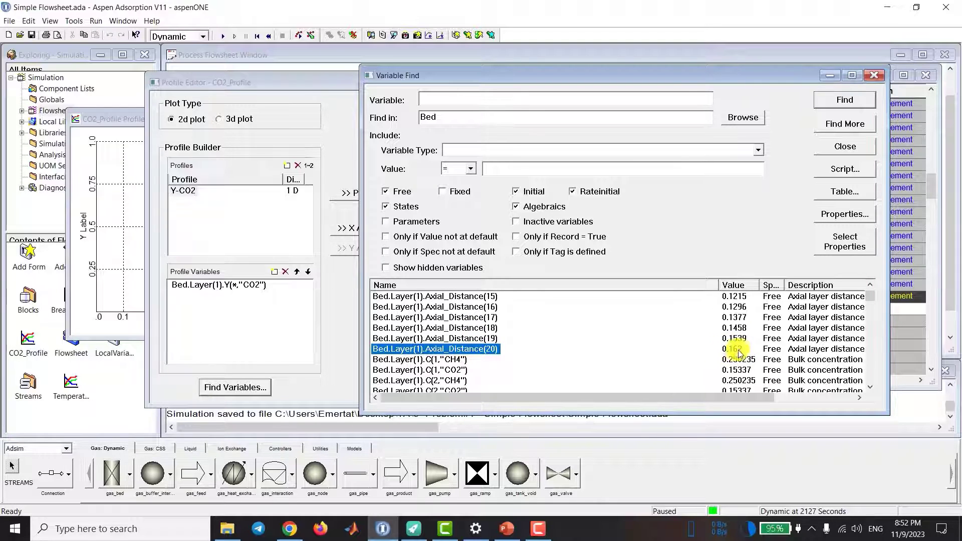
{"action": "scroll", "coordinate": [481, 346], "scroll_direction": "up", "scroll_amount": 1}
{"action": "scroll", "coordinate": [496, 341], "scroll_direction": "down", "scroll_amount": 1}
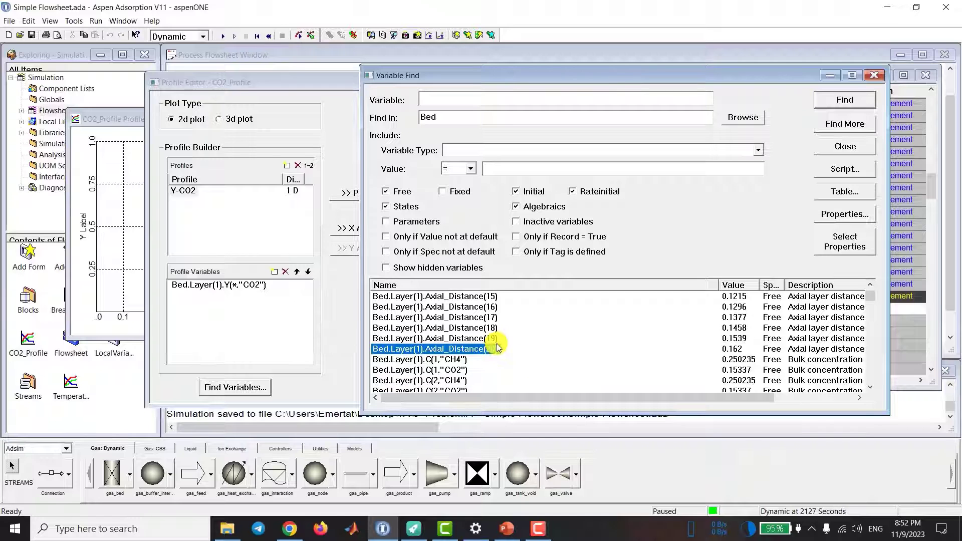
Step: Create a profile named Axial Distance from one of the found Bed.Layer(1).Axial_Distance variables
{"action": "left_click", "coordinate": [443, 317]}
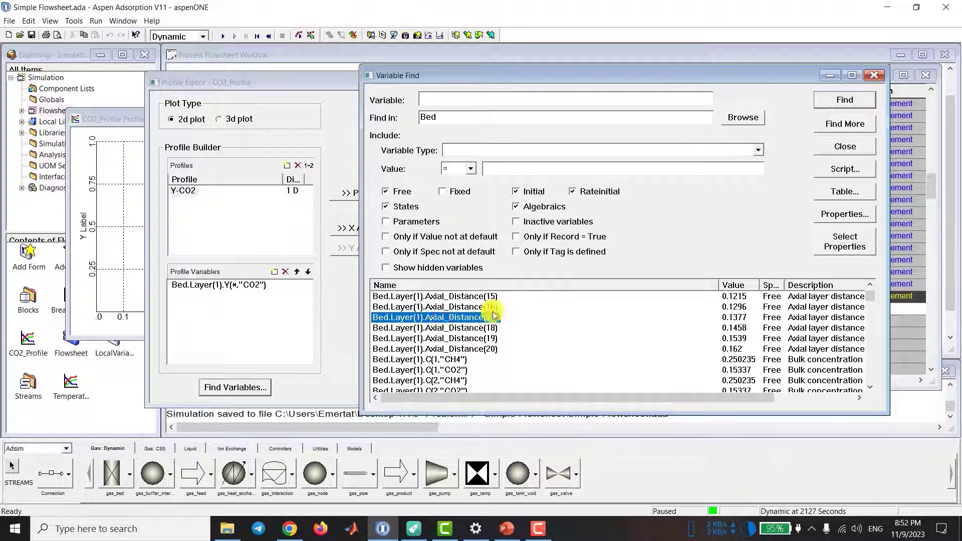
{"action": "left_click_drag", "start_coordinate": [441, 321], "coordinate": [196, 221]}
{"action": "left_click", "coordinate": [195, 226]}
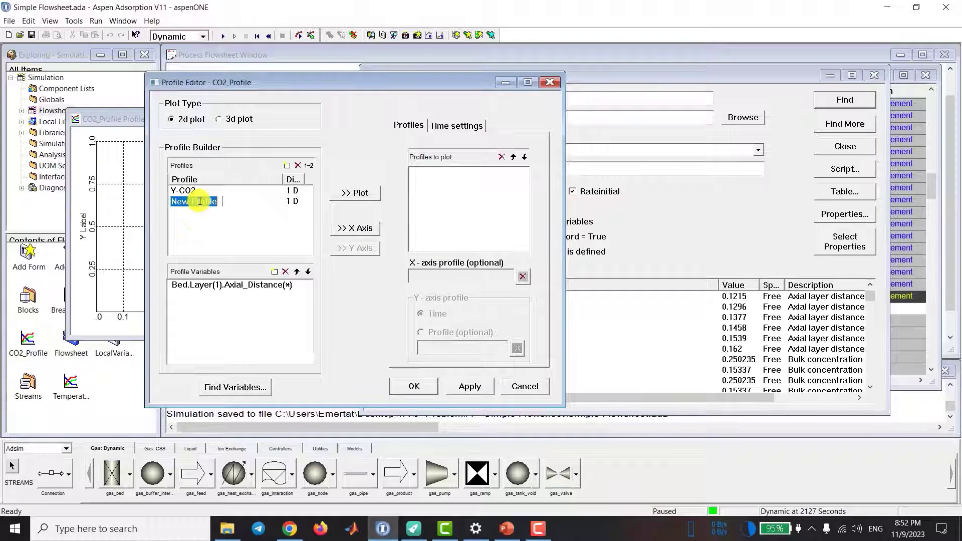
{"action": "type", "text": "Axial Distance"}
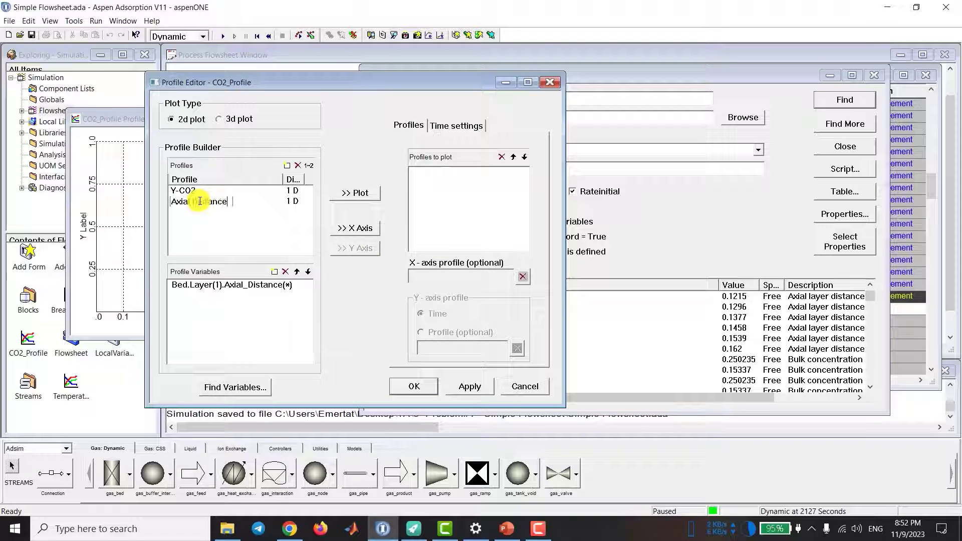
{"action": "key", "text": "Return"}
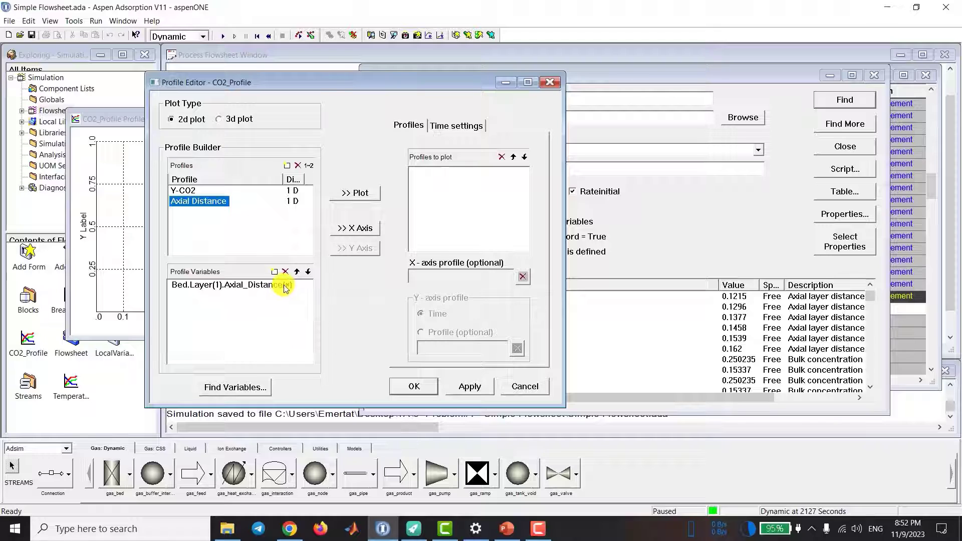
Step: Check the variable entry of the Axial Distance profile without changing it
{"action": "left_click", "coordinate": [286, 286]}
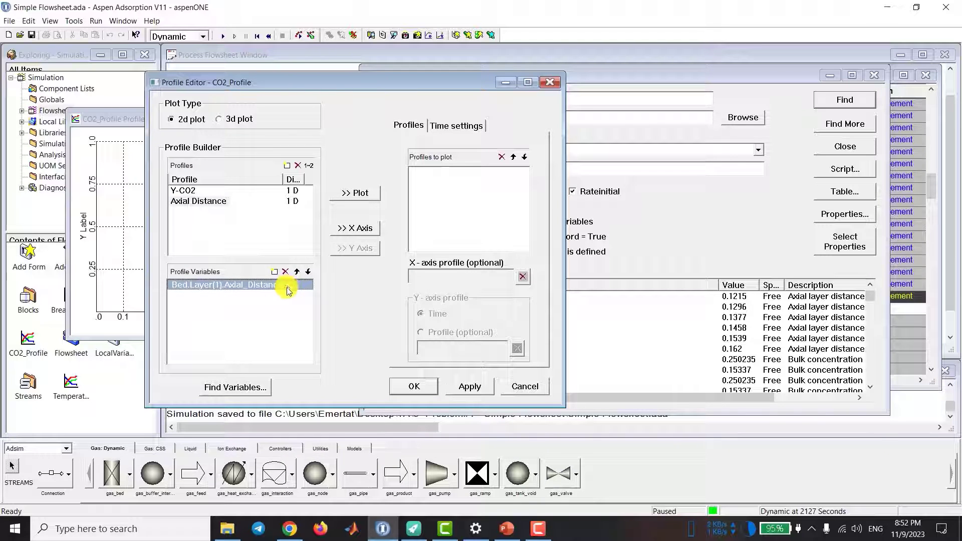
{"action": "left_click", "coordinate": [287, 291]}
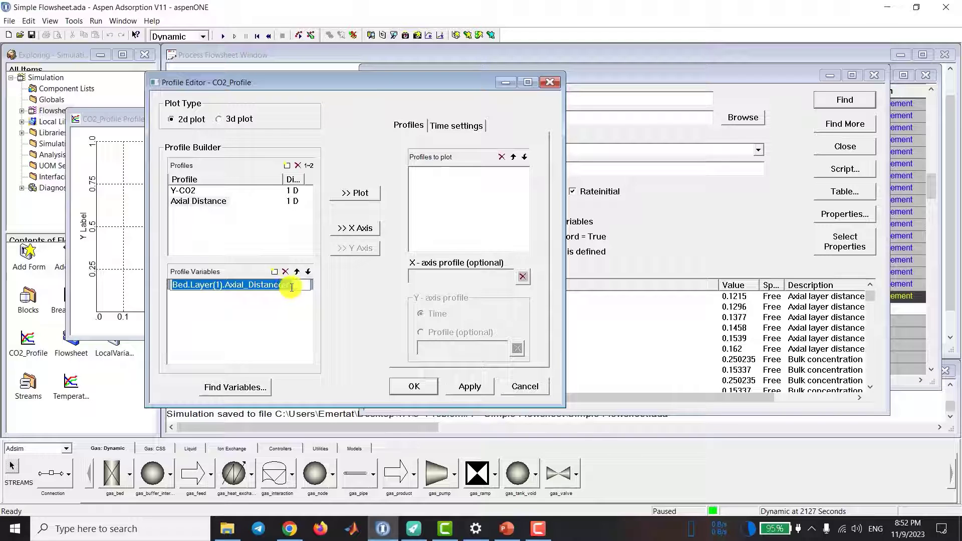
{"action": "left_click_drag", "start_coordinate": [289, 289], "coordinate": [288, 303]}
{"action": "left_click", "coordinate": [288, 302]}
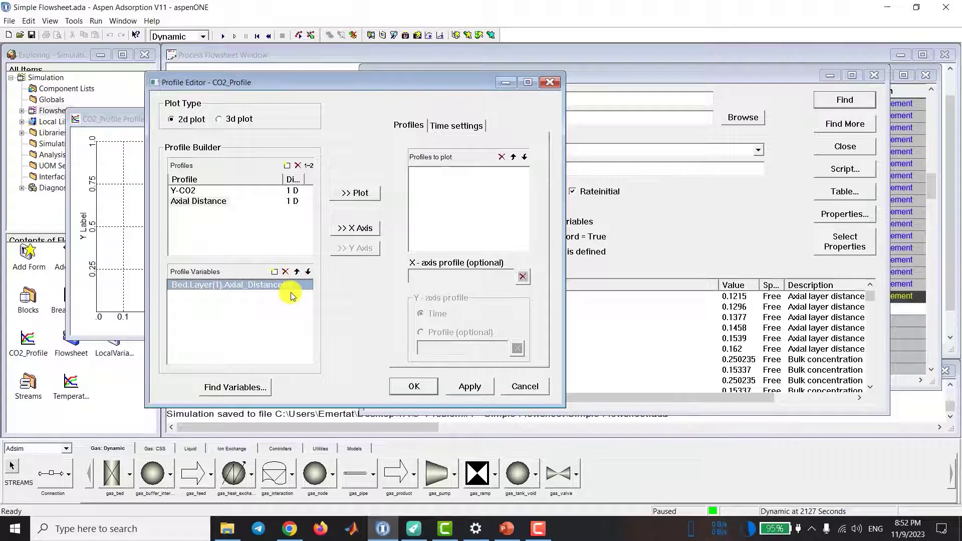
Step: Add Y-CO2 to the profiles to plot and assign Axial Distance as the X-axis profile
{"action": "left_click", "coordinate": [185, 191]}
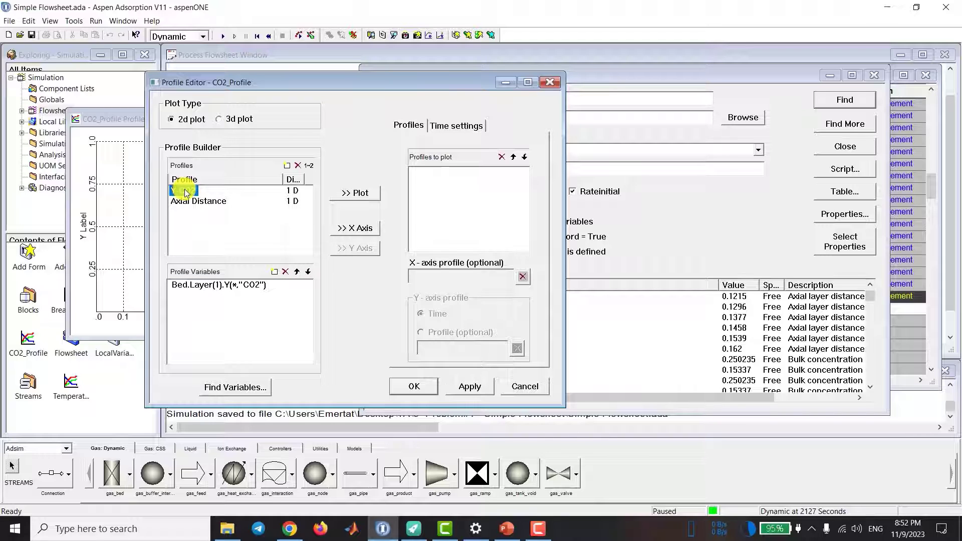
{"action": "left_click", "coordinate": [351, 195]}
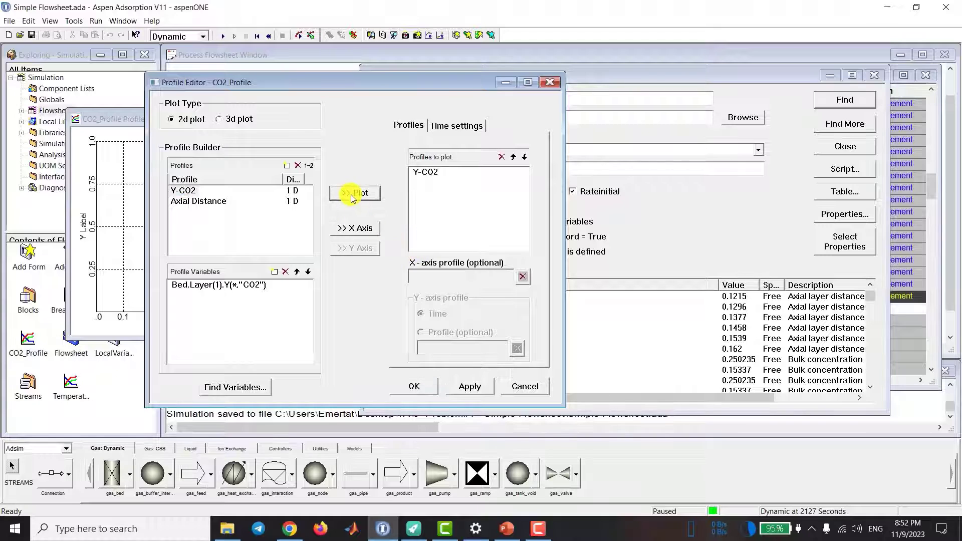
{"action": "left_click", "coordinate": [198, 202]}
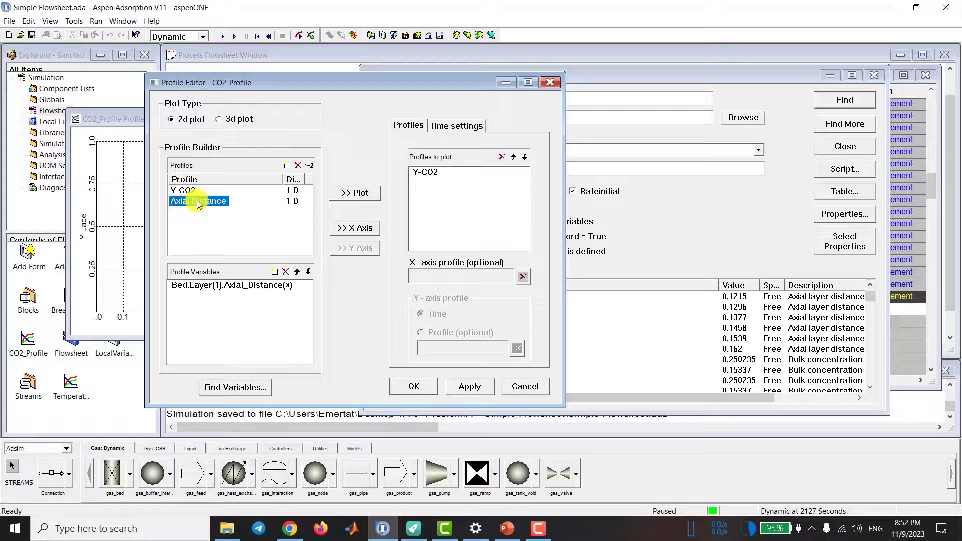
{"action": "left_click", "coordinate": [357, 229]}
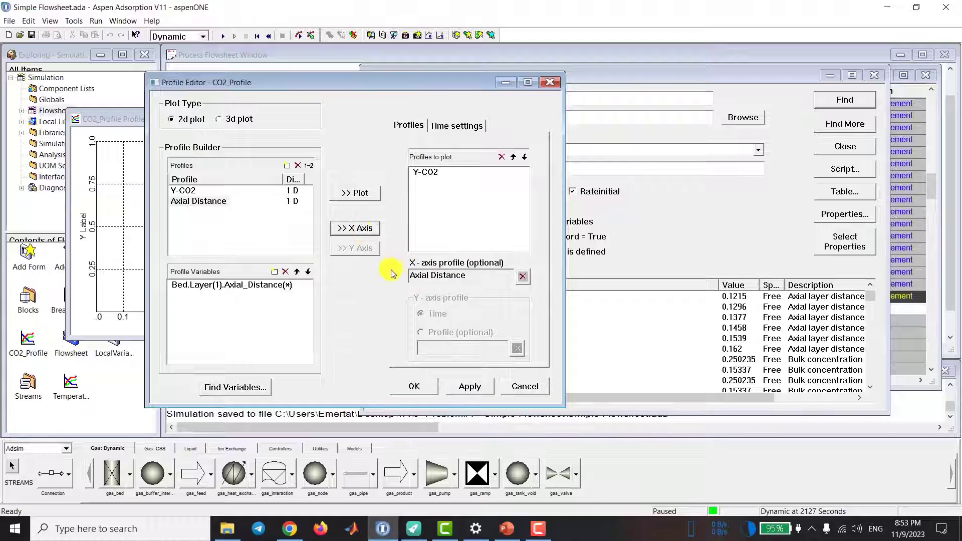
Step: Apply the profile settings, close the editor and enlarge the CO2_Profile plot window
{"action": "left_click", "coordinate": [466, 388]}
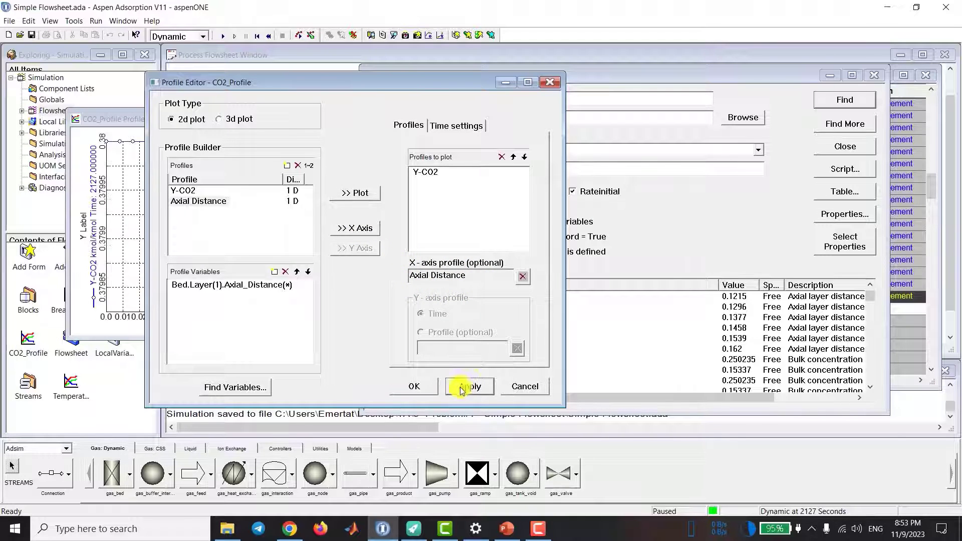
{"action": "left_click", "coordinate": [414, 386]}
{"action": "left_click", "coordinate": [197, 142]}
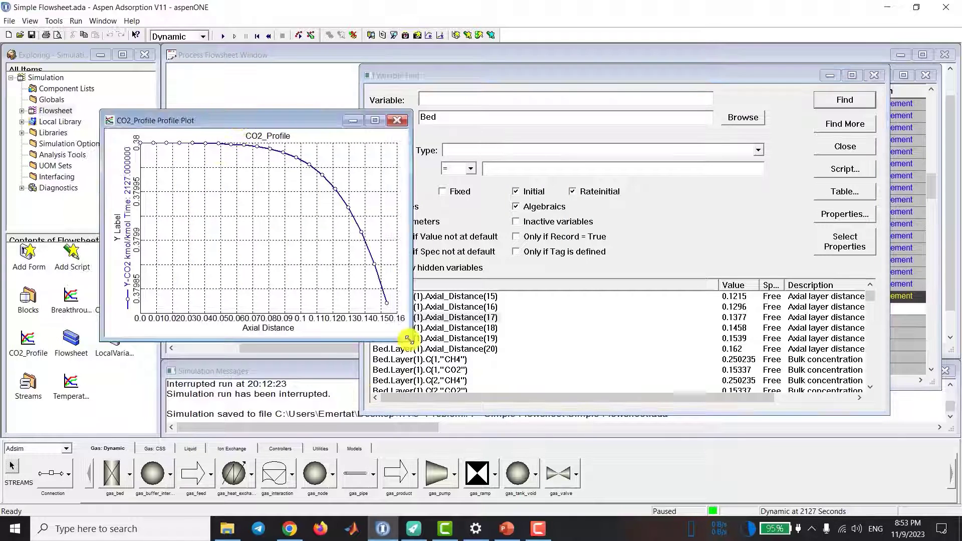
{"action": "left_click_drag", "start_coordinate": [393, 293], "coordinate": [504, 397]}
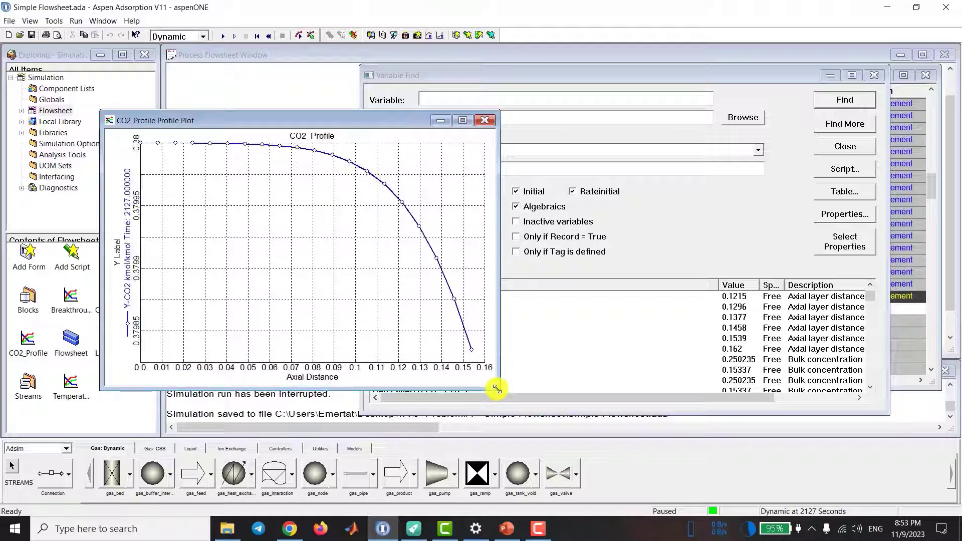
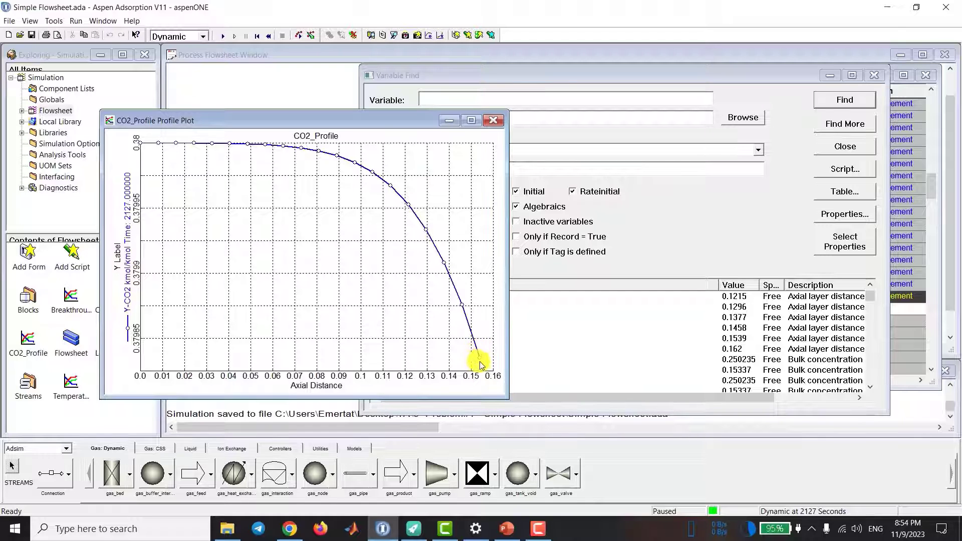
Step: Open the time settings of the CO2_Profile plot's profile variables and switch from continuous update to specified times
{"action": "right_click", "coordinate": [258, 265]}
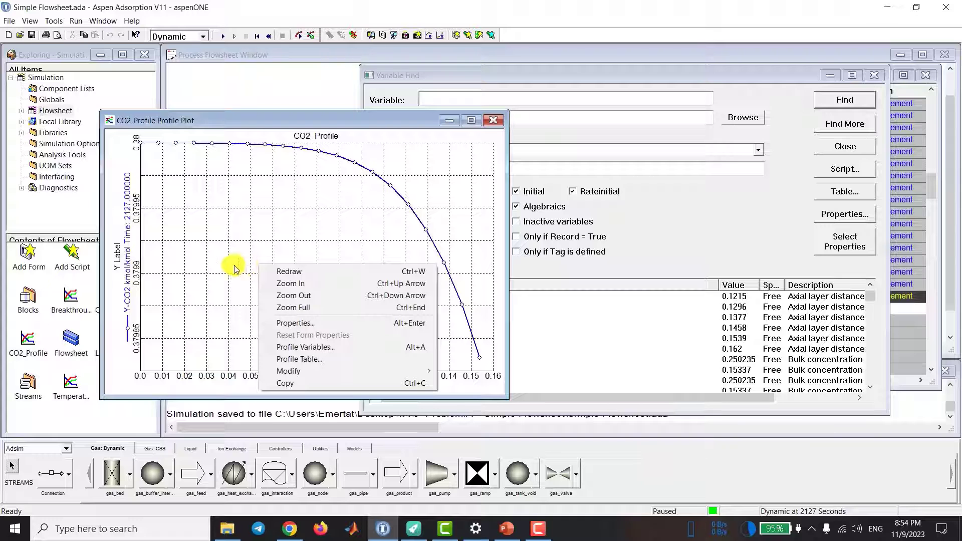
{"action": "left_click", "coordinate": [288, 347]}
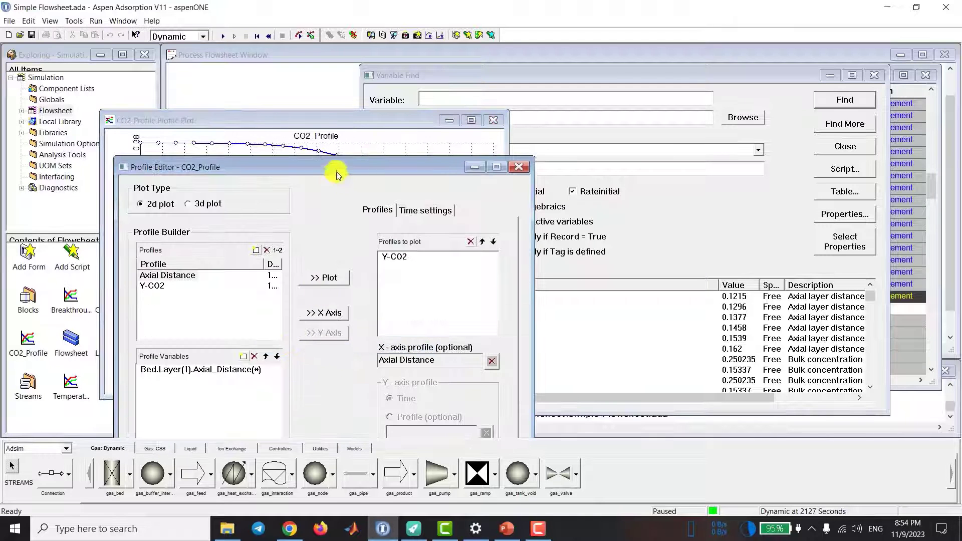
{"action": "left_click_drag", "start_coordinate": [341, 114], "coordinate": [557, 99]}
{"action": "left_click", "coordinate": [634, 144]}
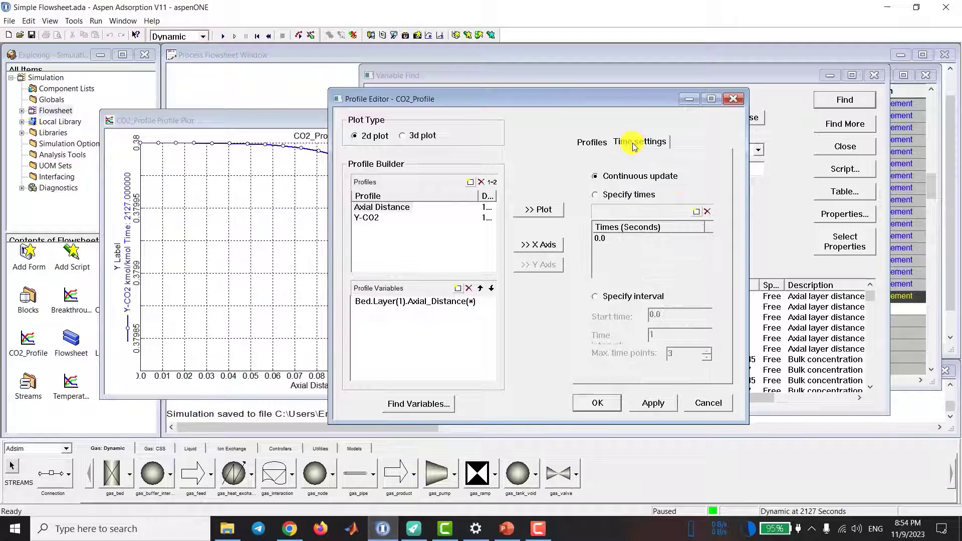
{"action": "left_click", "coordinate": [597, 195]}
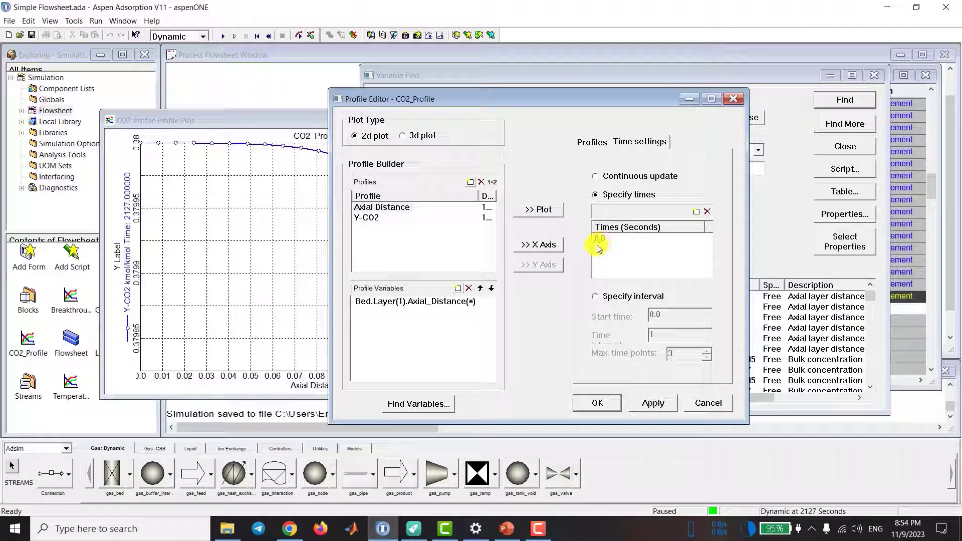
{"action": "left_click", "coordinate": [597, 297]}
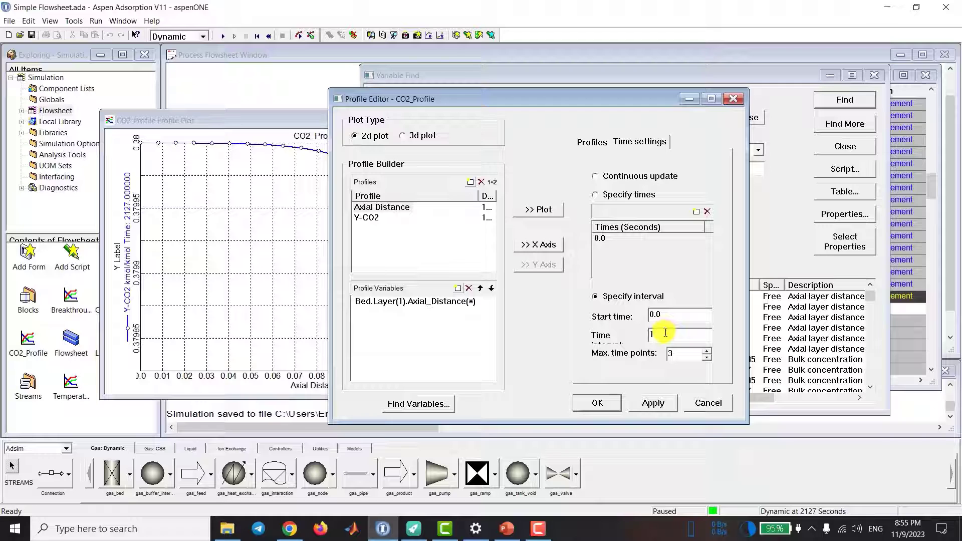
{"action": "left_click", "coordinate": [595, 195]}
Step: Enter 30, 100 and 250 seconds as the specified times for the CO2_Profile plot
{"action": "left_click", "coordinate": [601, 238]}
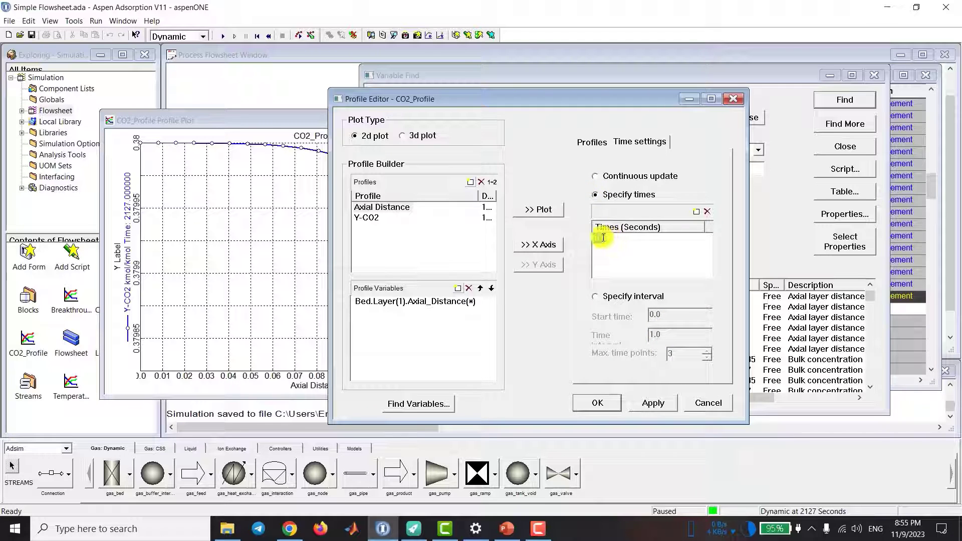
{"action": "left_click", "coordinate": [603, 238]}
{"action": "type", "text": "30"}
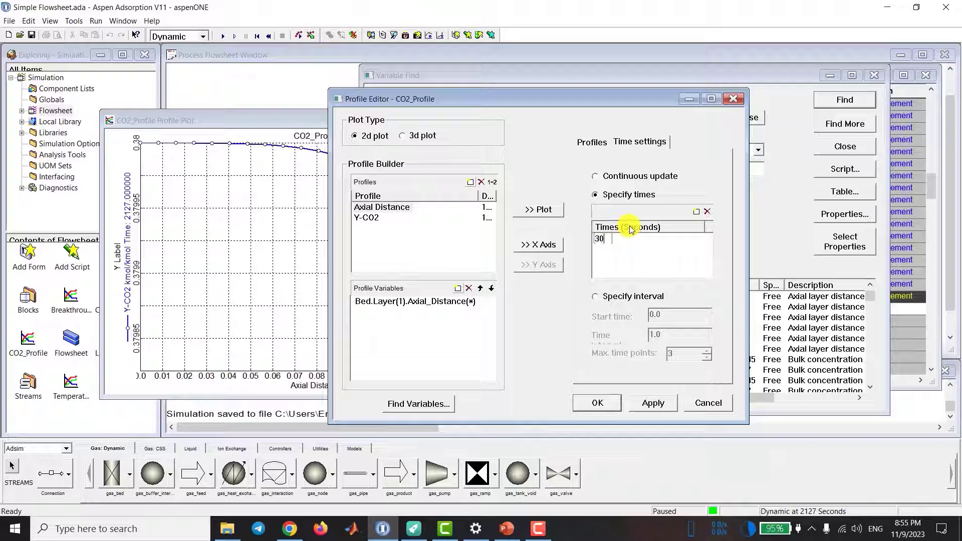
{"action": "key", "text": "Return"}
{"action": "key", "text": "Down"}
{"action": "type", "text": "100"}
{"action": "key", "text": "Return"}
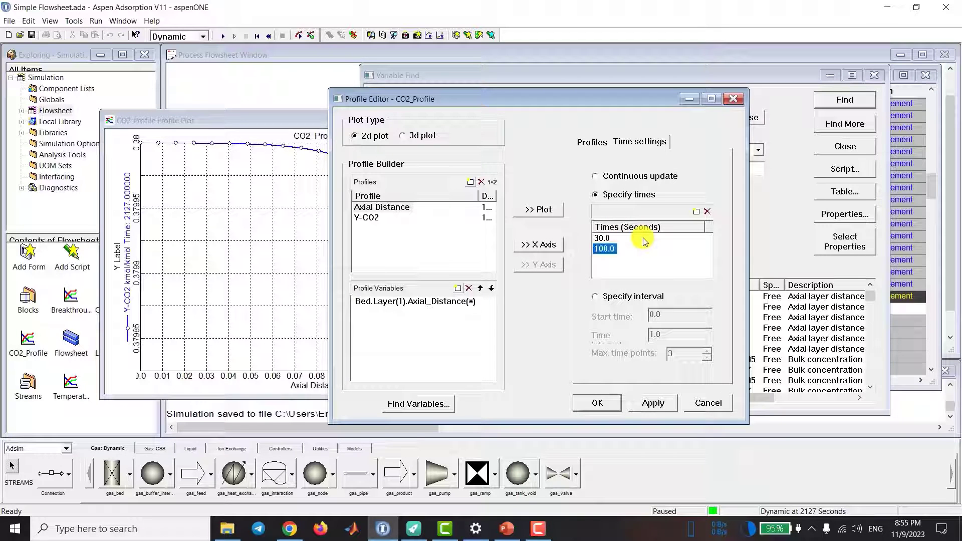
{"action": "key", "text": "Down"}
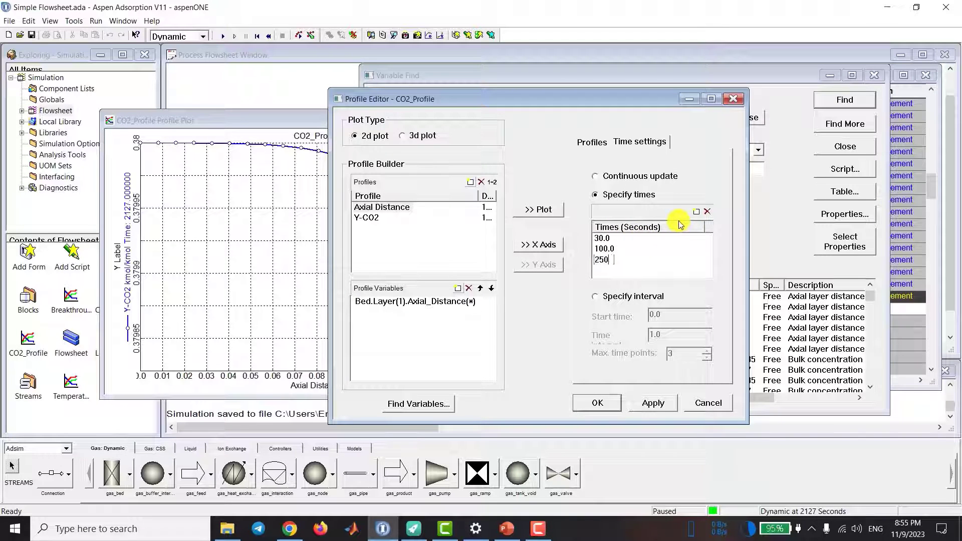
{"action": "key", "text": "Return"}
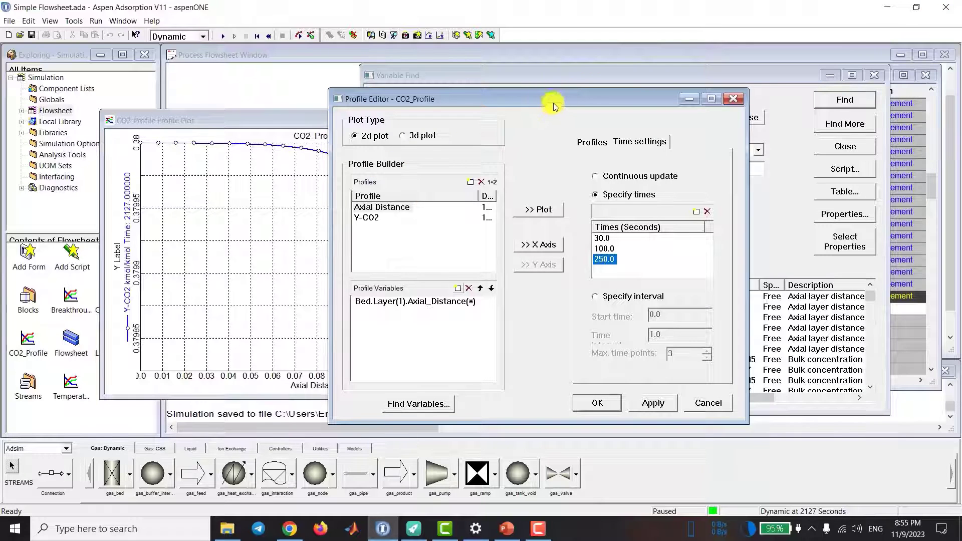
Step: Apply the time settings, close the profile editor and reposition the CO2_Profile plot window
{"action": "left_click_drag", "start_coordinate": [553, 100], "coordinate": [580, 95]}
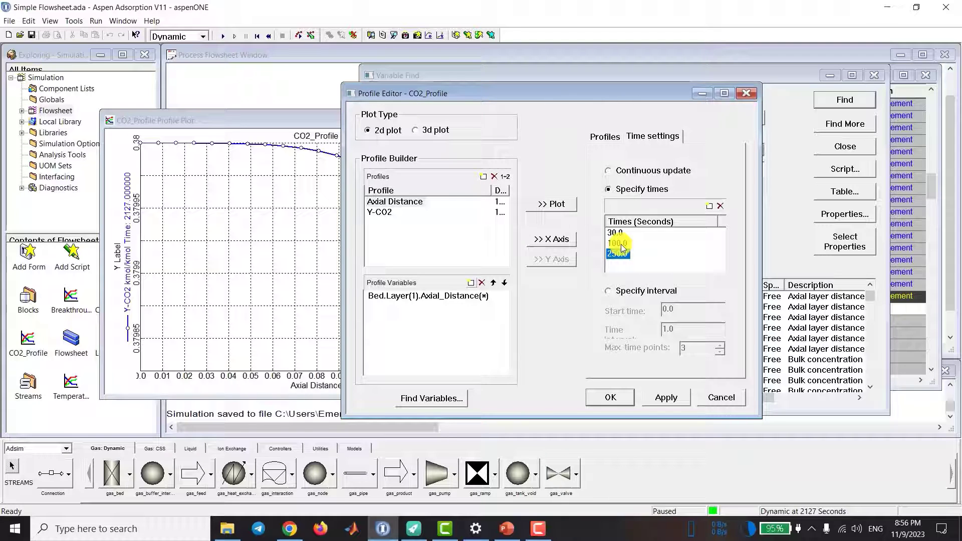
{"action": "left_click", "coordinate": [666, 398]}
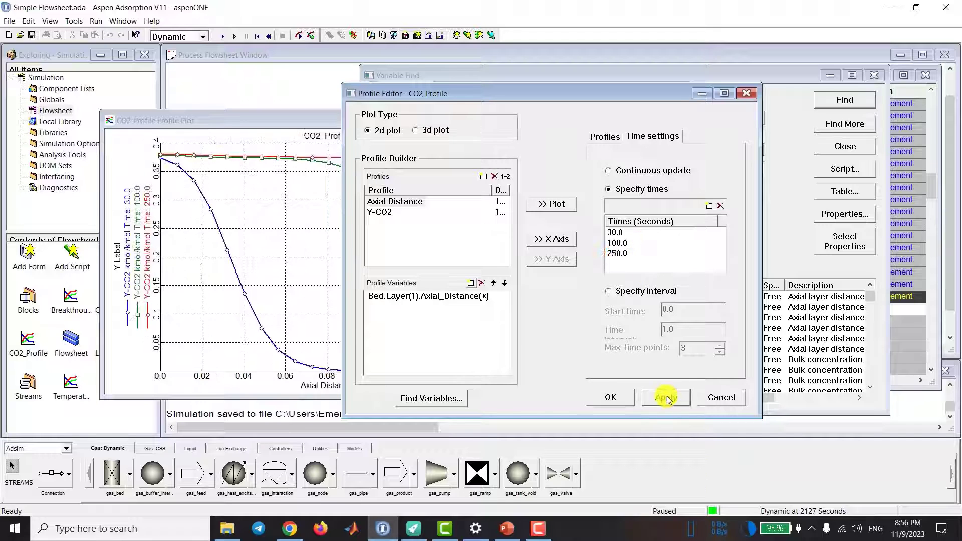
{"action": "left_click", "coordinate": [610, 398]}
{"action": "left_click_drag", "start_coordinate": [369, 119], "coordinate": [444, 81]}
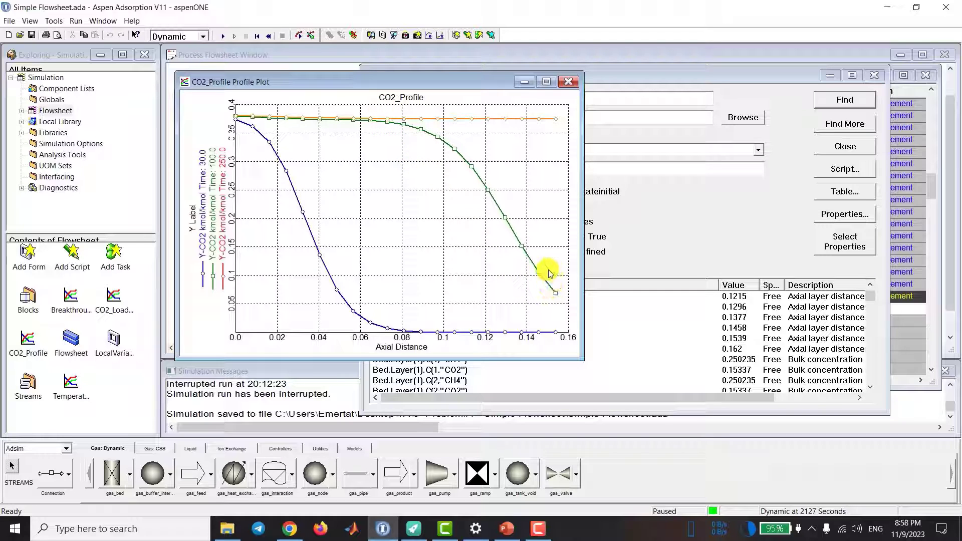
Step: Add 60 and 80 seconds to the specified times of the CO2_Profile plot, apply them and close the editor
{"action": "right_click", "coordinate": [421, 203]}
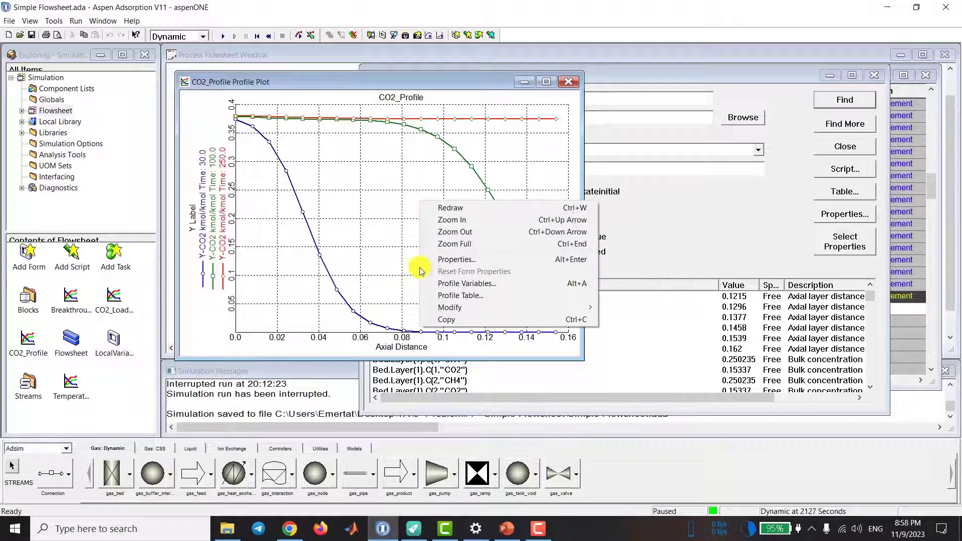
{"action": "left_click", "coordinate": [457, 284]}
{"action": "left_click", "coordinate": [345, 130]}
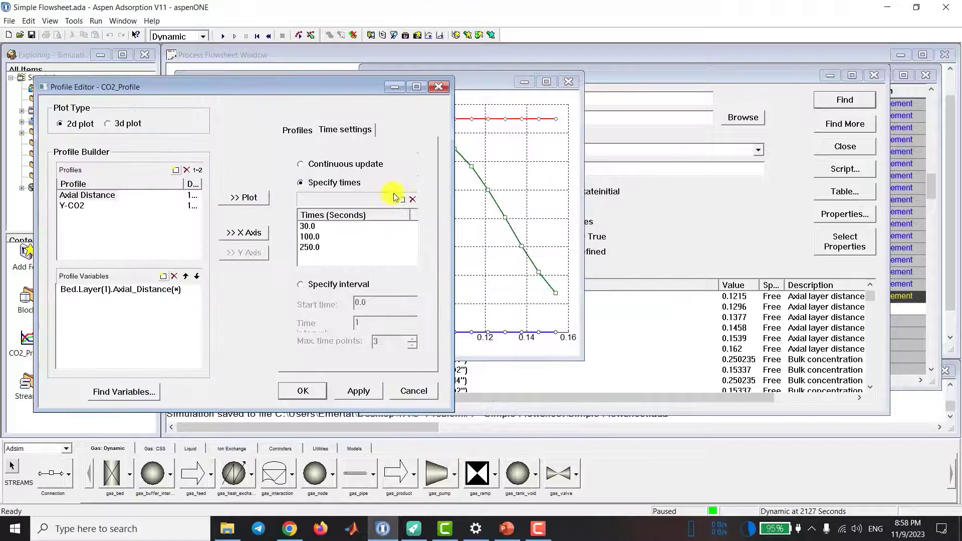
{"action": "type", "text": "6"}
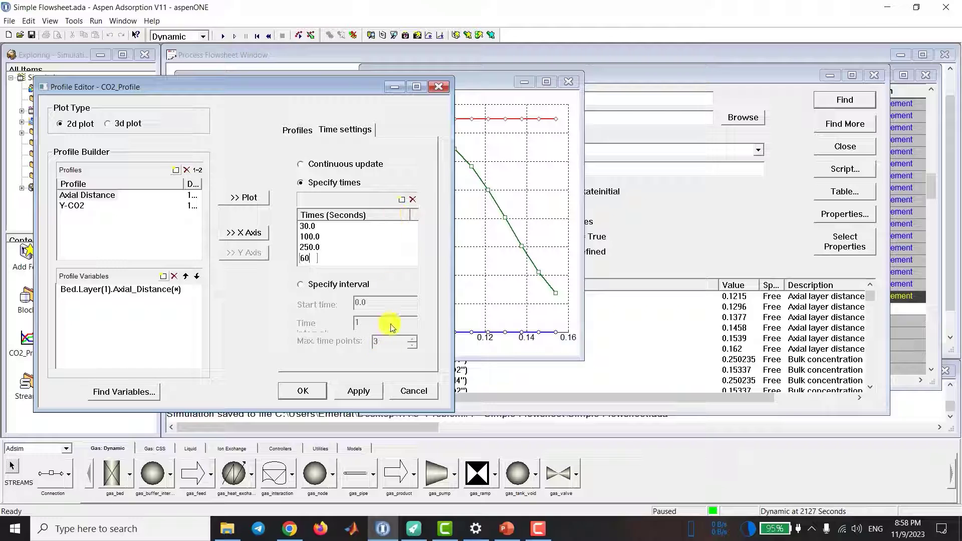
{"action": "type", "text": "0"}
{"action": "left_click", "coordinate": [403, 200]}
{"action": "type", "text": "80"}
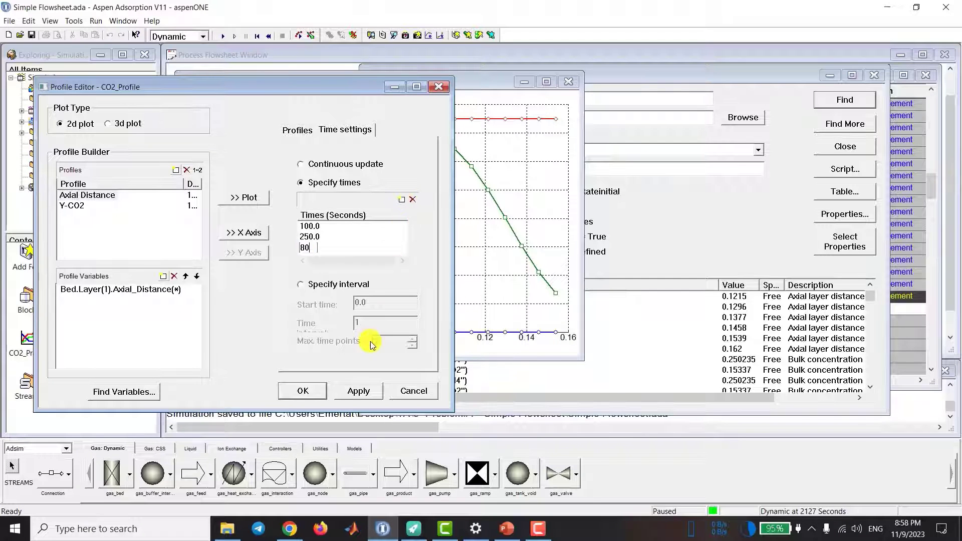
{"action": "key", "text": "Return"}
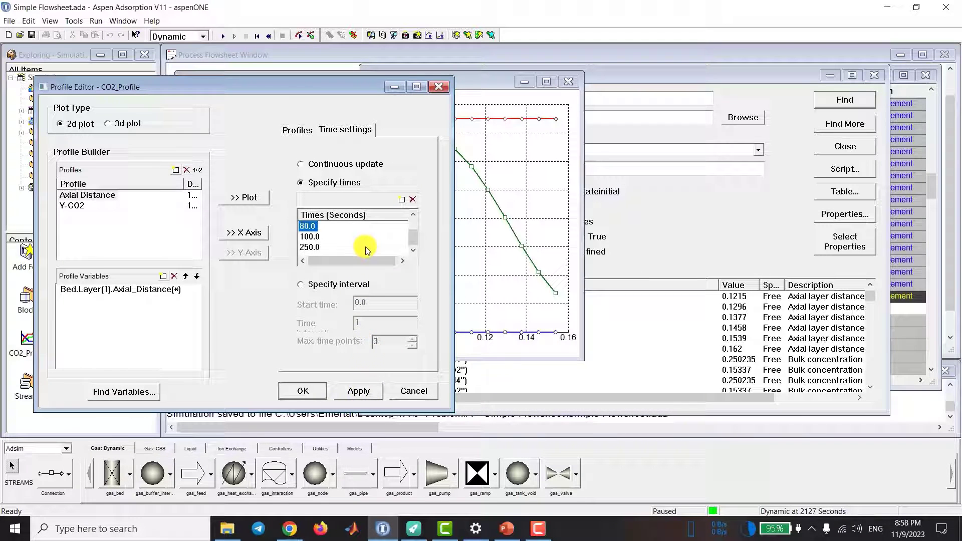
{"action": "left_click", "coordinate": [354, 392]}
{"action": "left_click", "coordinate": [301, 390]}
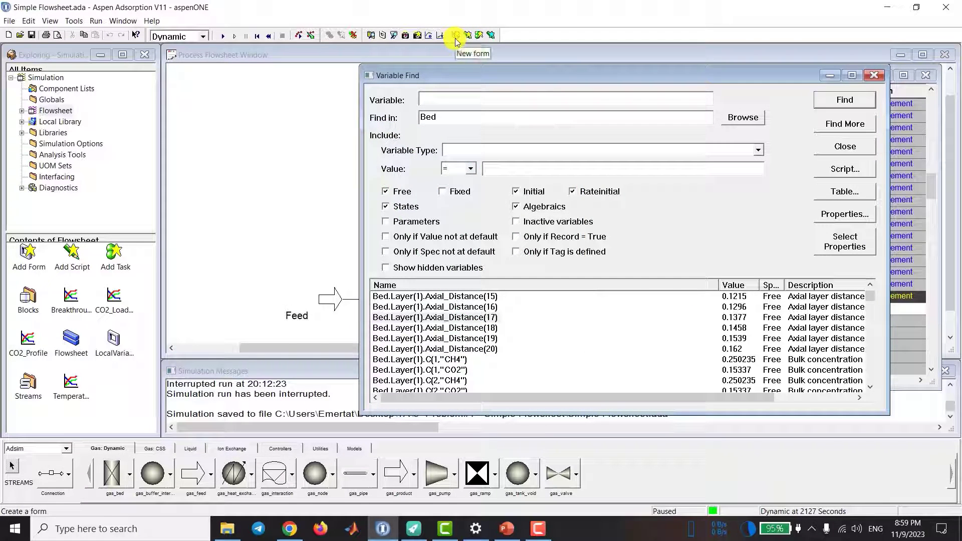
Step: Create a new profile plot form named Profile_Tg and enlarge its window
{"action": "left_click", "coordinate": [457, 36]}
{"action": "left_click", "coordinate": [472, 224]}
{"action": "type", "text": "Profile_Tg"}
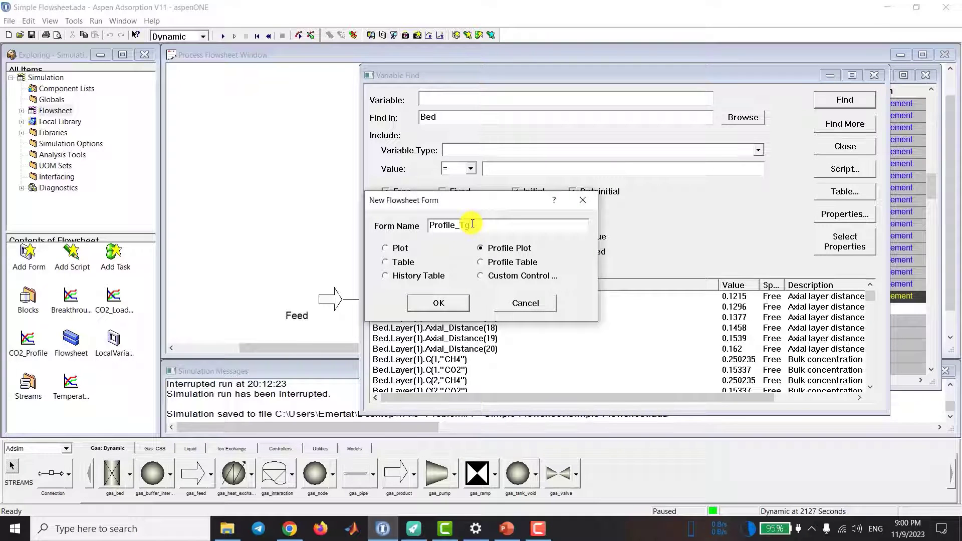
{"action": "key", "text": "Return"}
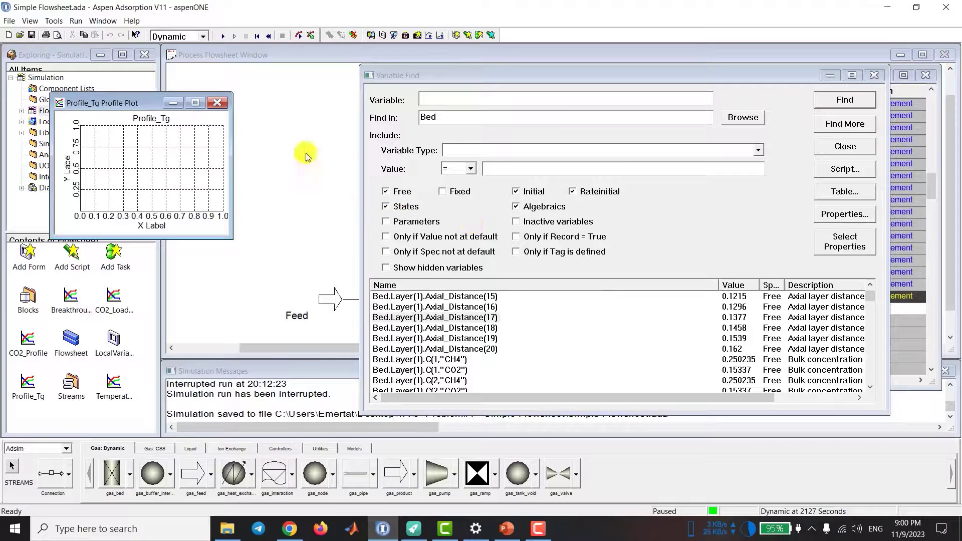
{"action": "left_click_drag", "start_coordinate": [232, 239], "coordinate": [321, 345]}
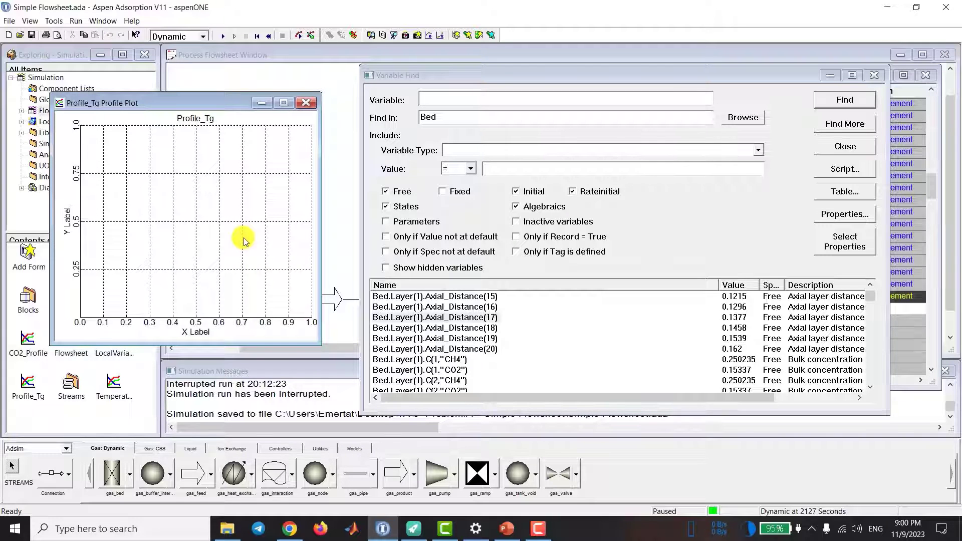
Step: Create a profile named Tg in the Profile_Tg editor from a Tg gas temperature variable in the Bed.Layer(1) results table
{"action": "double_click", "coordinate": [244, 237]}
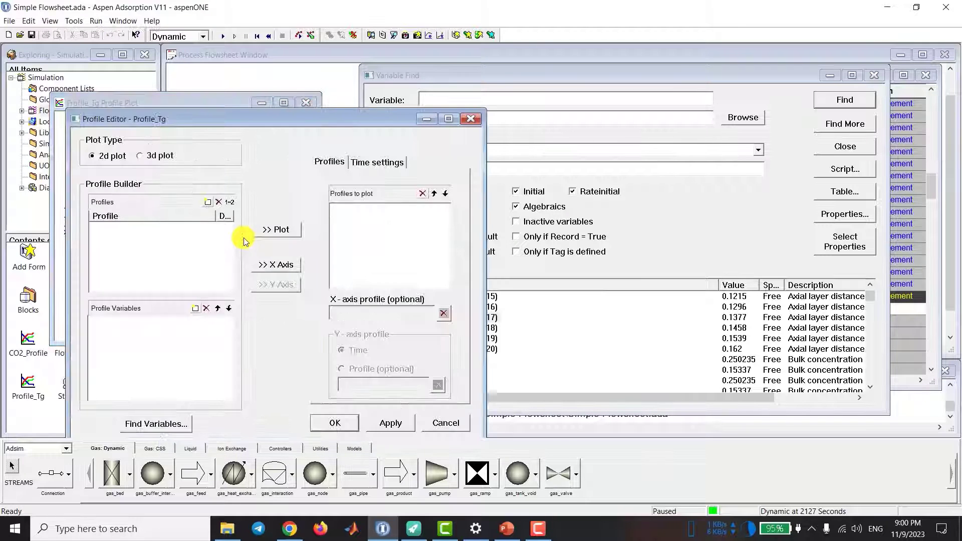
{"action": "left_click_drag", "start_coordinate": [674, 81], "coordinate": [520, 68]}
{"action": "scroll", "coordinate": [522, 248], "scroll_direction": "down", "scroll_amount": 1}
{"action": "scroll", "coordinate": [521, 249], "scroll_direction": "down", "scroll_amount": 20}
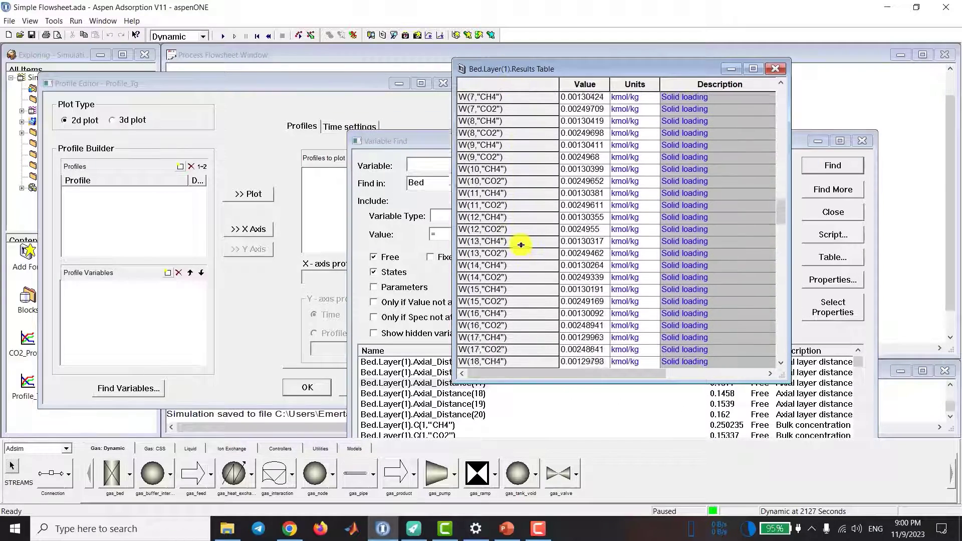
{"action": "scroll", "coordinate": [522, 243], "scroll_direction": "down", "scroll_amount": 3}
{"action": "left_click_drag", "start_coordinate": [491, 290], "coordinate": [70, 192]}
{"action": "left_click", "coordinate": [104, 194]}
{"action": "key", "text": "BackSpace"}
{"action": "type", "text": "Tg"}
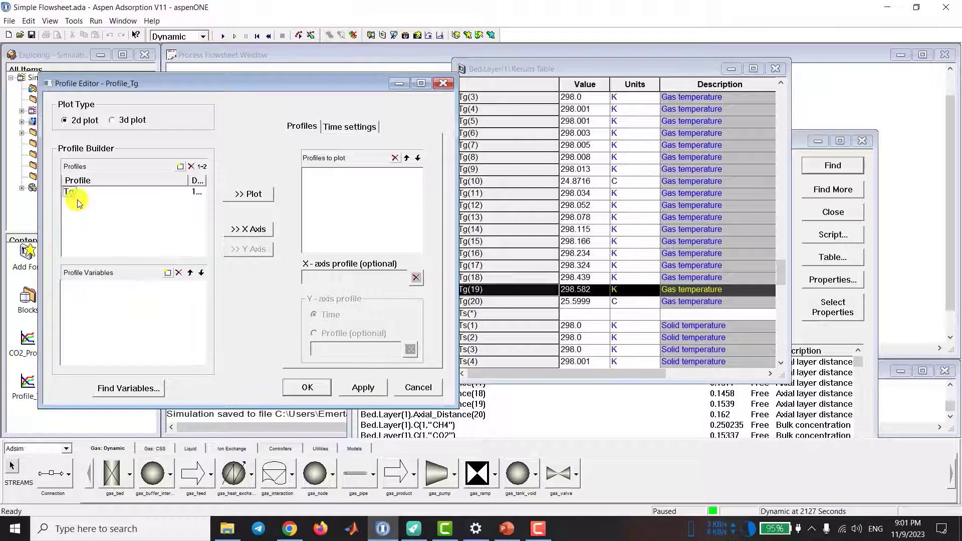
{"action": "key", "text": "Return"}
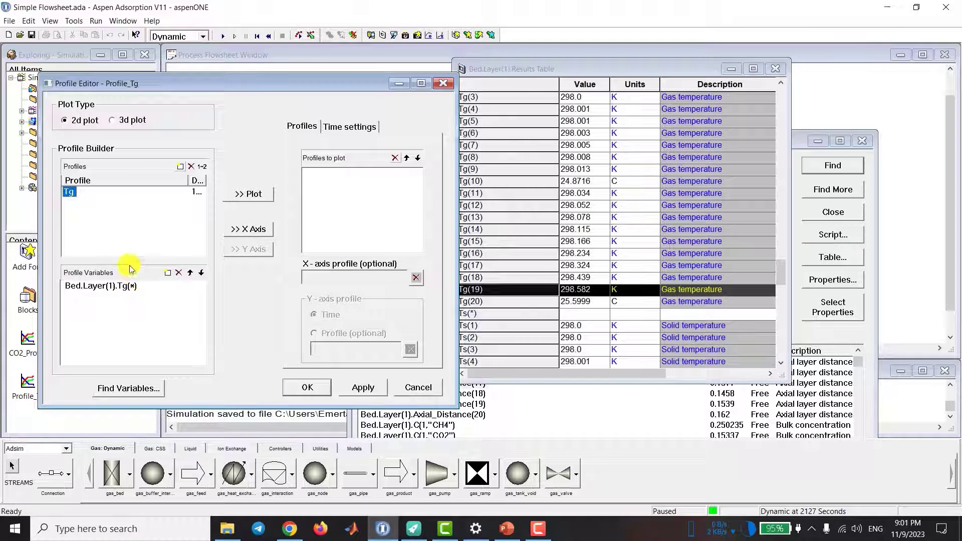
Step: Create a second profile named Axial Distance from one of the found Bed.Layer(1).Axial_Distance variables
{"action": "left_click", "coordinate": [825, 363]}
{"action": "left_click_drag", "start_coordinate": [423, 386], "coordinate": [88, 208]}
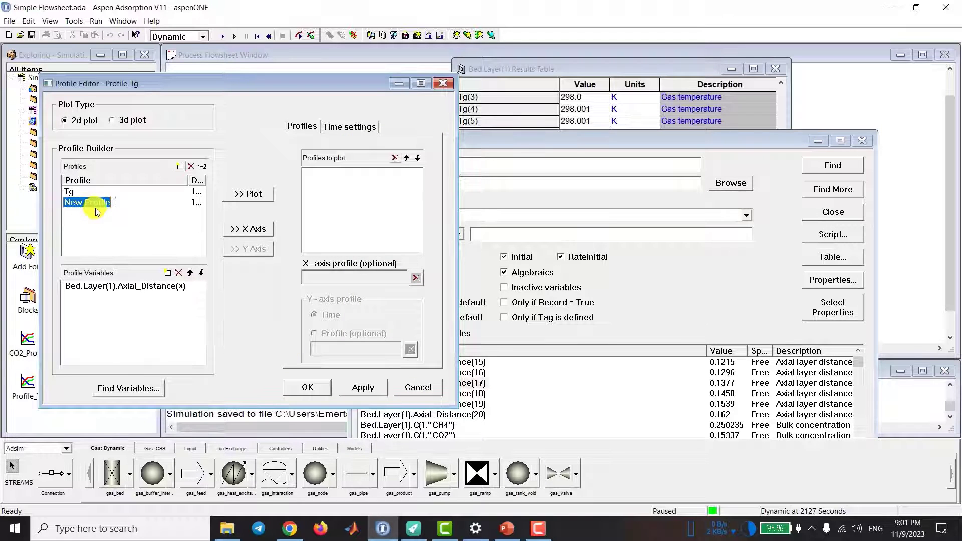
{"action": "type", "text": "Axial Distance"}
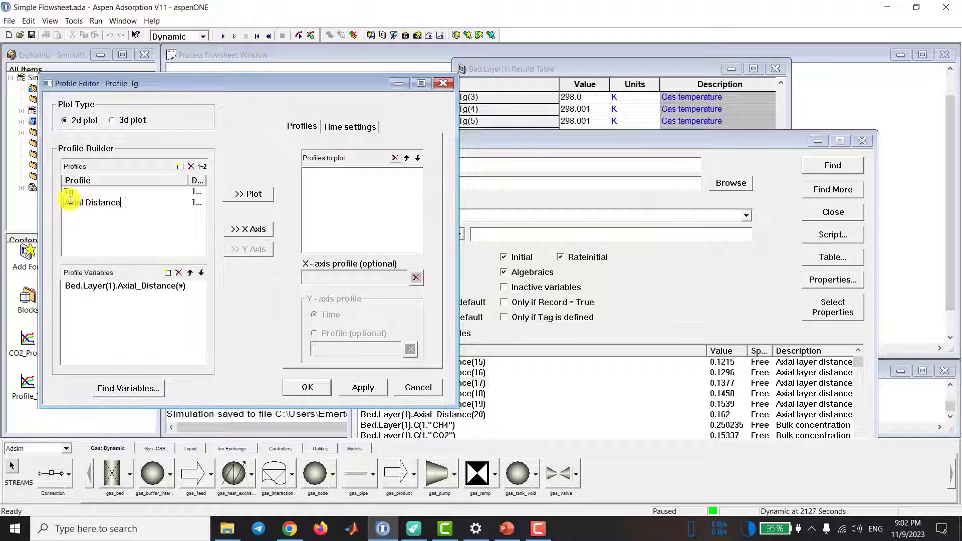
{"action": "key", "text": "Return"}
Step: Add Tg to the profiles to plot, assign Axial Distance as the X-axis profile, apply the settings and close the editor
{"action": "left_click", "coordinate": [68, 191]}
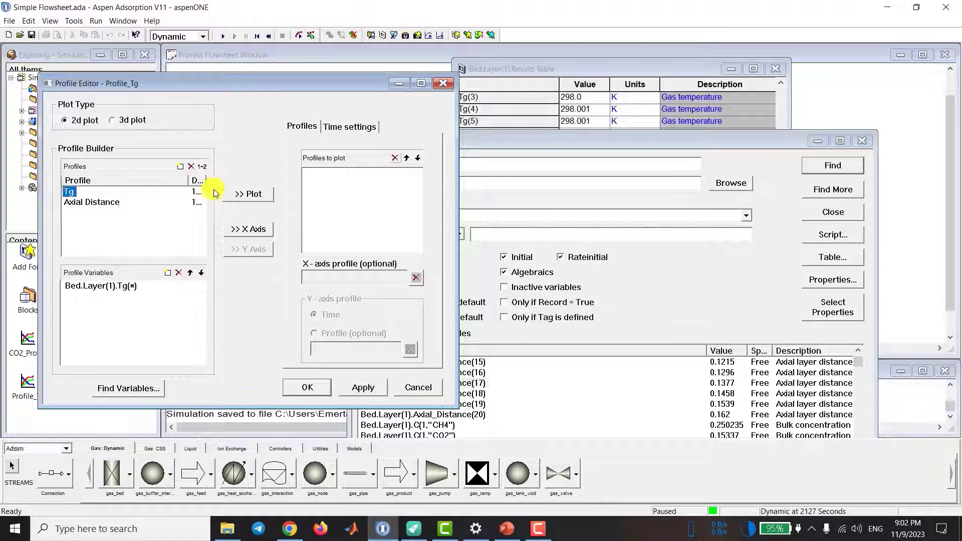
{"action": "left_click", "coordinate": [245, 195]}
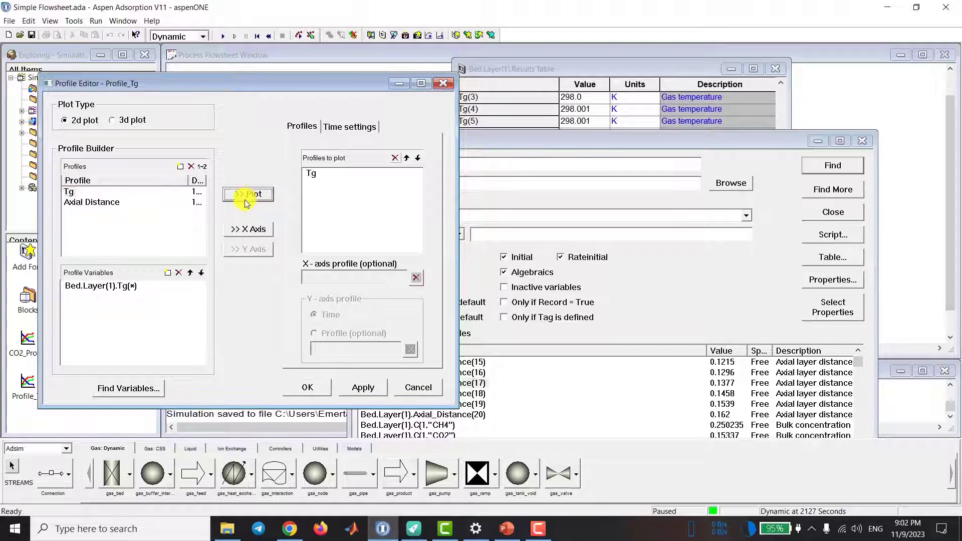
{"action": "left_click", "coordinate": [87, 202]}
{"action": "left_click", "coordinate": [243, 231]}
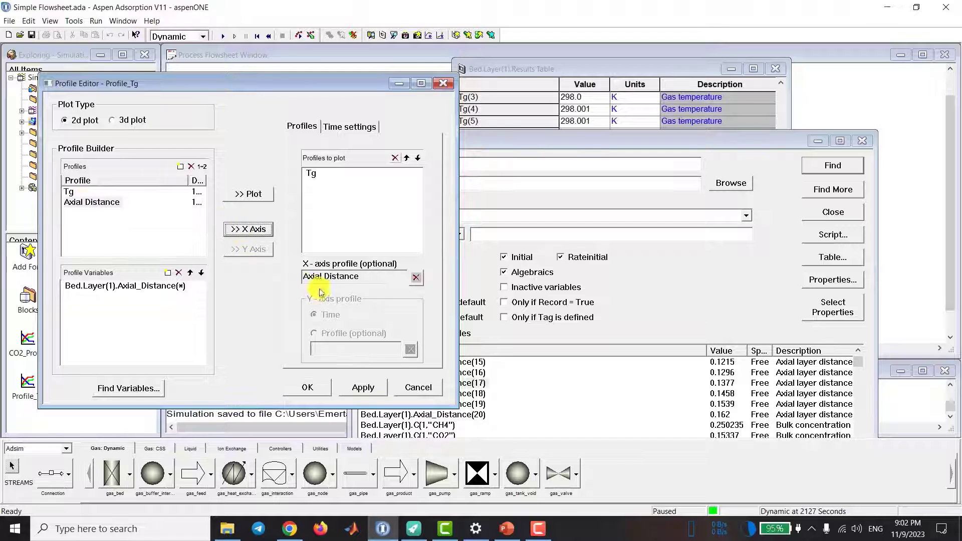
{"action": "left_click", "coordinate": [361, 389]}
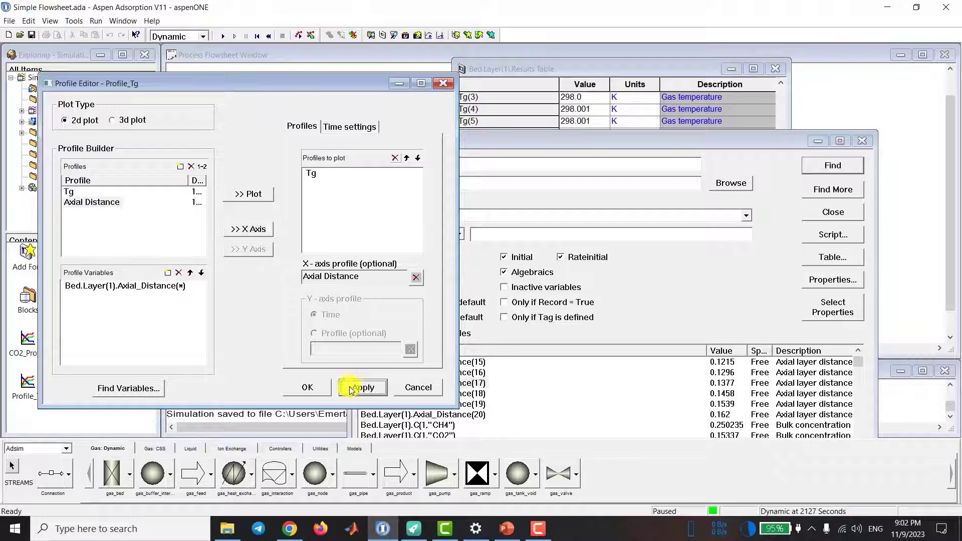
{"action": "left_click", "coordinate": [307, 387]}
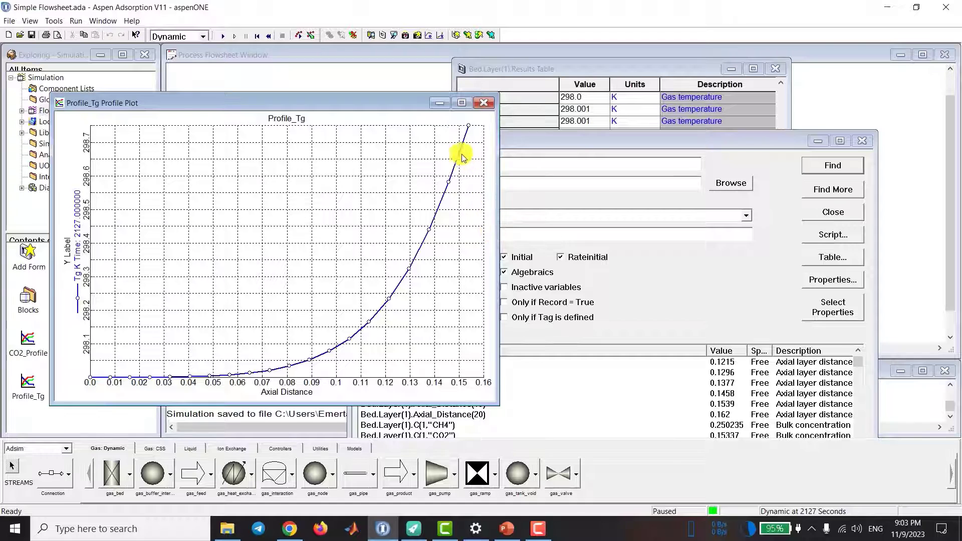
Step: Switch the Profile_Tg editor's time settings from continuous update to specified times, with 30 seconds as the first time
{"action": "right_click", "coordinate": [277, 245]}
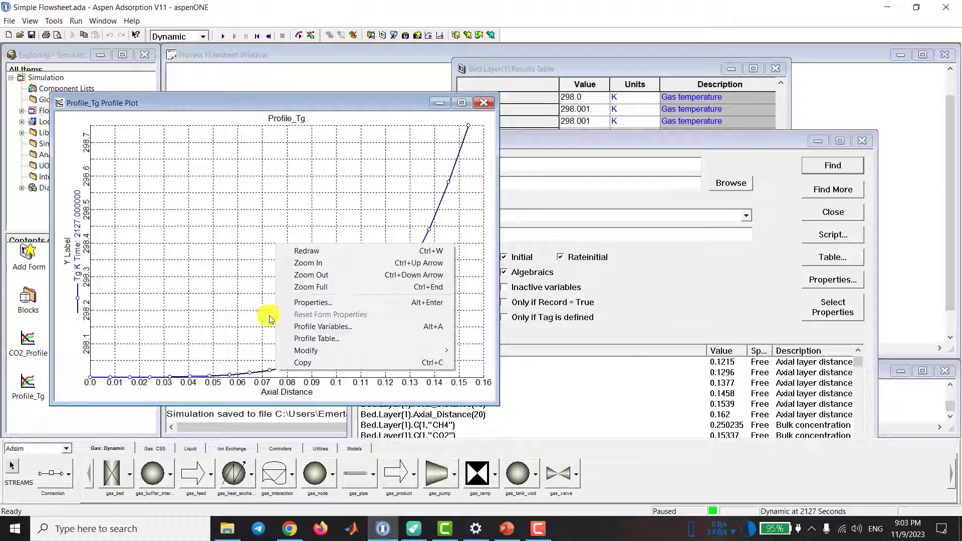
{"action": "left_click", "coordinate": [321, 329]}
{"action": "left_click", "coordinate": [388, 179]}
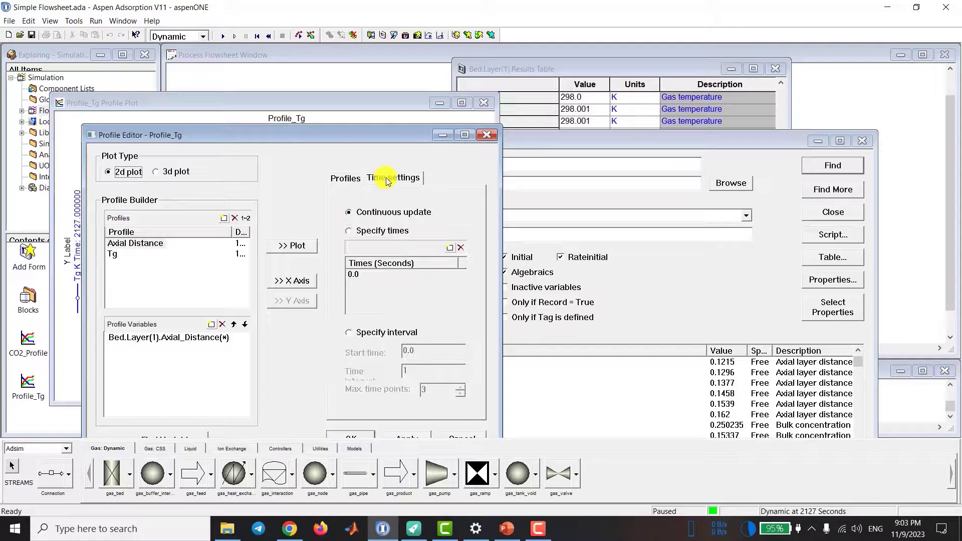
{"action": "left_click_drag", "start_coordinate": [363, 136], "coordinate": [364, 52]}
{"action": "left_click", "coordinate": [350, 147]}
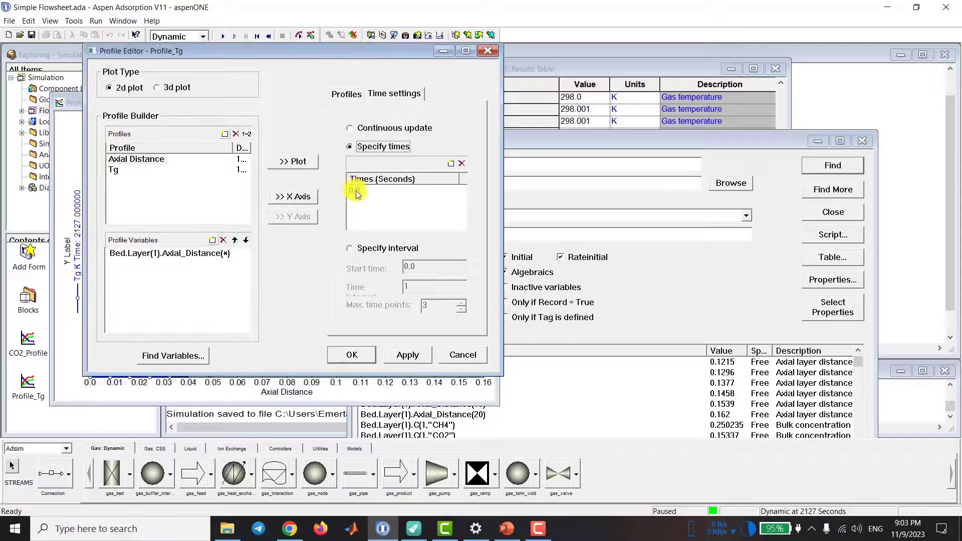
{"action": "left_click", "coordinate": [359, 190]}
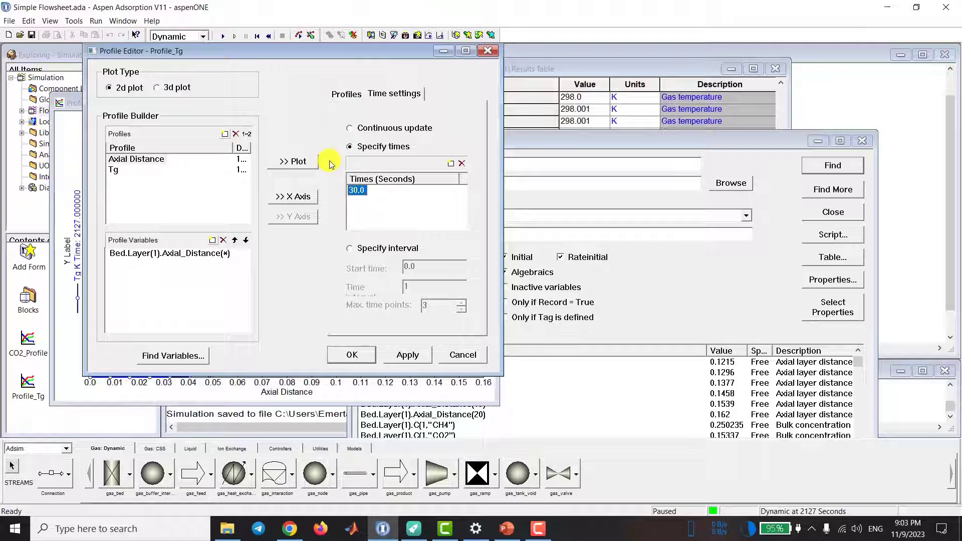
Step: Add 60, 90, 150 and 500 seconds to the Profile_Tg plot times, apply the settings and close the editor
{"action": "left_click", "coordinate": [452, 164]}
{"action": "type", "text": "60"}
{"action": "left_click", "coordinate": [455, 163]}
{"action": "type", "text": "90"}
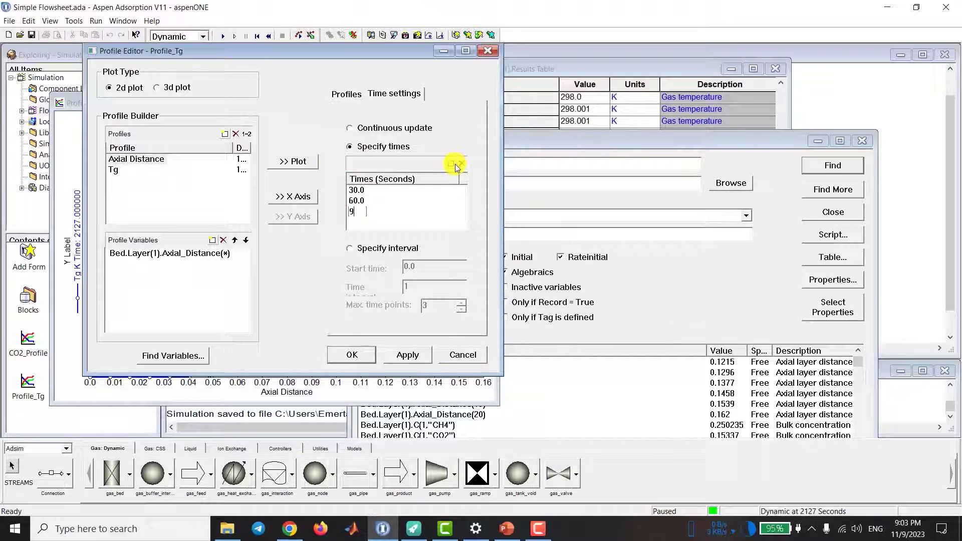
{"action": "key", "text": "Return"}
{"action": "left_click", "coordinate": [455, 163]}
{"action": "type", "text": "150"}
{"action": "key", "text": "Return"}
{"action": "left_click", "coordinate": [453, 164]}
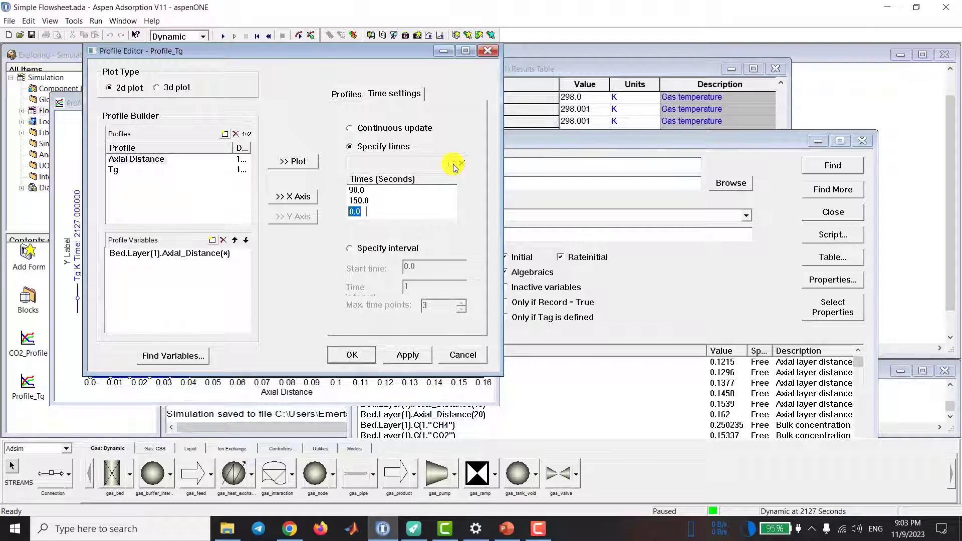
{"action": "type", "text": "500"}
{"action": "key", "text": "Return"}
{"action": "left_click", "coordinate": [408, 355]}
{"action": "left_click", "coordinate": [359, 356]}
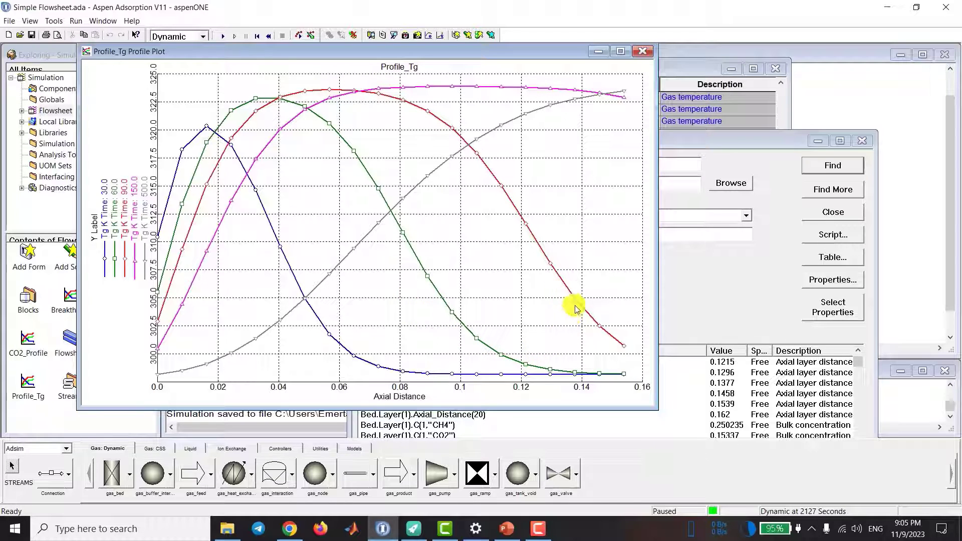
Step: Add 2000 seconds to the specified times of the Profile_Tg plot, apply the change and close the editor
{"action": "right_click", "coordinate": [467, 251]}
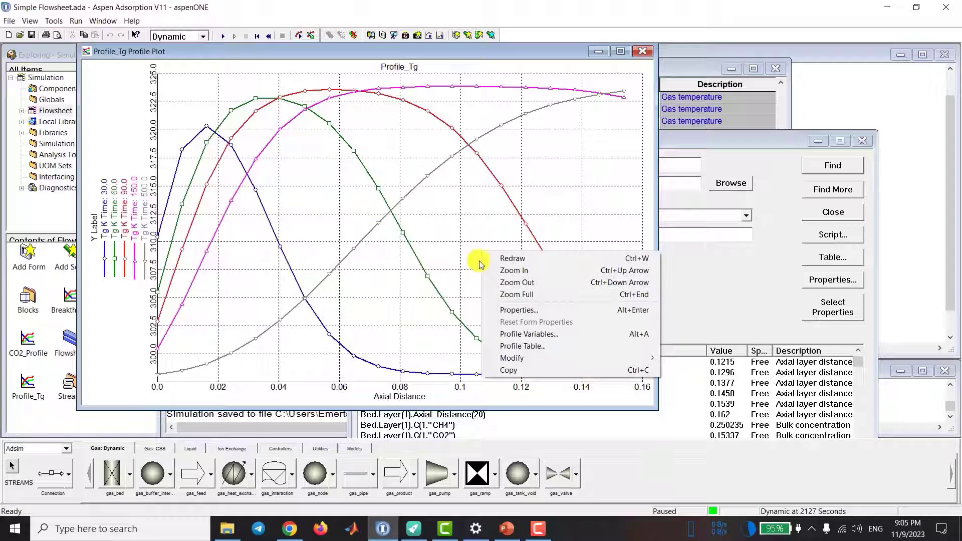
{"action": "left_click", "coordinate": [507, 334]}
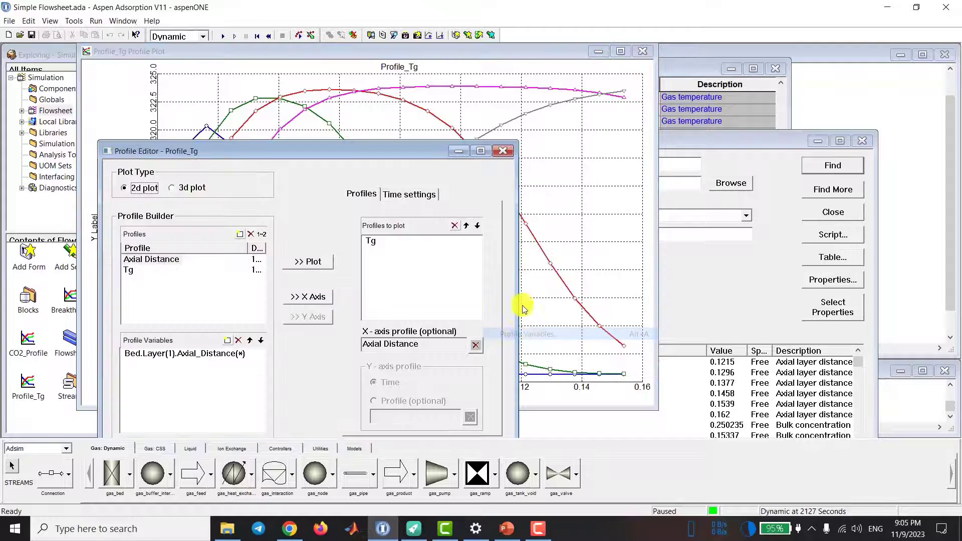
{"action": "left_click", "coordinate": [409, 195]}
{"action": "left_click", "coordinate": [466, 264]}
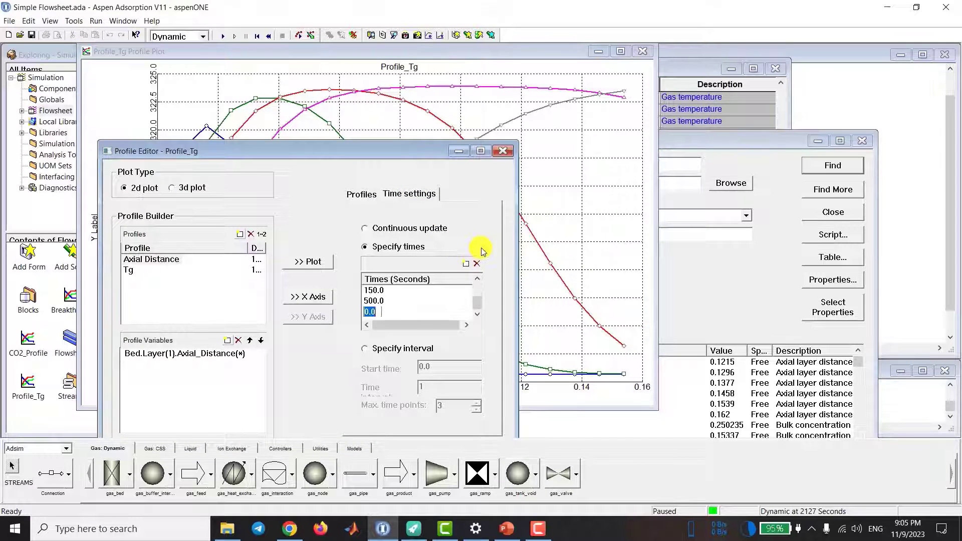
{"action": "type", "text": "2000"}
{"action": "left_click", "coordinate": [423, 383]}
{"action": "left_click", "coordinate": [368, 384]}
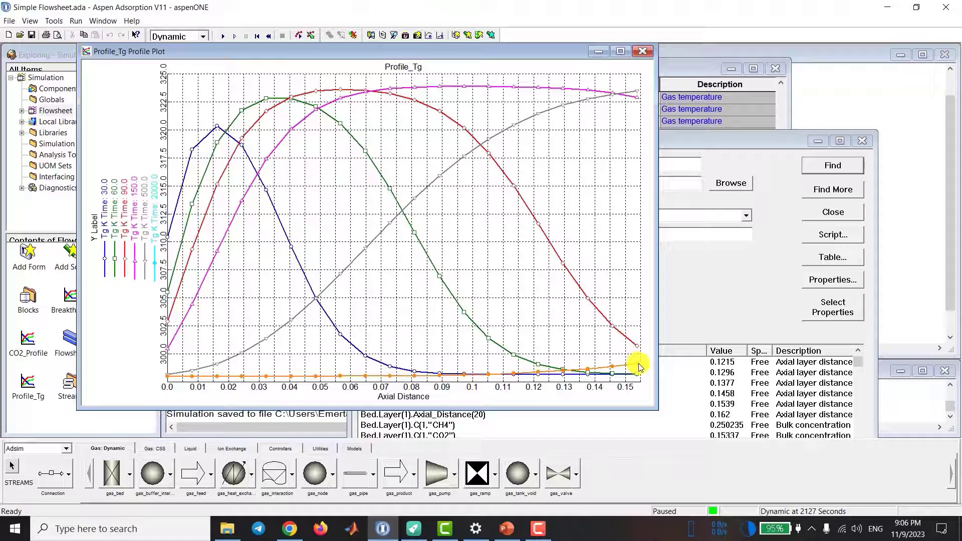
{"action": "mouse_move", "coordinate": [638, 367]}
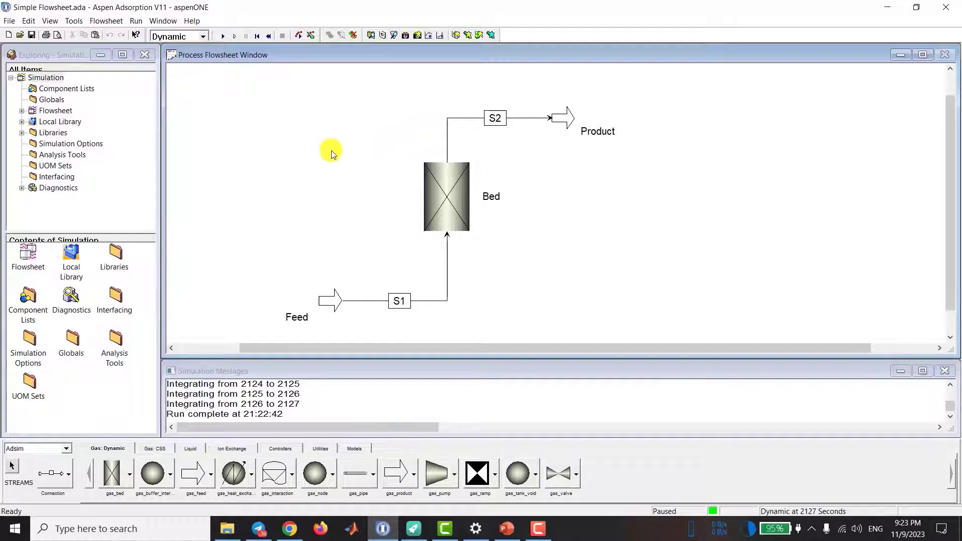
Step: Copy the values from the Fresh-Bed snapshot into the simulation and close Snapshot Management
{"action": "left_click", "coordinate": [406, 38]}
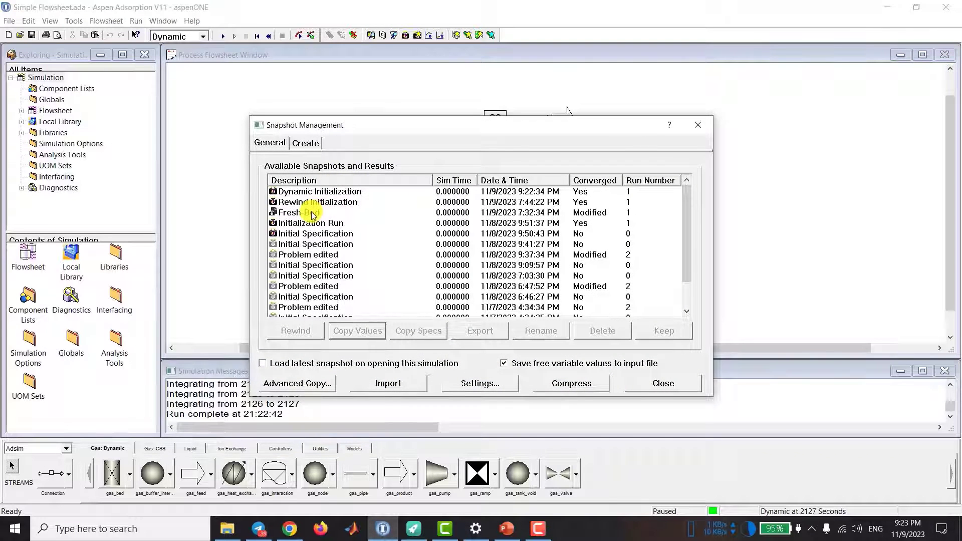
{"action": "left_click", "coordinate": [313, 215]}
{"action": "double_click", "coordinate": [312, 212]}
{"action": "left_click", "coordinate": [667, 384]}
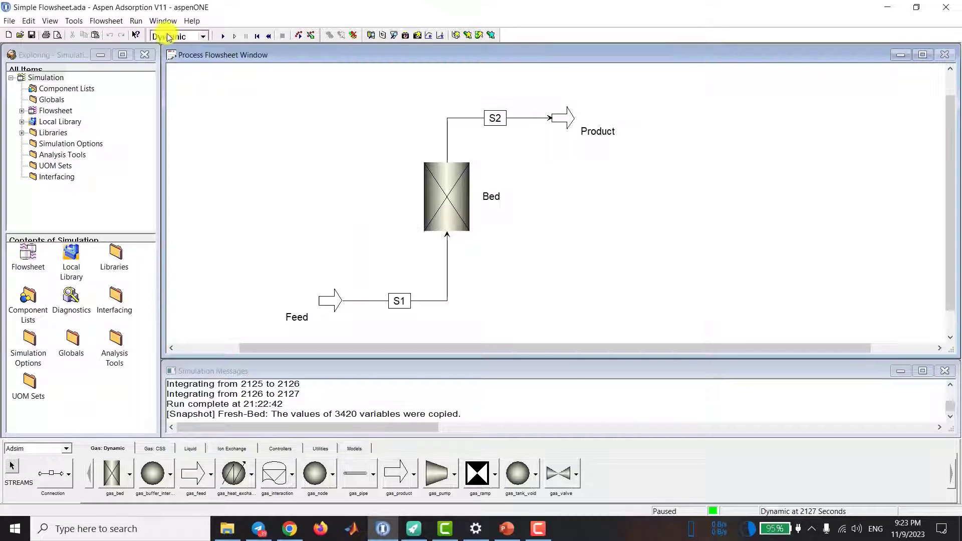
Step: Set the run mode to Initialization, run the simulation and dismiss the completion message
{"action": "left_click", "coordinate": [166, 36]}
{"action": "left_click", "coordinate": [177, 48]}
{"action": "left_click", "coordinate": [223, 36]}
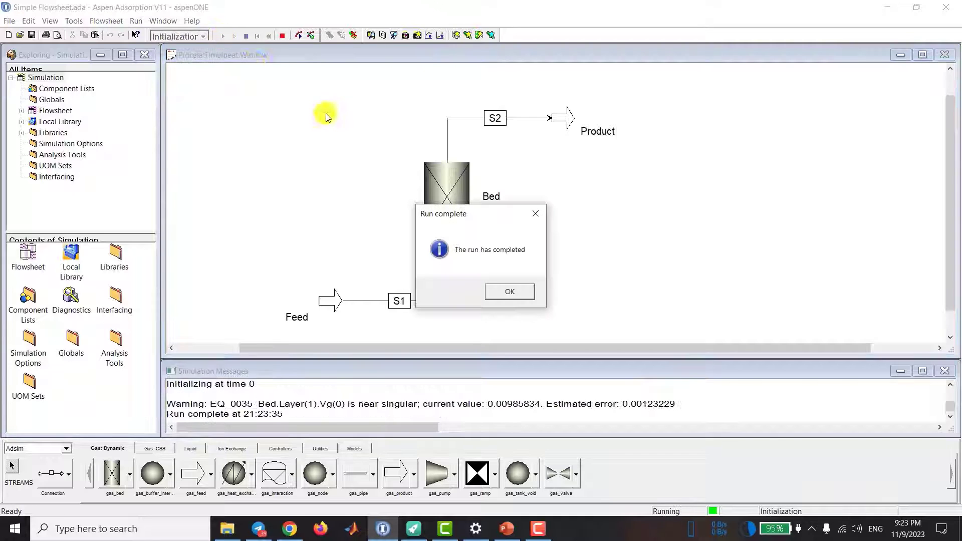
{"action": "left_click", "coordinate": [510, 292]}
Step: Switch to Dynamic mode, set the simulation to pause at 250 seconds and run it to that time
{"action": "left_click", "coordinate": [175, 36]}
{"action": "left_click", "coordinate": [182, 59]}
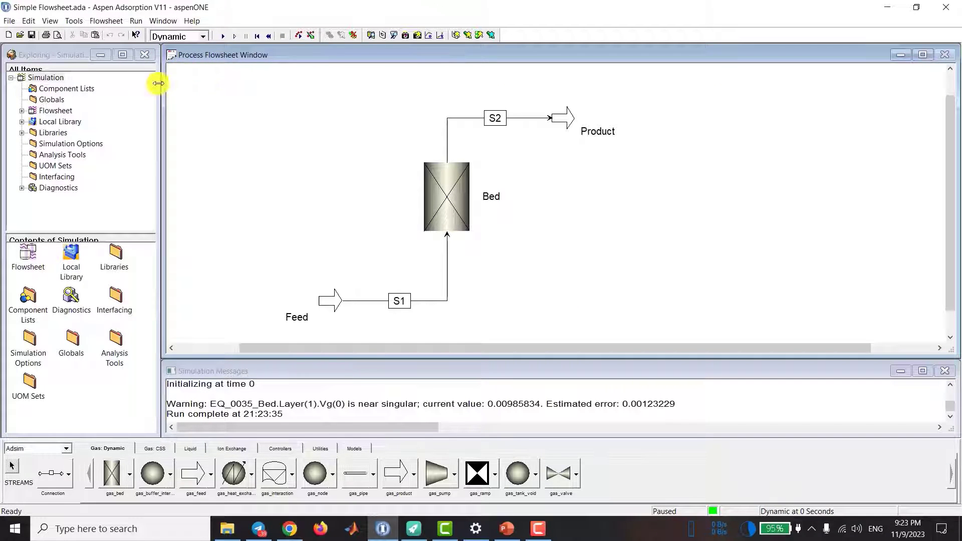
{"action": "left_click", "coordinate": [136, 21]}
{"action": "left_click", "coordinate": [175, 166]}
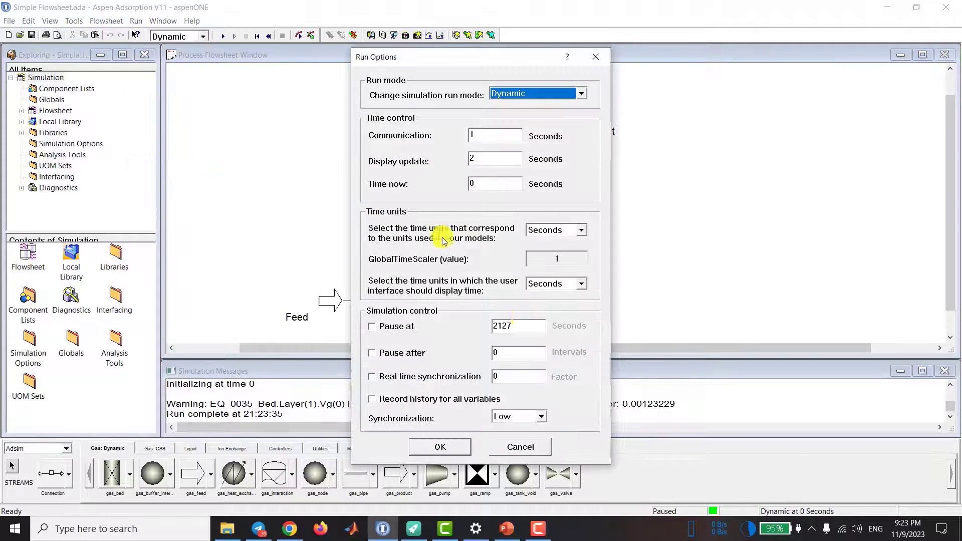
{"action": "left_click_drag", "start_coordinate": [525, 332], "coordinate": [482, 326]}
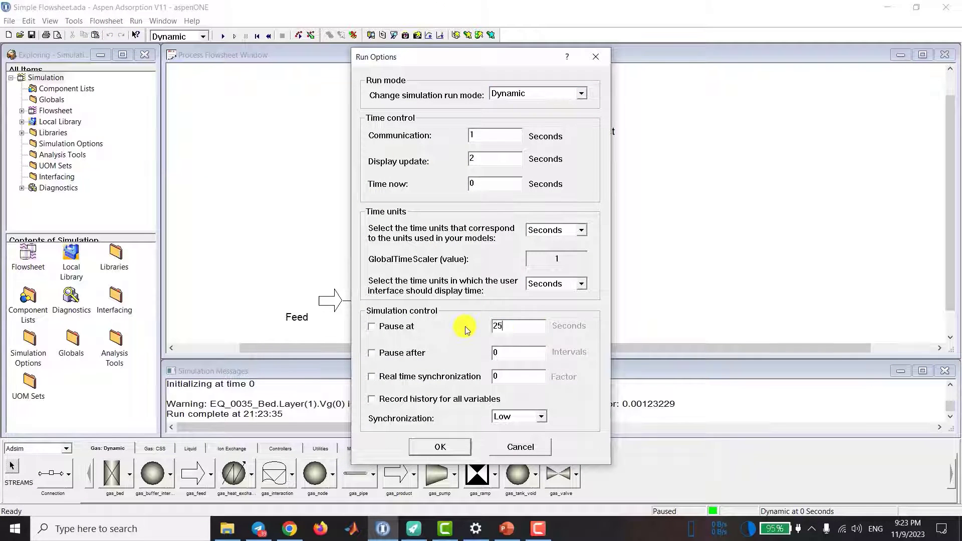
{"action": "left_click", "coordinate": [374, 328]}
{"action": "left_click", "coordinate": [440, 446]}
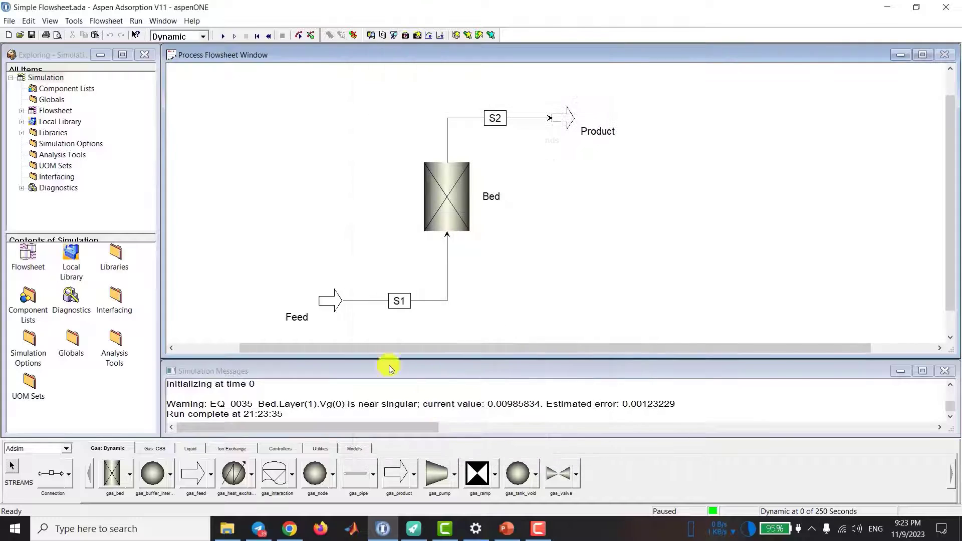
{"action": "key", "text": "F5"}
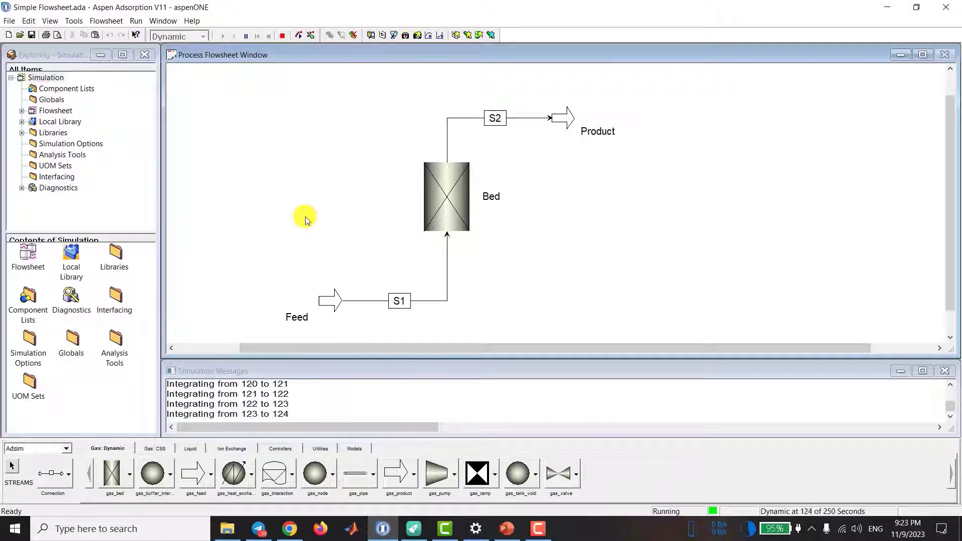
{"action": "left_click", "coordinate": [508, 293]}
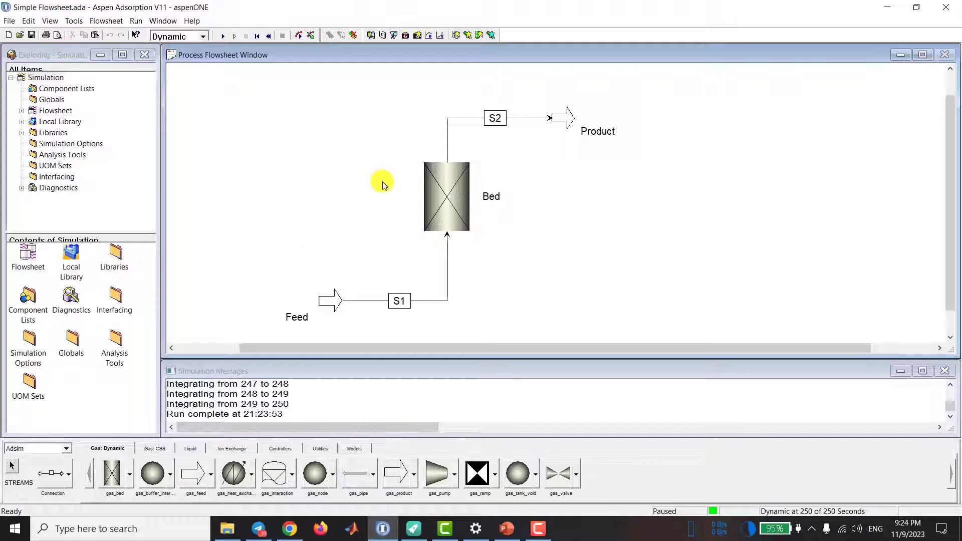
Step: Change the Feed composition to 1 kmol/kmol CH4 and 0 kmol/kmol CO2 in its specification table
{"action": "double_click", "coordinate": [328, 300]}
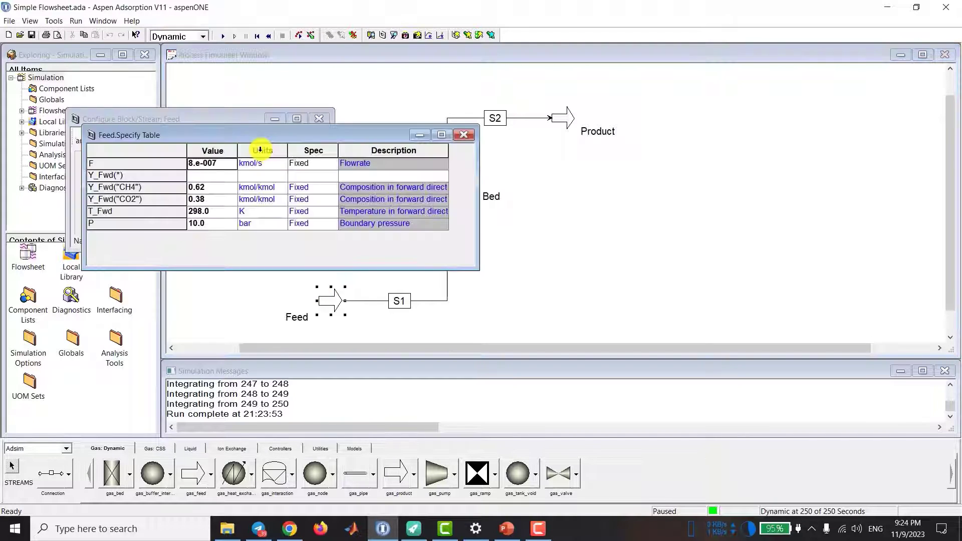
{"action": "left_click_drag", "start_coordinate": [247, 136], "coordinate": [226, 153]}
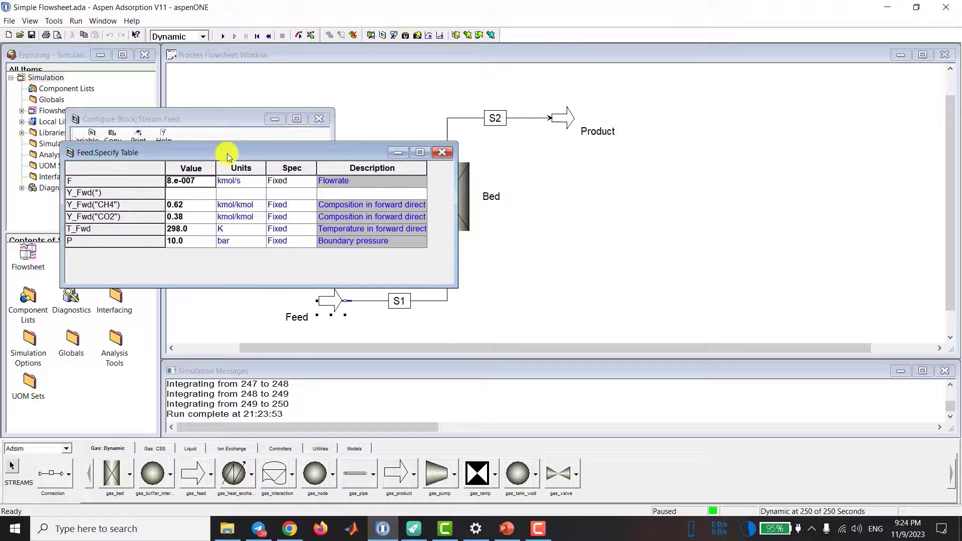
{"action": "left_click", "coordinate": [181, 219]}
{"action": "type", "text": "0"}
{"action": "left_click", "coordinate": [186, 206]}
{"action": "type", "text": "1"}
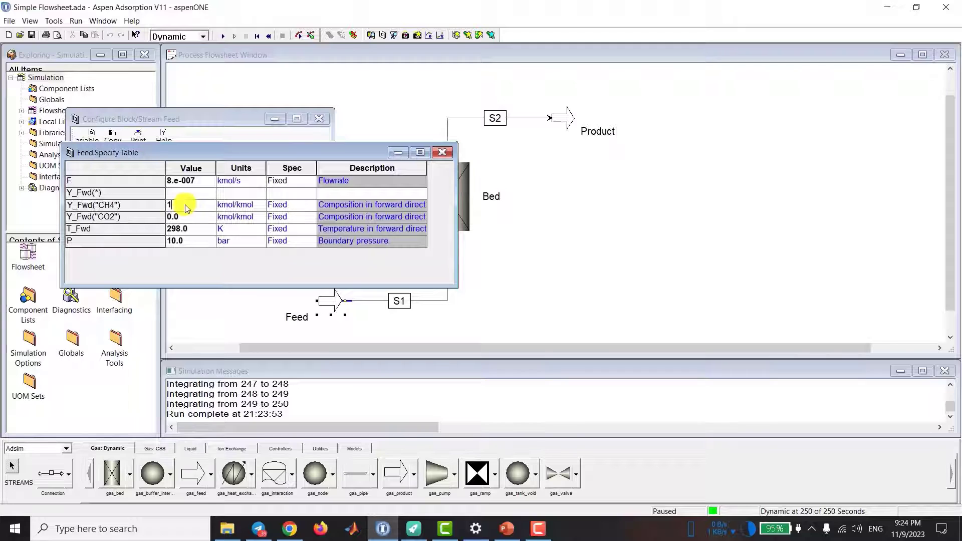
{"action": "left_click", "coordinate": [185, 220]}
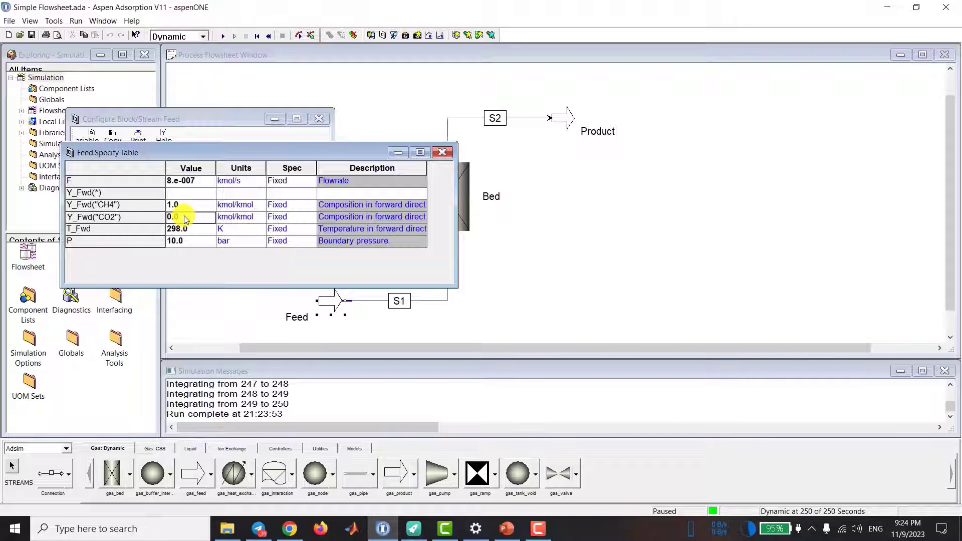
Step: Reverse the Feed flow by setting its flowrate to -8e-007 kmol/s, and close the Feed forms
{"action": "left_click", "coordinate": [172, 184]}
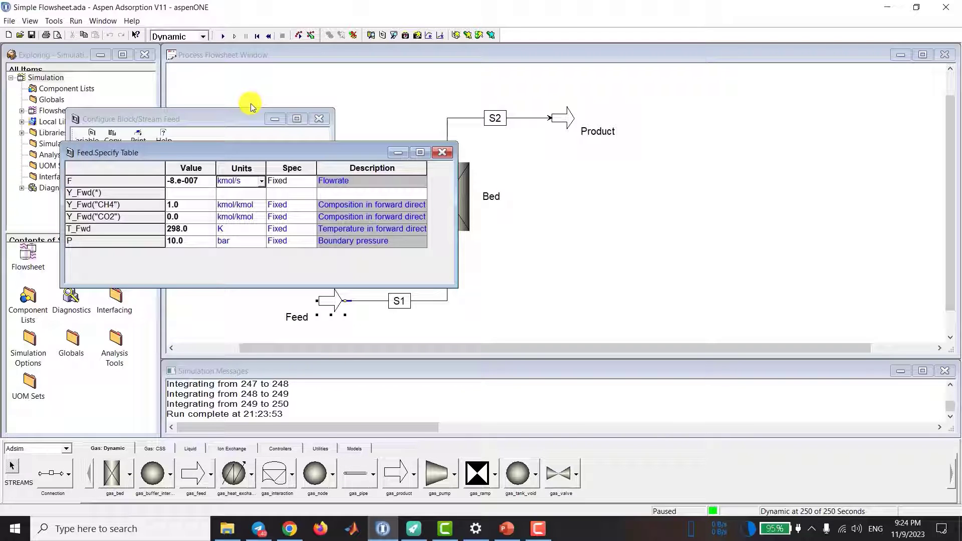
{"action": "left_click", "coordinate": [318, 124]}
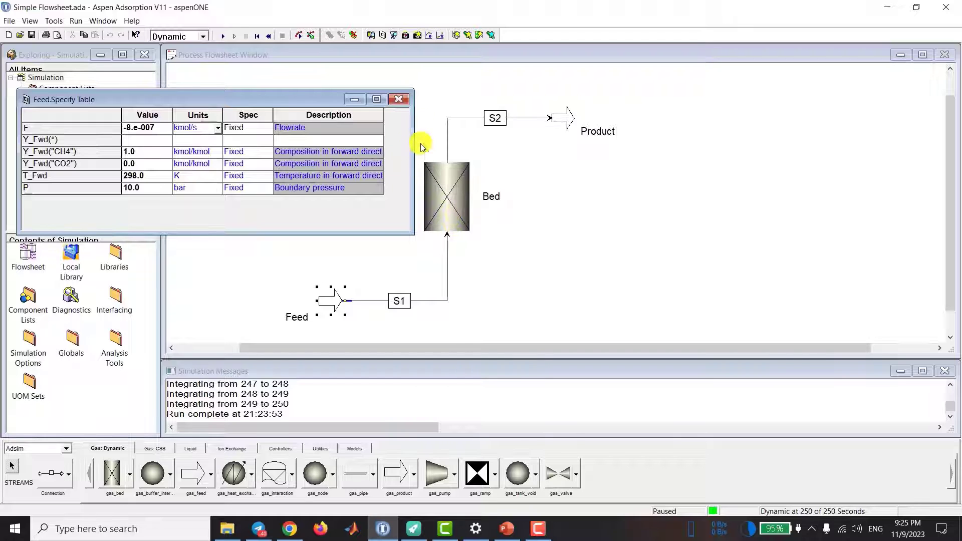
{"action": "left_click", "coordinate": [398, 99]}
Step: Set the run options to pause at 500 seconds and continue the dynamic simulation
{"action": "left_click", "coordinate": [136, 20]}
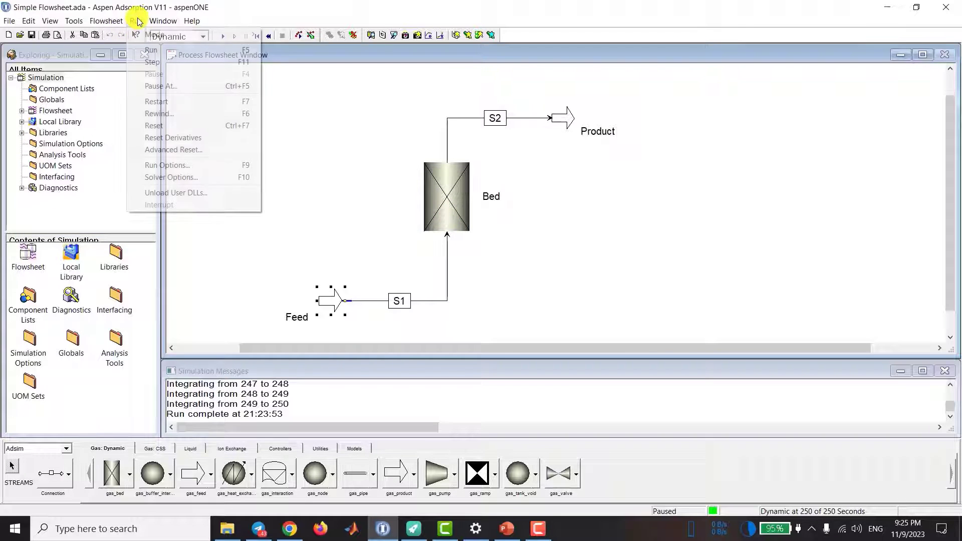
{"action": "left_click", "coordinate": [187, 164]}
{"action": "double_click", "coordinate": [533, 328]}
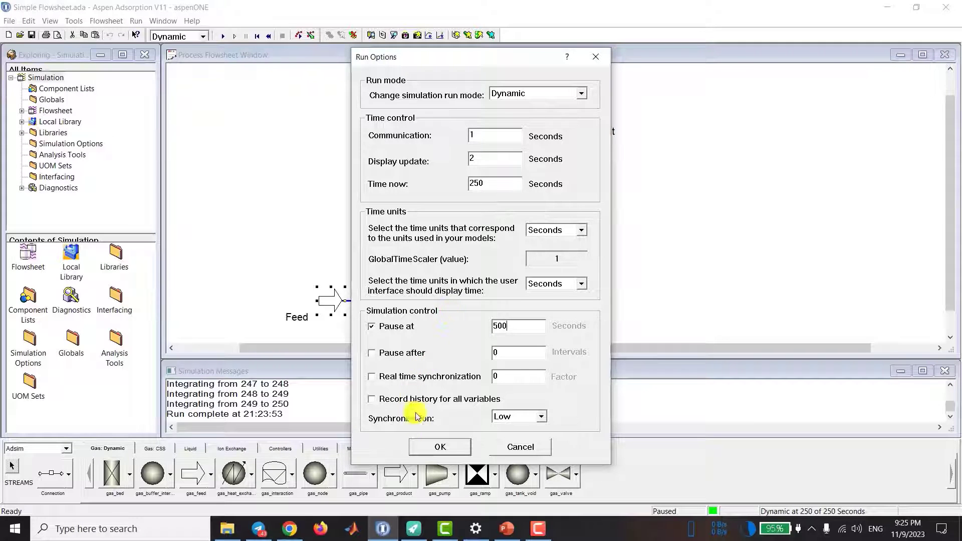
{"action": "left_click", "coordinate": [435, 446]}
{"action": "left_click", "coordinate": [223, 36]}
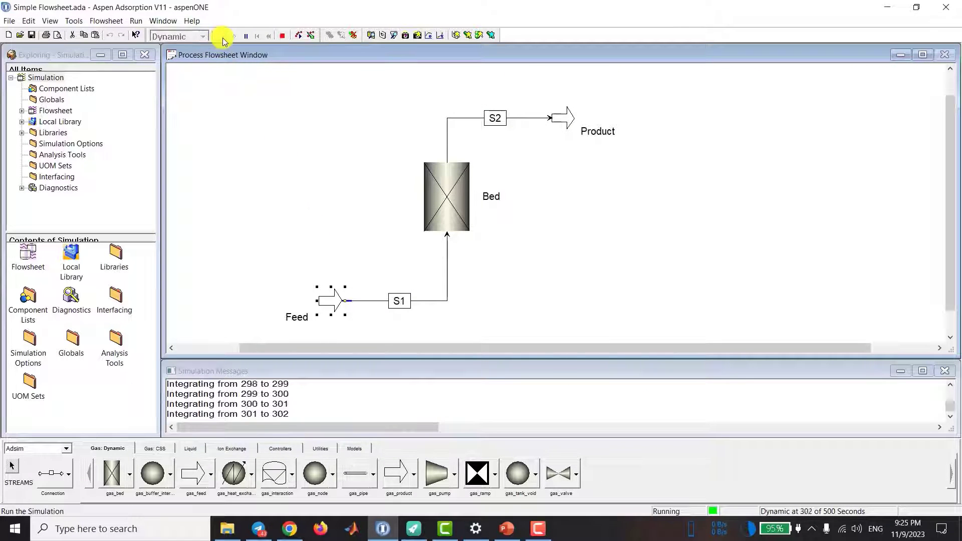
Step: Open the Breakthrough history, show its table as a plot zoomed to the full time range, and close the form
{"action": "left_click", "coordinate": [56, 111]}
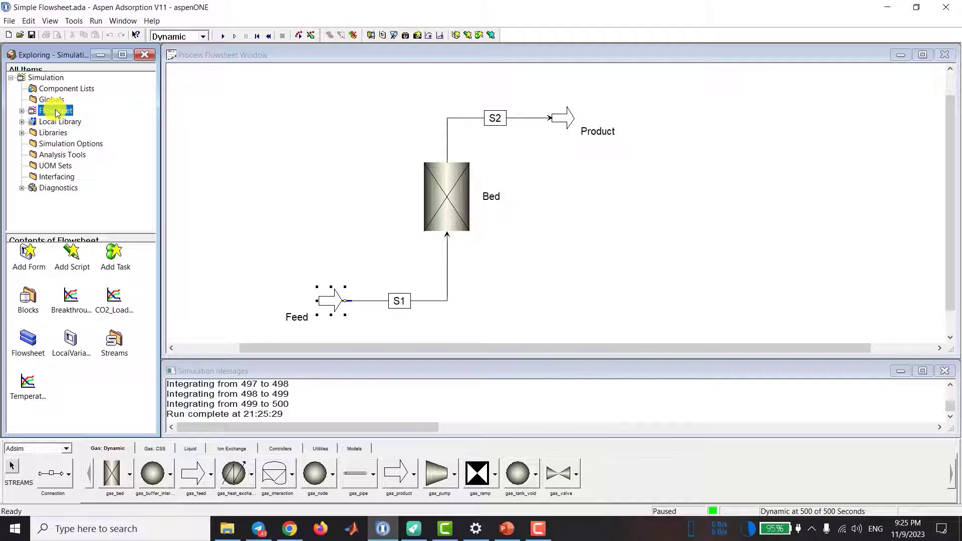
{"action": "left_click", "coordinate": [75, 302]}
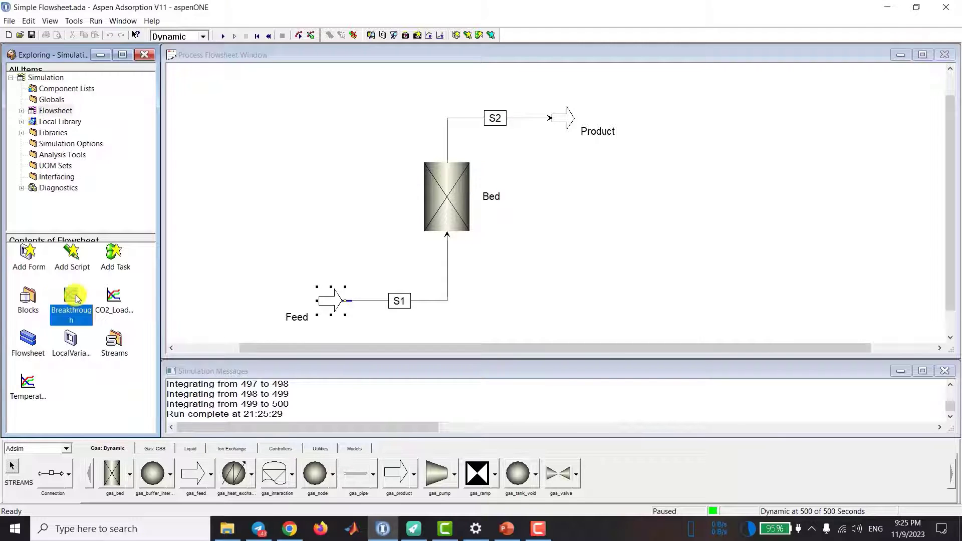
{"action": "double_click", "coordinate": [76, 298]}
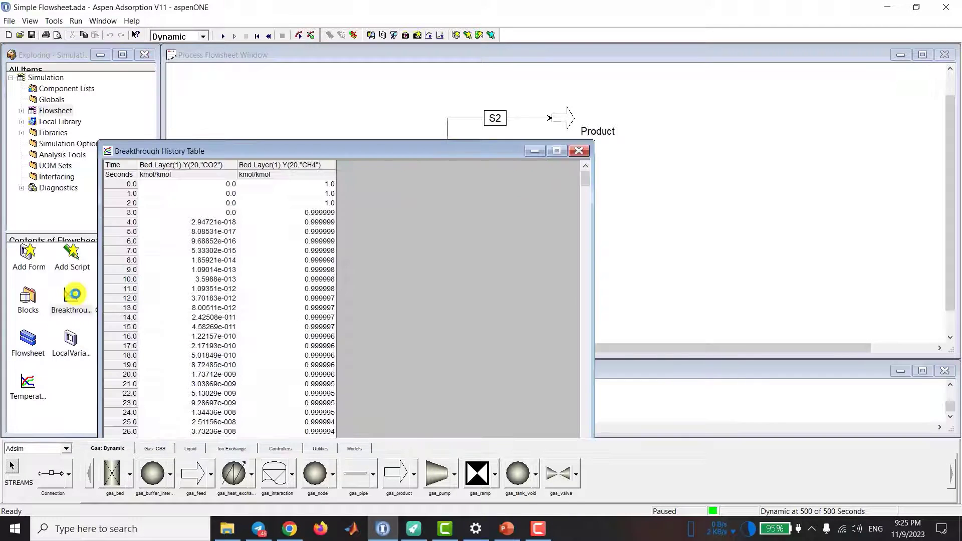
{"action": "right_click", "coordinate": [425, 246]}
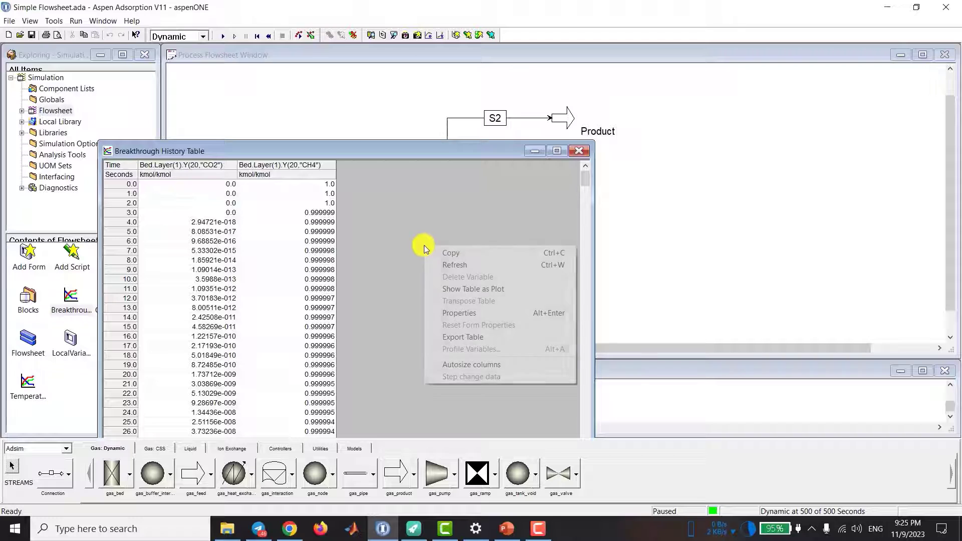
{"action": "left_click", "coordinate": [448, 289]}
{"action": "left_click_drag", "start_coordinate": [341, 149], "coordinate": [357, 69]}
{"action": "right_click", "coordinate": [341, 215]}
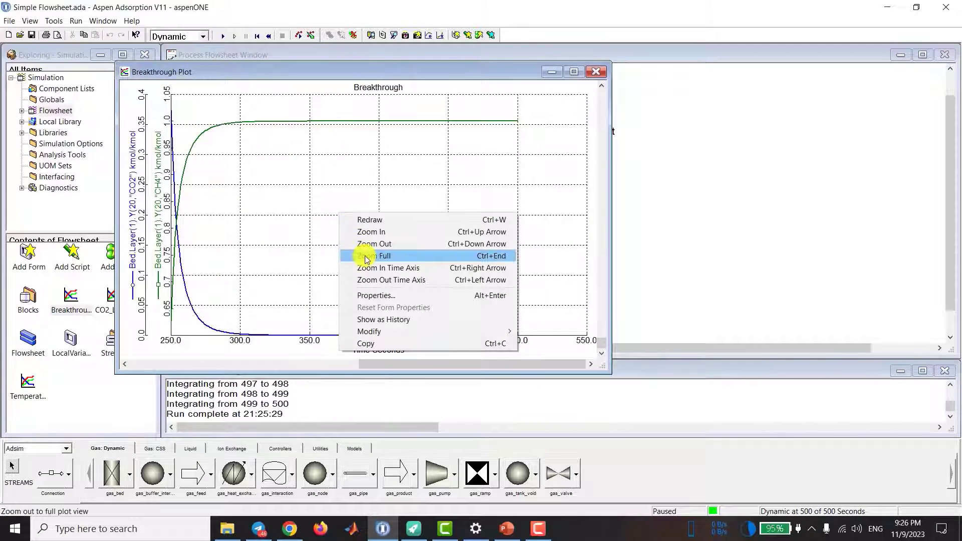
{"action": "left_click", "coordinate": [366, 256]}
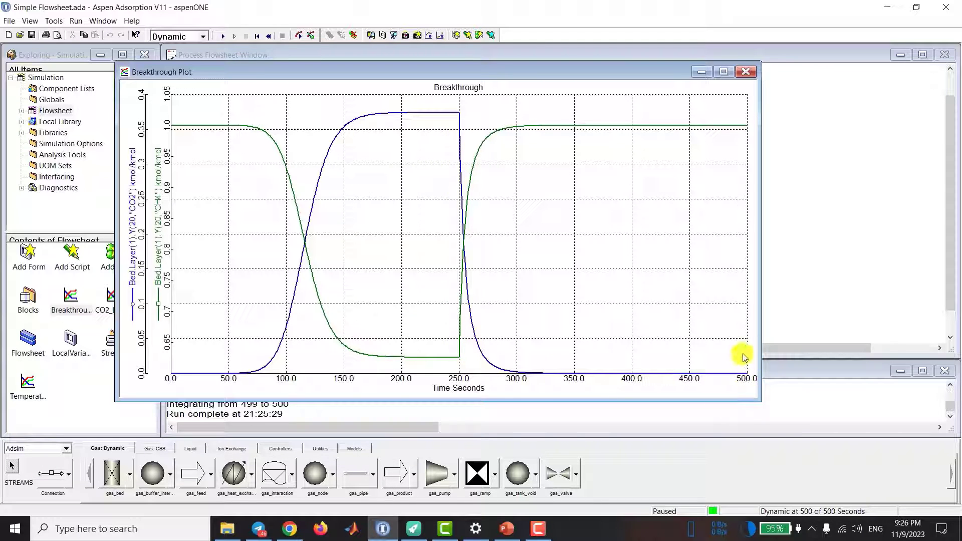
{"action": "left_click", "coordinate": [746, 72]}
Step: Create a new flowsheet plot form named Y_CO2 and move it clear of the bed
{"action": "left_click", "coordinate": [471, 36]}
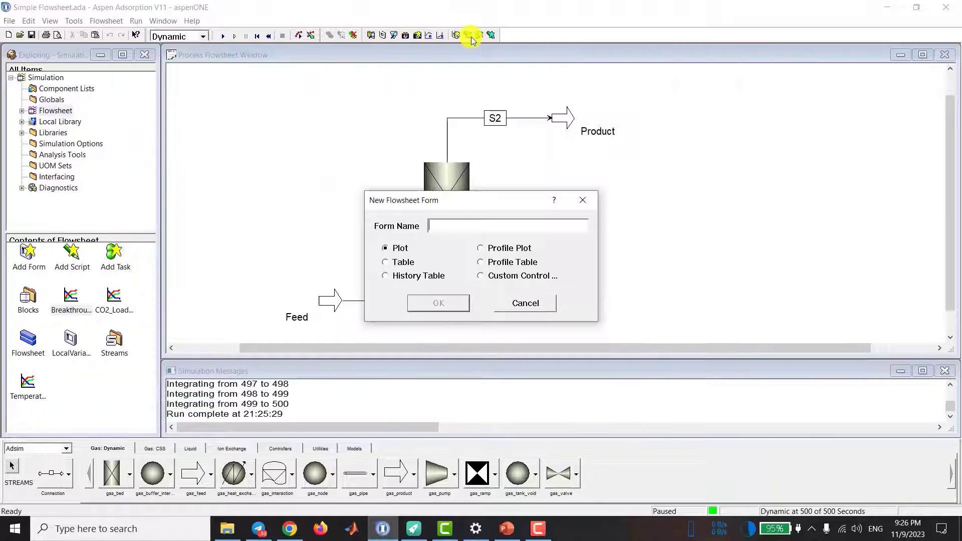
{"action": "type", "text": "Y_CO2"}
{"action": "key", "text": "Return"}
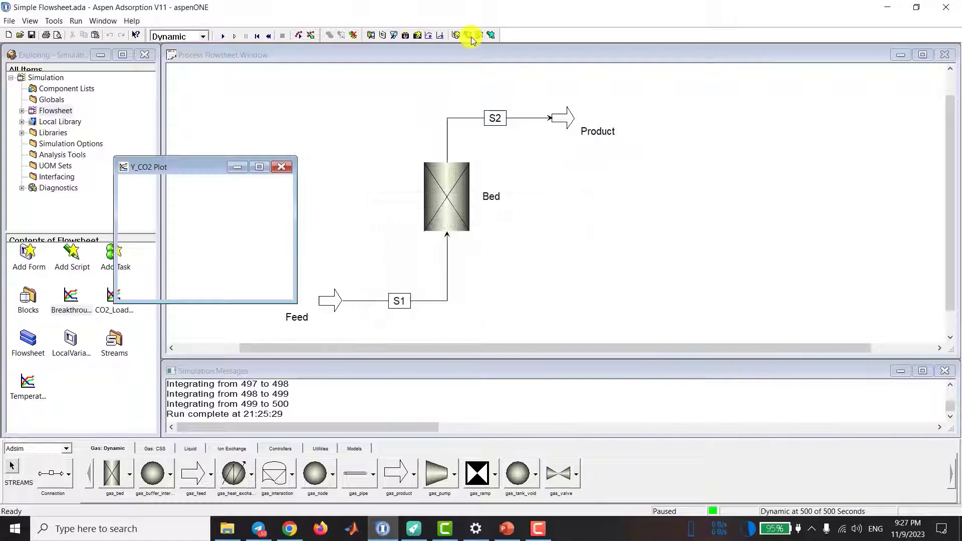
{"action": "left_click_drag", "start_coordinate": [185, 172], "coordinate": [109, 165]}
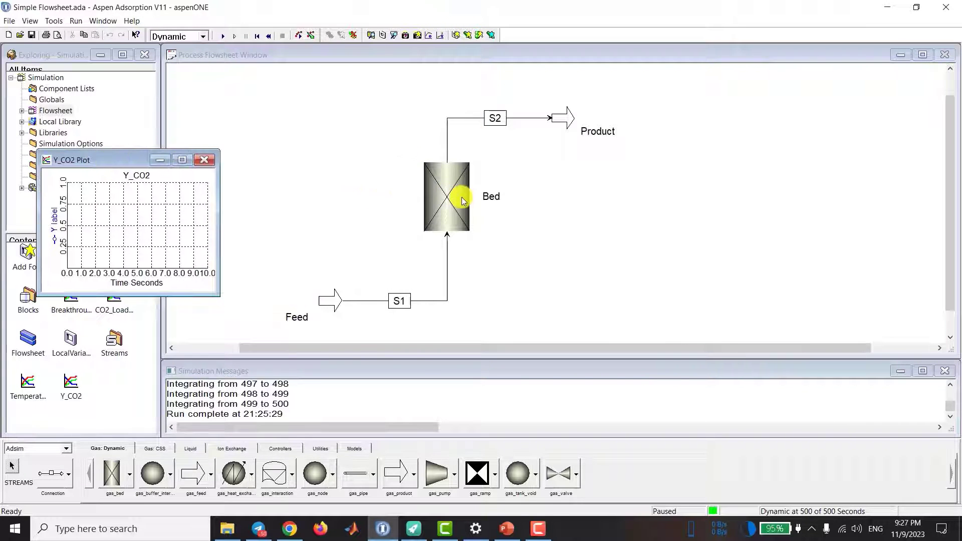
Step: Add the CO2 mole fractions Y(20), Y(10) and Y(1) from the bed layer's results table to the Y_CO2 plot
{"action": "double_click", "coordinate": [458, 195]}
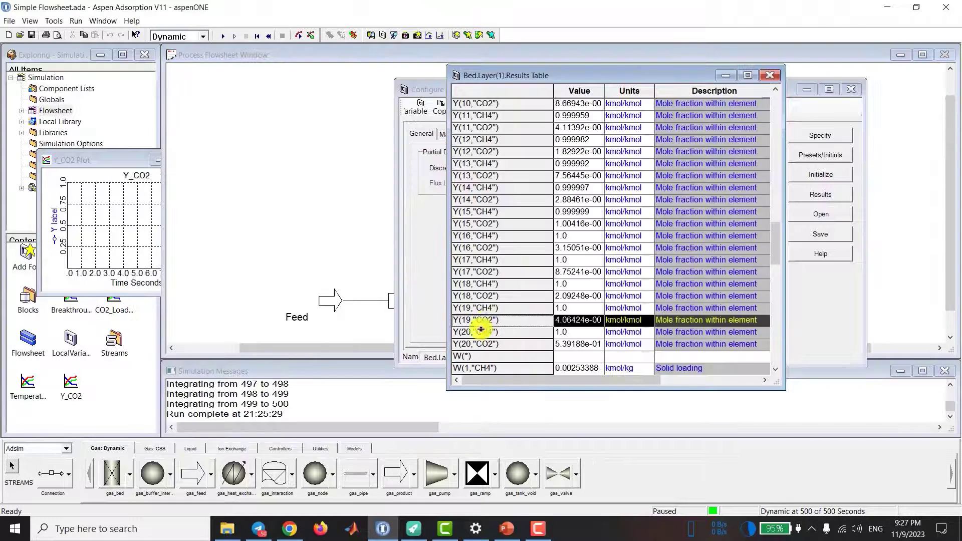
{"action": "left_click", "coordinate": [476, 344]}
{"action": "left_click_drag", "start_coordinate": [461, 344], "coordinate": [98, 244]}
{"action": "scroll", "coordinate": [468, 245], "scroll_direction": "up", "scroll_amount": 2}
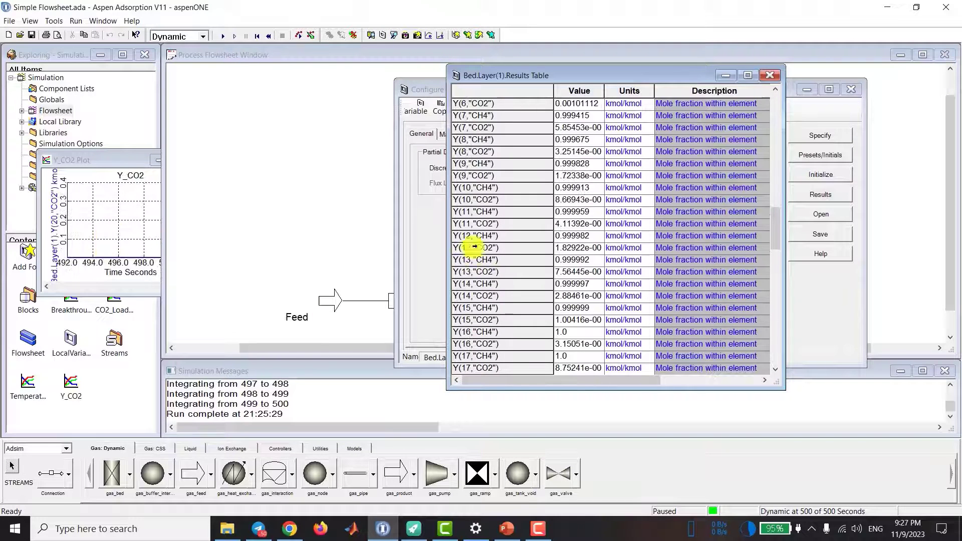
{"action": "left_click", "coordinate": [473, 201]}
{"action": "left_click_drag", "start_coordinate": [474, 200], "coordinate": [110, 223]}
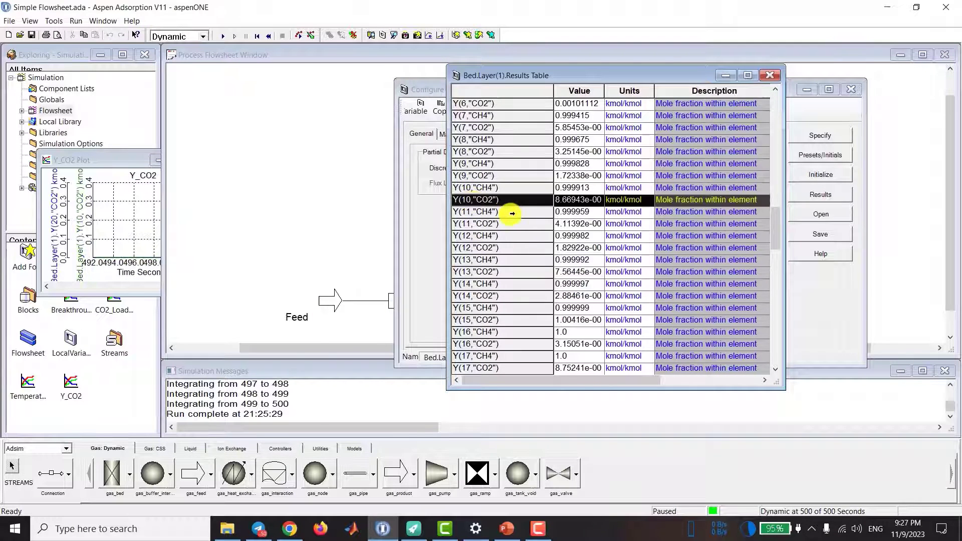
{"action": "scroll", "coordinate": [512, 220], "scroll_direction": "up", "scroll_amount": 7}
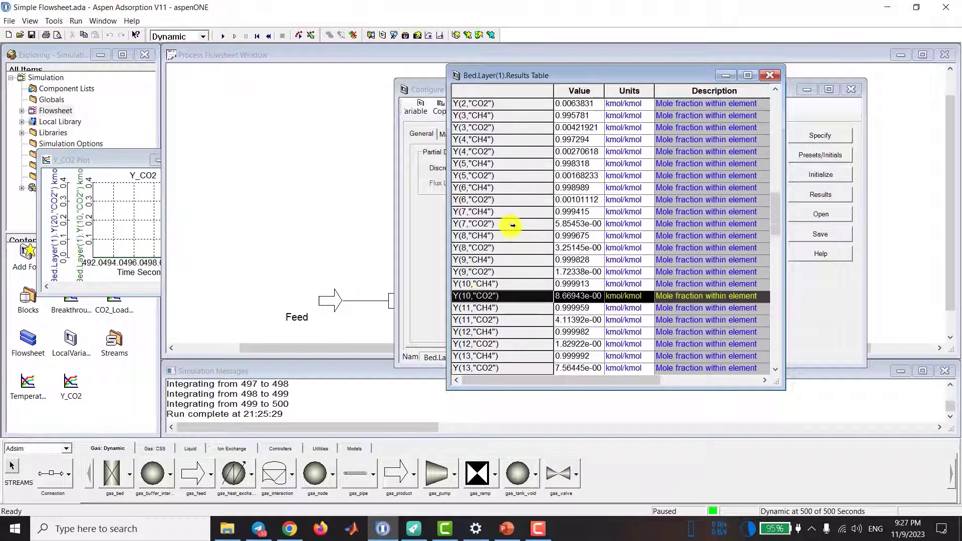
{"action": "left_click", "coordinate": [495, 153]}
{"action": "left_click_drag", "start_coordinate": [483, 152], "coordinate": [135, 221]}
Step: Display the Y_CO2 plot maximized over the full time range, and close it
{"action": "left_click_drag", "start_coordinate": [100, 160], "coordinate": [269, 214]}
{"action": "right_click", "coordinate": [341, 289]}
{"action": "left_click", "coordinate": [356, 330]}
{"action": "left_click", "coordinate": [352, 214]}
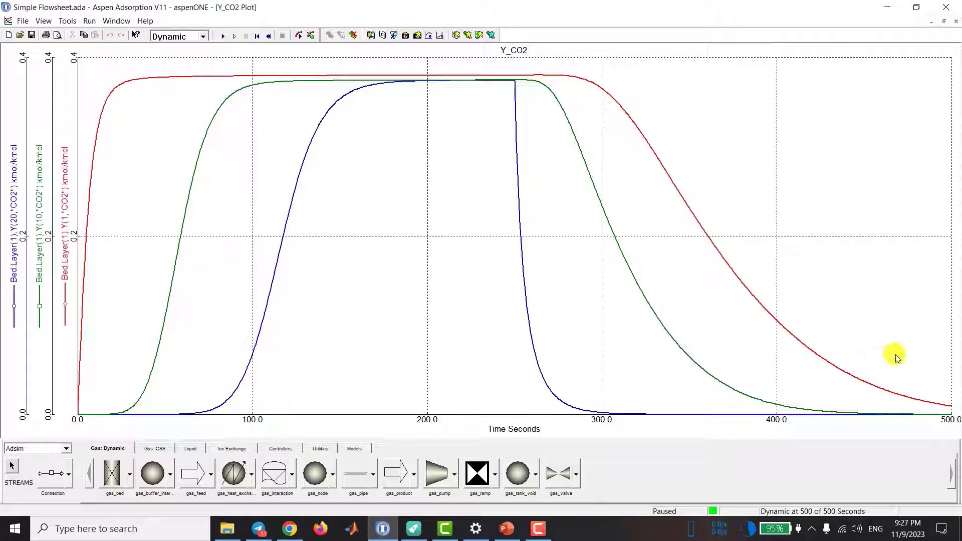
{"action": "left_click", "coordinate": [957, 21]}
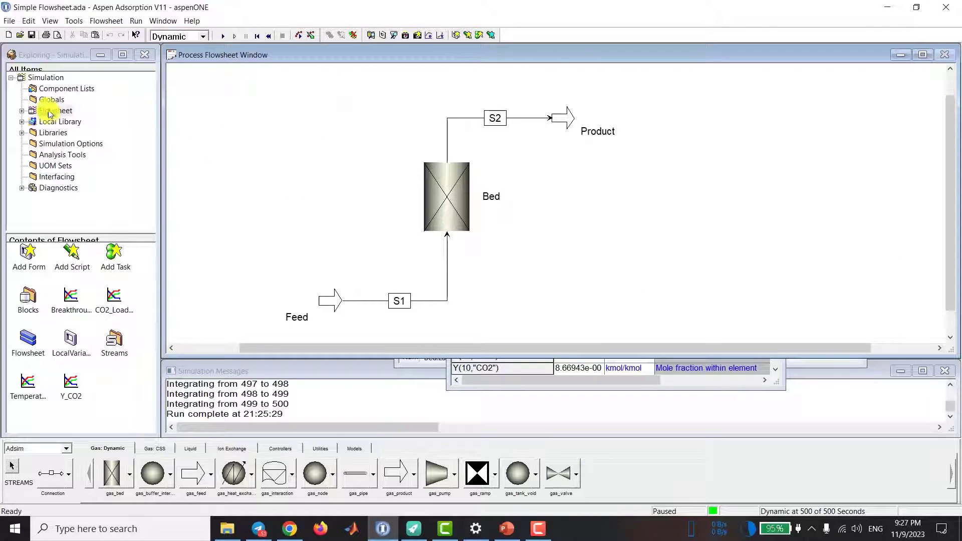
Step: Open the Temperature plot, zoom it to the simulated 0 to 500 second range and maximize it
{"action": "double_click", "coordinate": [28, 382]}
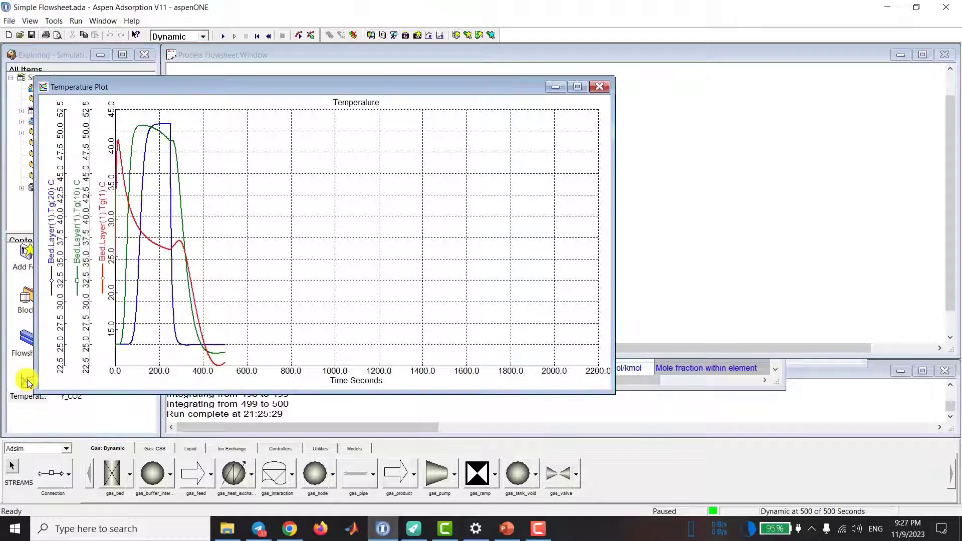
{"action": "right_click", "coordinate": [358, 214]}
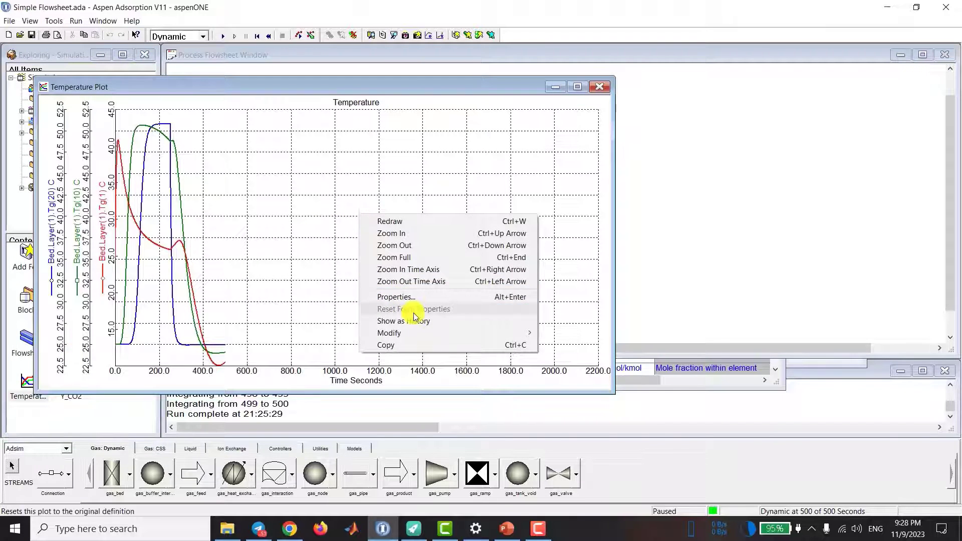
{"action": "left_click", "coordinate": [421, 269]}
{"action": "left_click", "coordinate": [578, 88]}
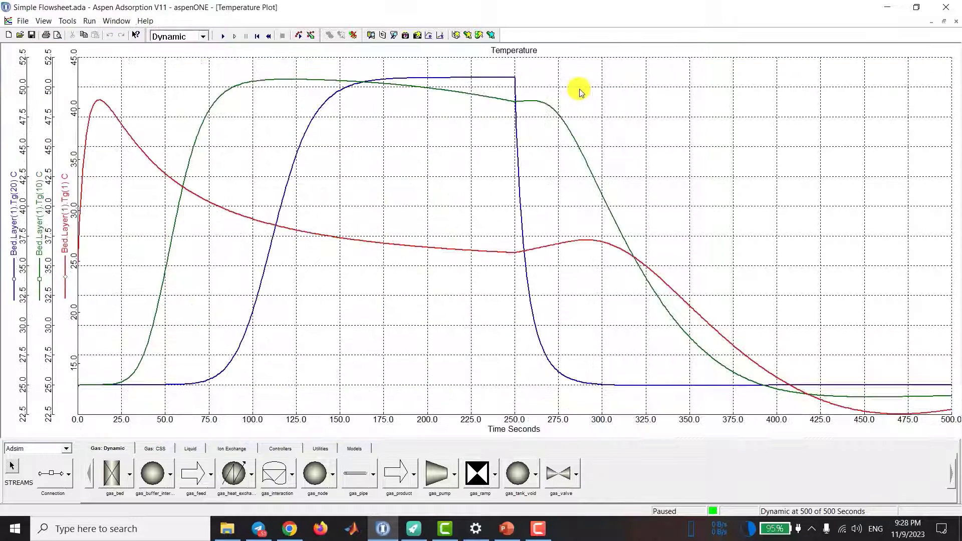
Step: Map all three gas temperature curves of the Temperature plot onto one shared Y axis
{"action": "double_click", "coordinate": [580, 92]}
{"action": "left_click", "coordinate": [89, 51]}
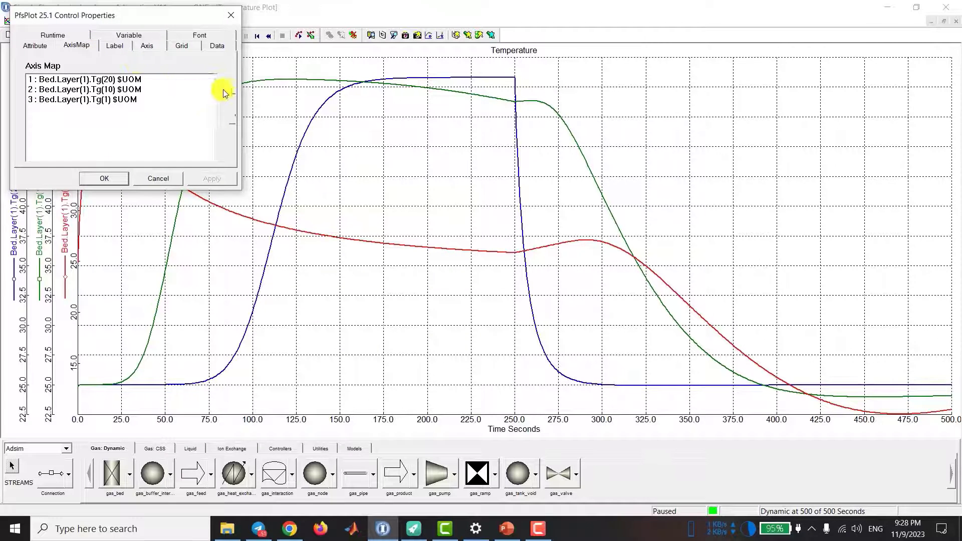
{"action": "left_click", "coordinate": [210, 179]}
{"action": "left_click", "coordinate": [102, 180]}
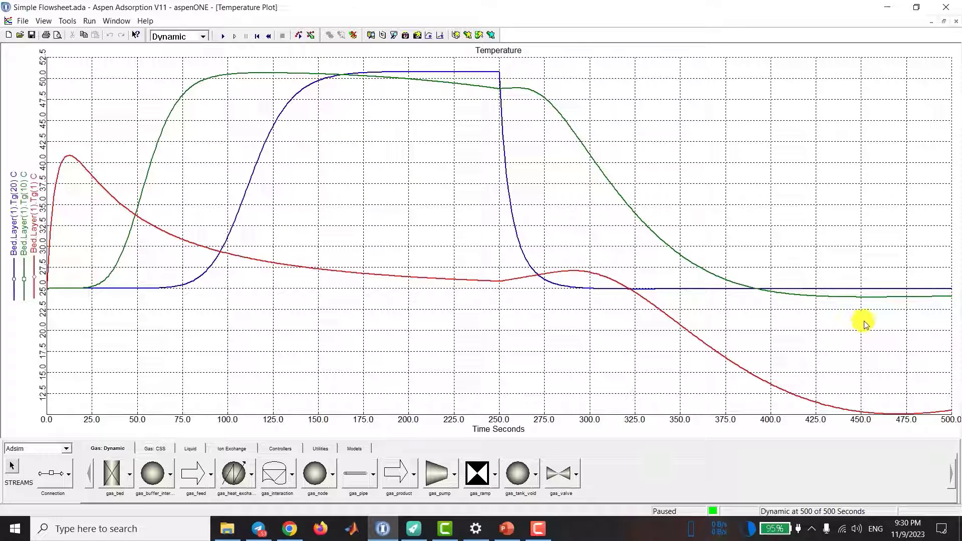
Step: Disable the pause time in the run options
{"action": "left_click", "coordinate": [90, 20]}
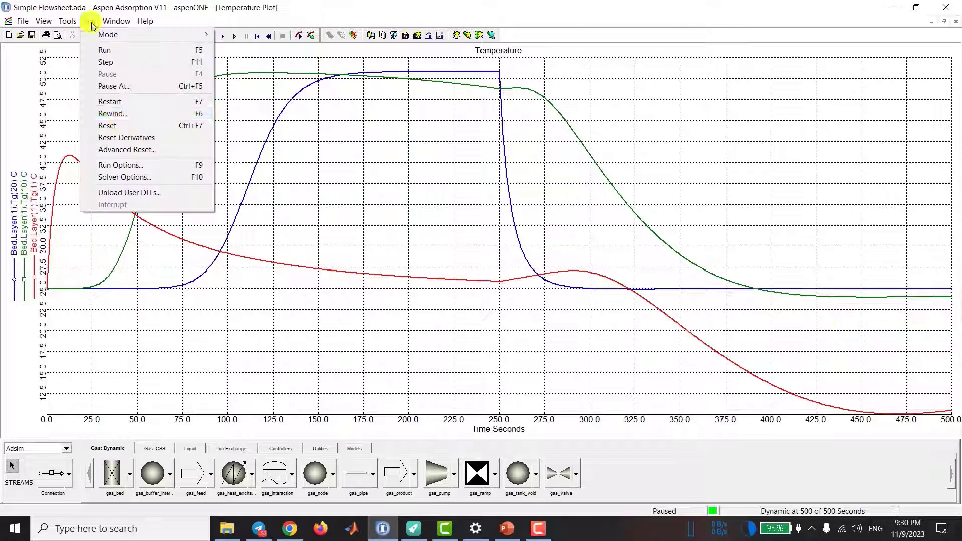
{"action": "left_click", "coordinate": [126, 162]}
{"action": "left_click", "coordinate": [416, 326]}
{"action": "left_click", "coordinate": [440, 446]}
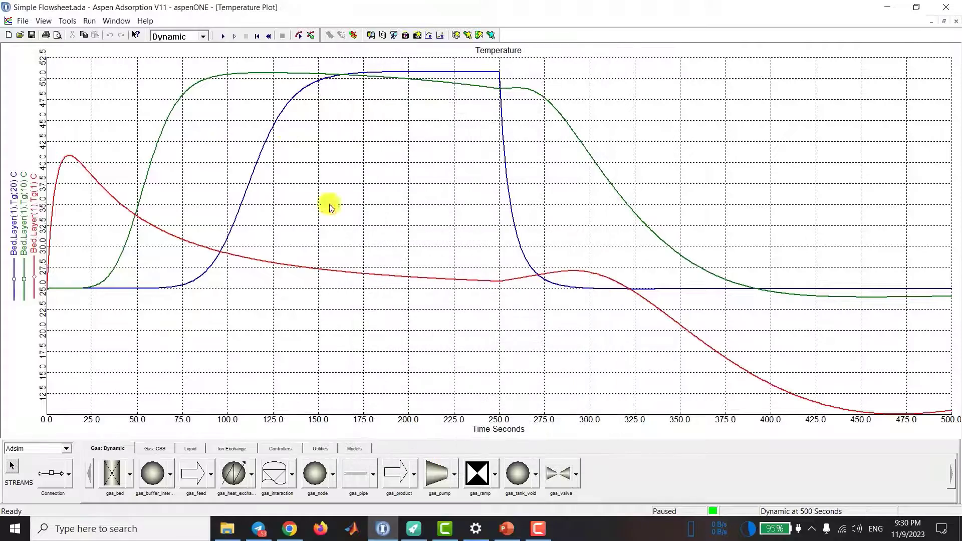
Step: Continue the dynamic simulation, interrupt it at about 726 seconds and zoom the Temperature plot to its full range
{"action": "left_click", "coordinate": [220, 38]}
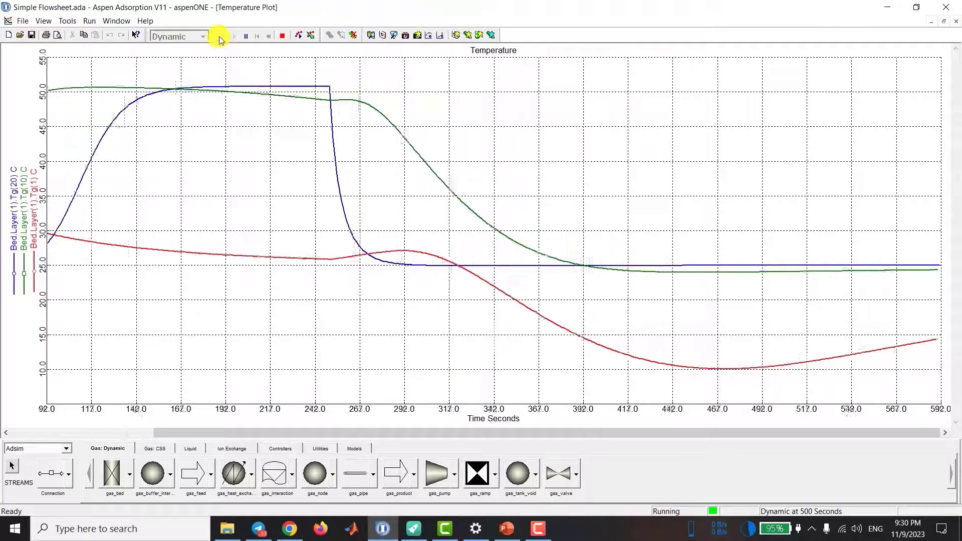
{"action": "left_click", "coordinate": [284, 36]}
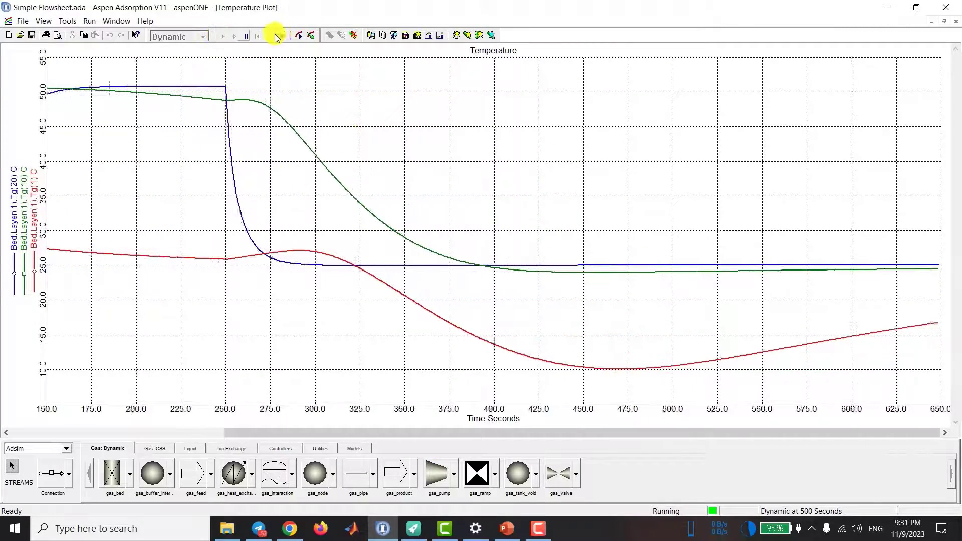
{"action": "right_click", "coordinate": [442, 176]}
{"action": "left_click", "coordinate": [476, 219]}
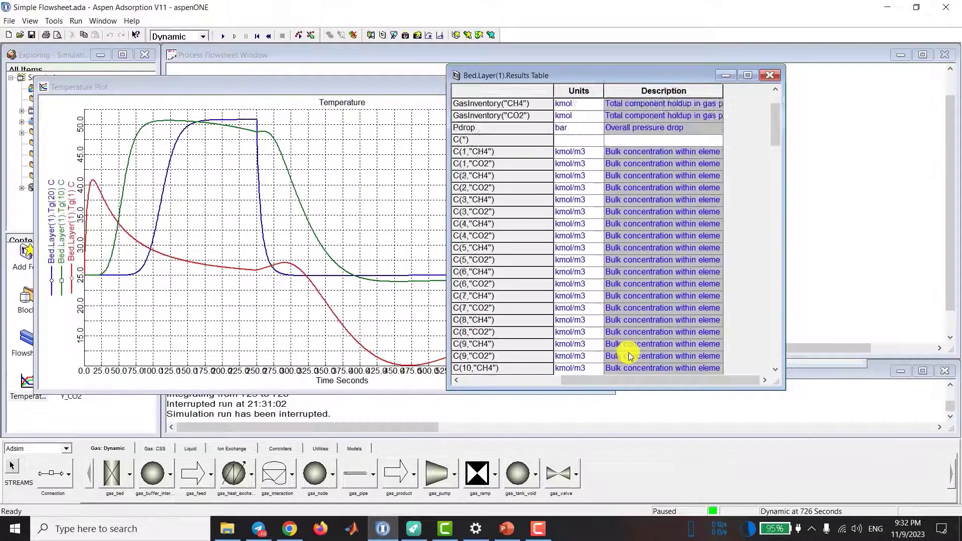
Step: Add the gas temperature Tg(5) from the bed layer's results table to the Temperature plot
{"action": "scroll", "coordinate": [628, 354], "scroll_direction": "down", "scroll_amount": 20}
{"action": "scroll", "coordinate": [627, 351], "scroll_direction": "down", "scroll_amount": 20}
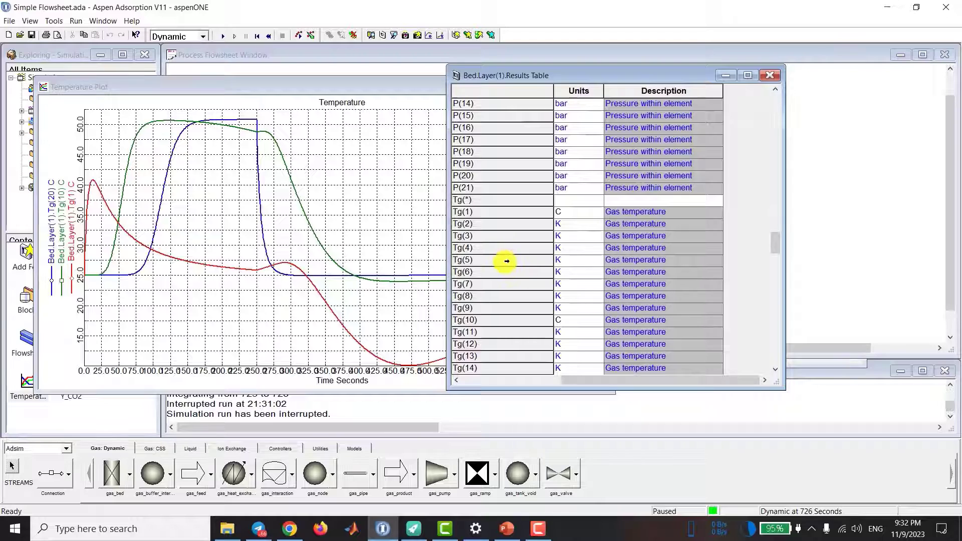
{"action": "left_click_drag", "start_coordinate": [505, 262], "coordinate": [361, 285]}
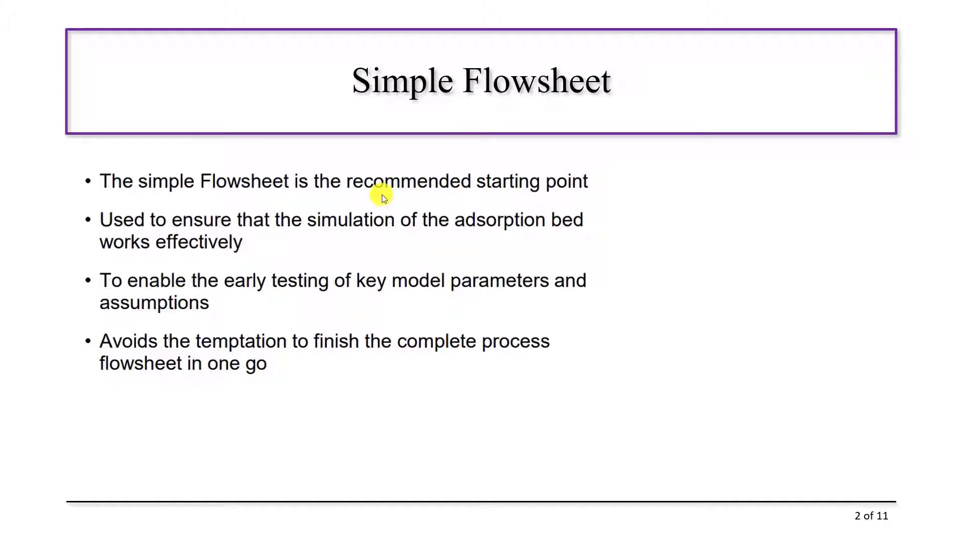
{"action": "left_click", "coordinate": [382, 195]}
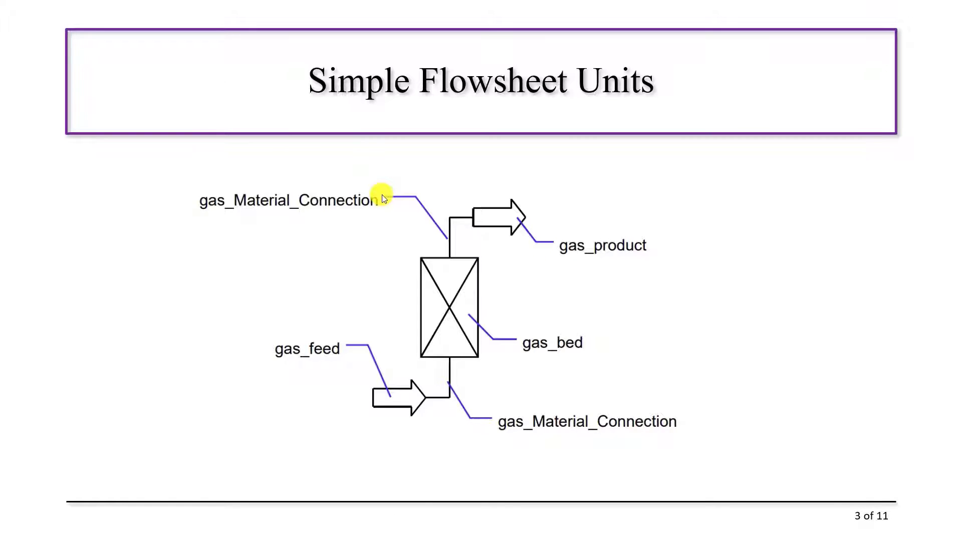
{"action": "left_click", "coordinate": [382, 194]}
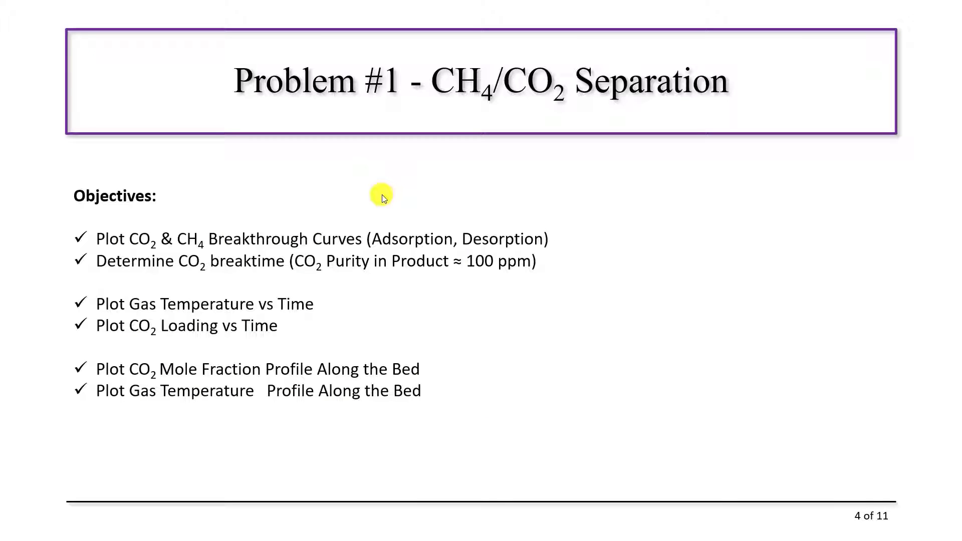